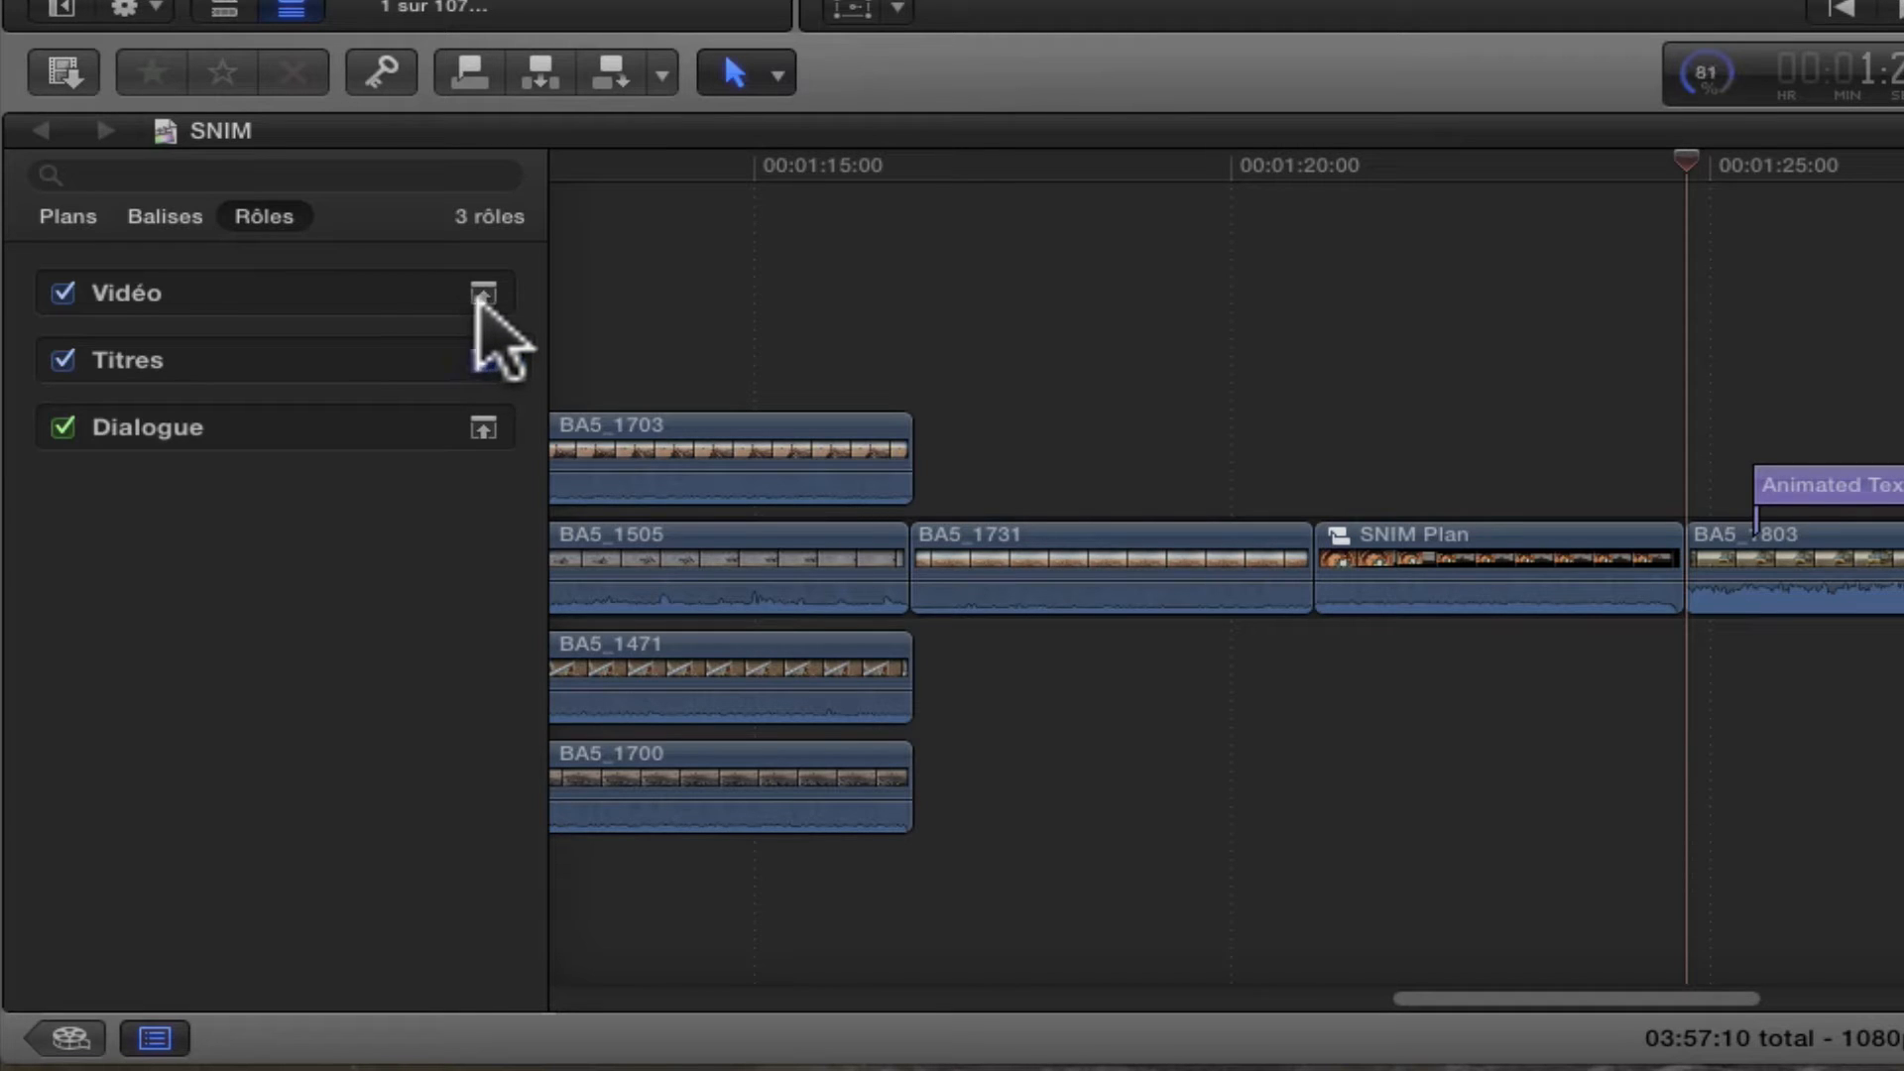
Turn the Vidéo role off, preview the SNIM Plan clip around 1:22, and turn the role back on
left_click(63, 294)
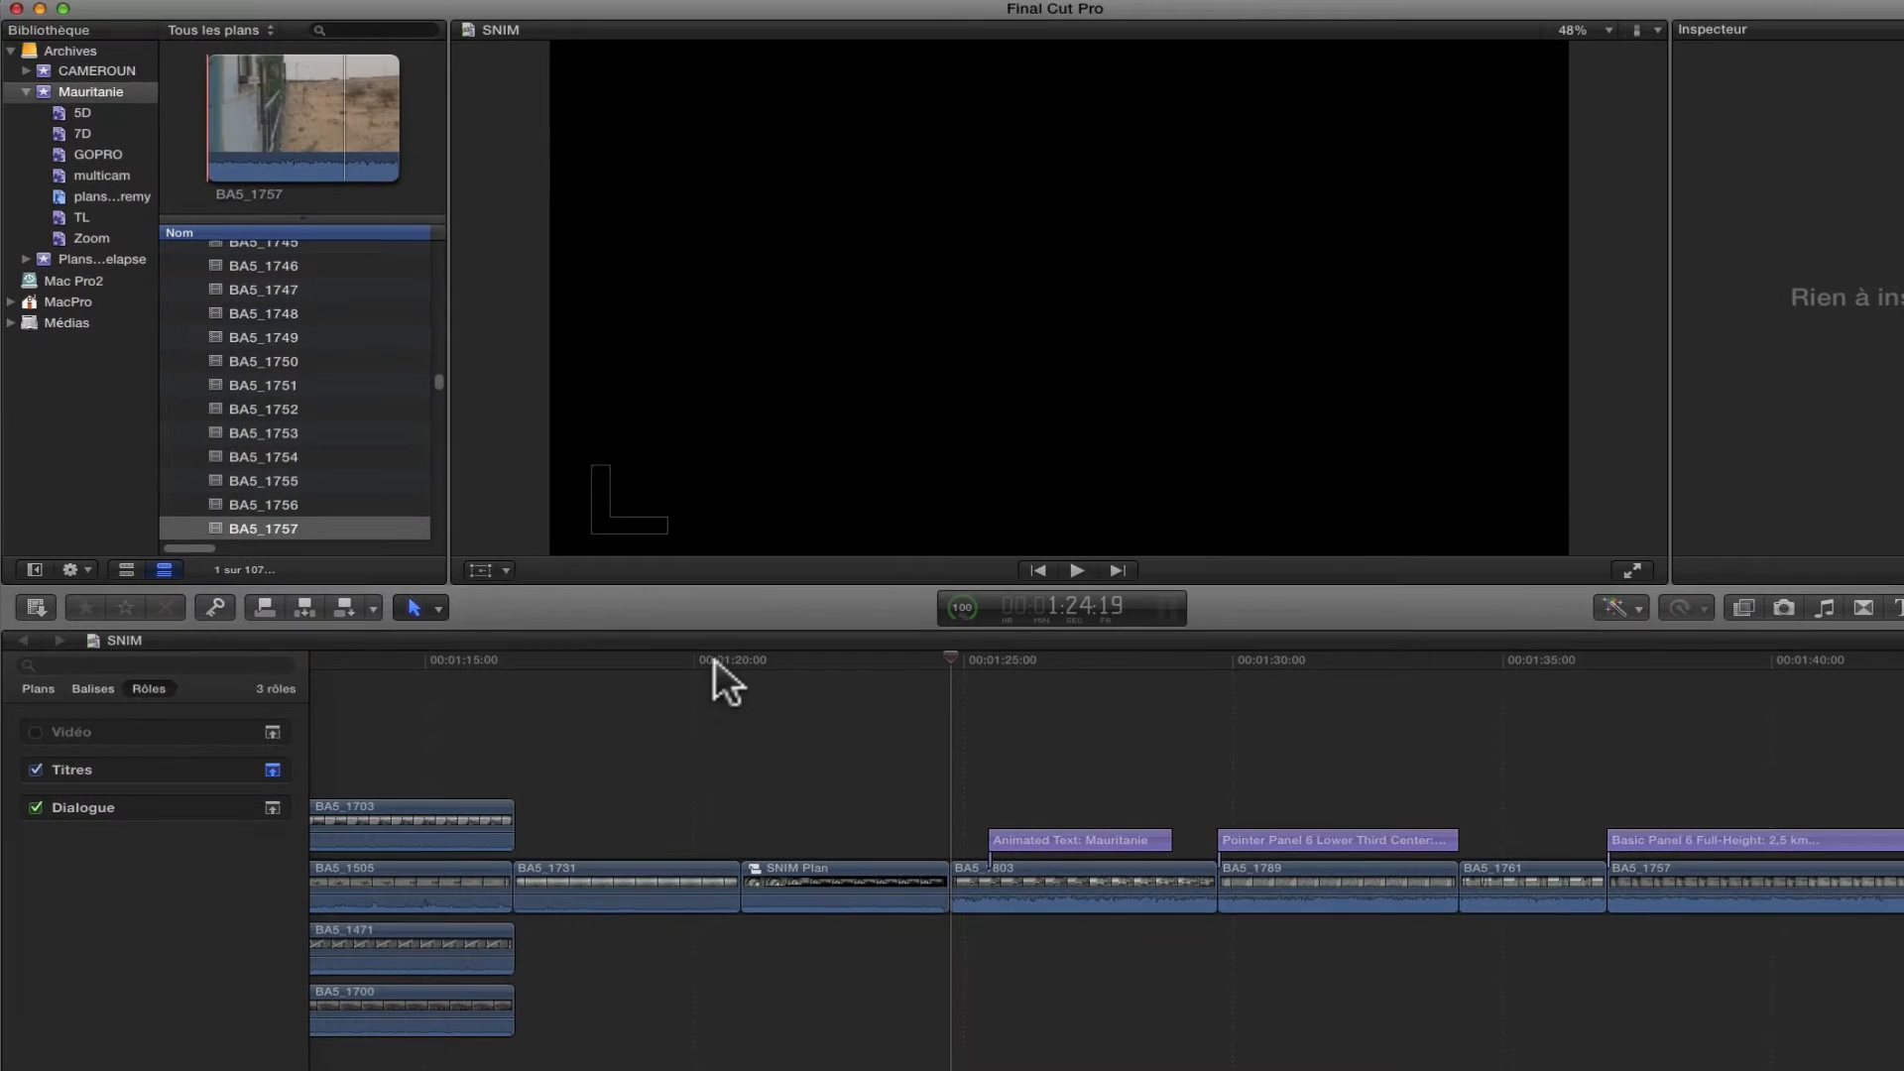
left_click_drag(716, 658, 822, 756)
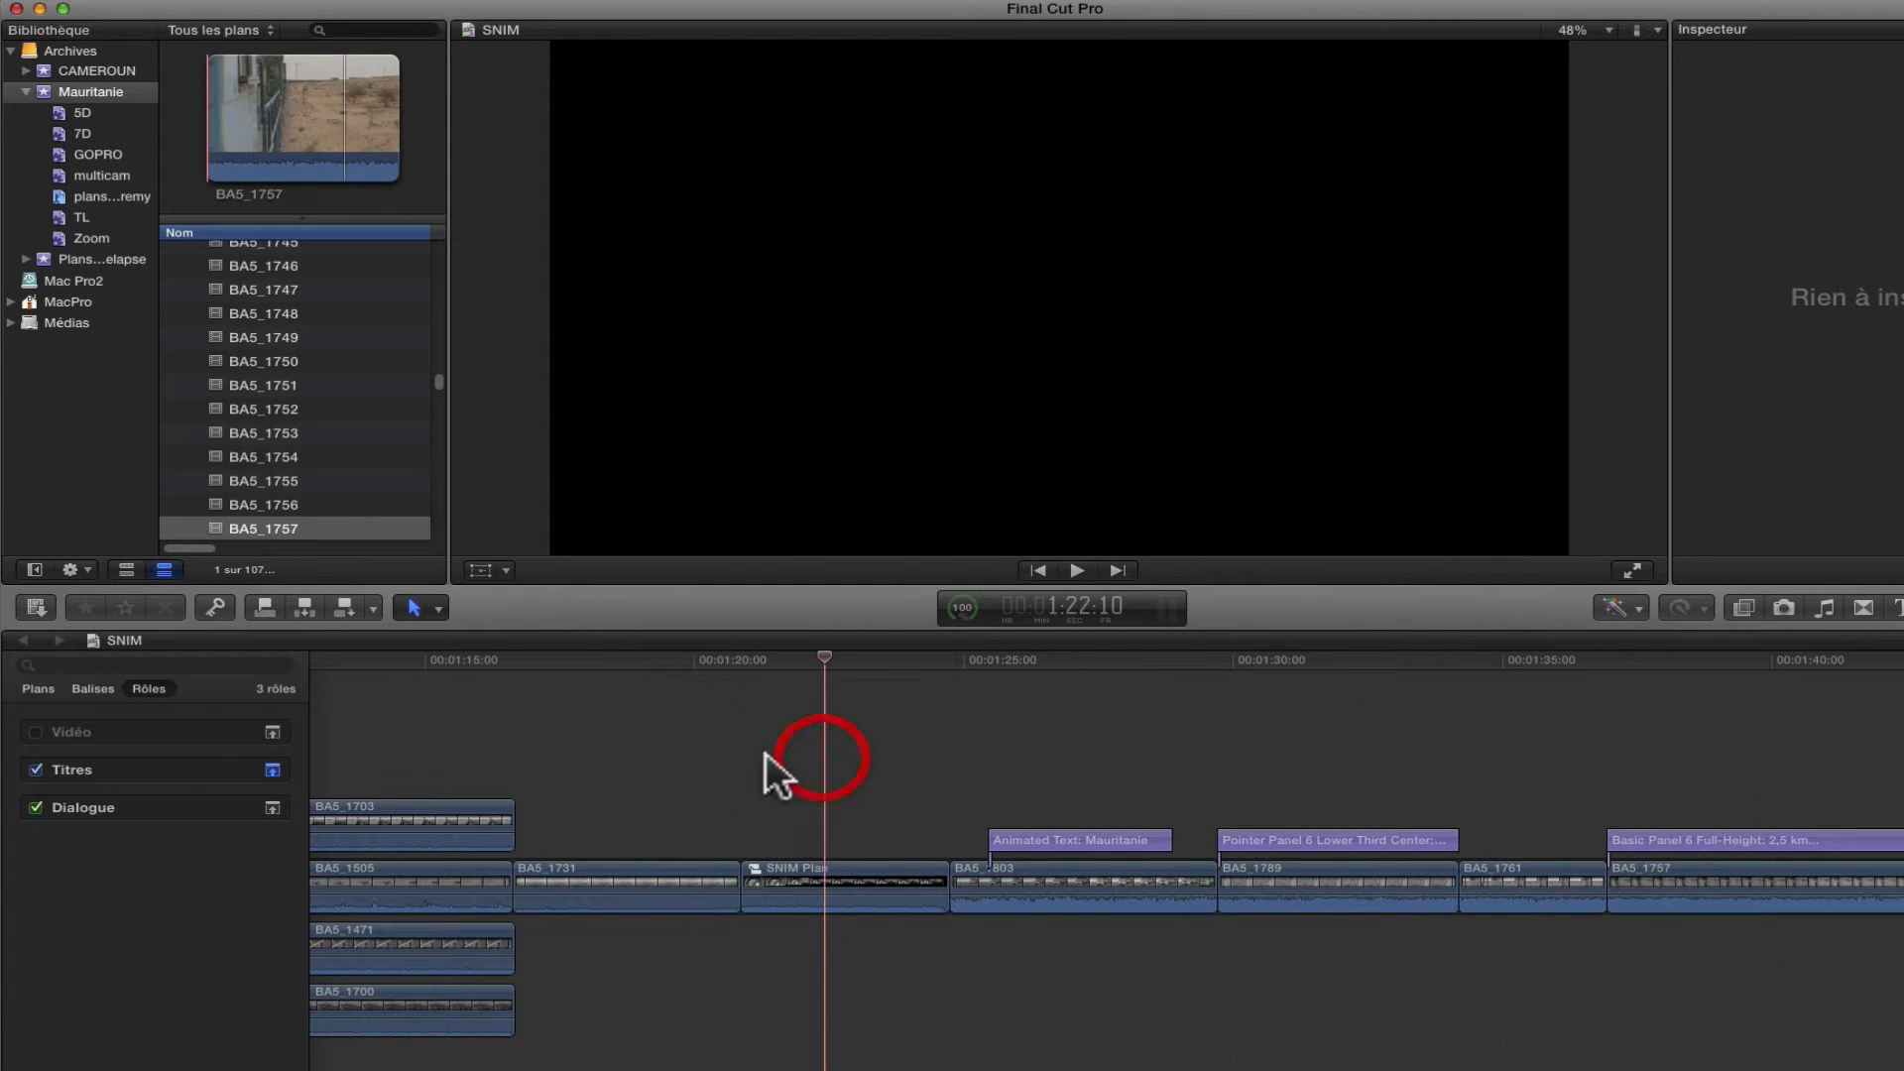
left_click(36, 731)
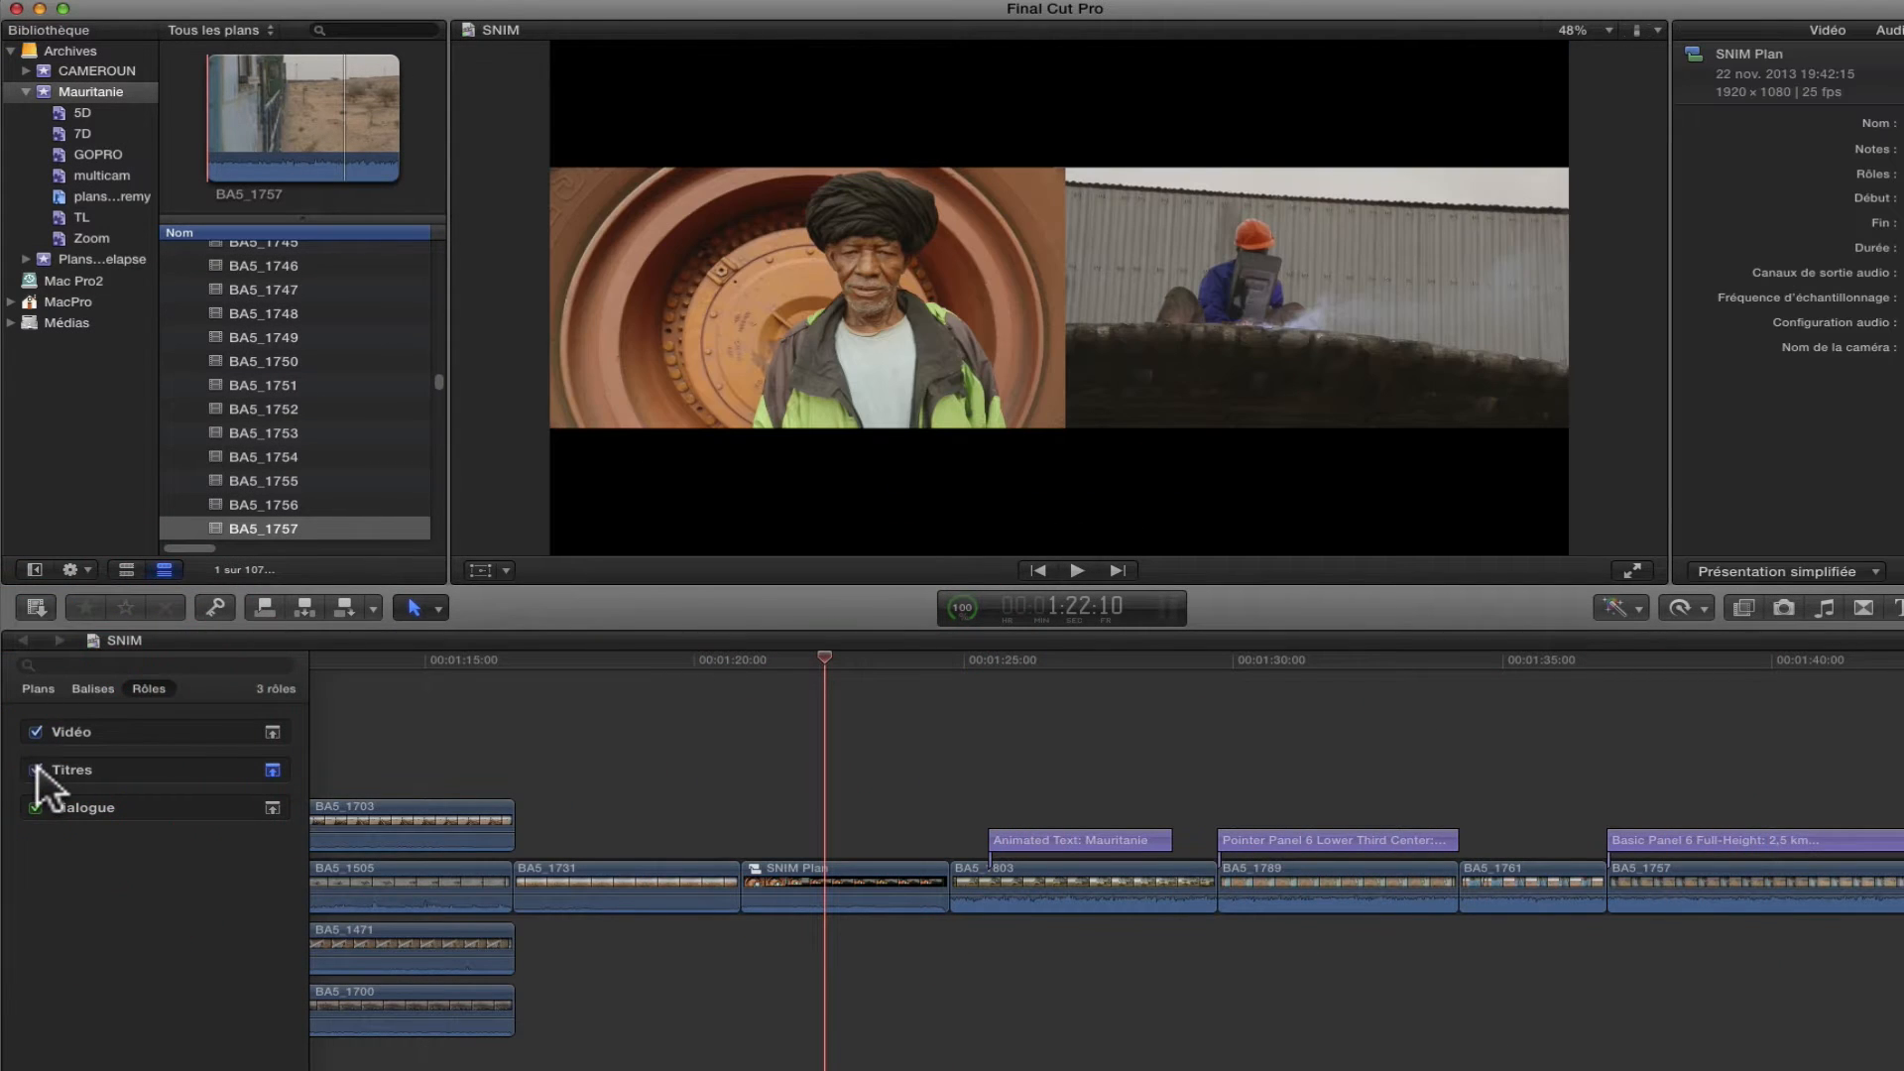
Turn the Titres role off, preview the timeline near the Mauritanie title, and turn the role back on
left_click(36, 769)
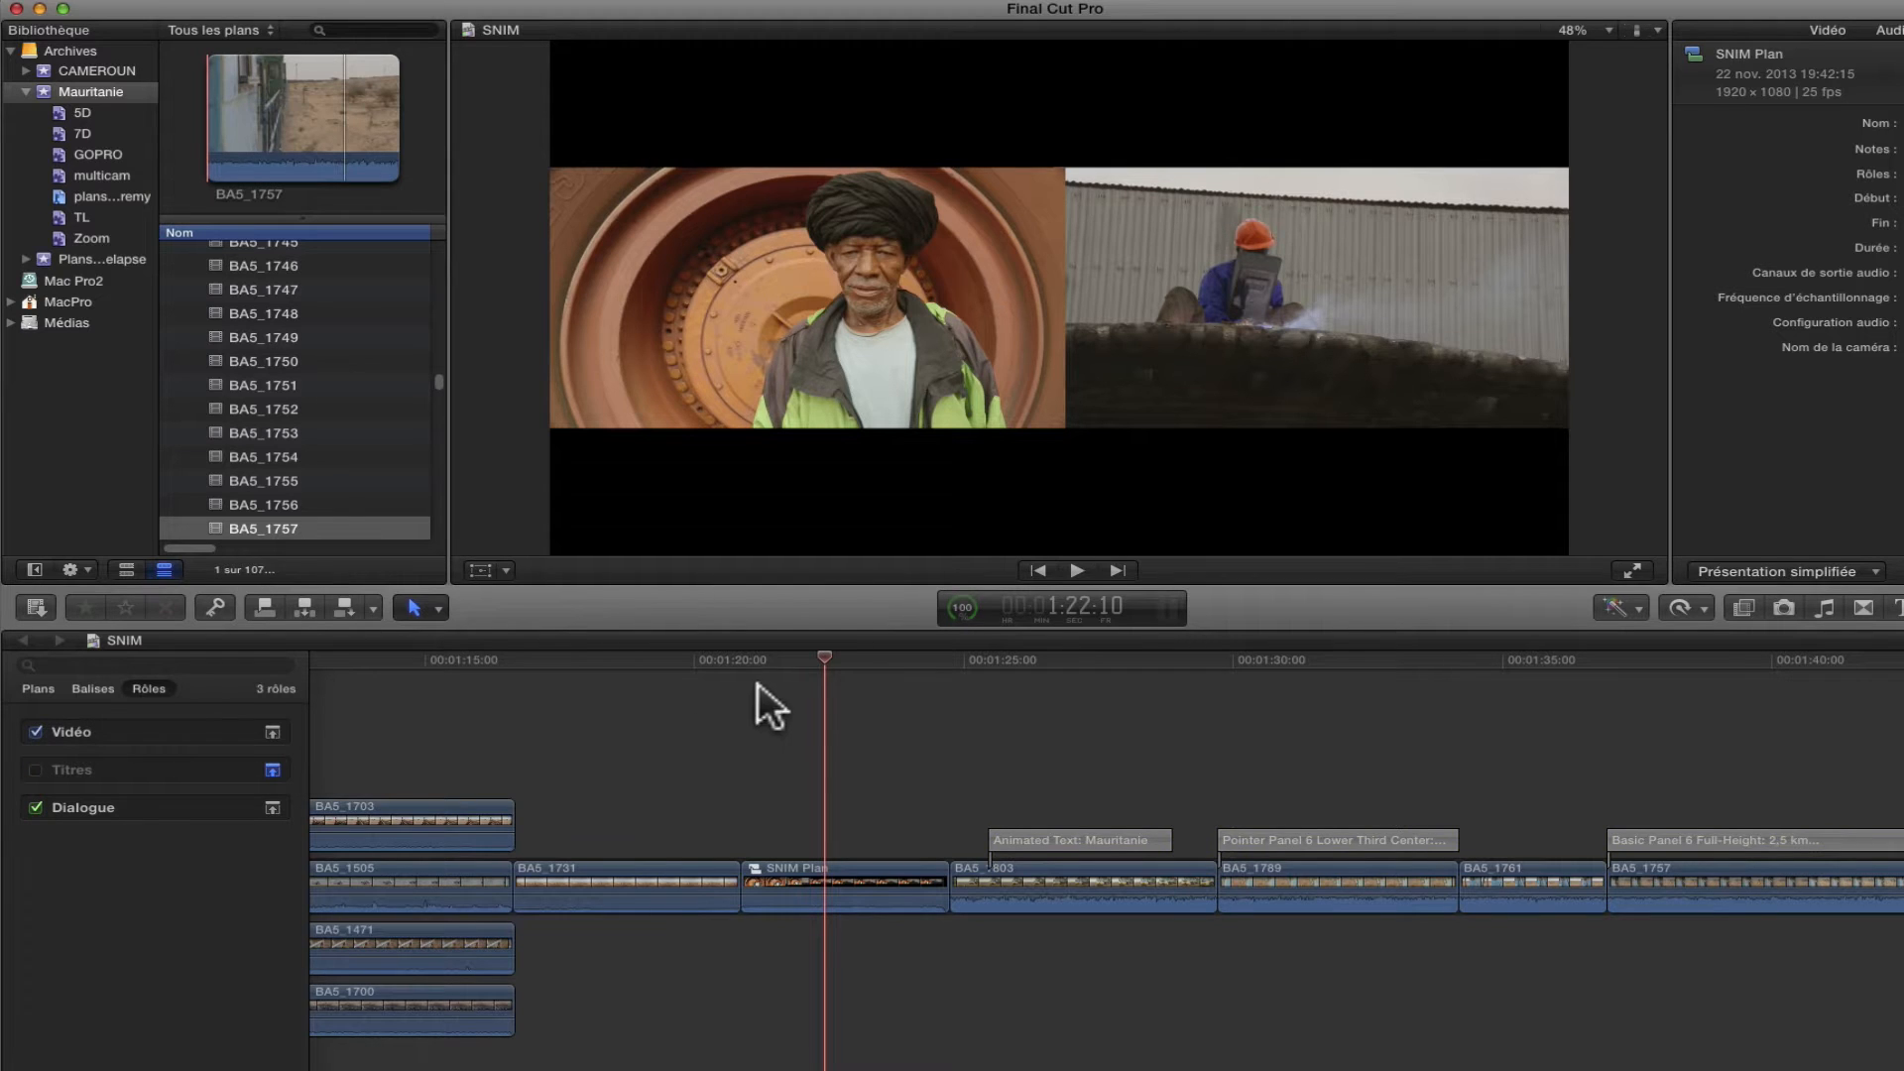
left_click_drag(824, 652, 863, 724)
left_click(982, 695)
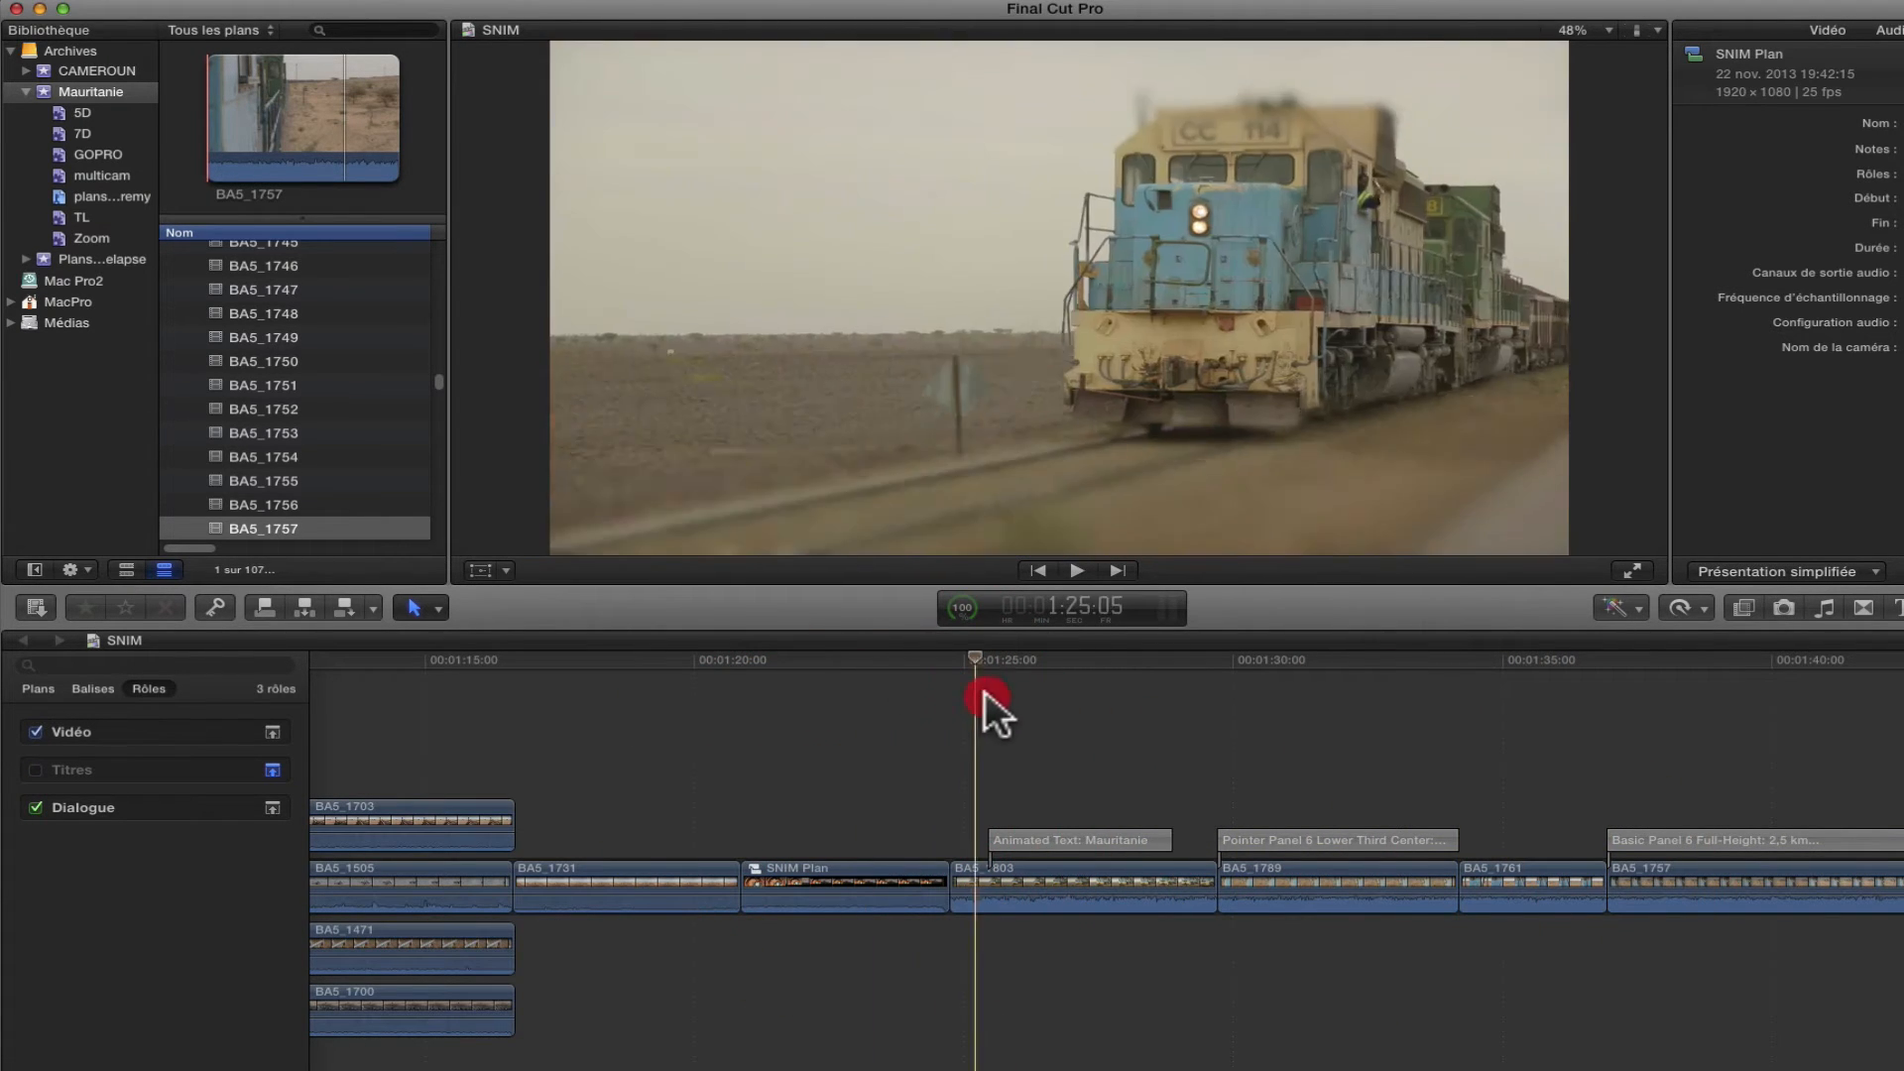
left_click_drag(984, 691, 900, 853)
left_click(35, 769)
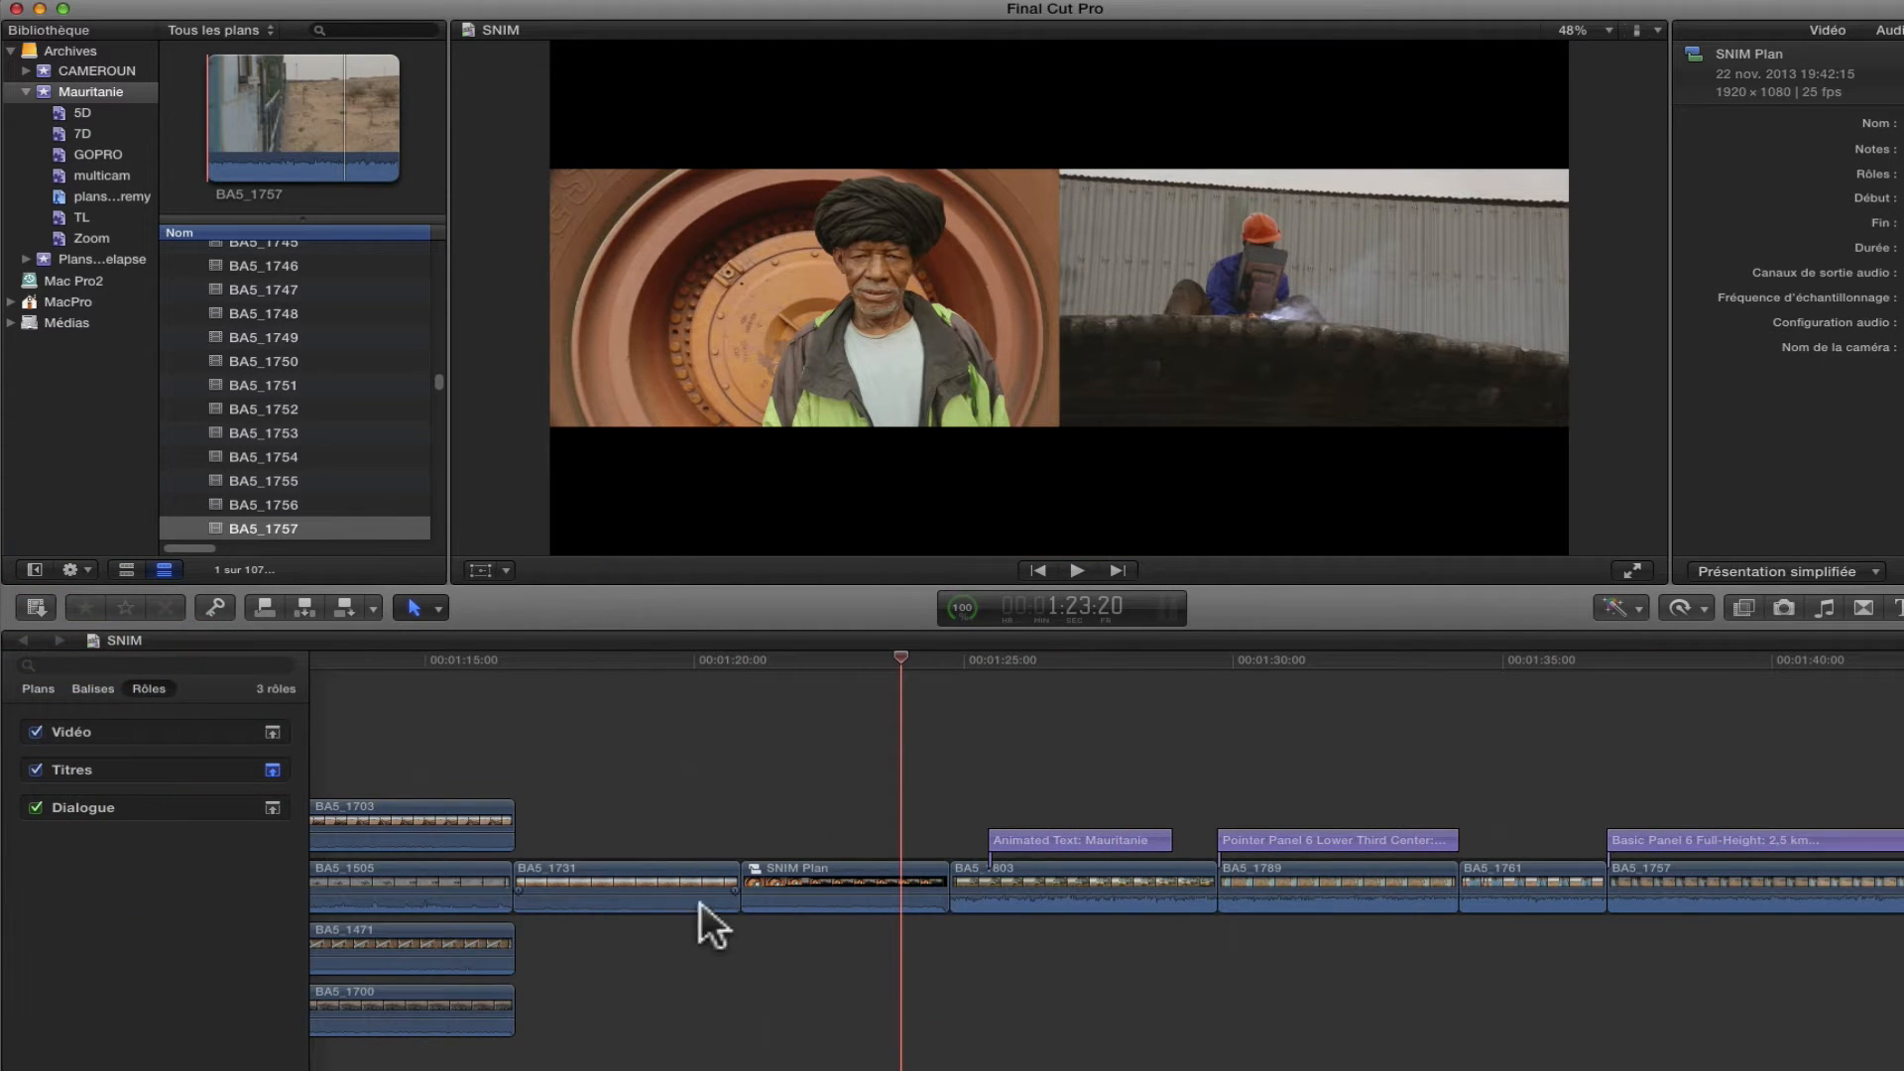
Turn the Dialogue role off, check the timeline between 1:20 and 1:22, and turn the role back on
left_click(37, 807)
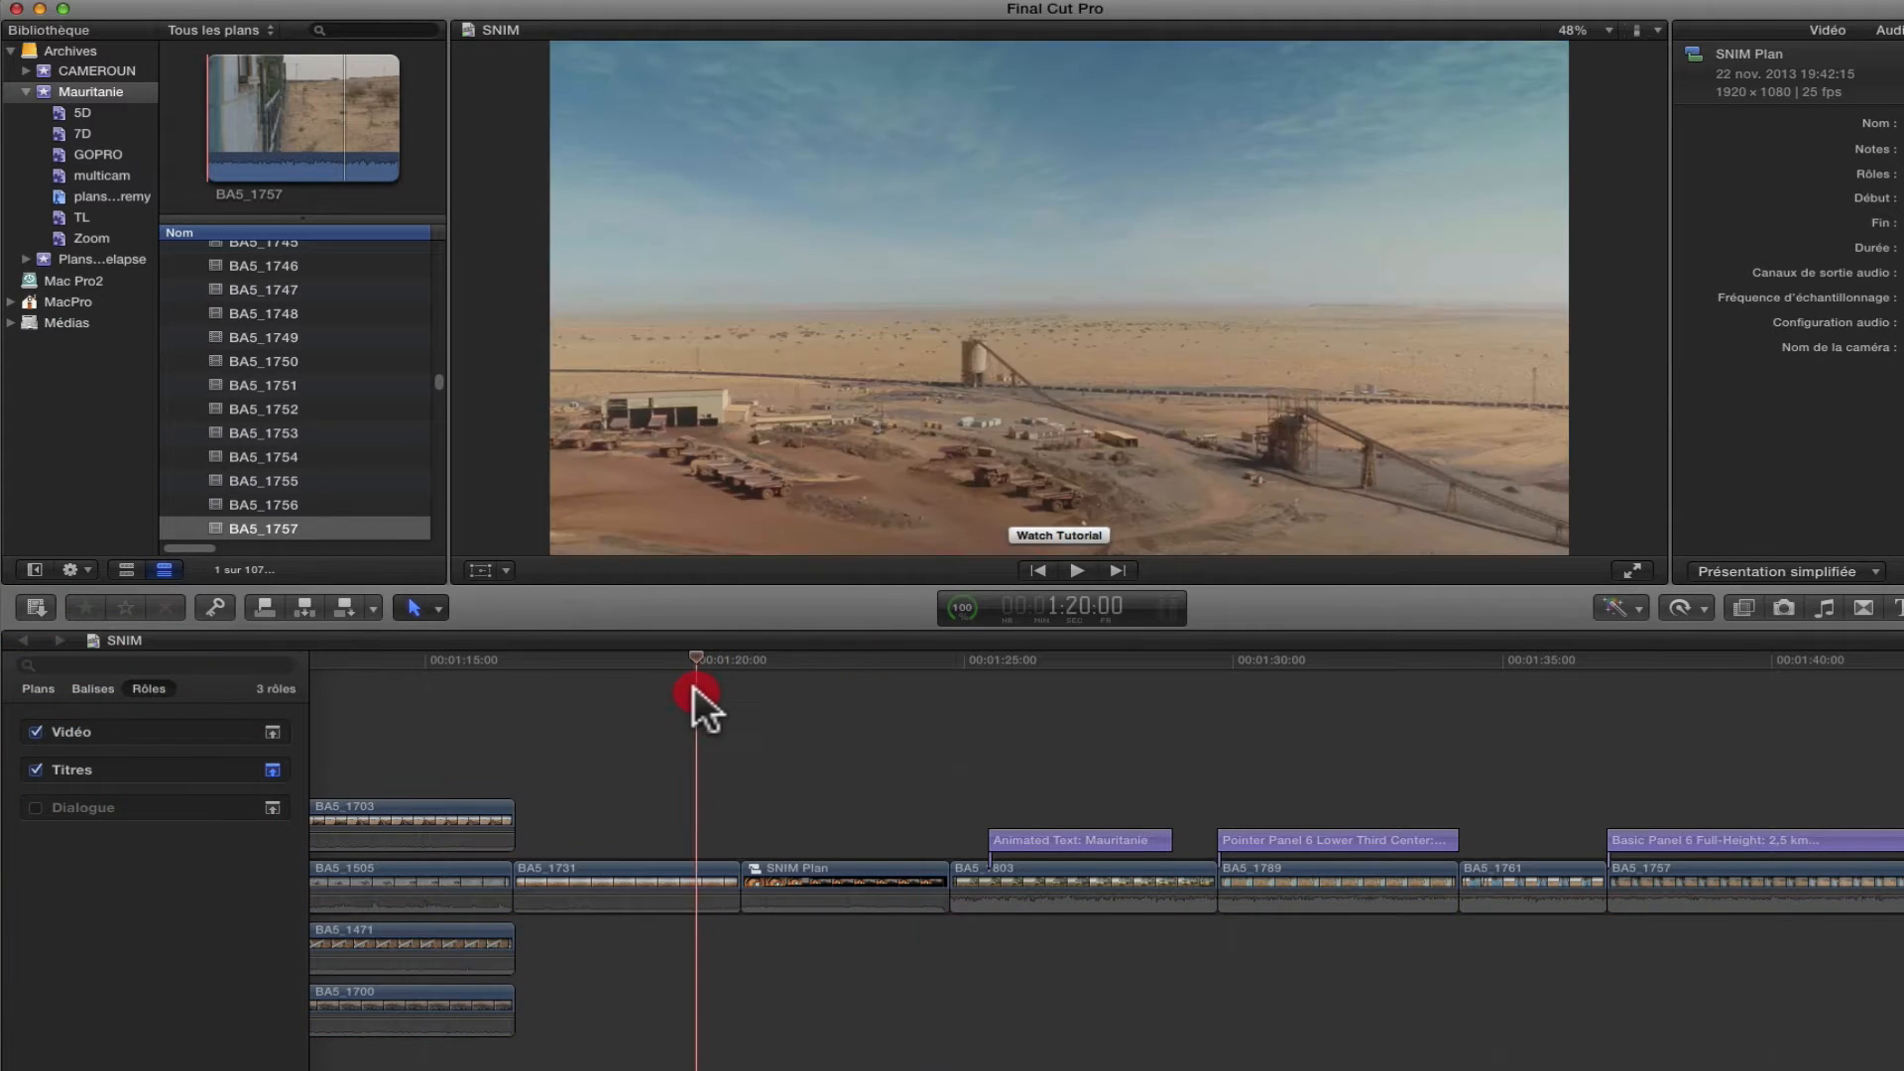
left_click(808, 780)
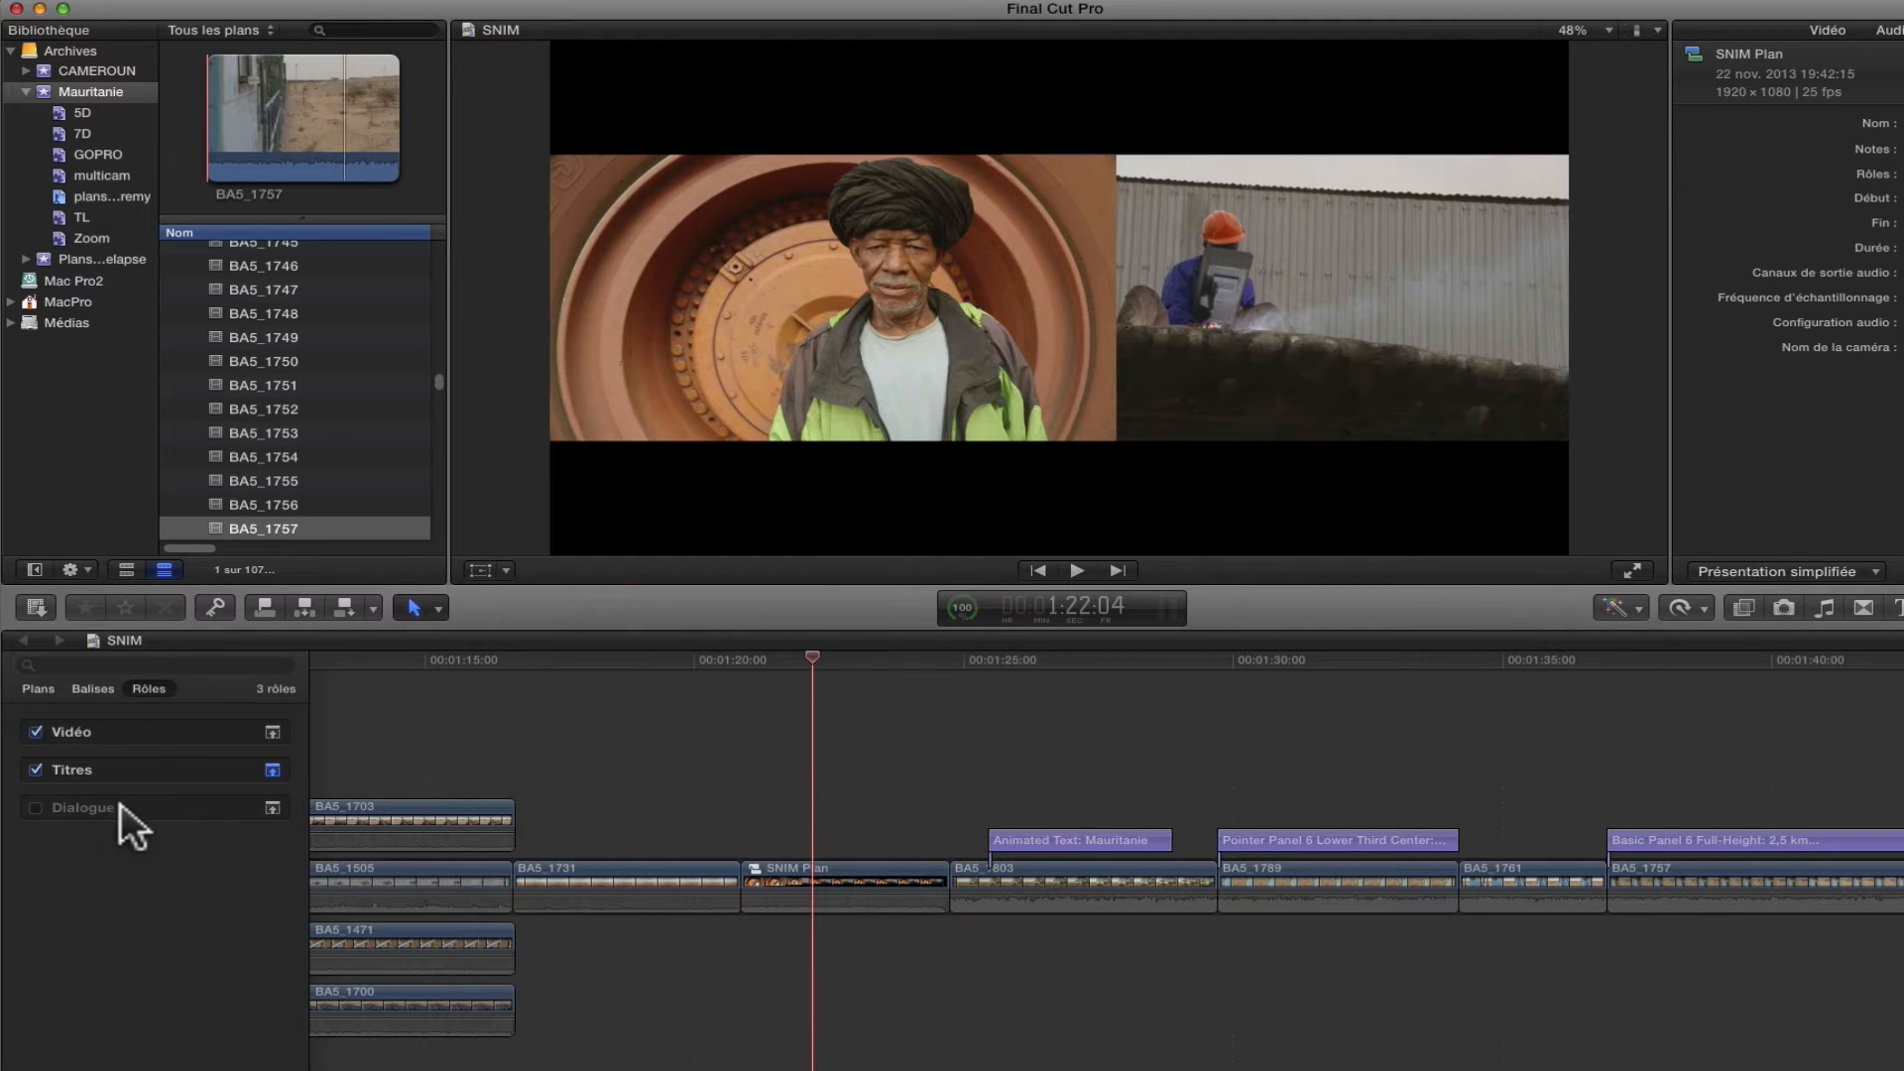
left_click(36, 806)
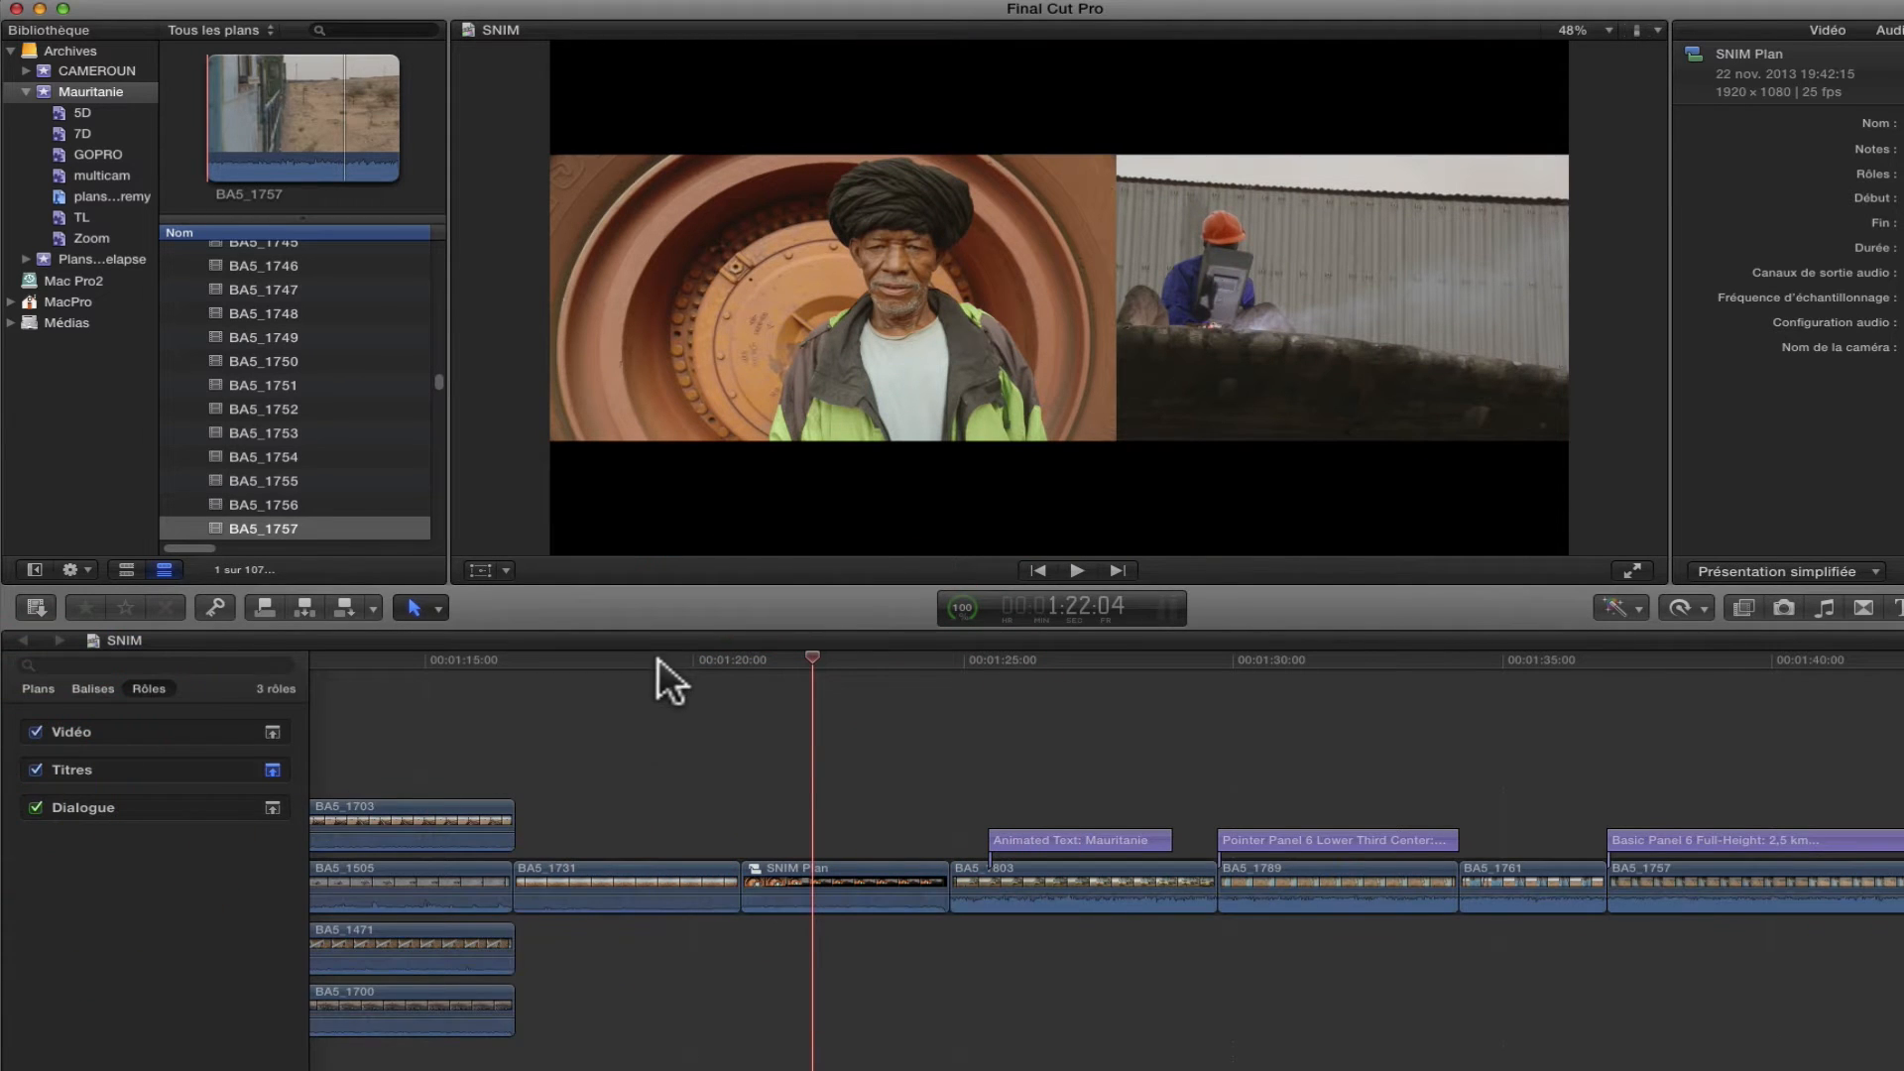
Preview the SNIM Plan clip, the Mauritanie title and the arrow title about the train in the timeline
scroll(650, 658, "left", 4)
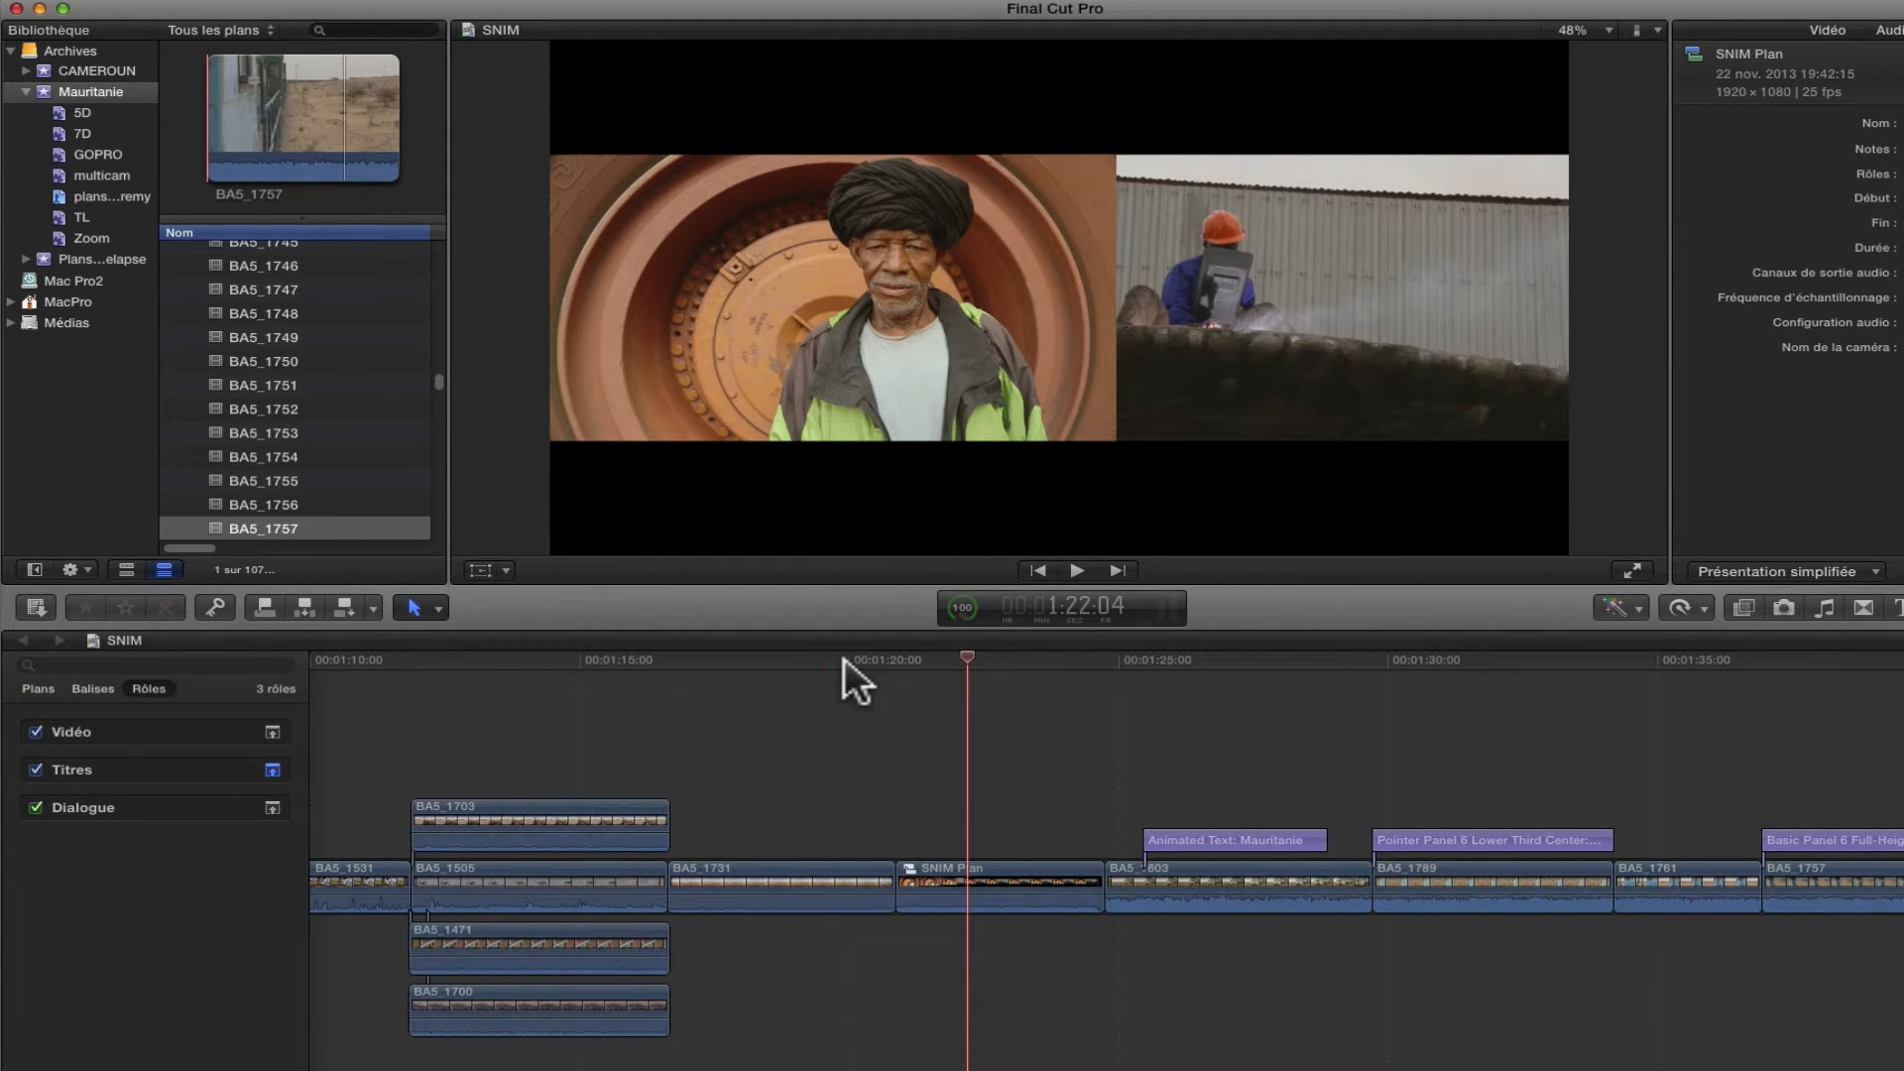
left_click_drag(842, 657, 927, 691)
scroll(942, 694, "right", 7)
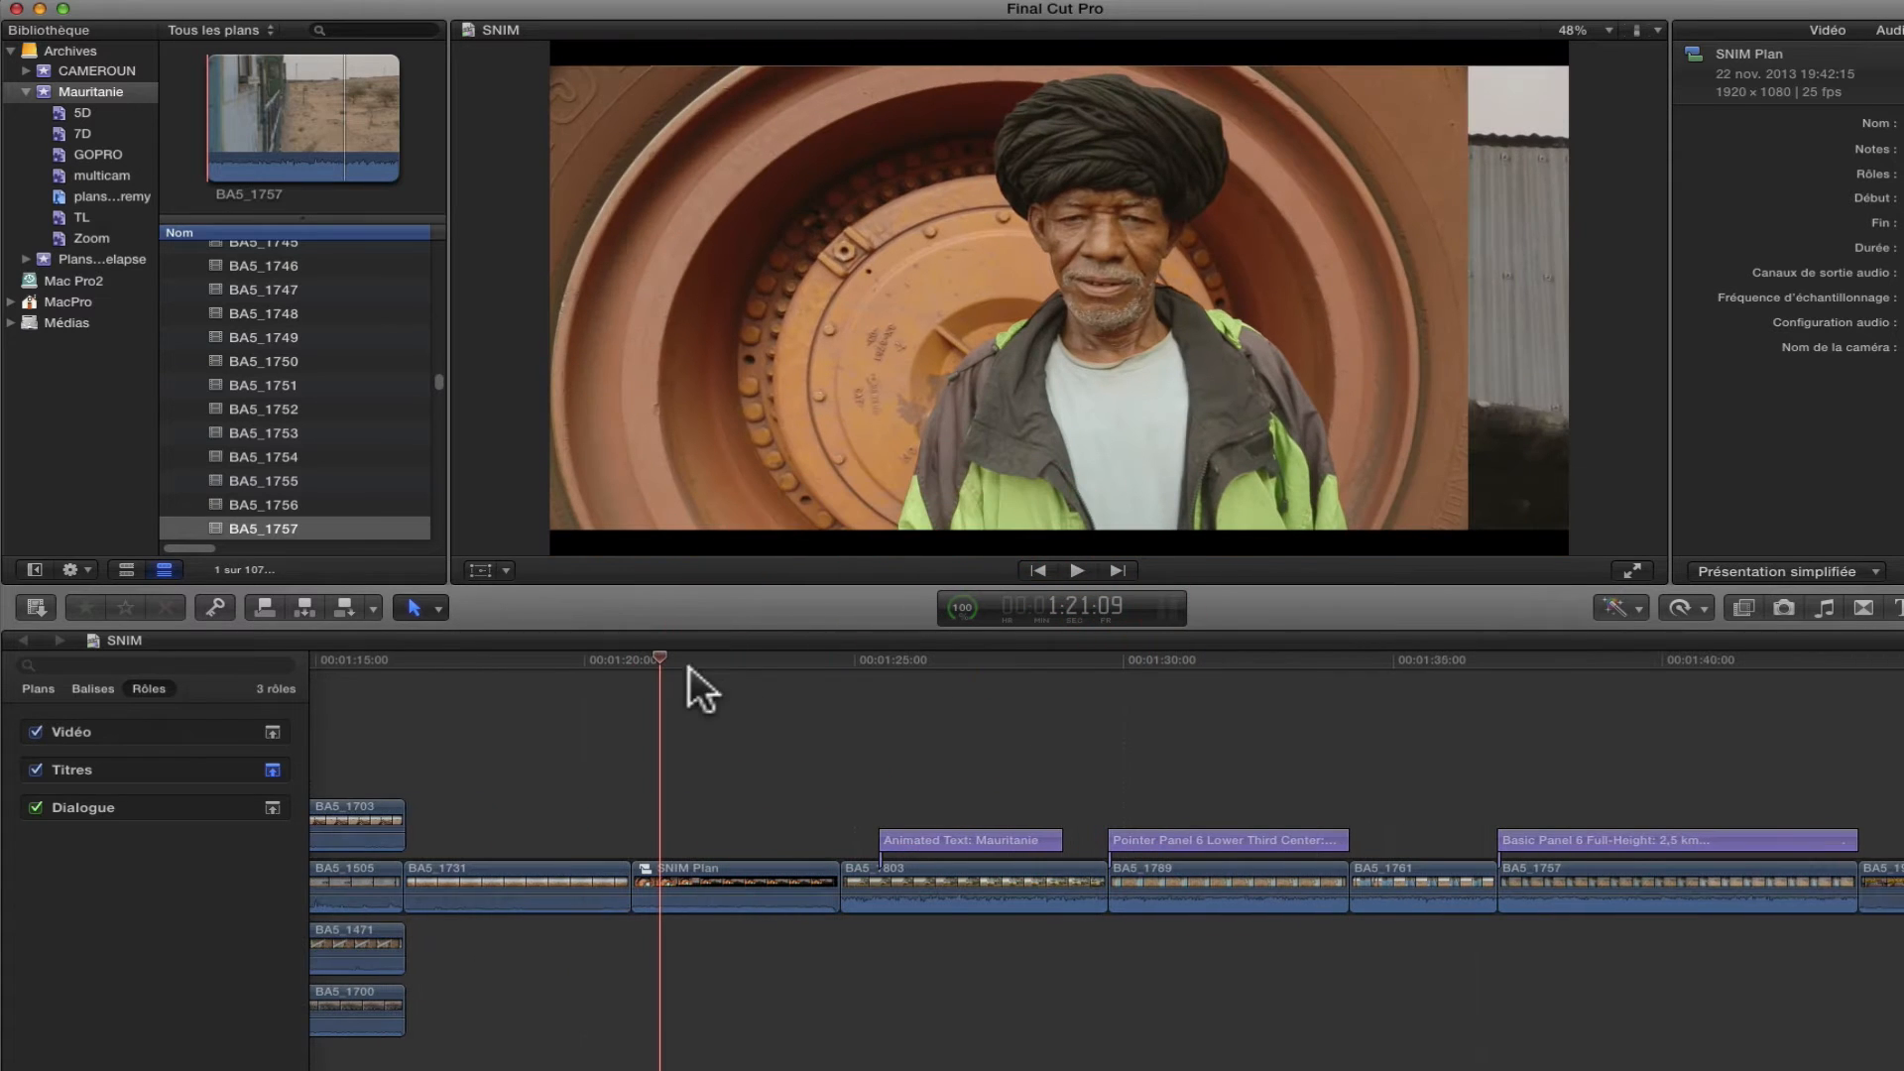
left_click_drag(662, 652, 831, 789)
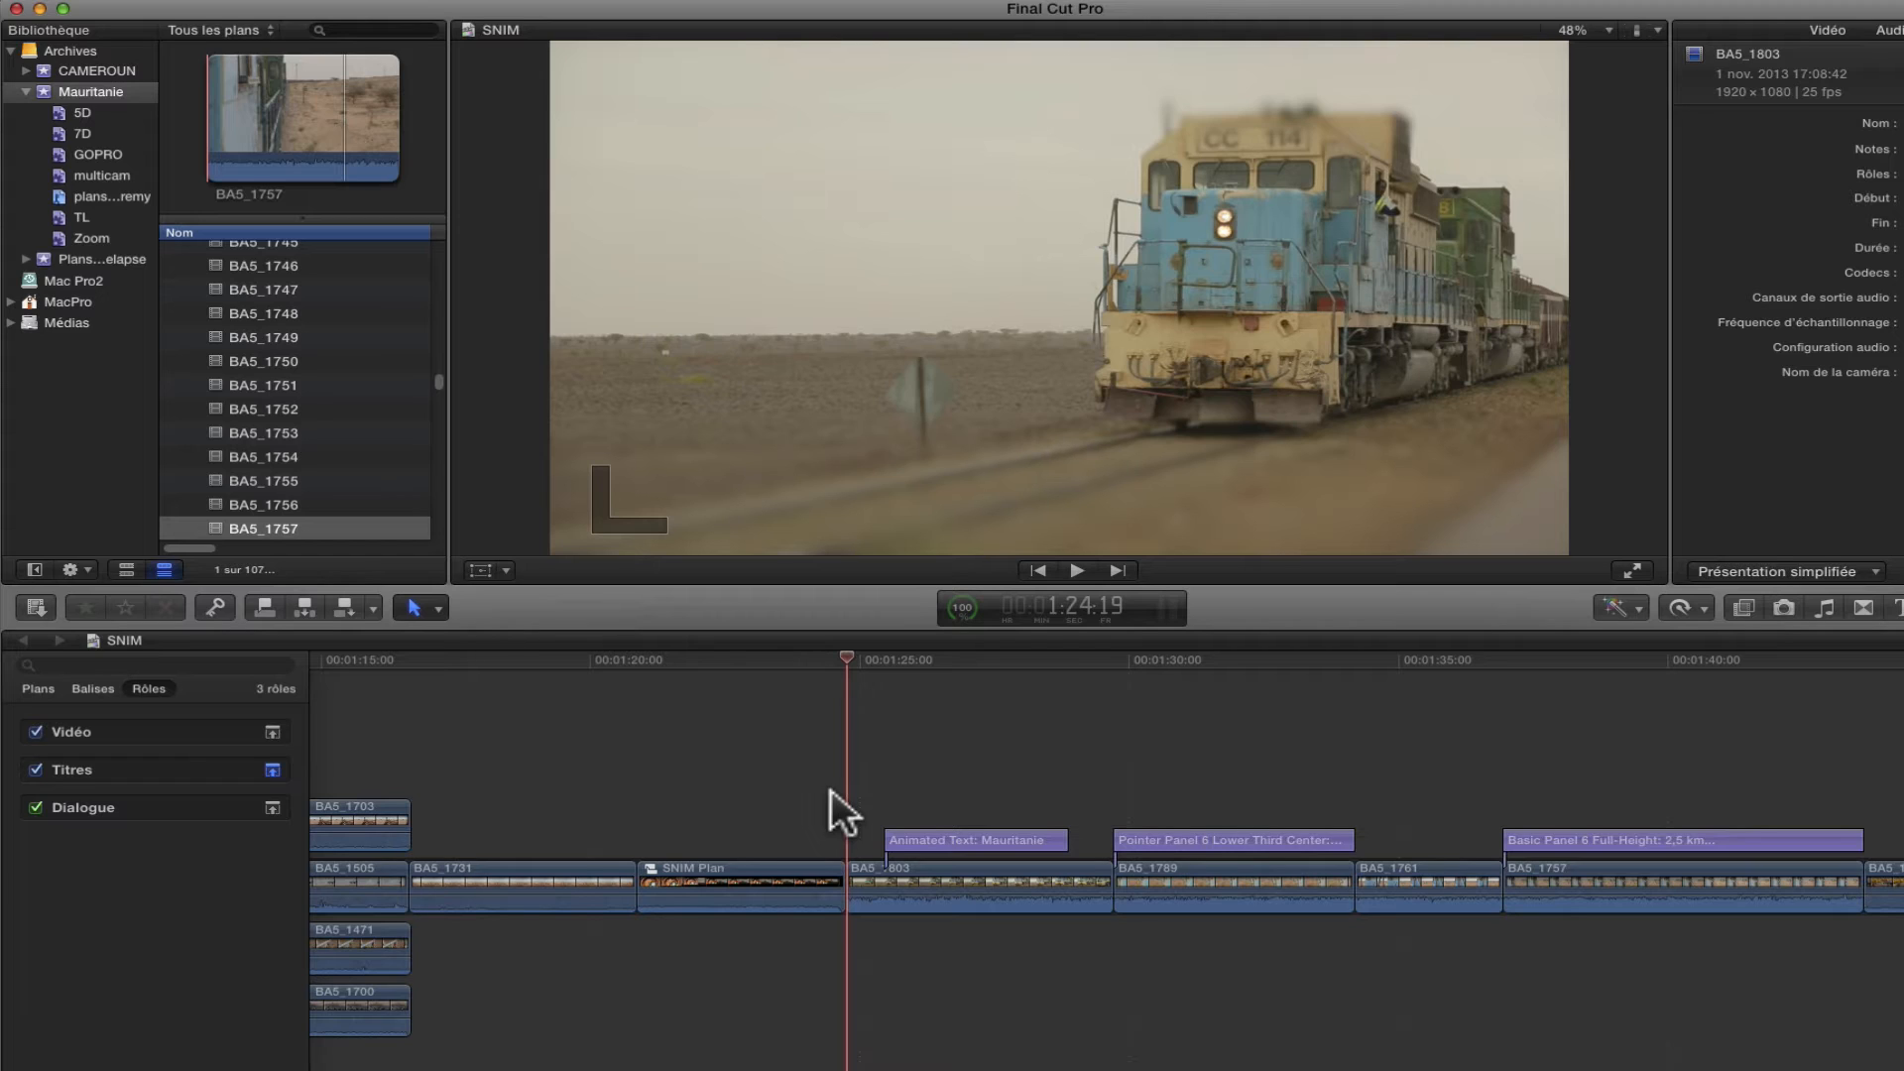
left_click(983, 658)
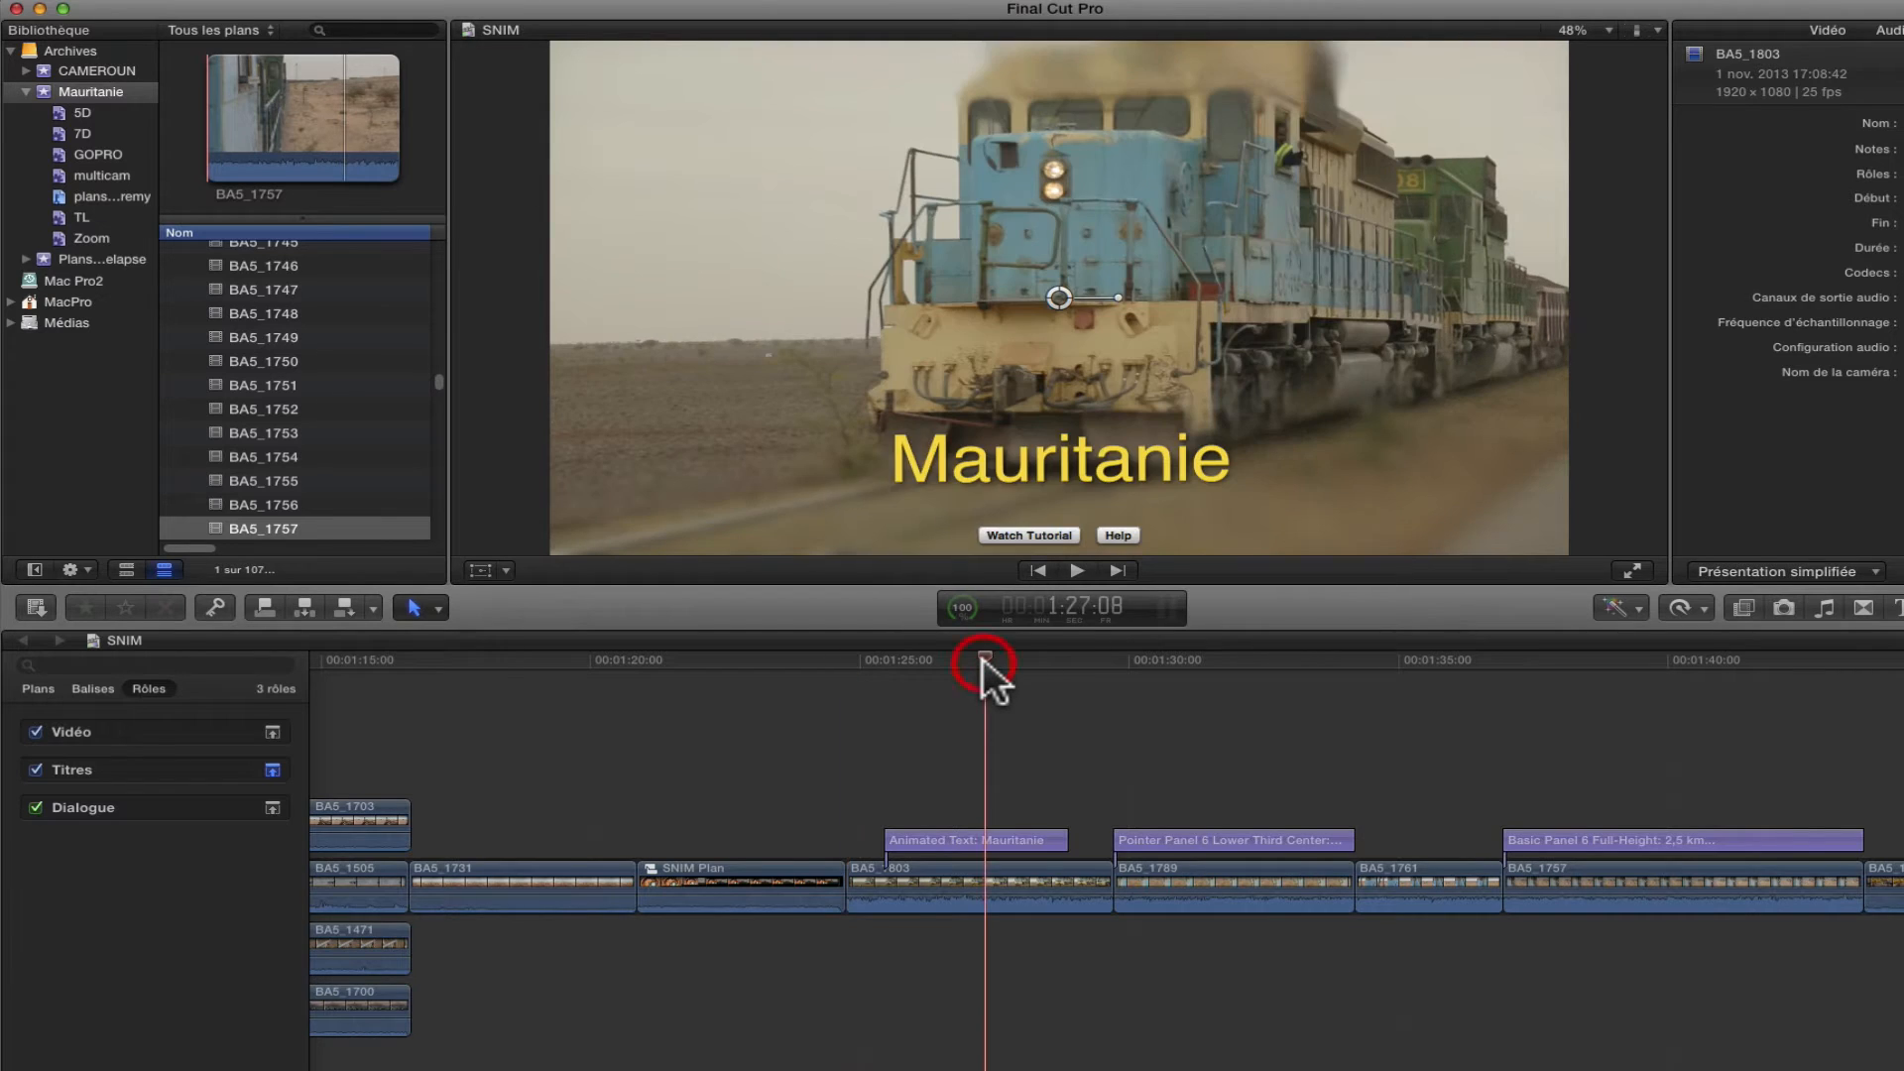
left_click(1221, 662)
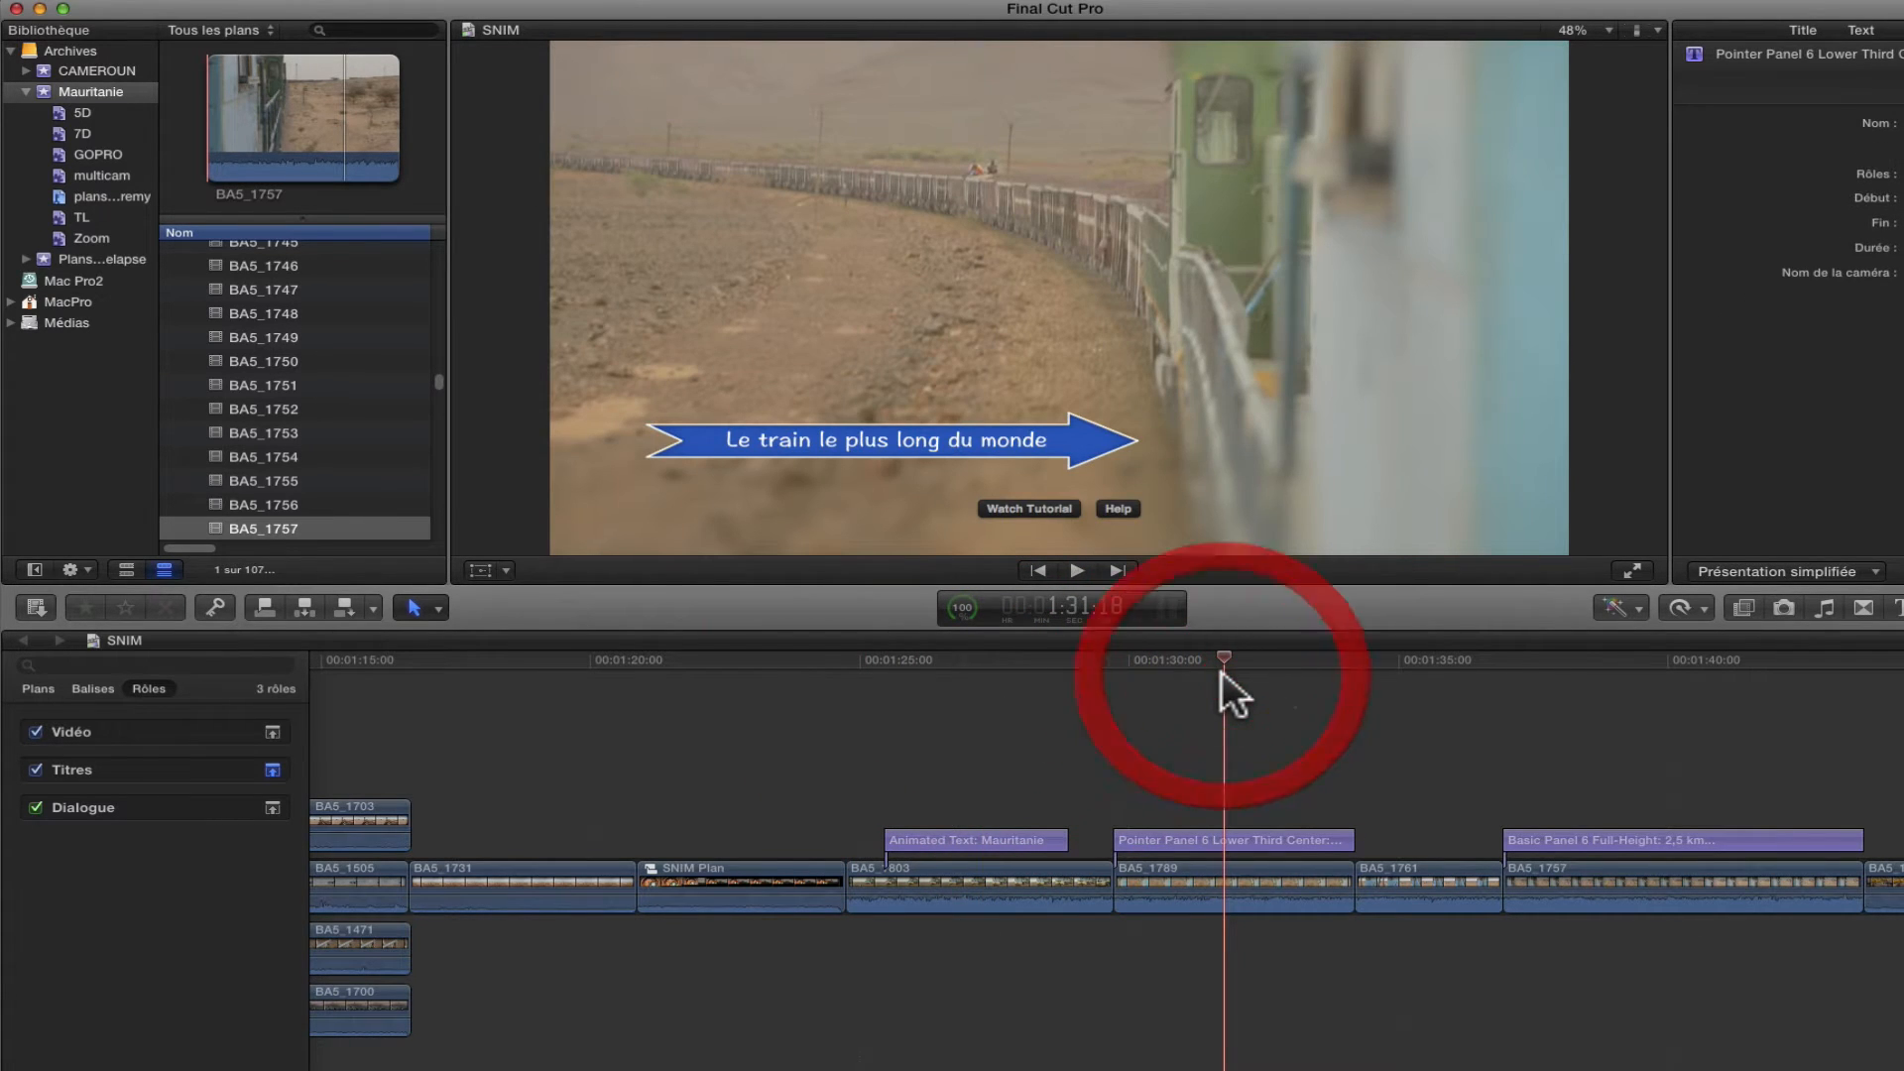
left_click_drag(987, 660, 972, 747)
Duplicate the Mauritanie, arrow pointer and 2,5 km panel titles, placing each copy directly above its original
left_click(882, 842)
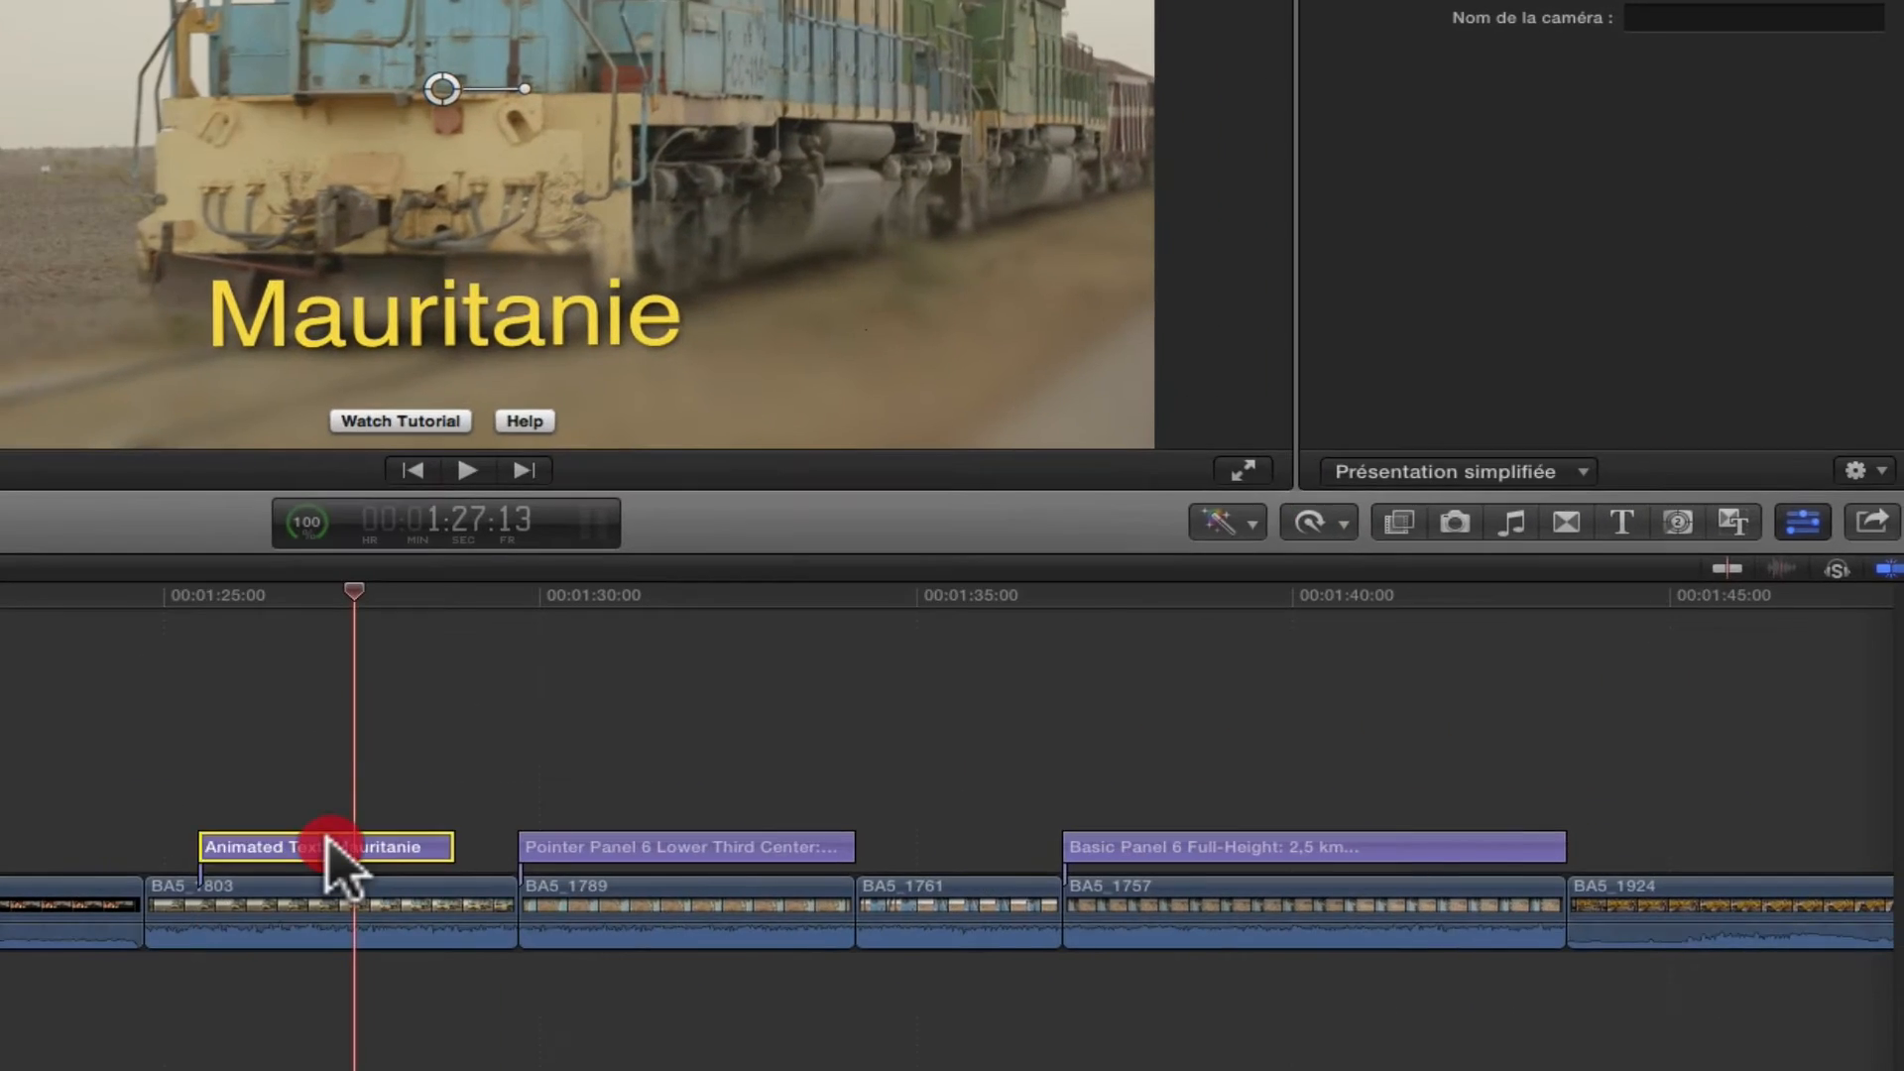
left_click_drag(329, 841, 337, 802)
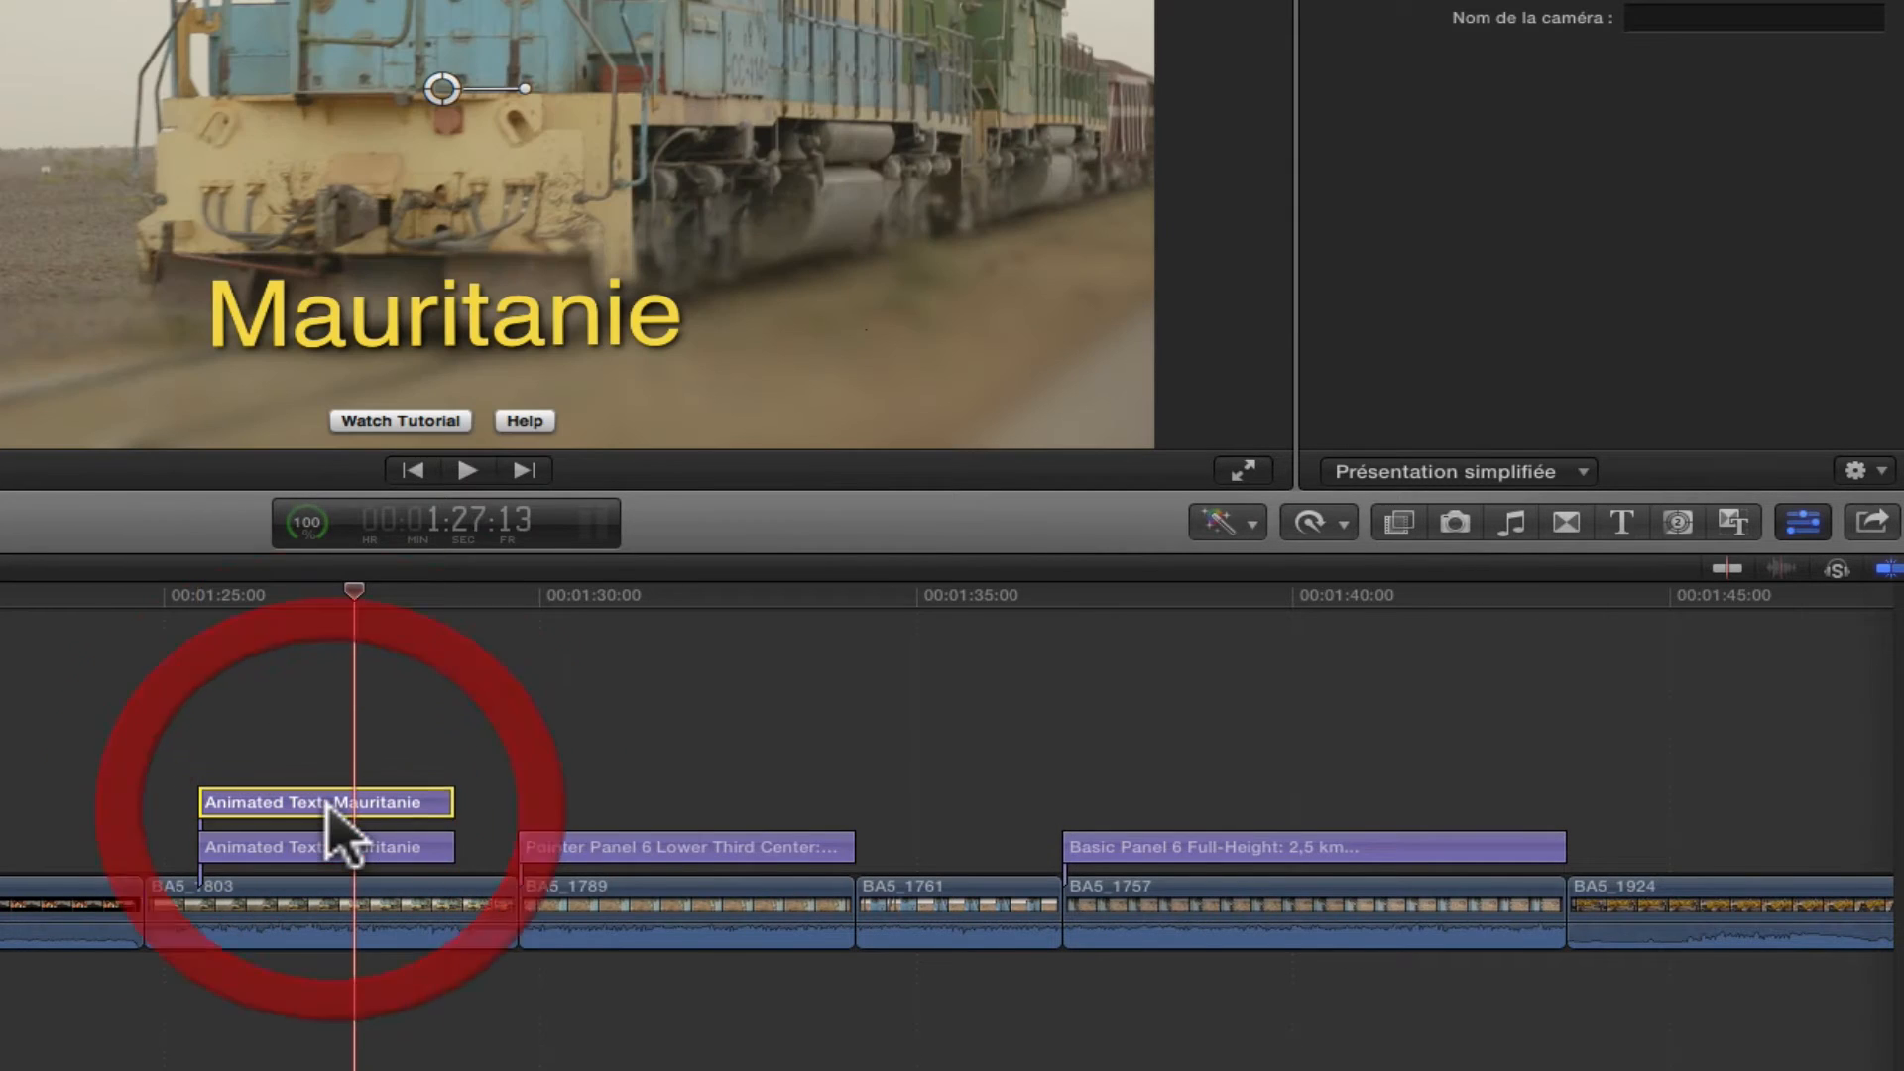
left_click_drag(635, 835, 635, 803)
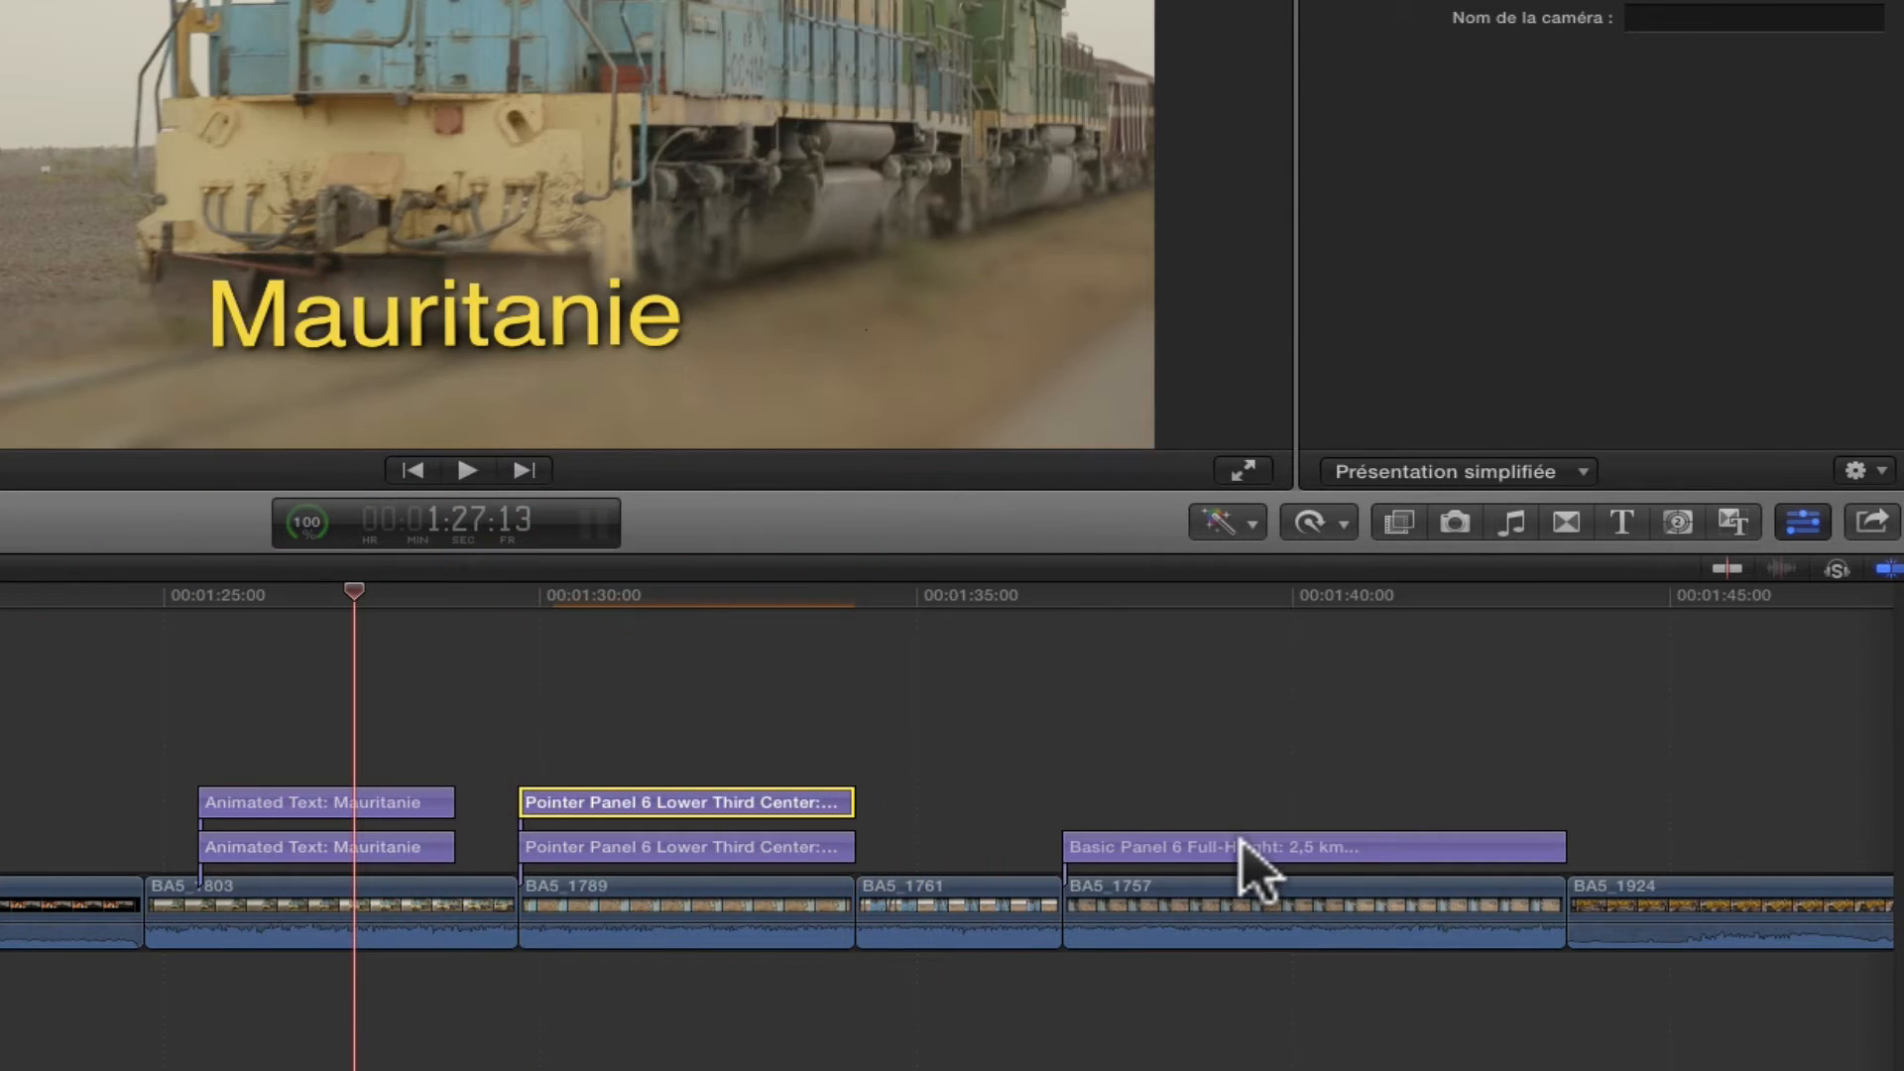
left_click_drag(1254, 851, 1241, 805)
Check the roles available for the upper Mauritanie title without changing its assignment
left_click(349, 803)
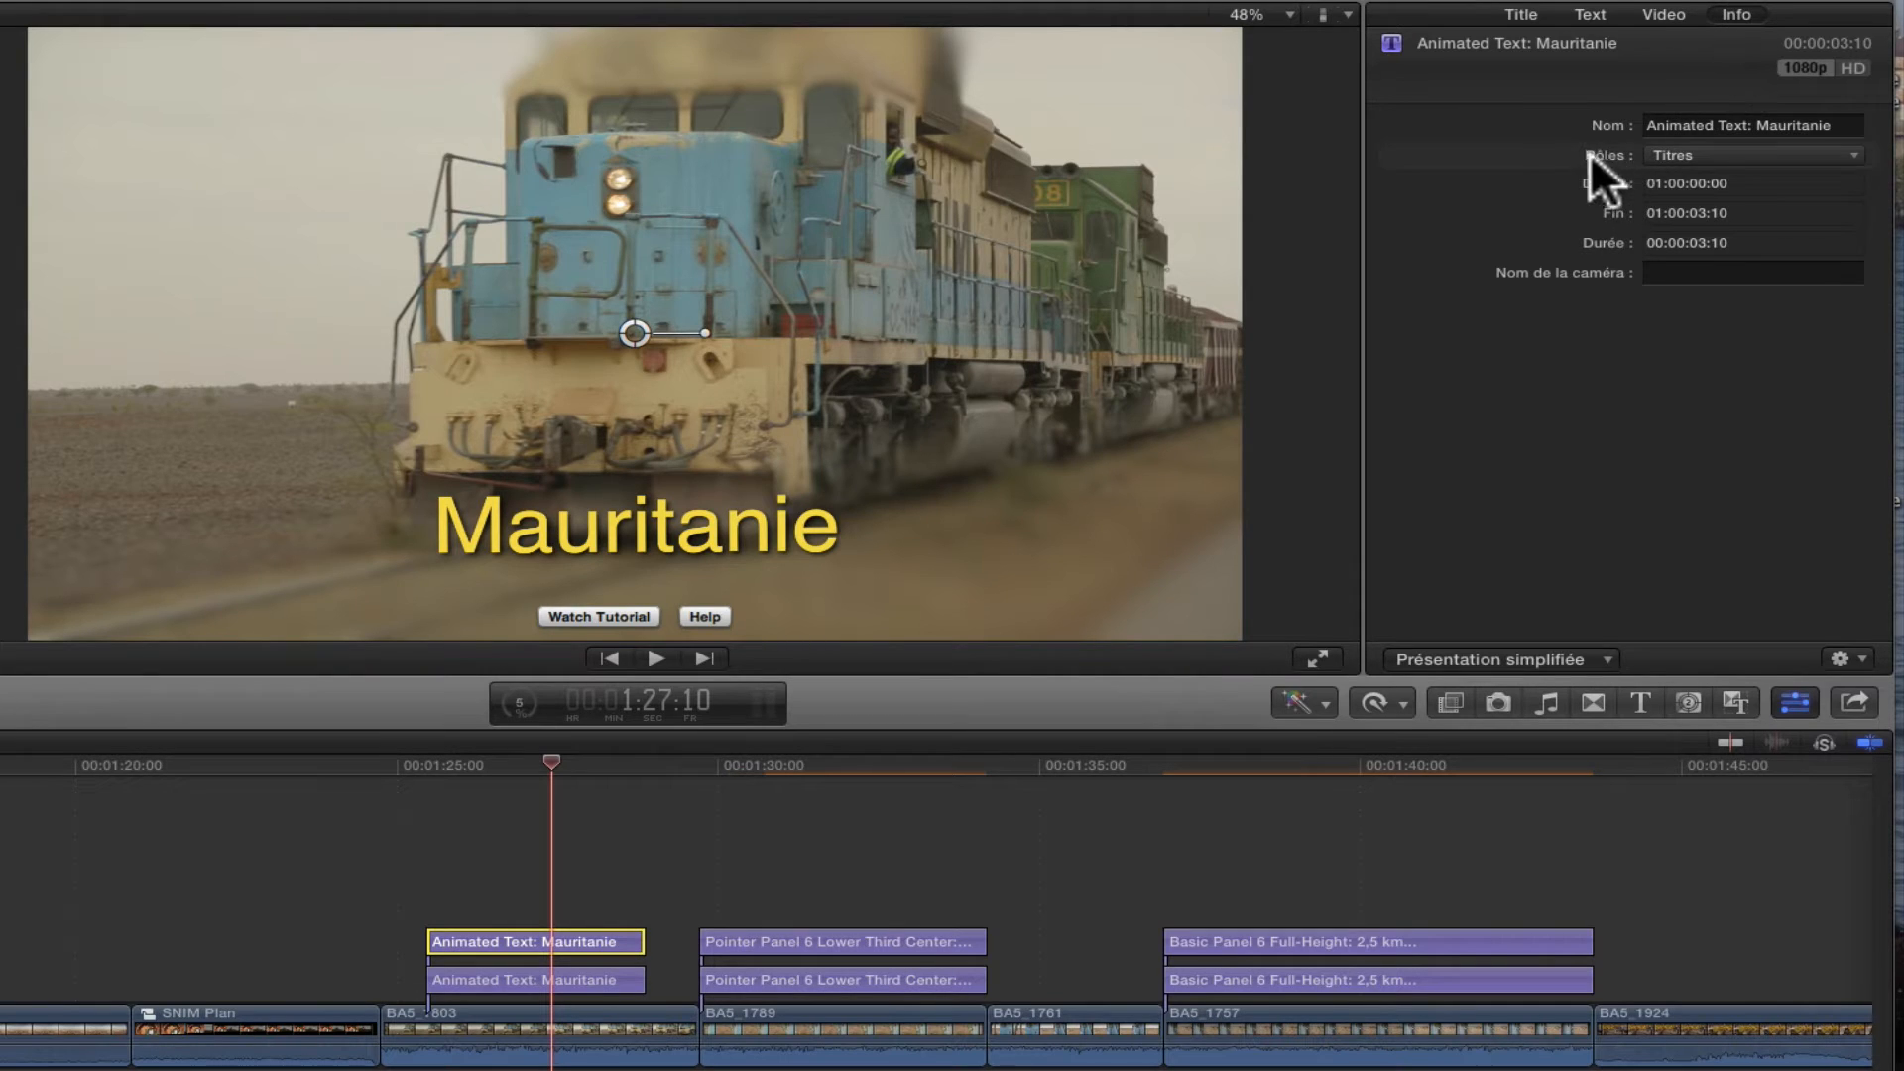
left_click(1850, 153)
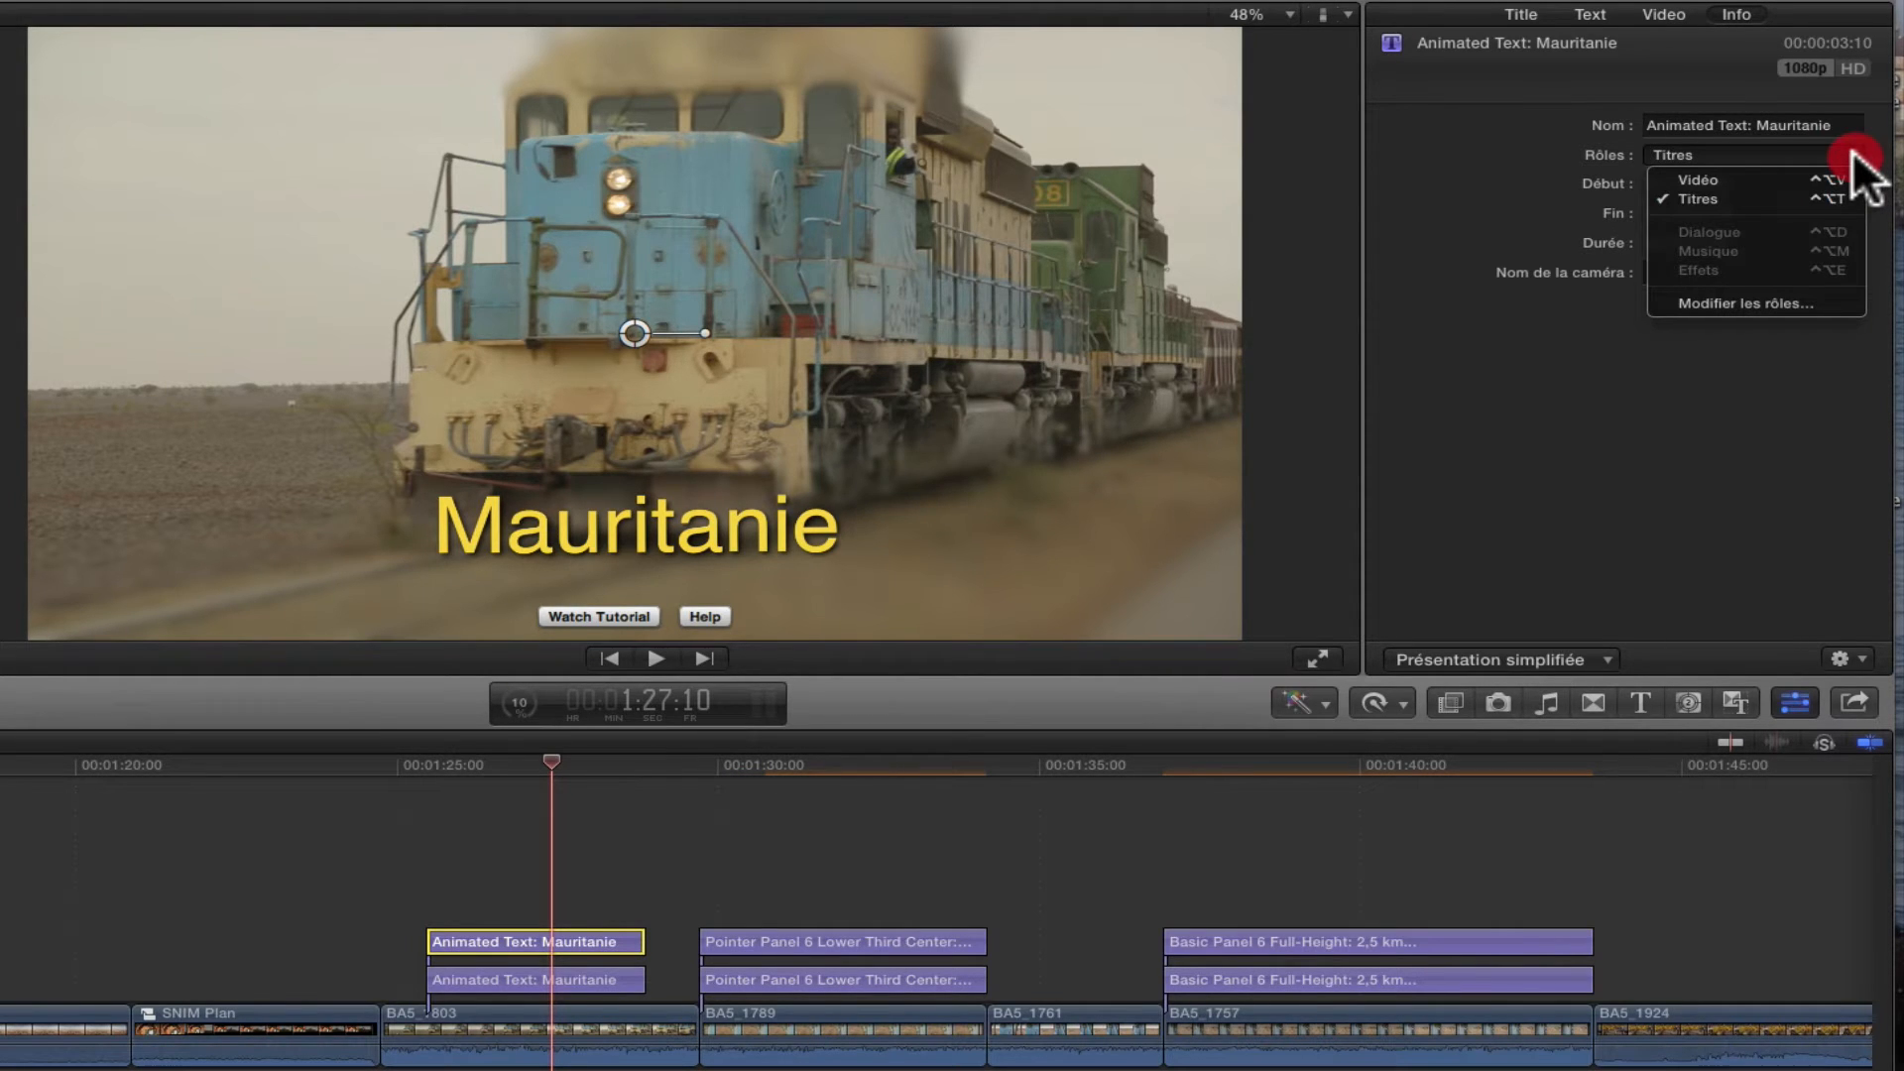
left_click(1528, 184)
Change the text of the upper Mauritanie title to "Mauritania"
left_click(1592, 18)
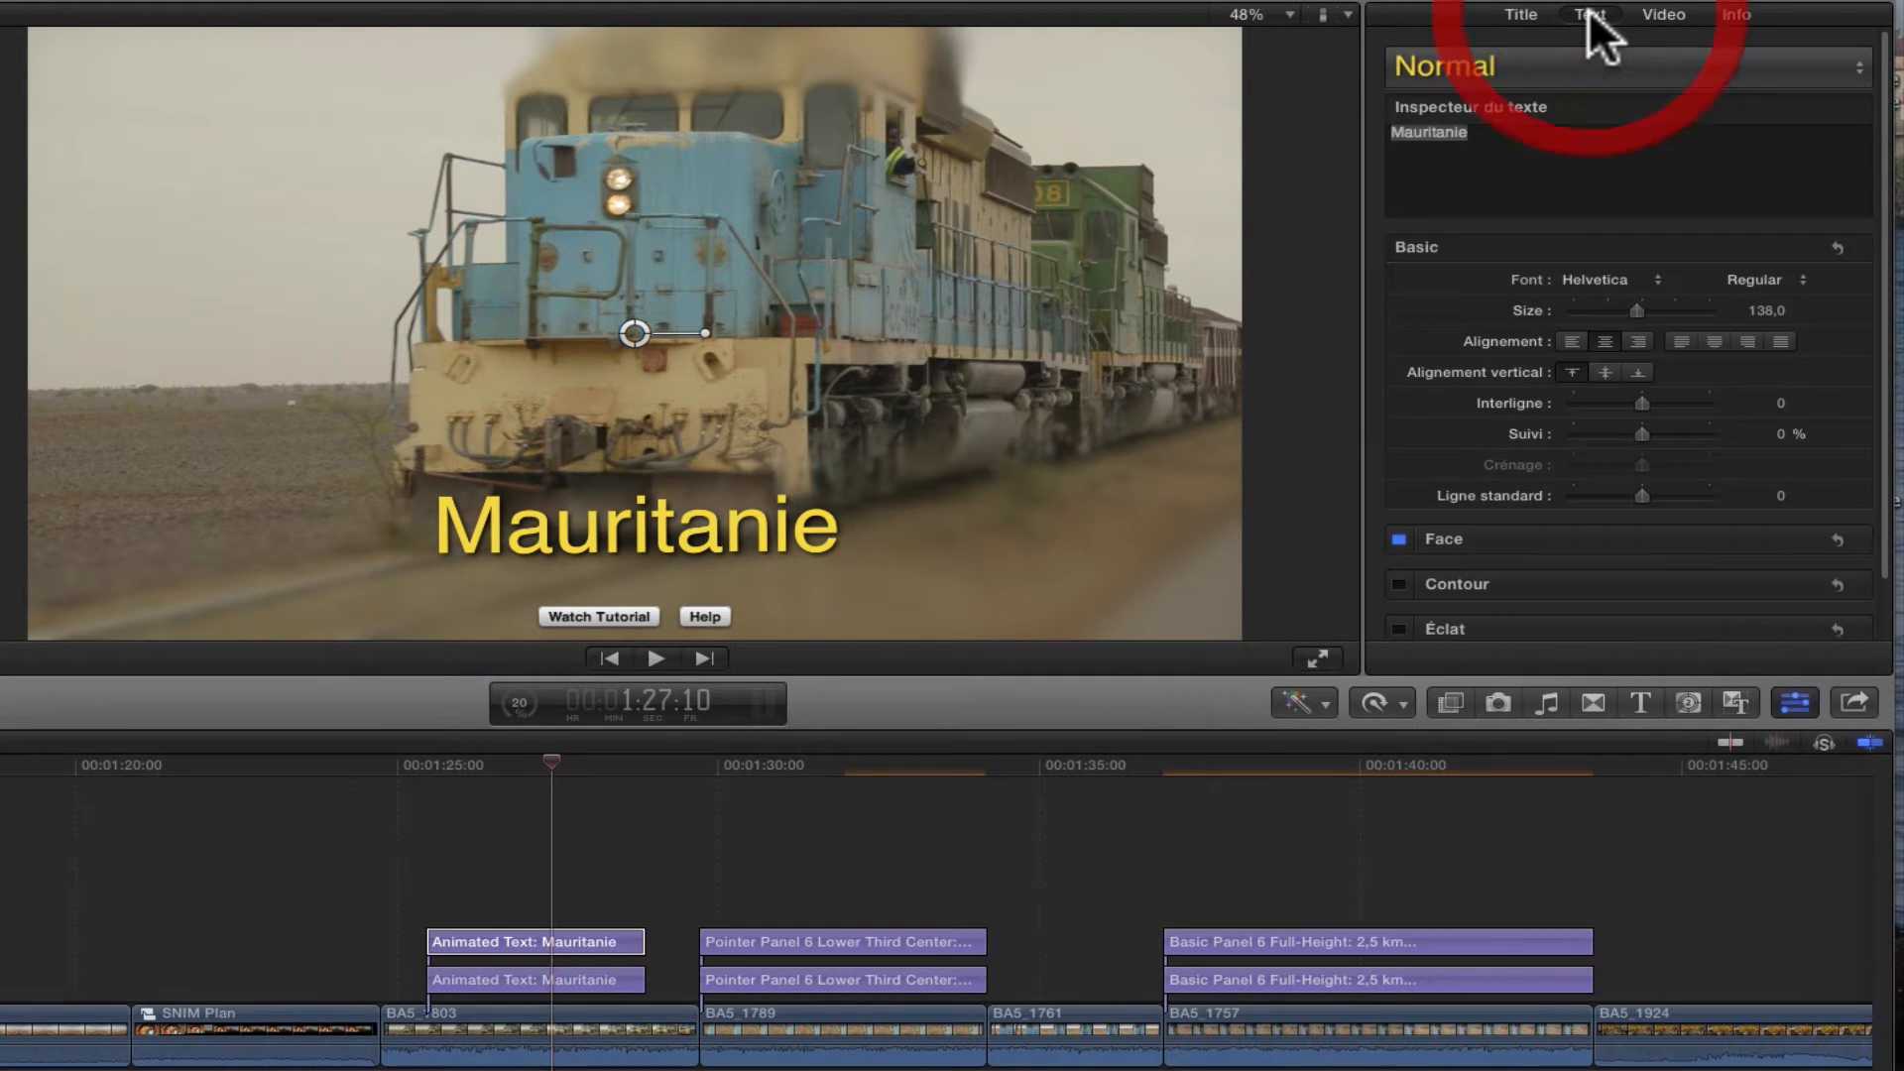
left_click(1484, 135)
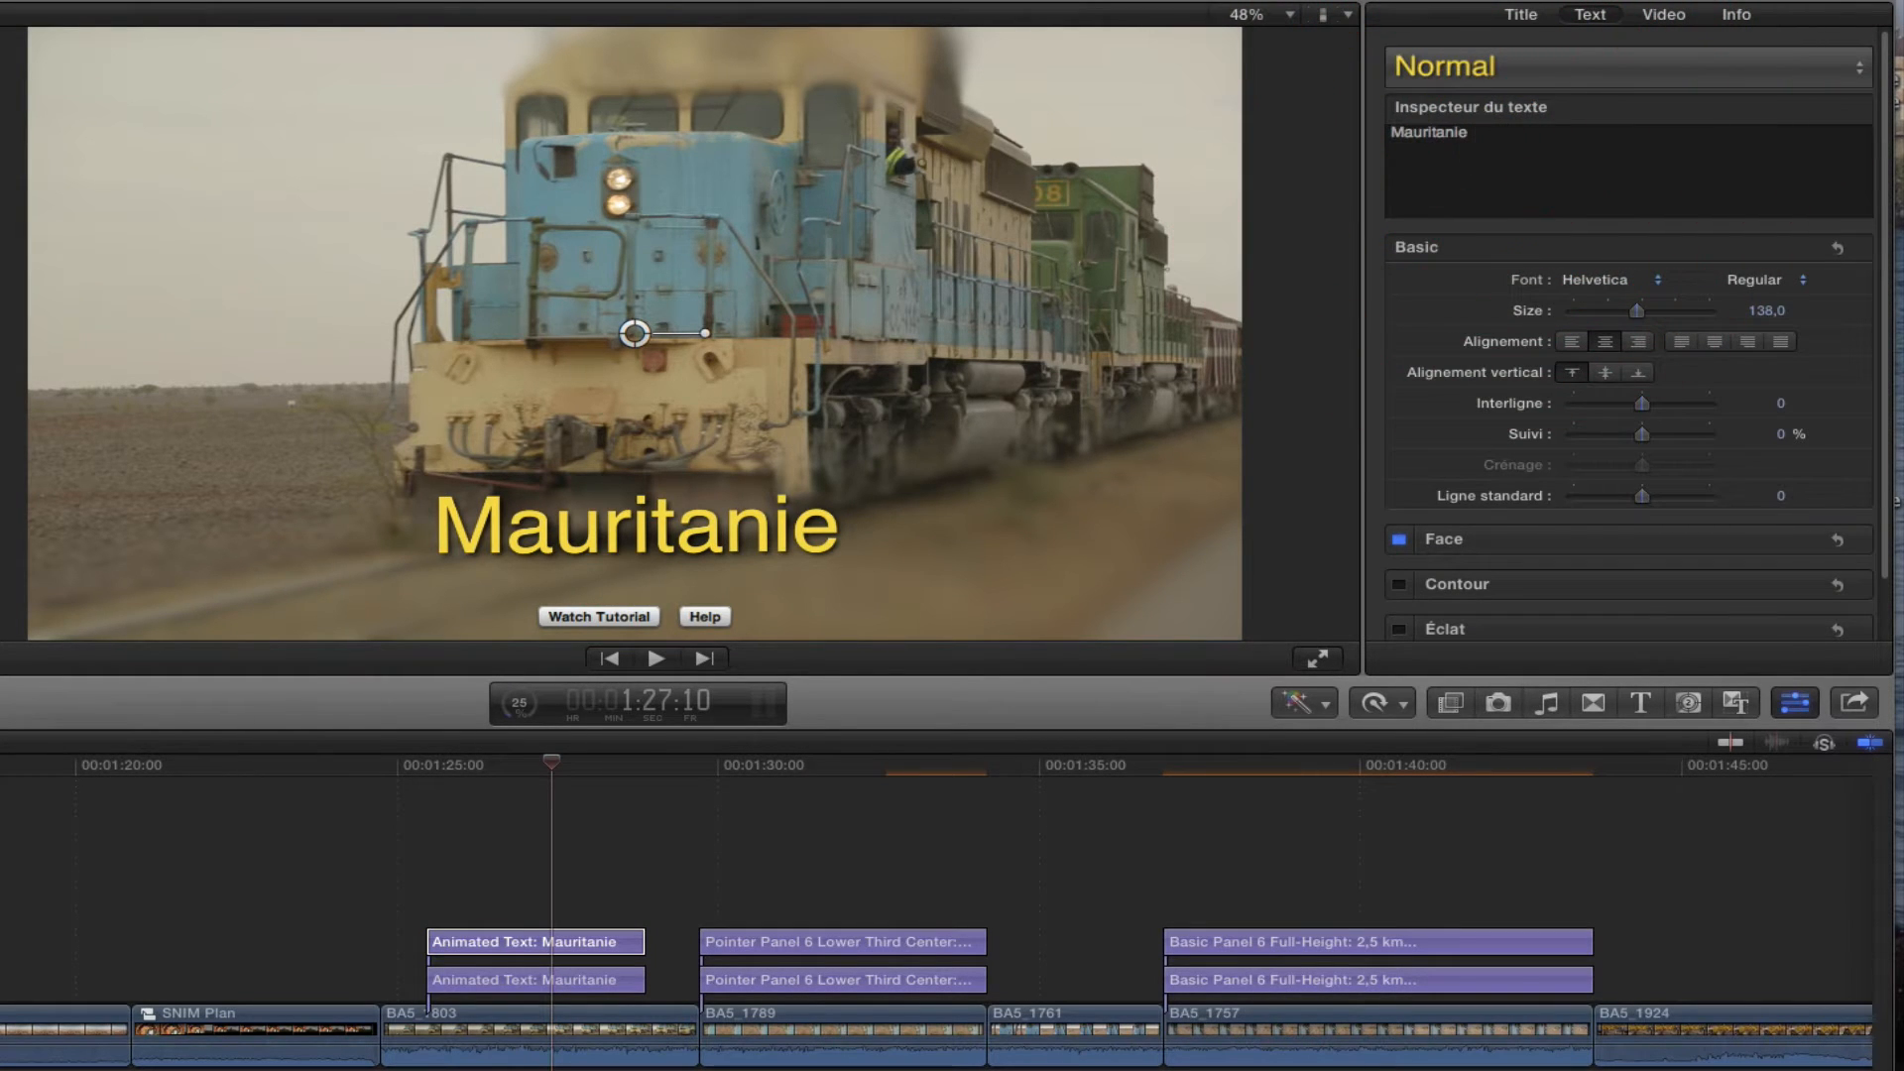
key("BackSpace")
type("a")
Replace the text of the upper arrow title over BA5_1789 with "The world longest train"
left_click(846, 766)
left_click(859, 939)
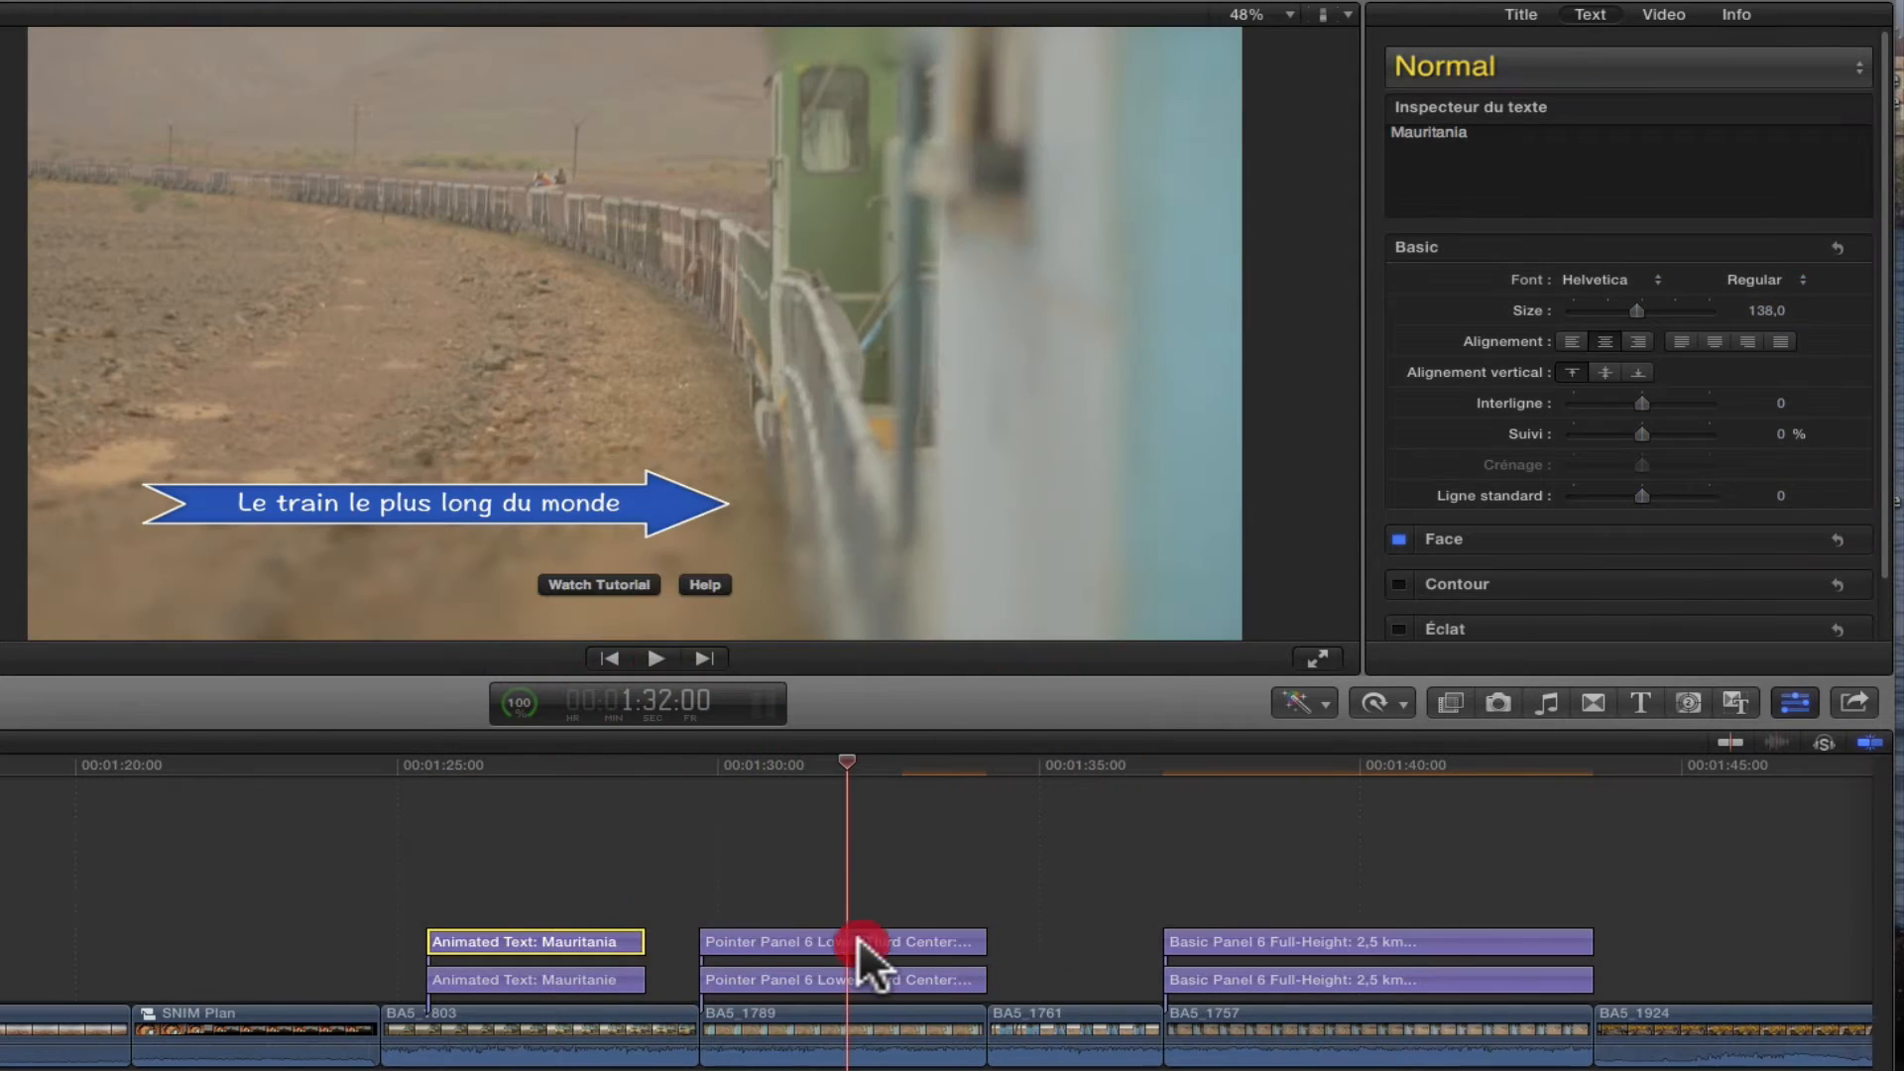
left_click_drag(1644, 139, 1260, 143)
type("The ")
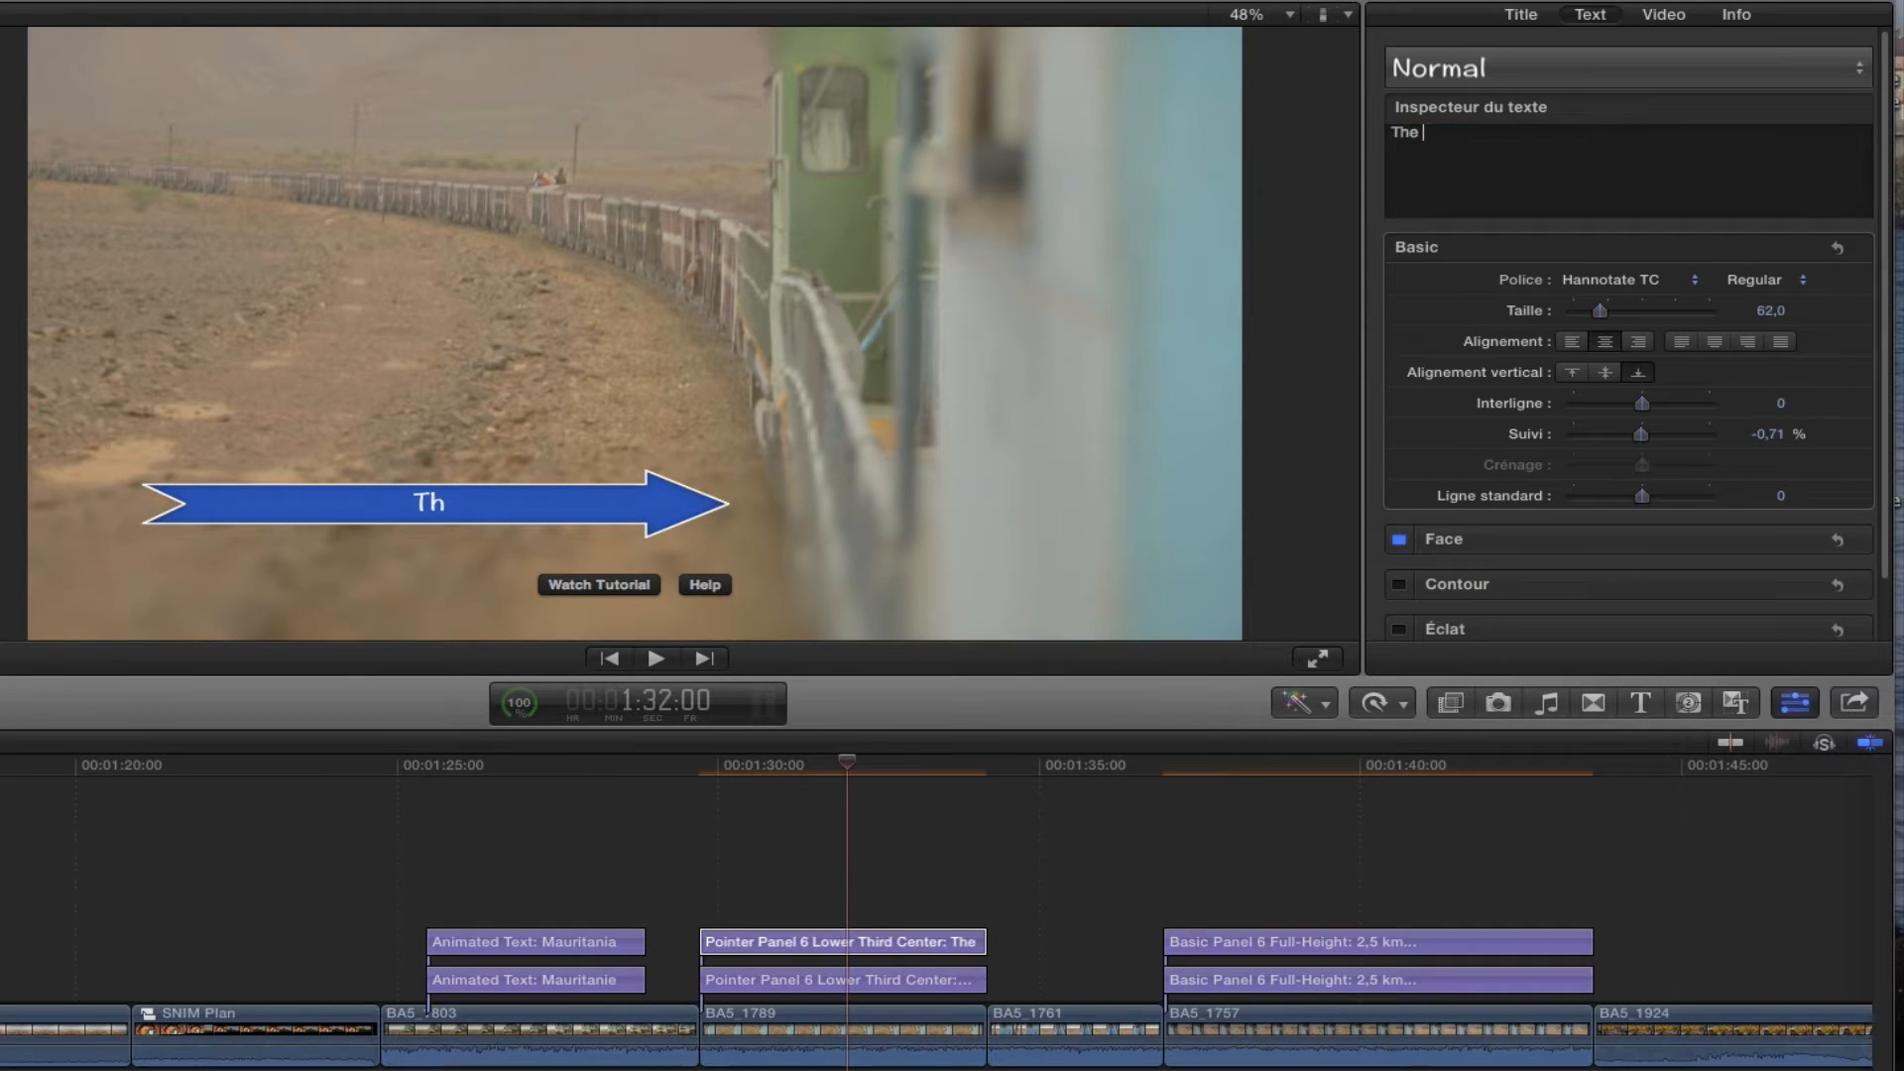
type("world lon")
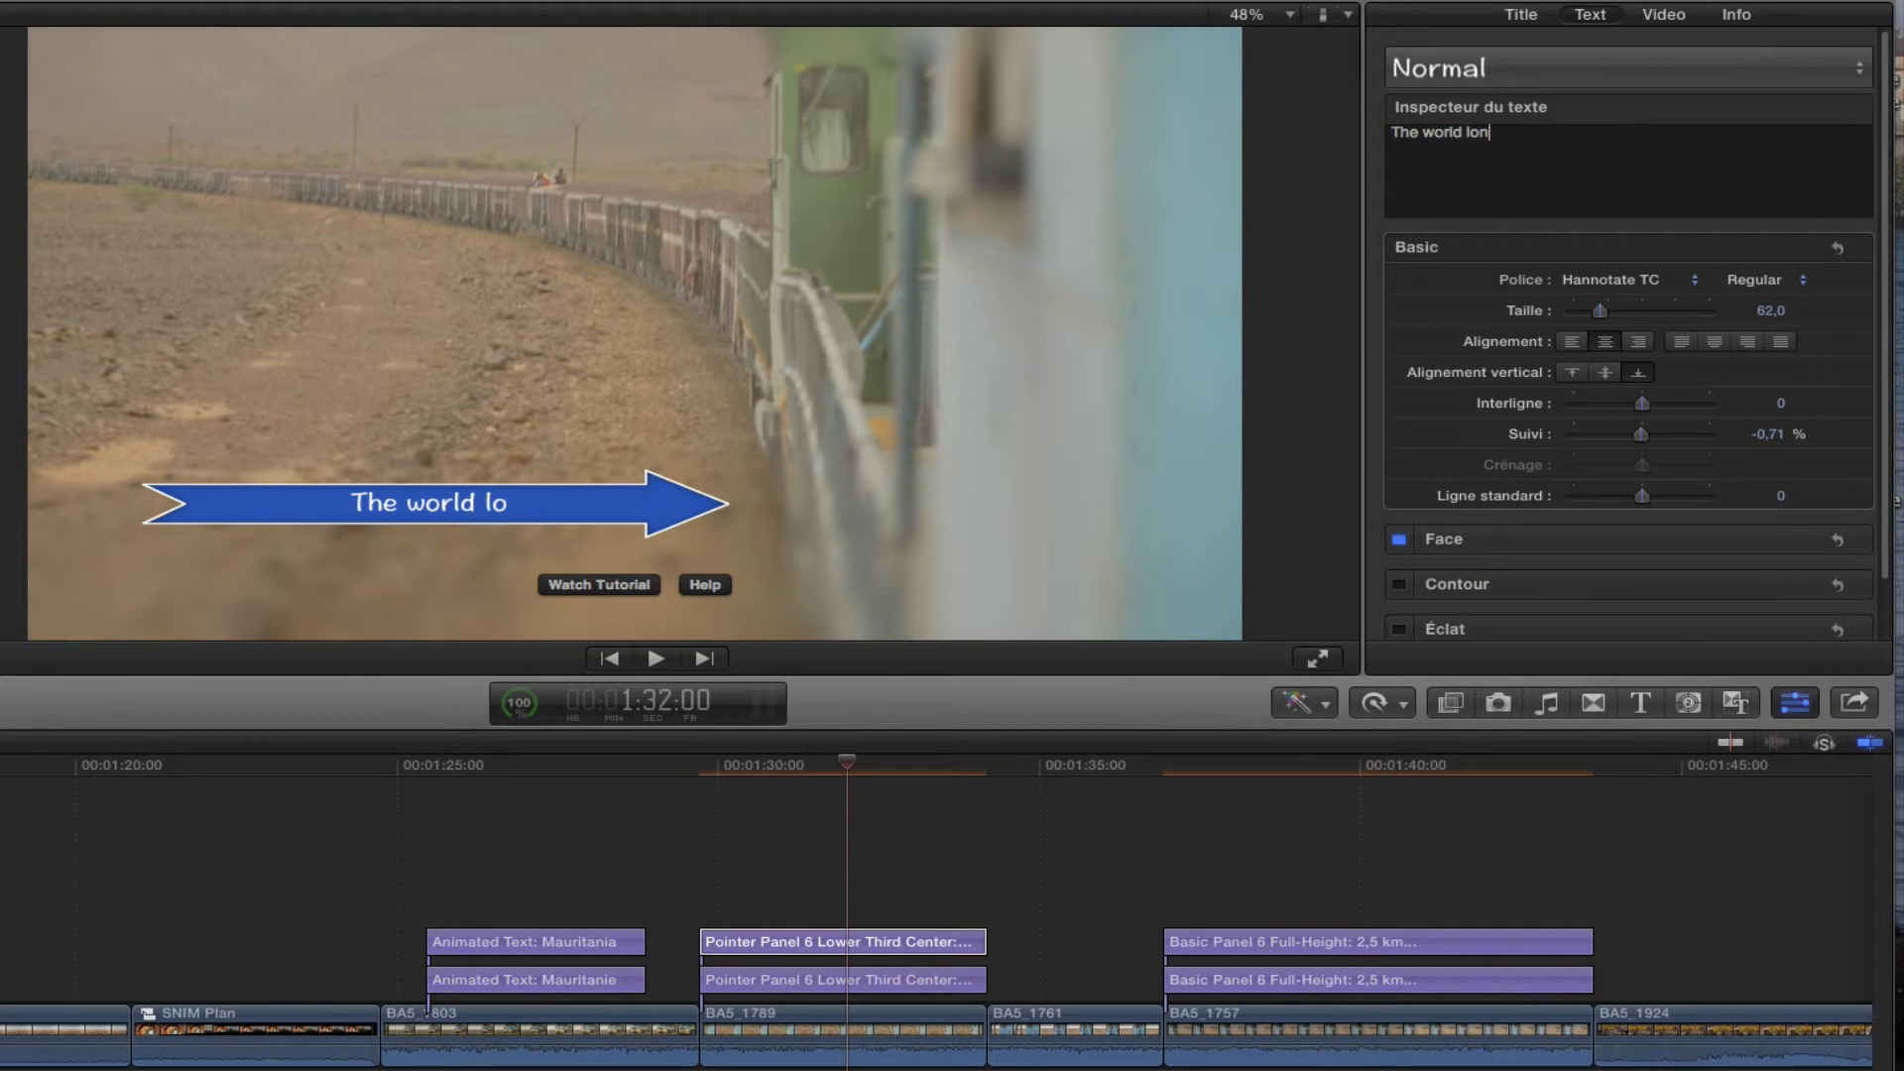
type("gest train")
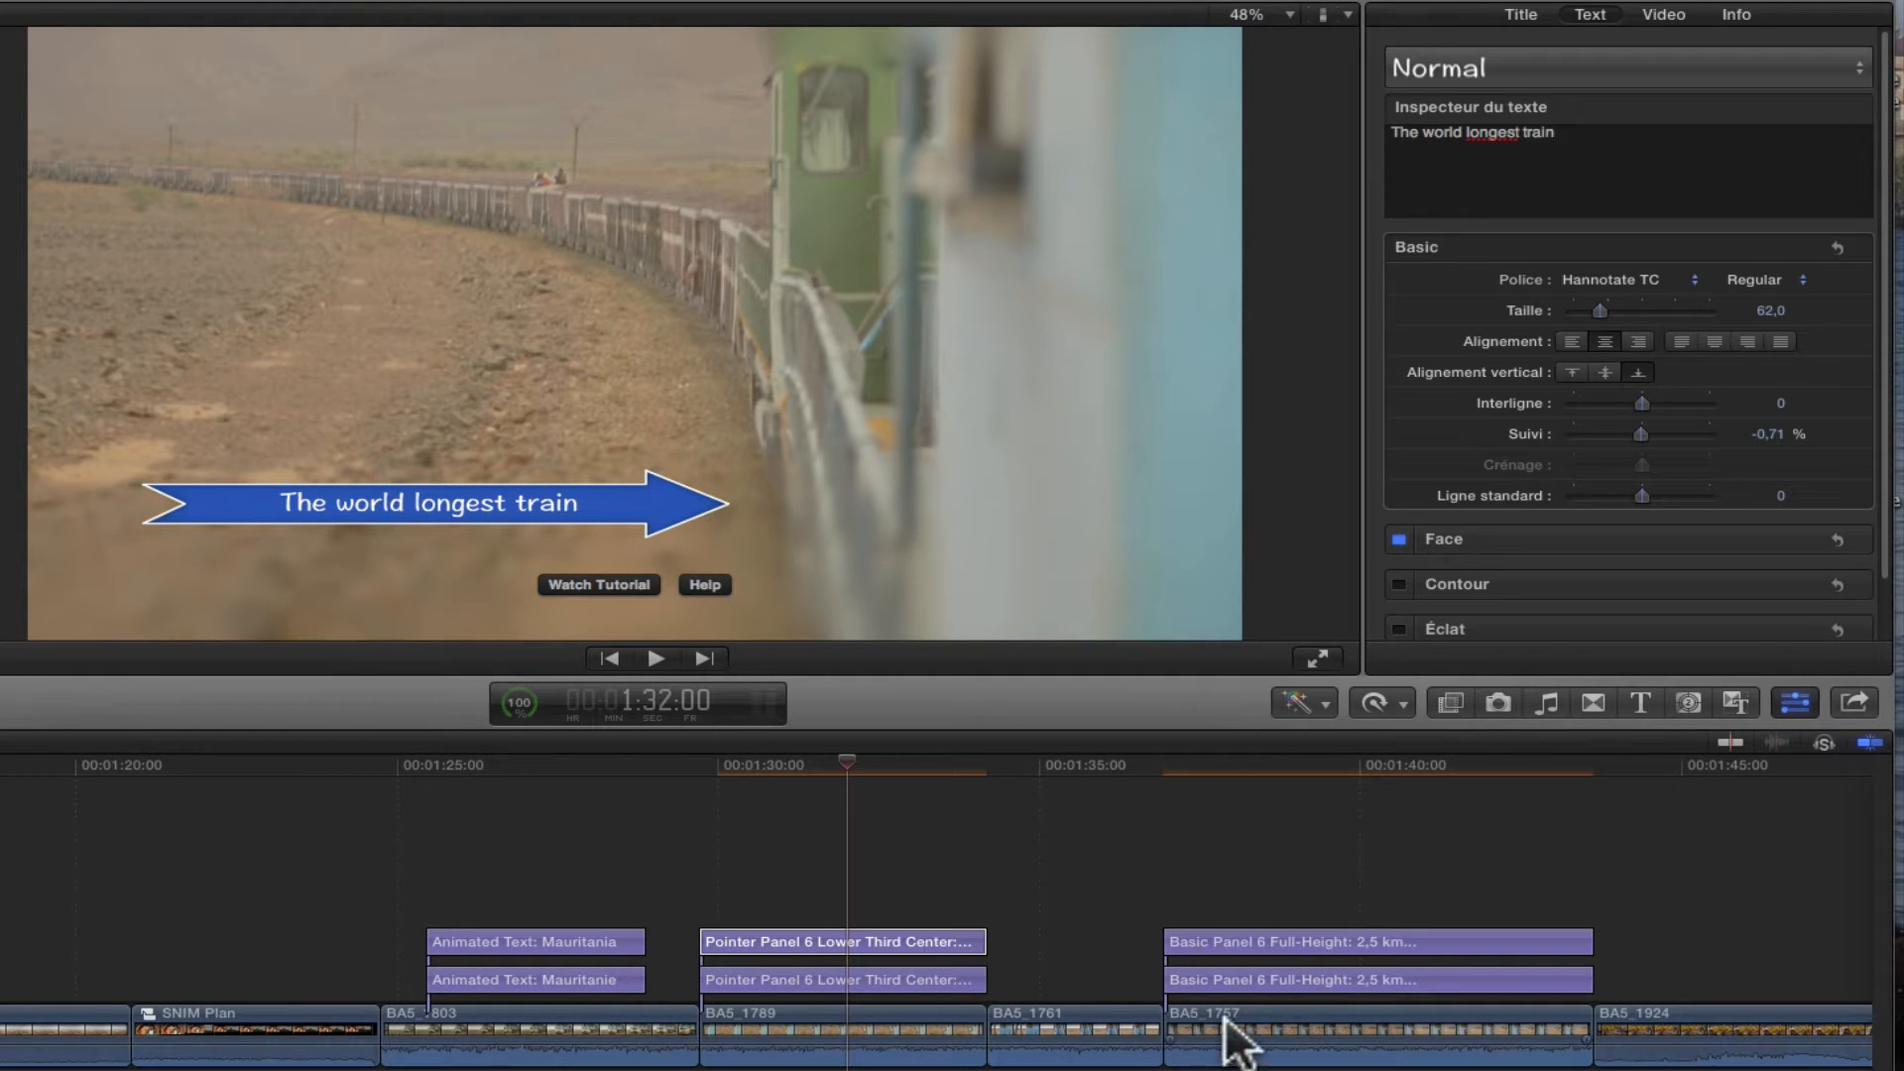
Change the upper panel title over BA5_1757 to "1,55 mile" on the first line and "400 trucks" on the second
left_click(1341, 761)
left_click(1372, 932)
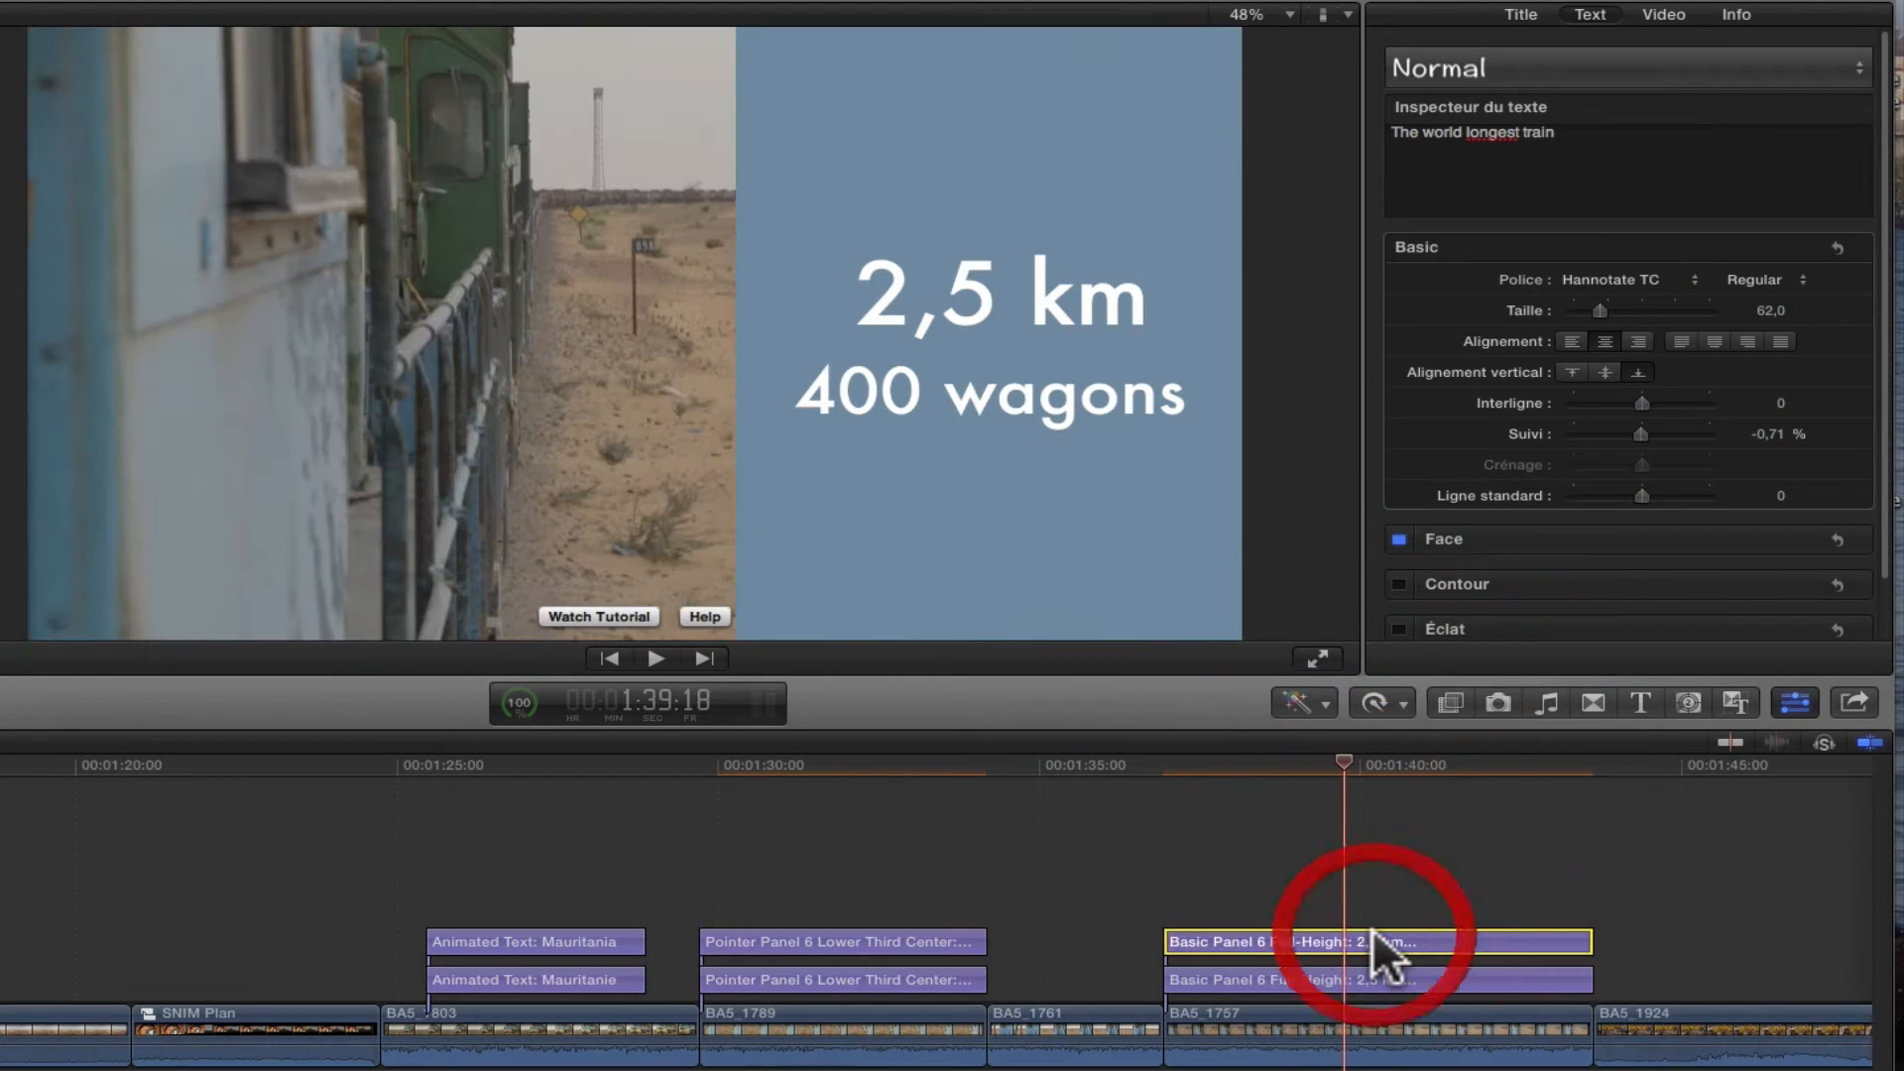
type("1,")
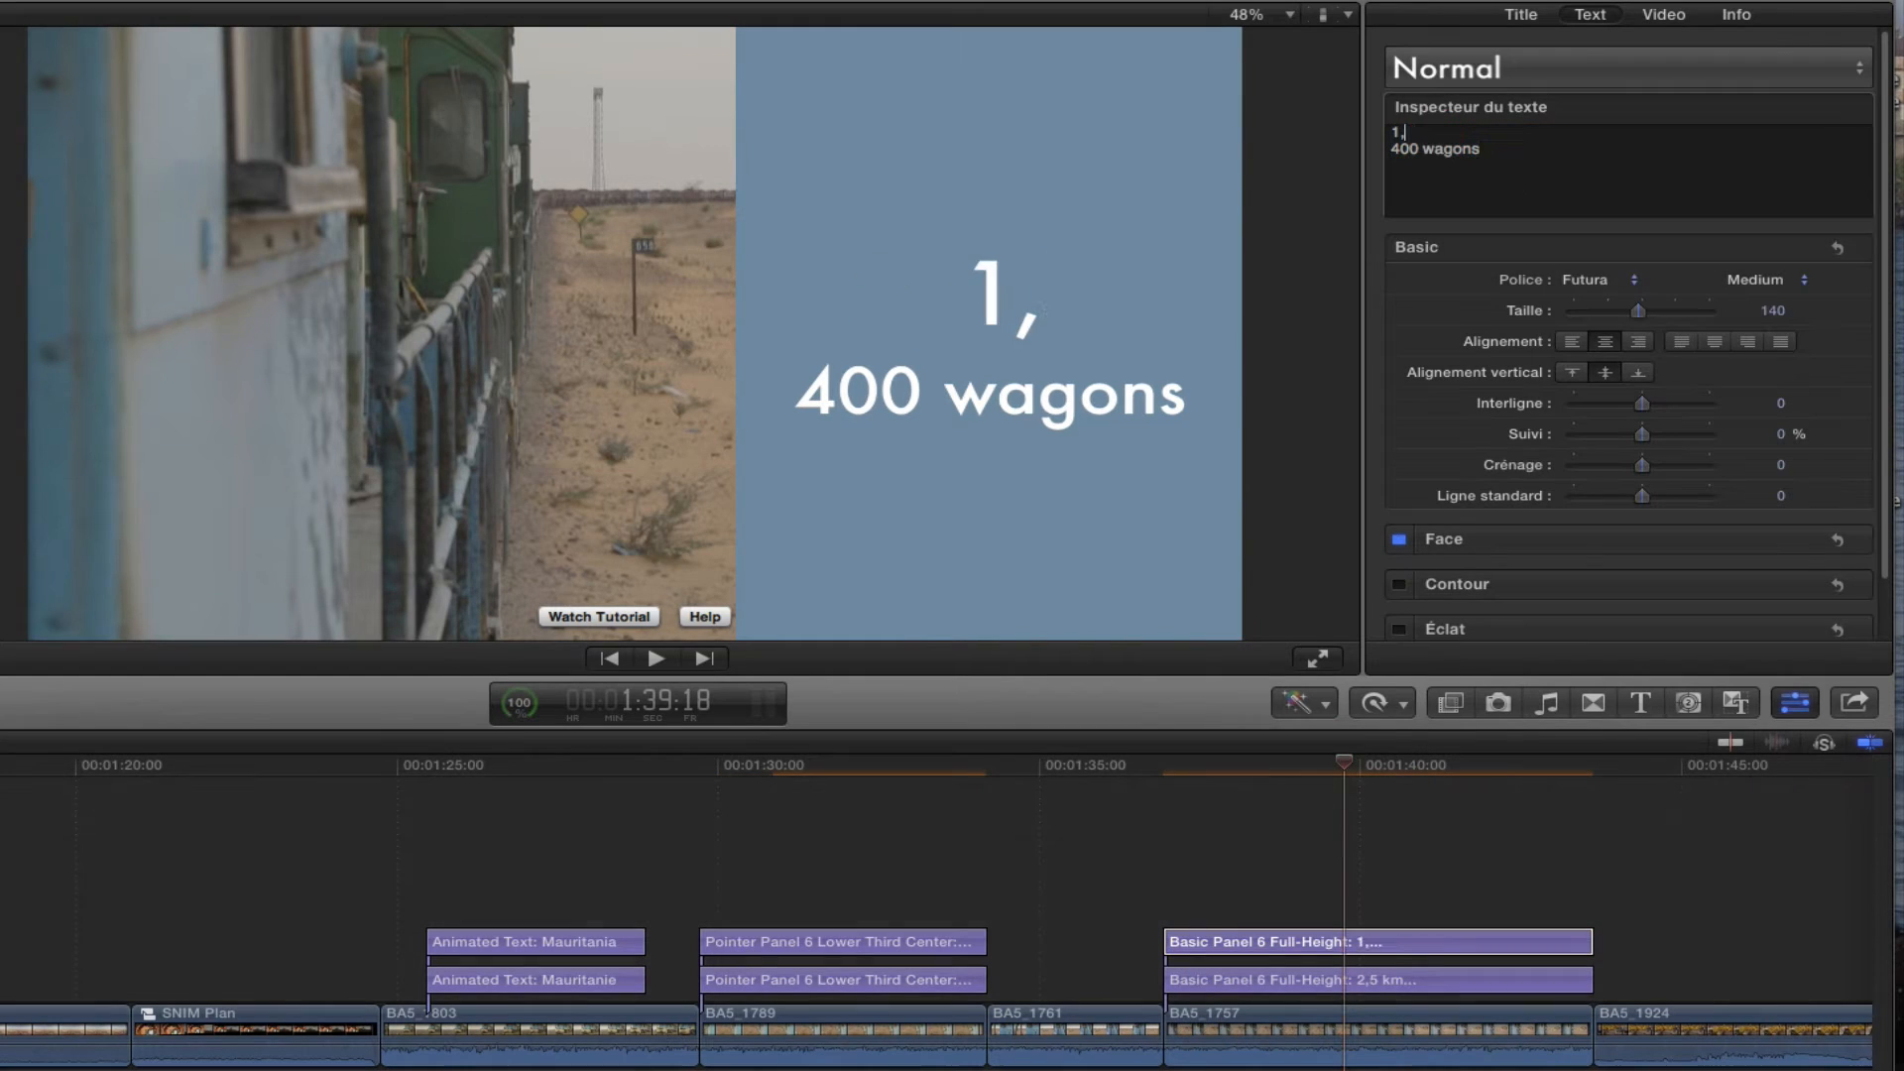
type("55 mile")
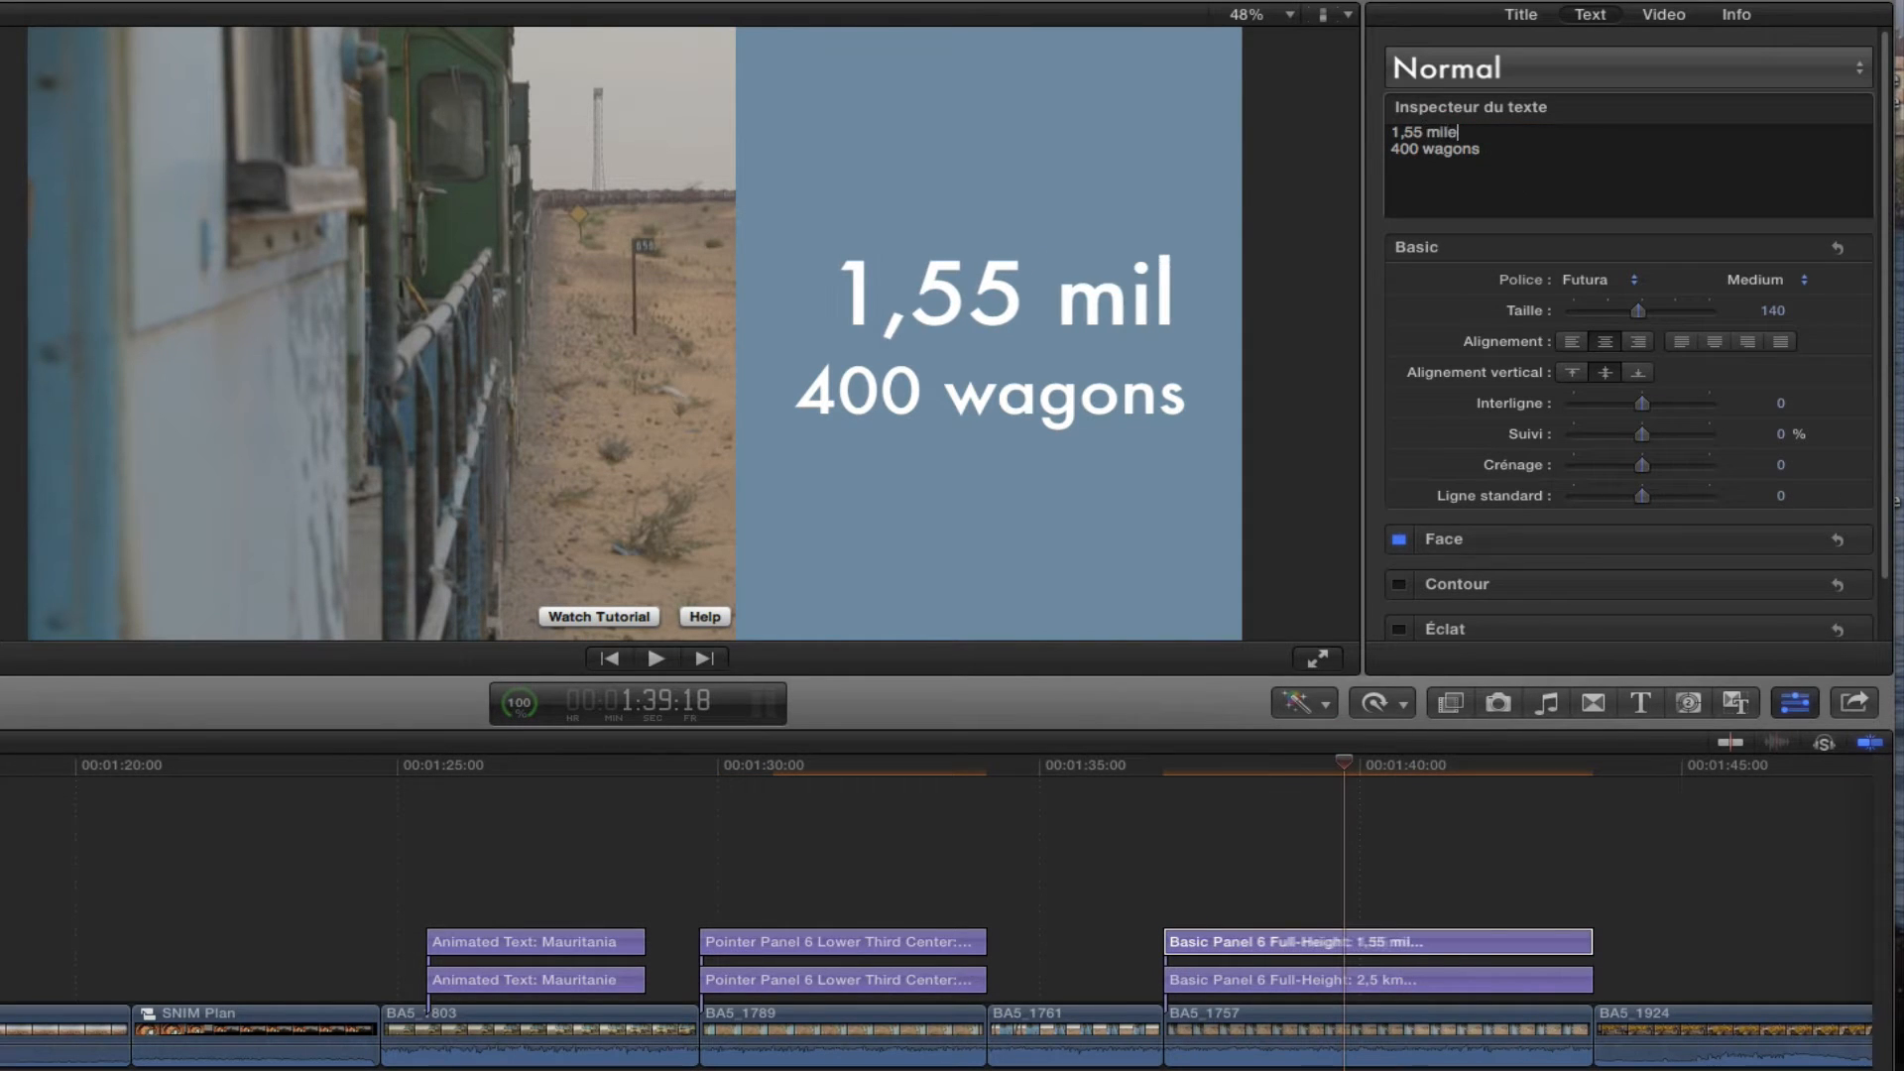
left_click(1460, 148)
left_click_drag(1479, 149, 1418, 149)
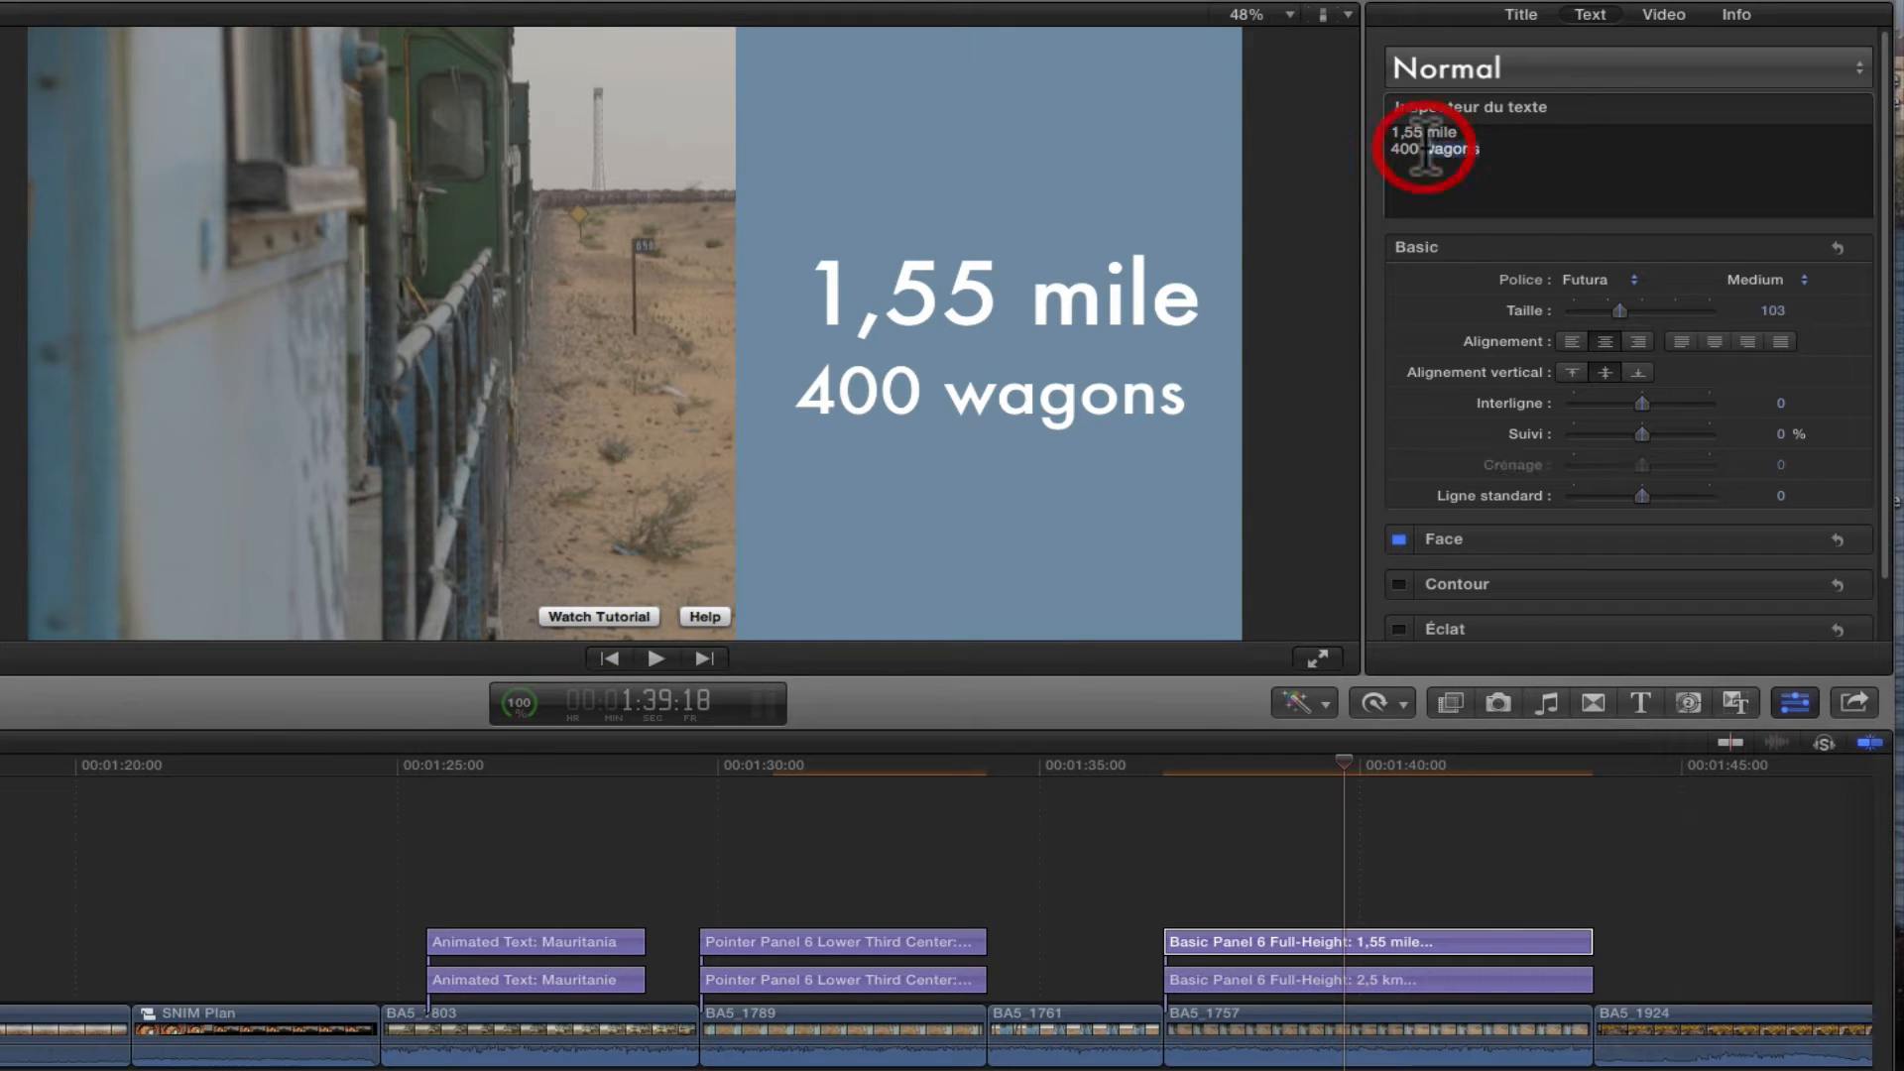
type("trucks")
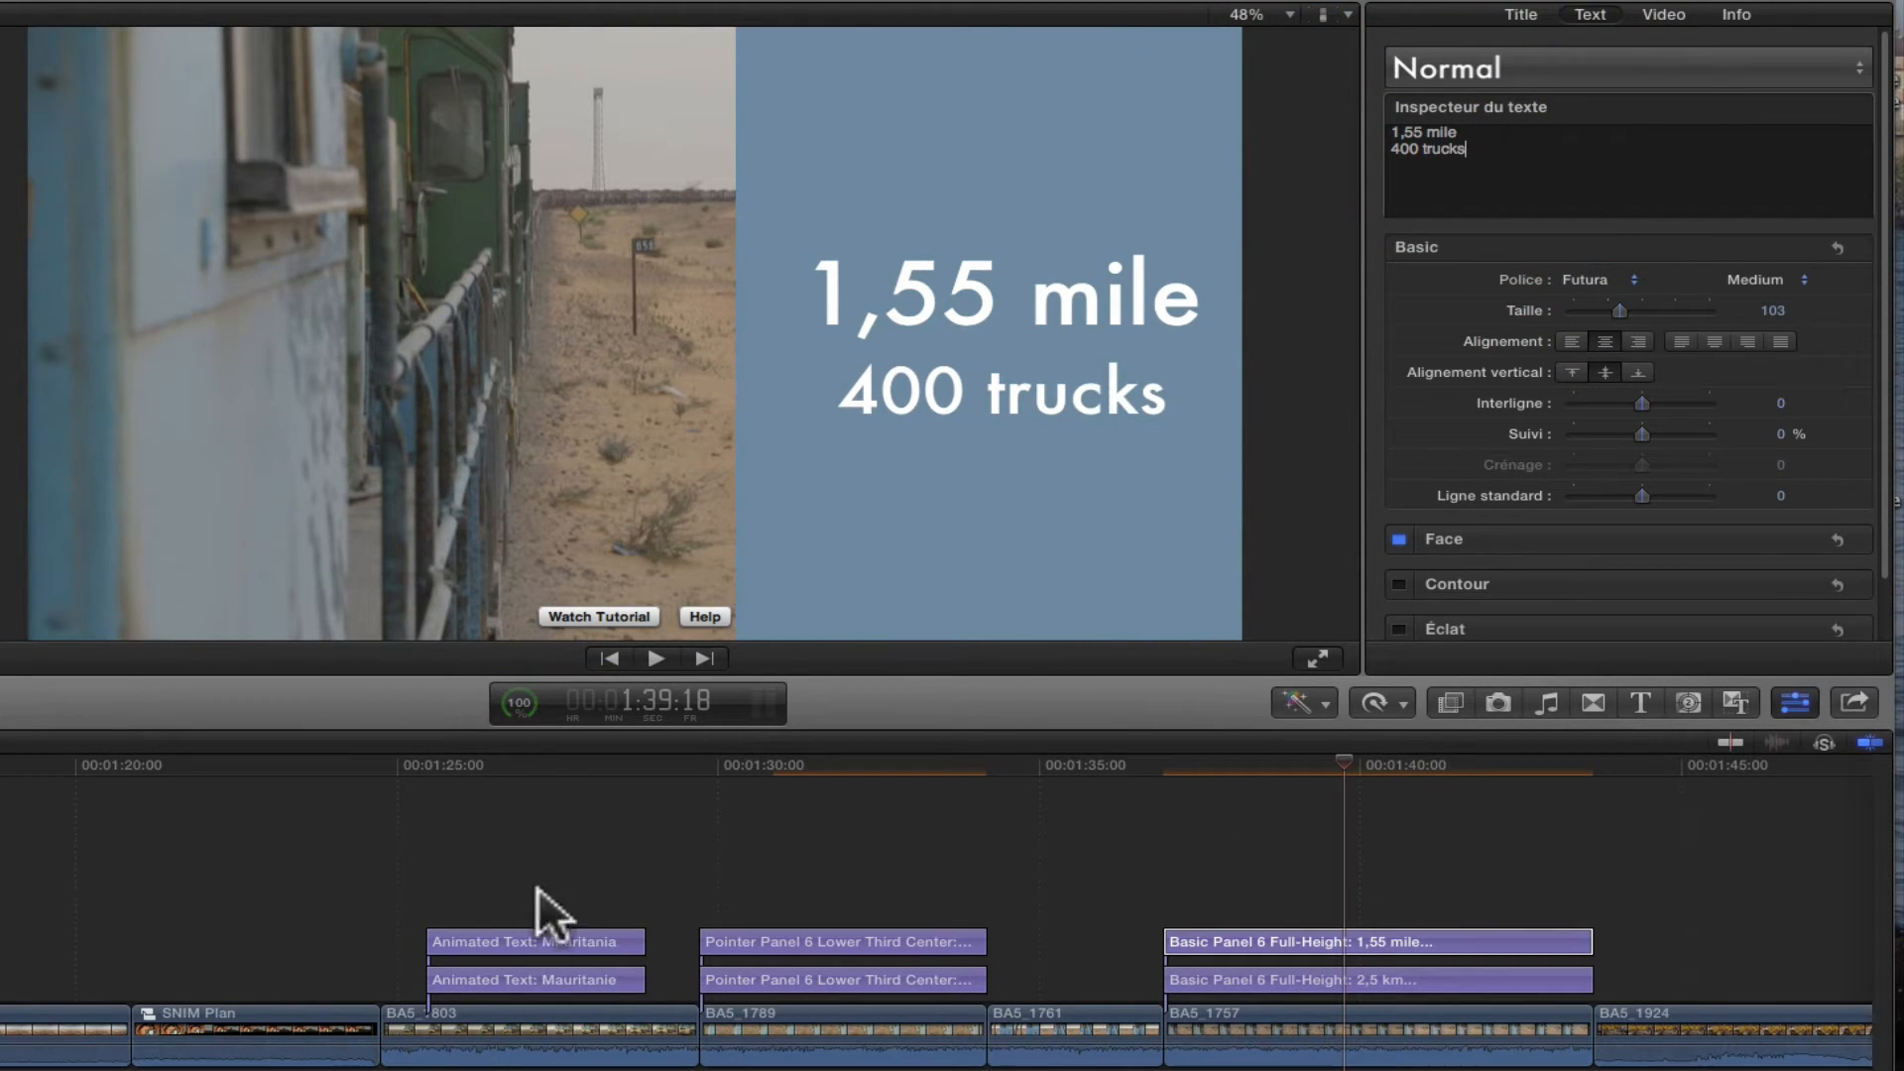
Add a third title layer by duplicating the Mauritania title, "The world longest train" and the 2,5 km panel above the existing stacks
left_click(553, 763)
left_click(543, 938)
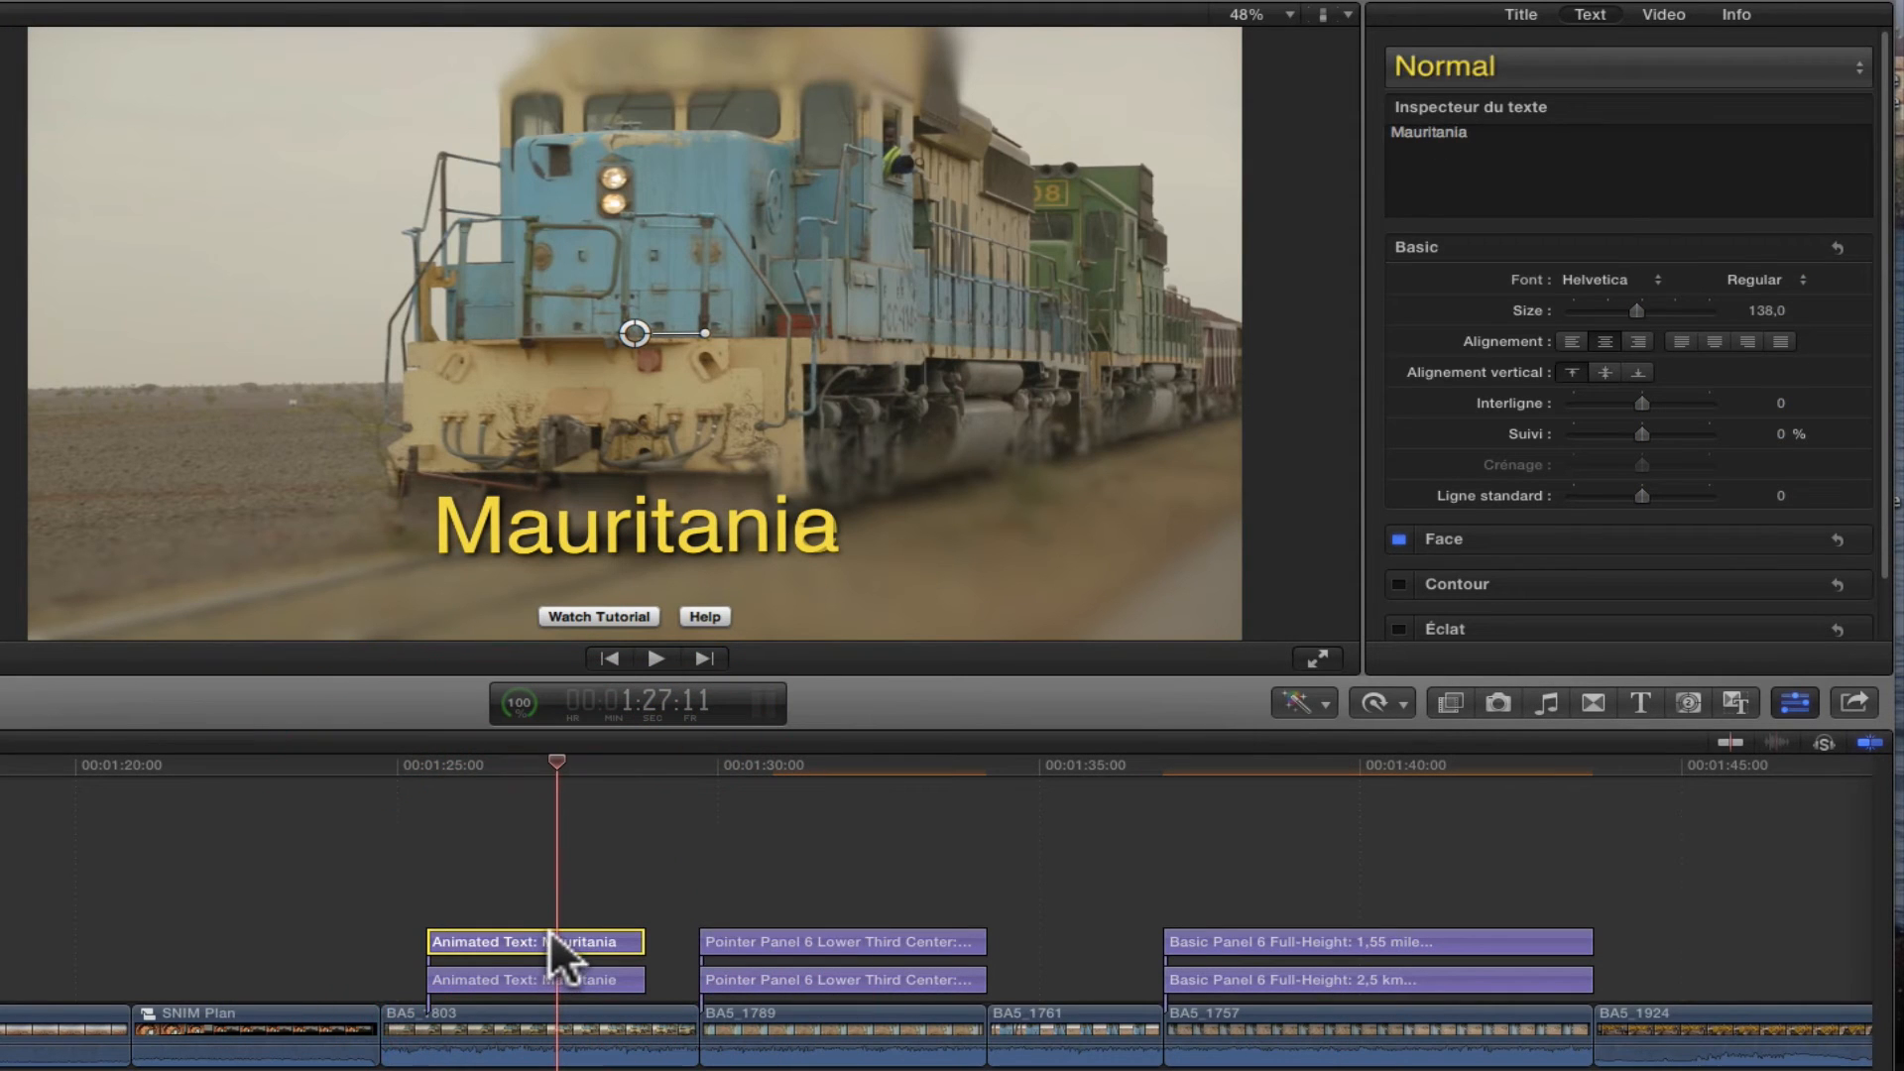
double_click(551, 926)
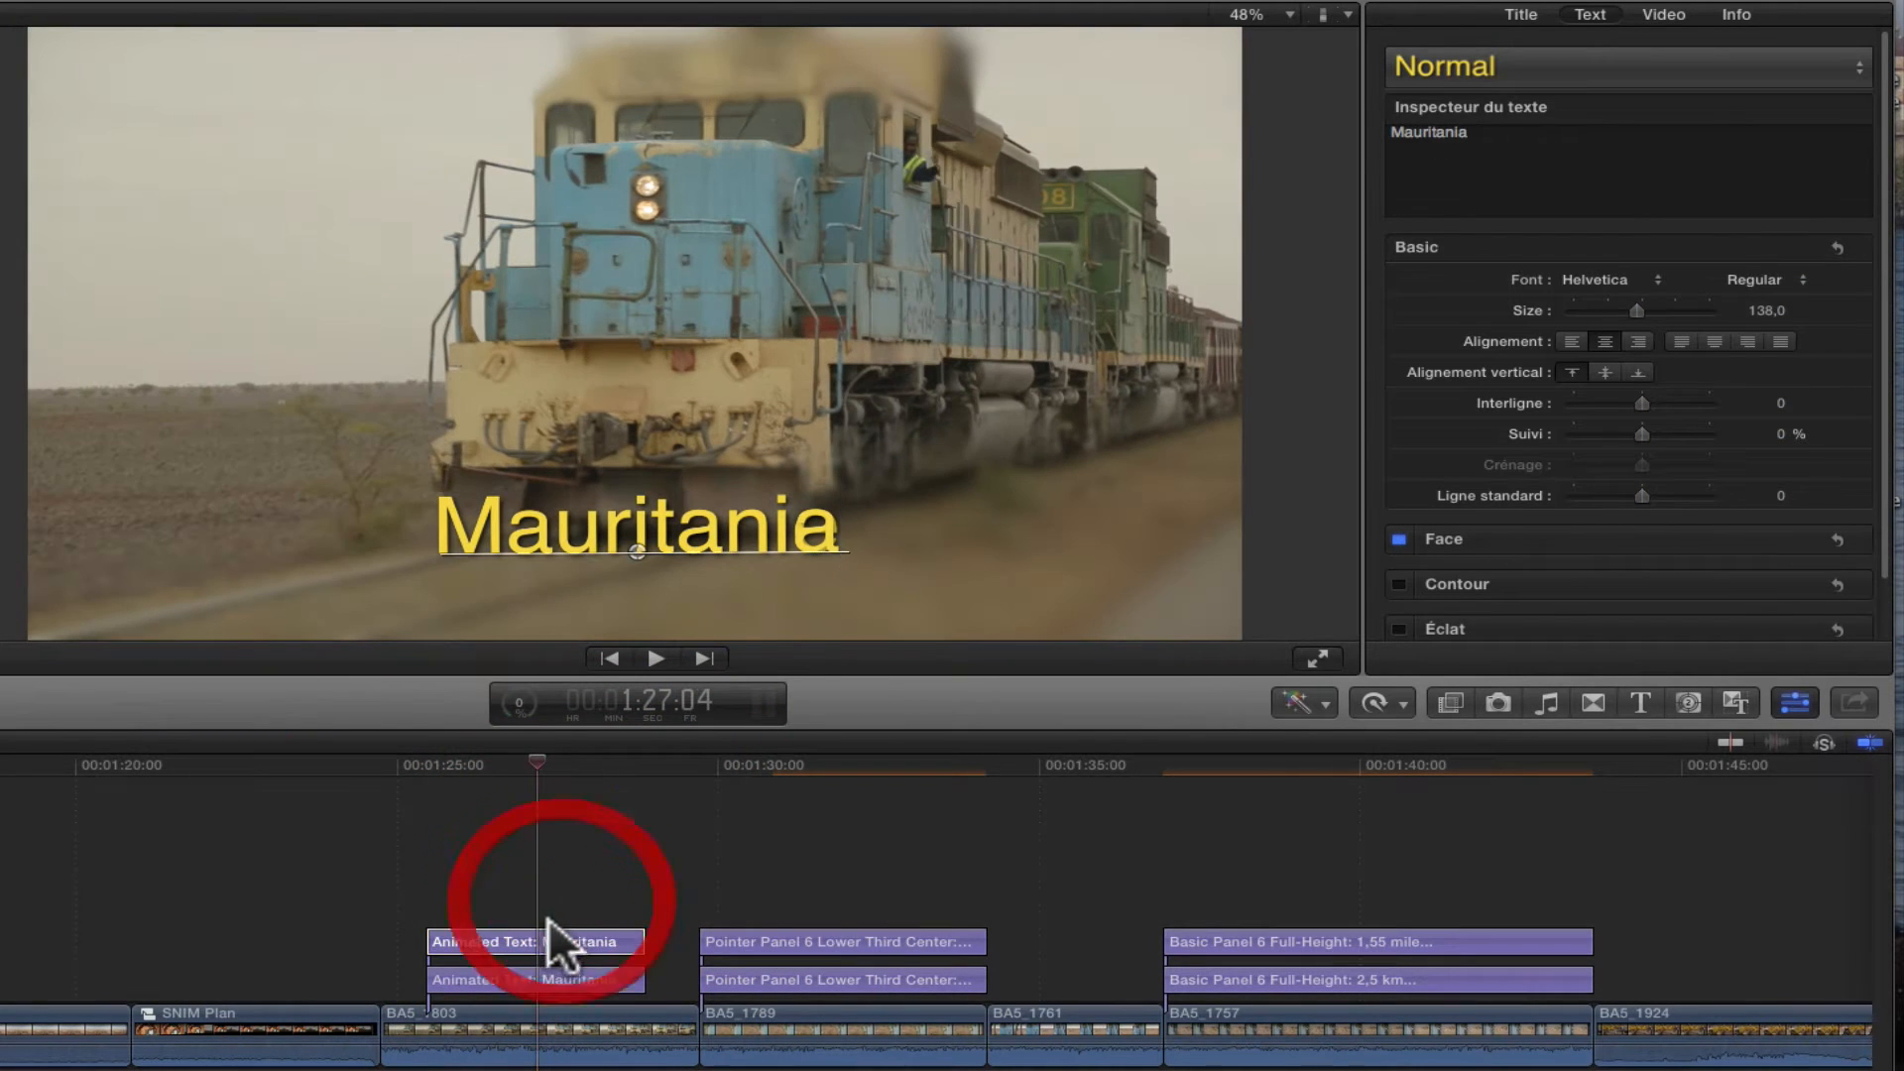
left_click_drag(538, 942, 551, 905)
left_click(831, 765)
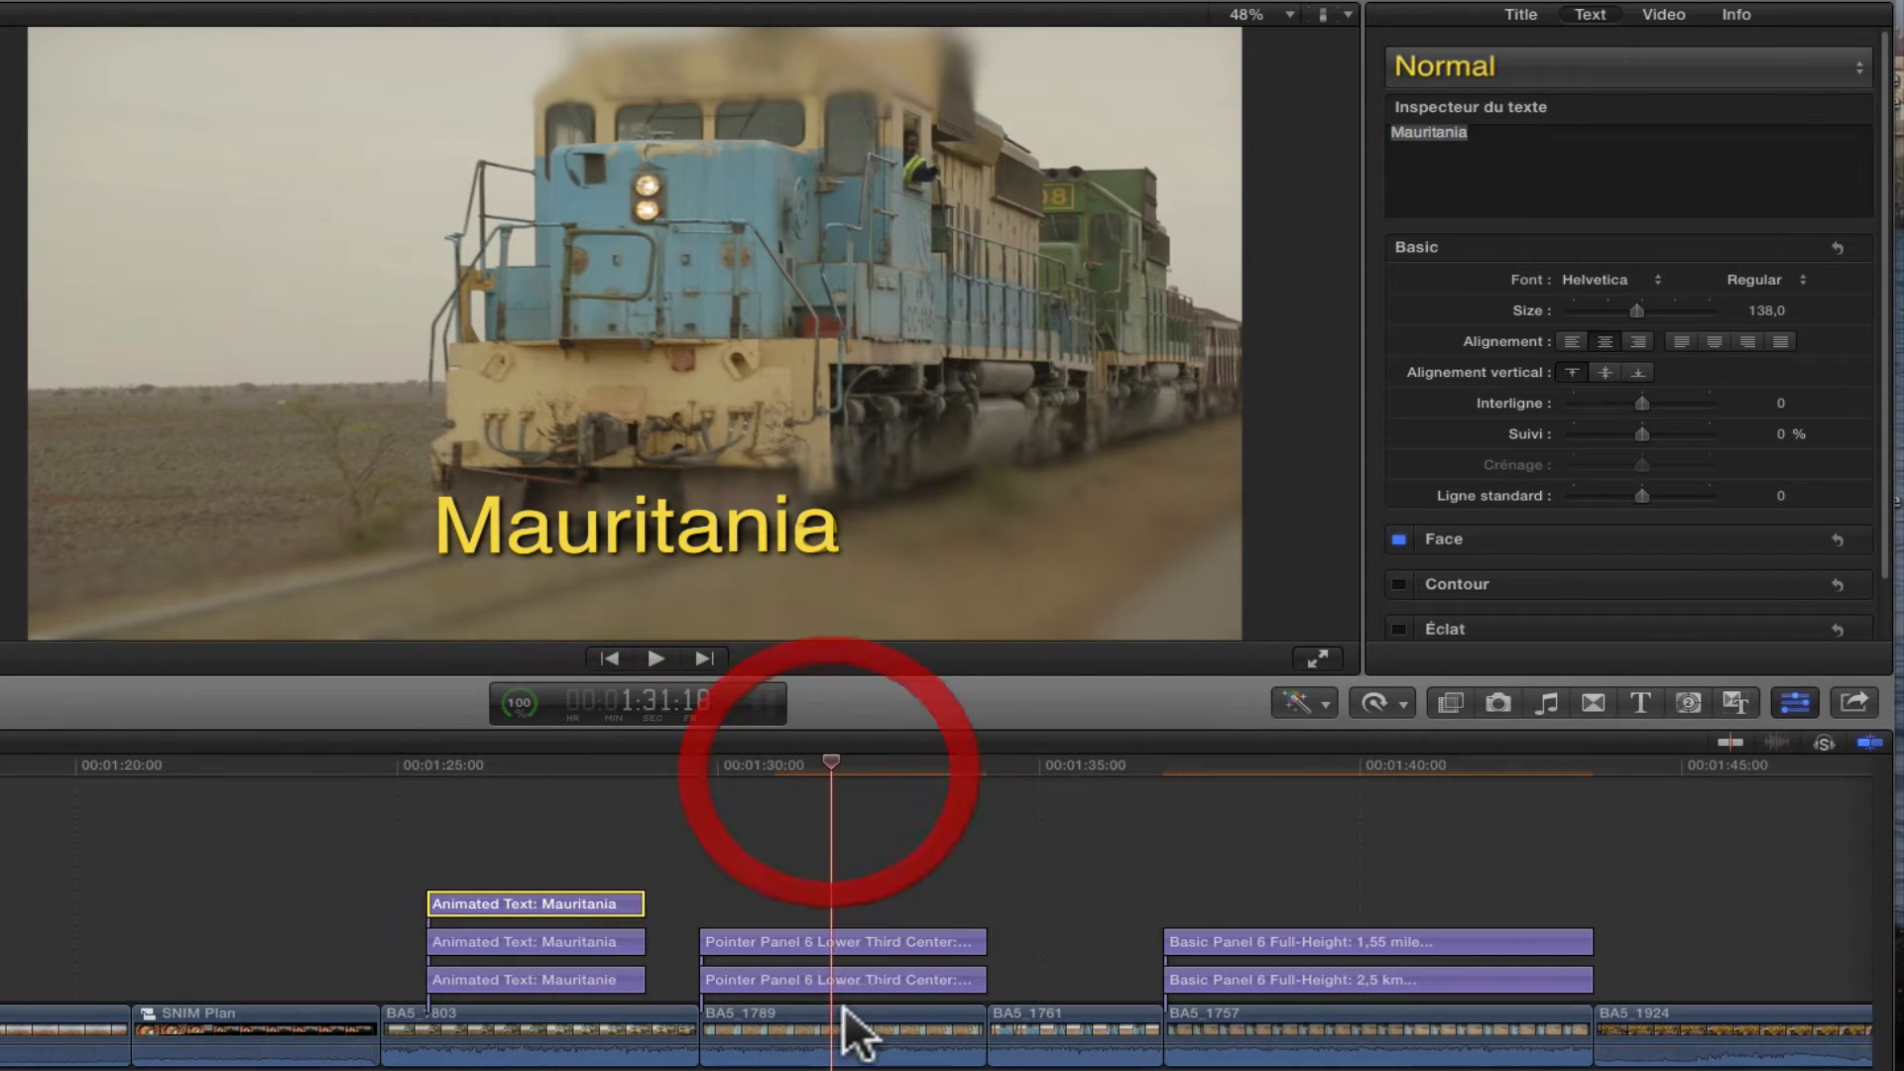
left_click_drag(835, 969, 841, 899)
left_click(1317, 970)
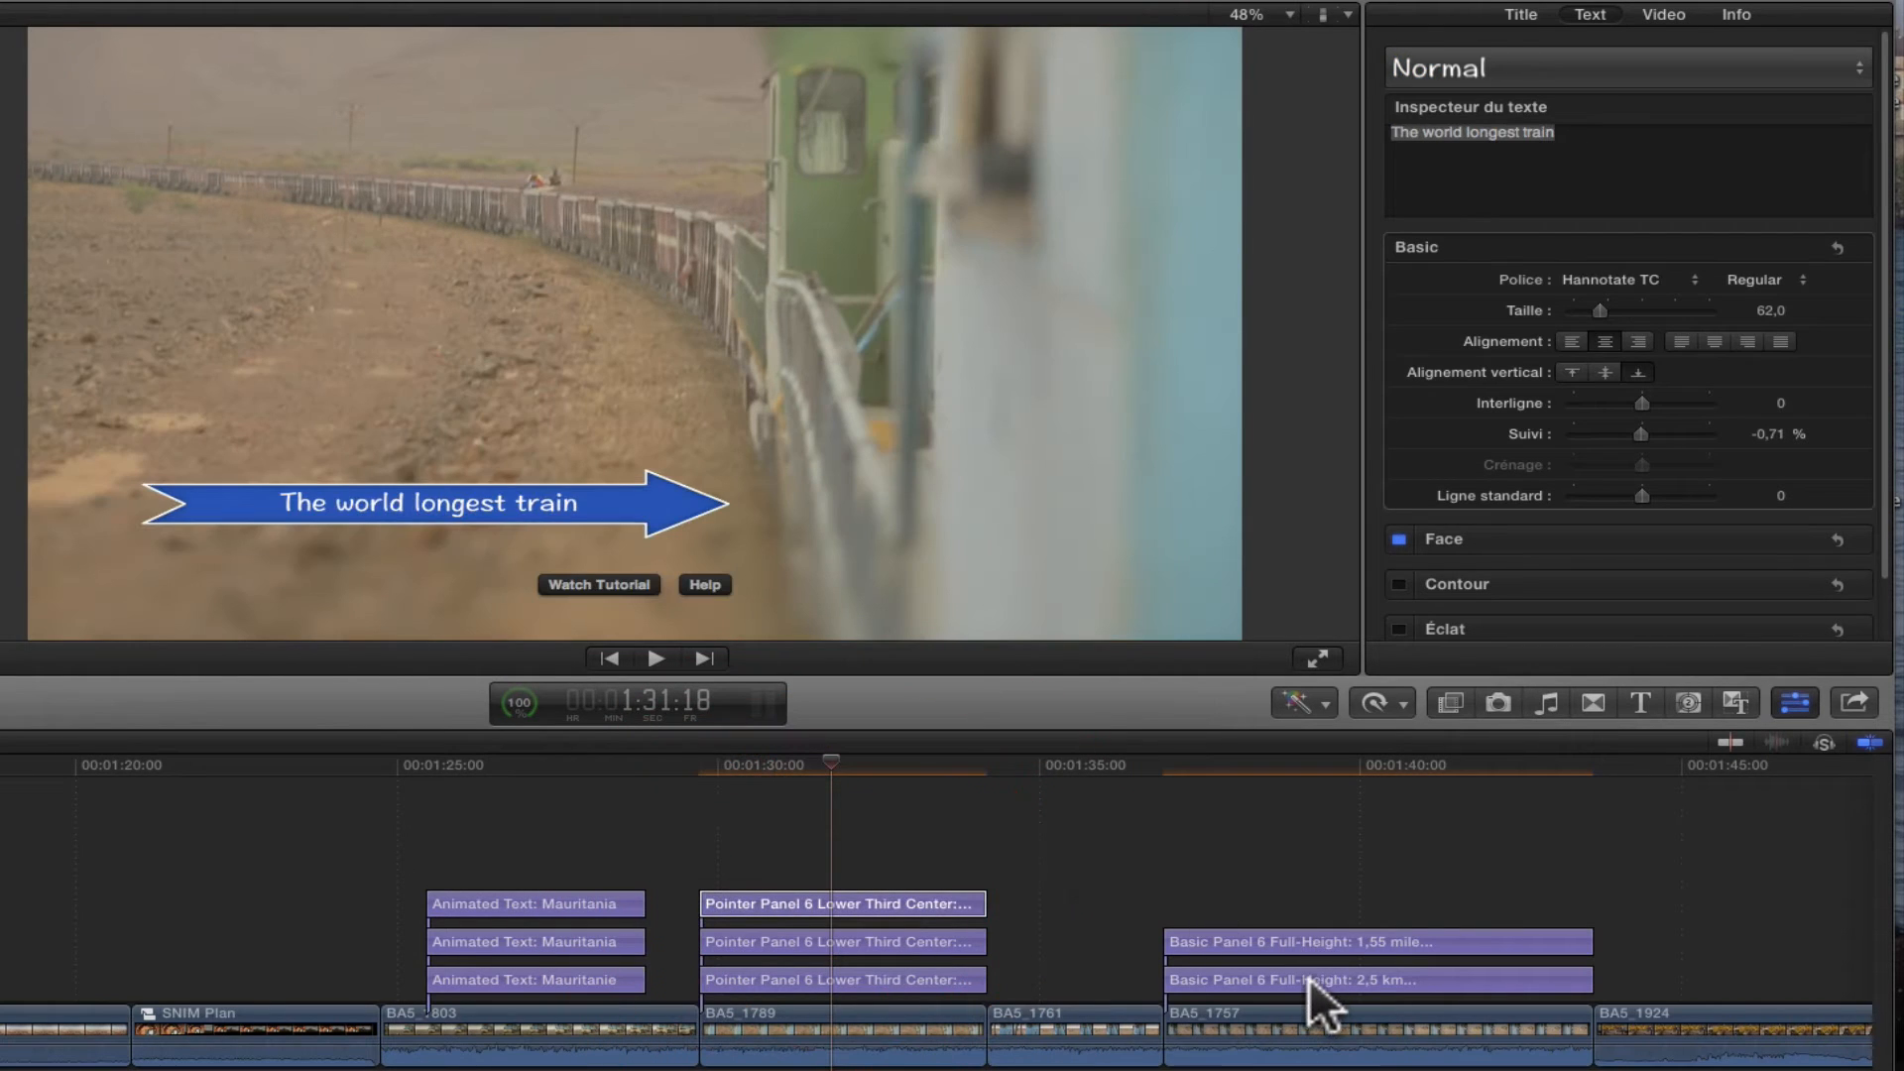
left_click_drag(1309, 978, 1305, 893)
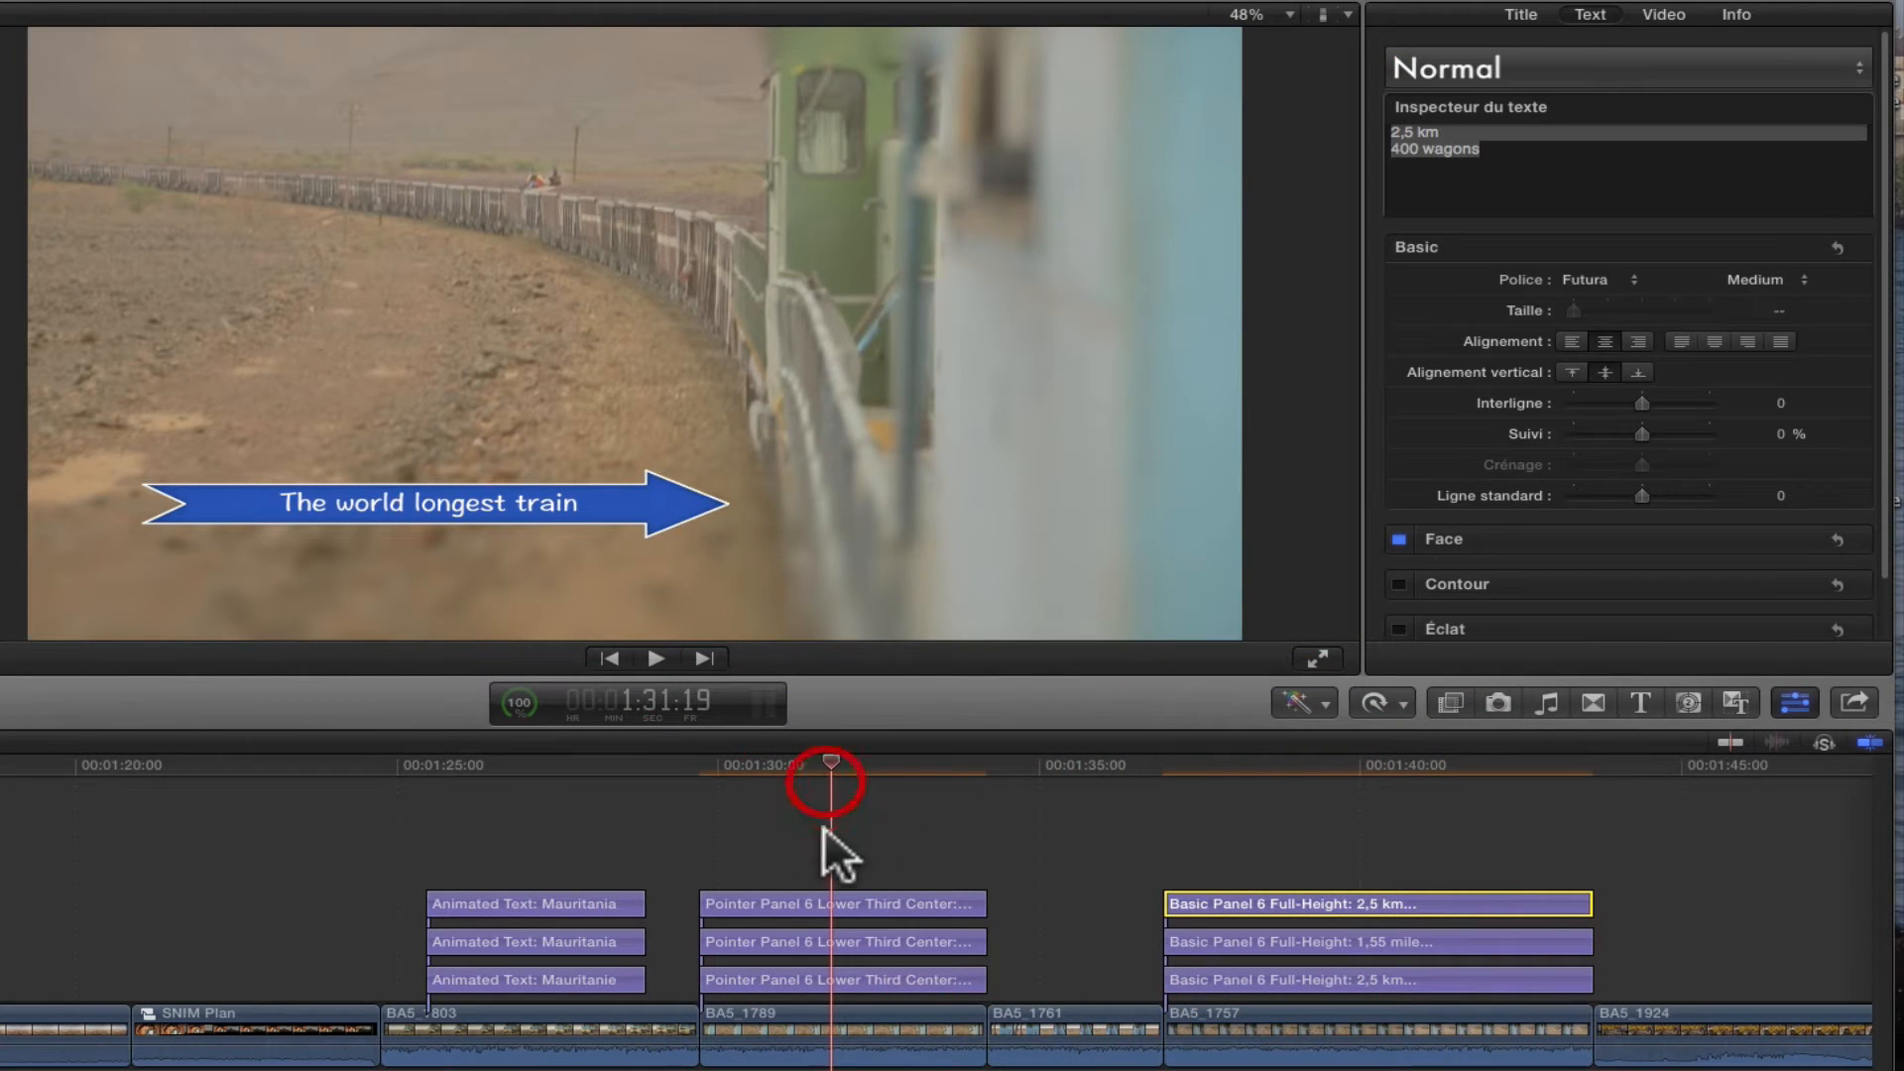
Replace the text of the top arrow title over BA5_1789 with "El tren el mas largo de mundo"
left_click(823, 898)
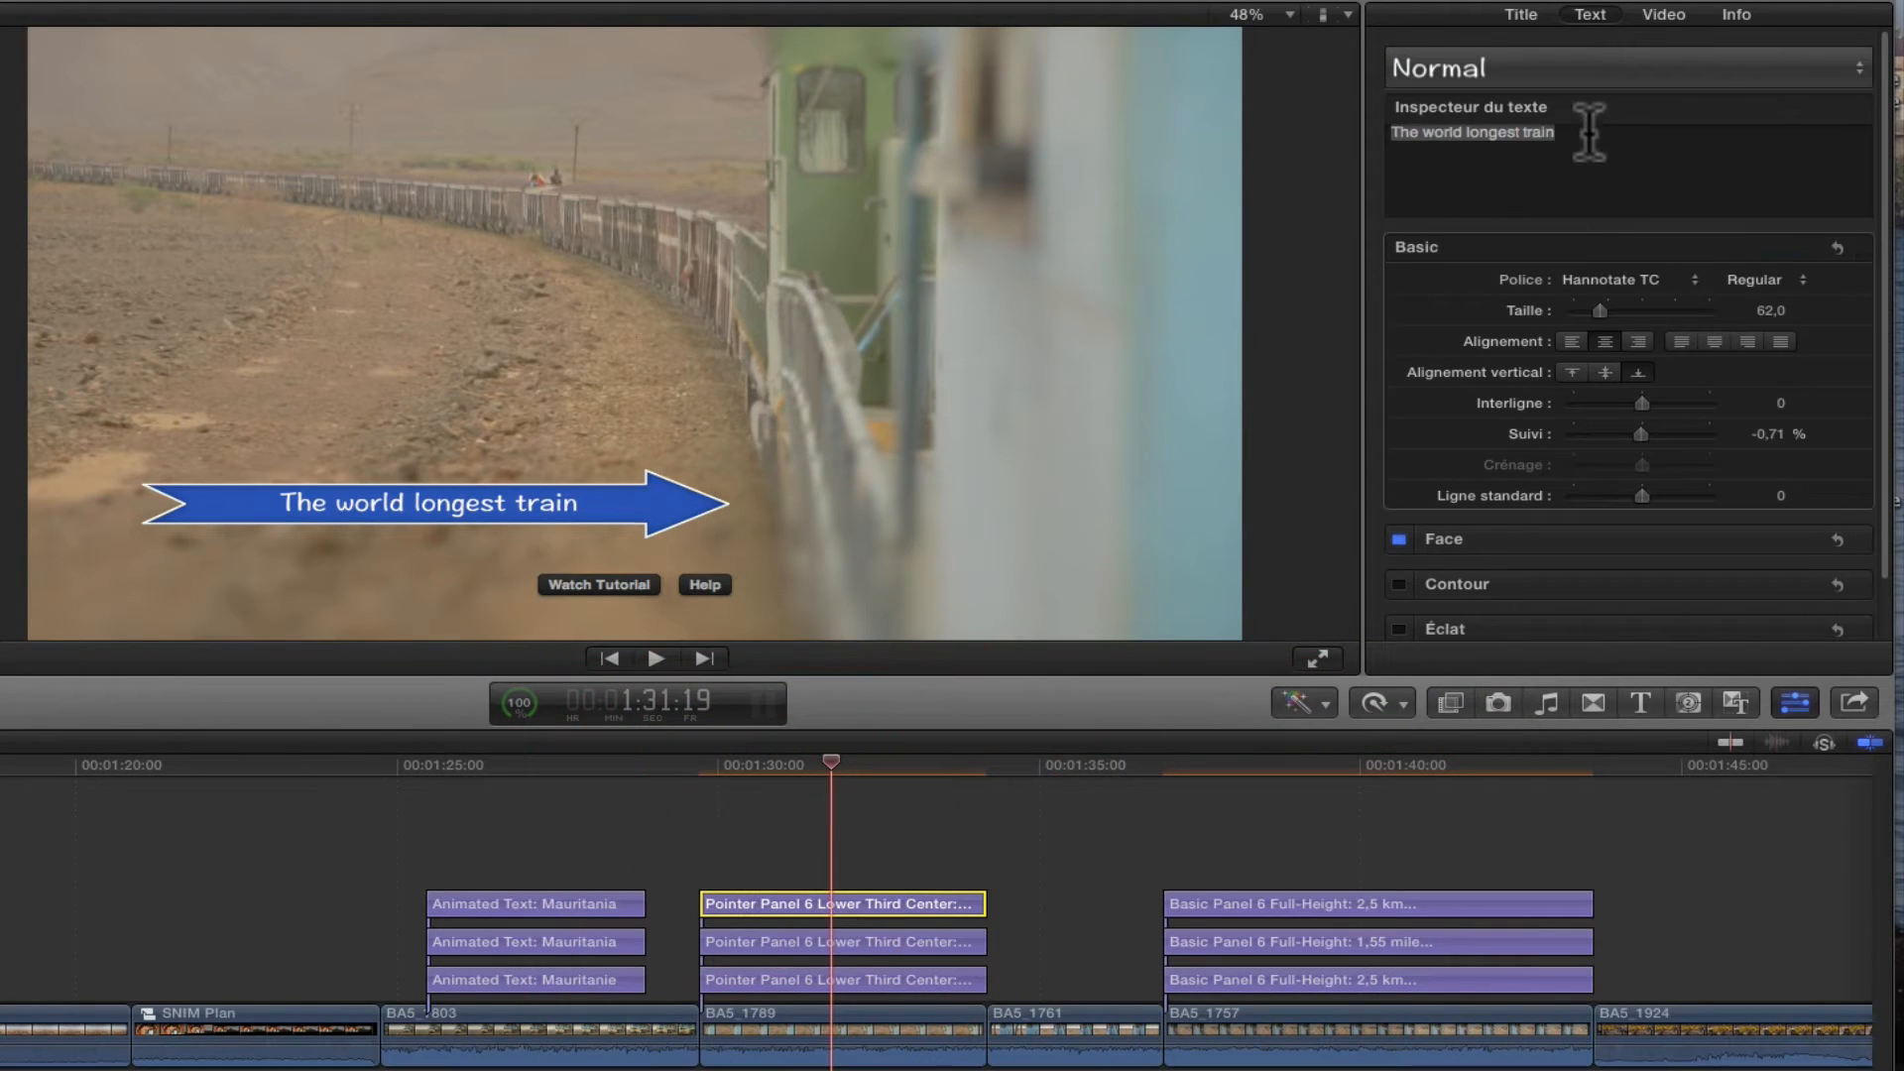
left_click_drag(1580, 129, 1368, 127)
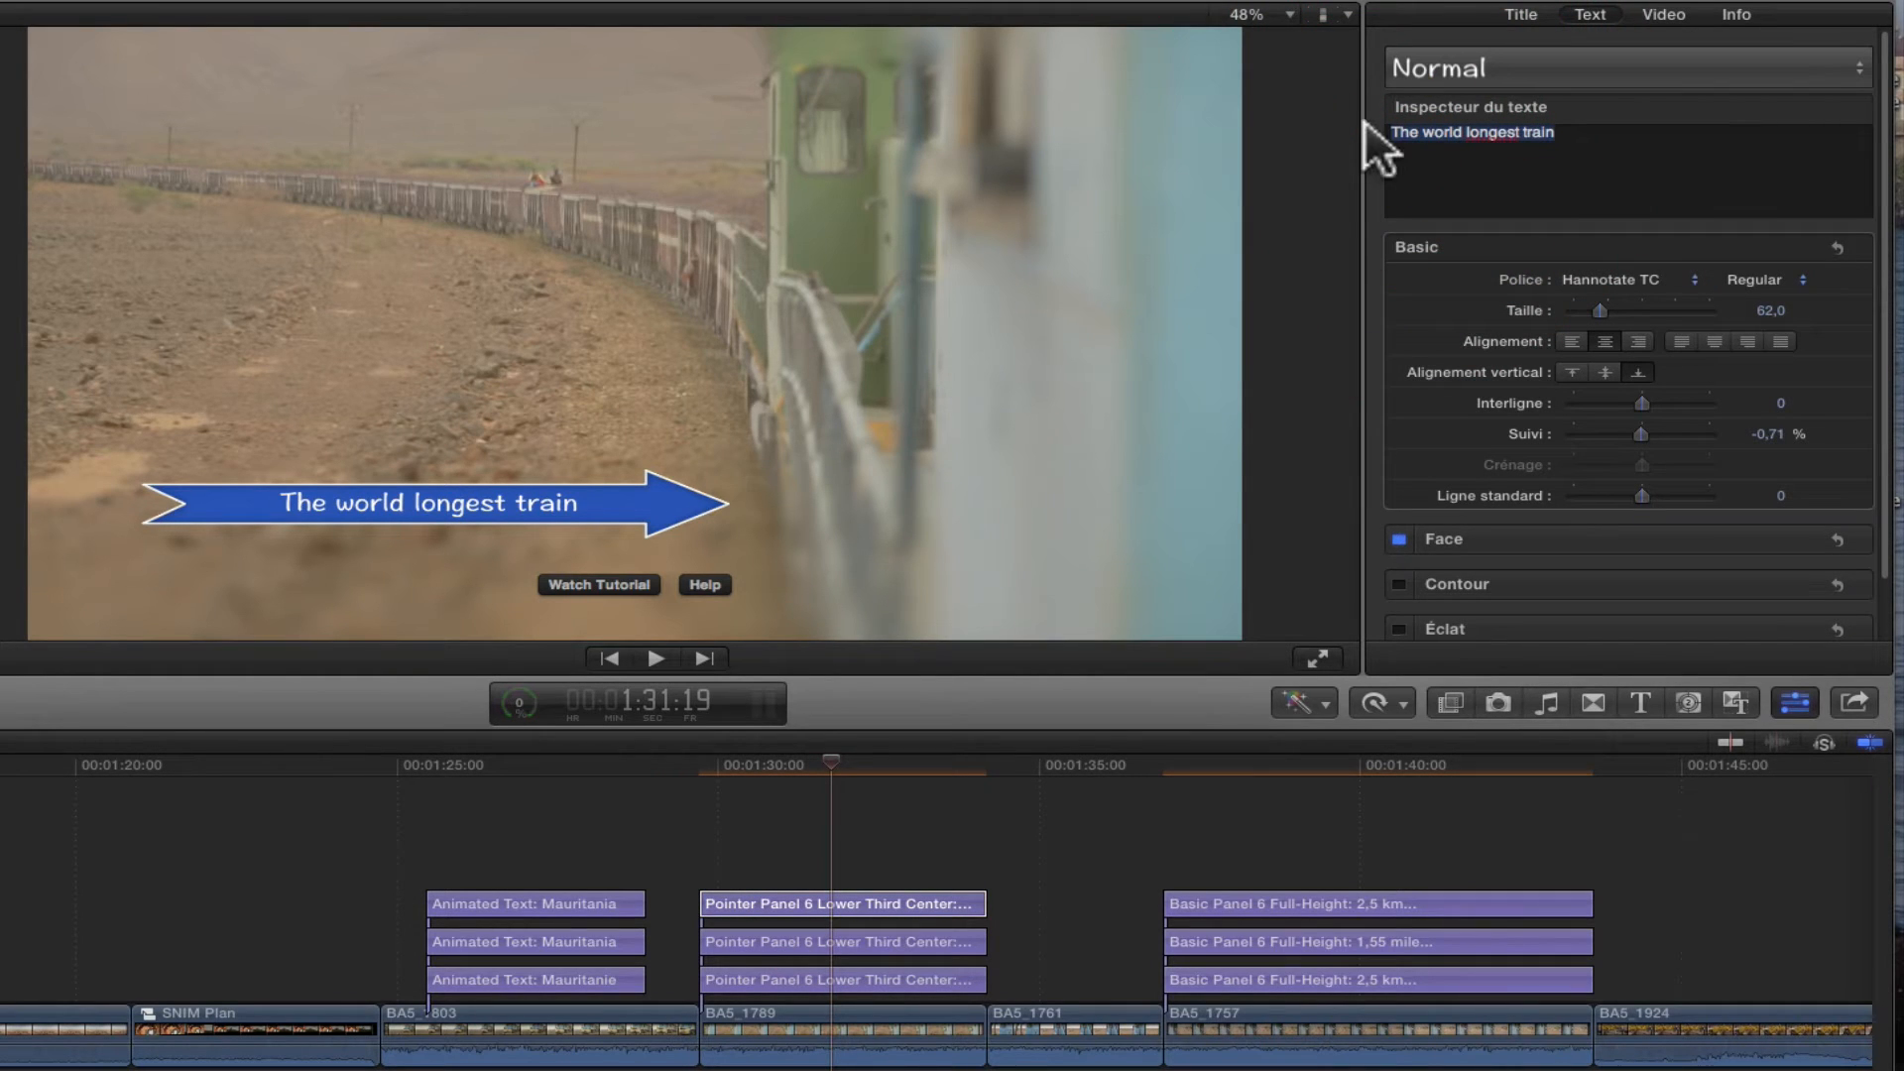
type("E")
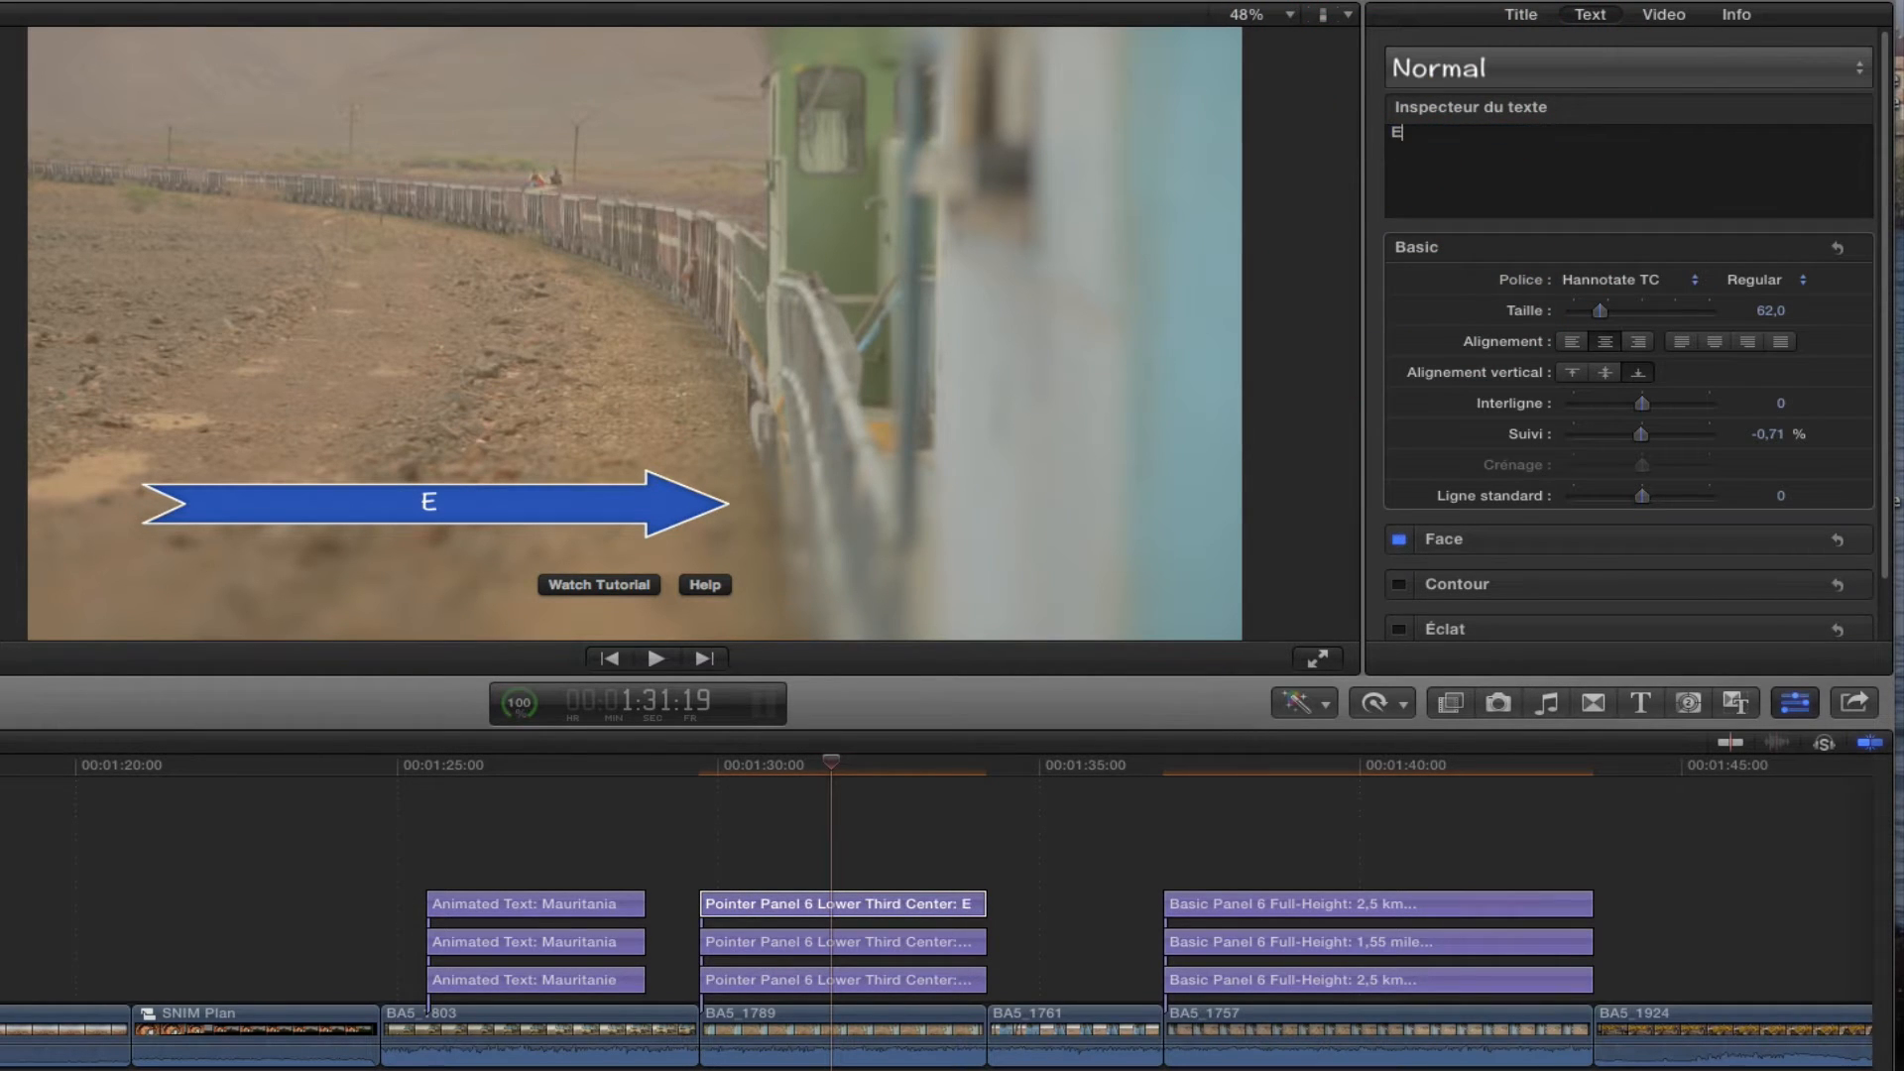
type("l tren el mas")
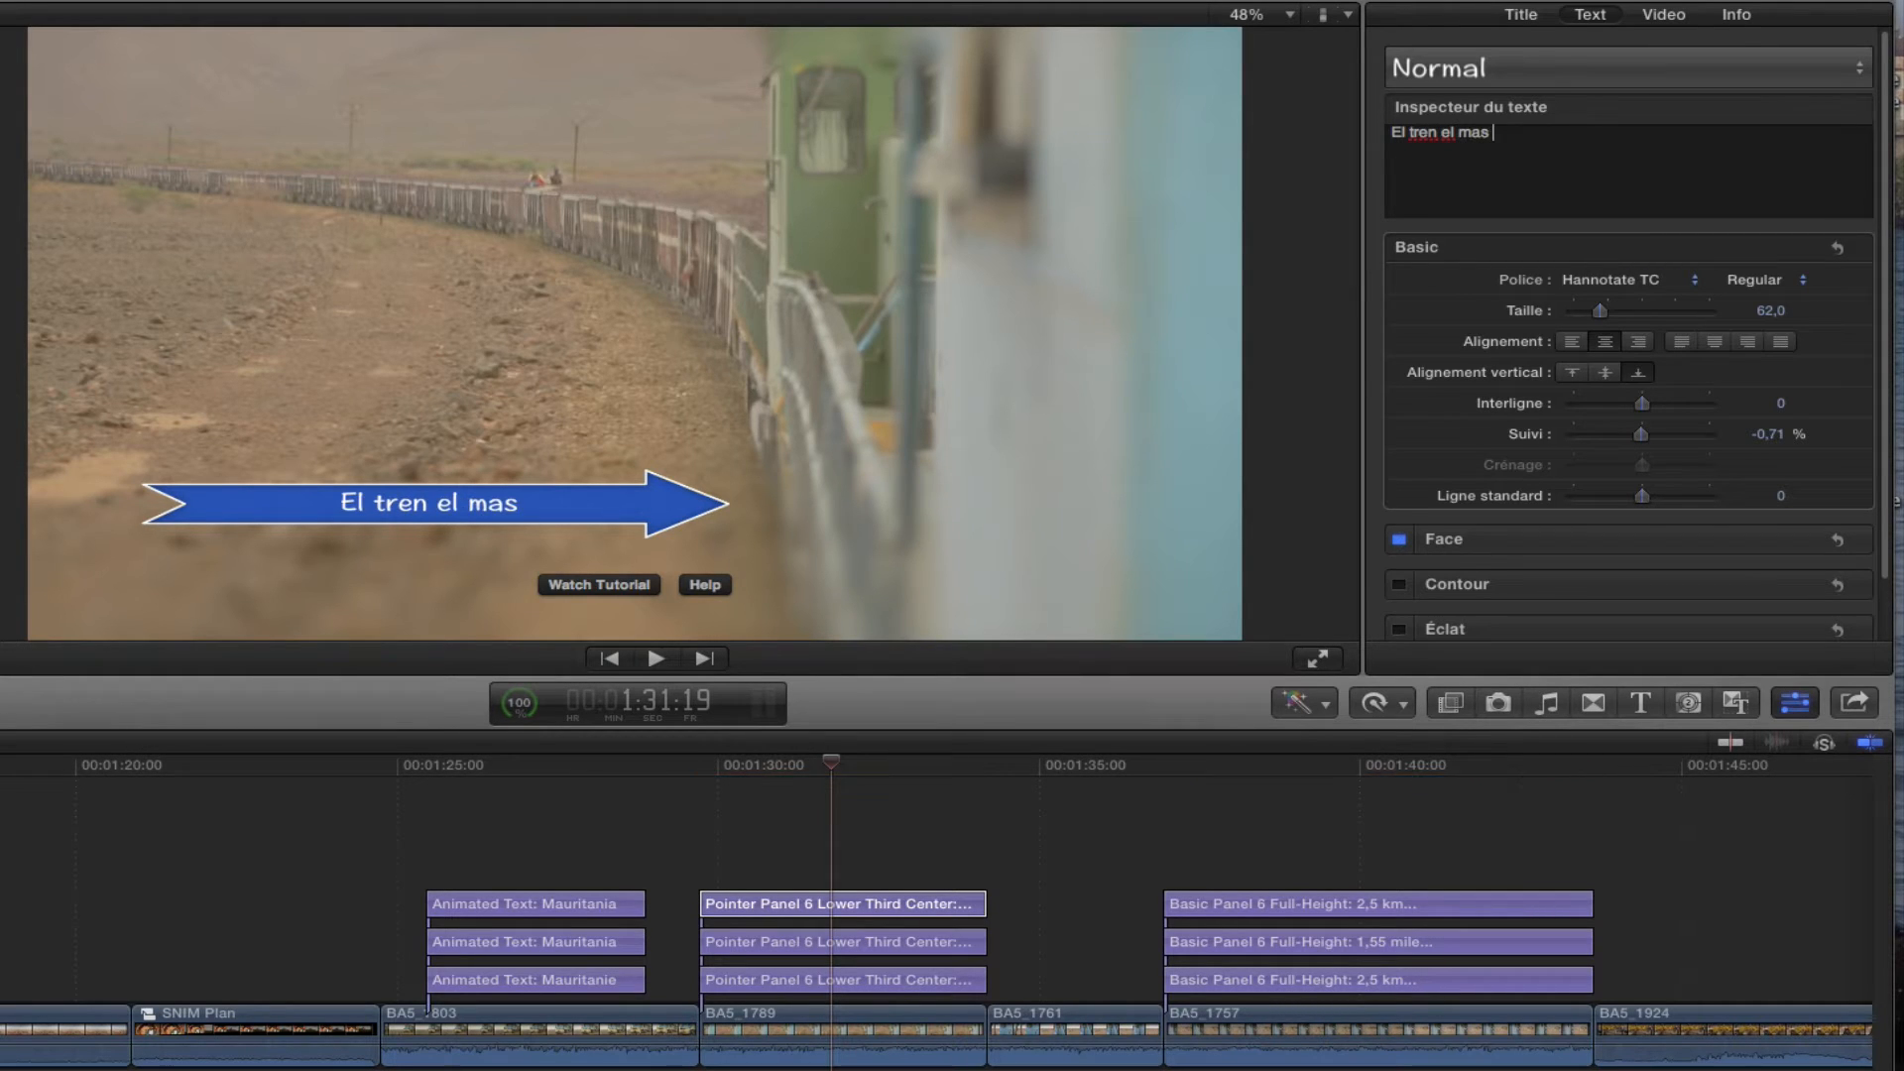
type(" largo")
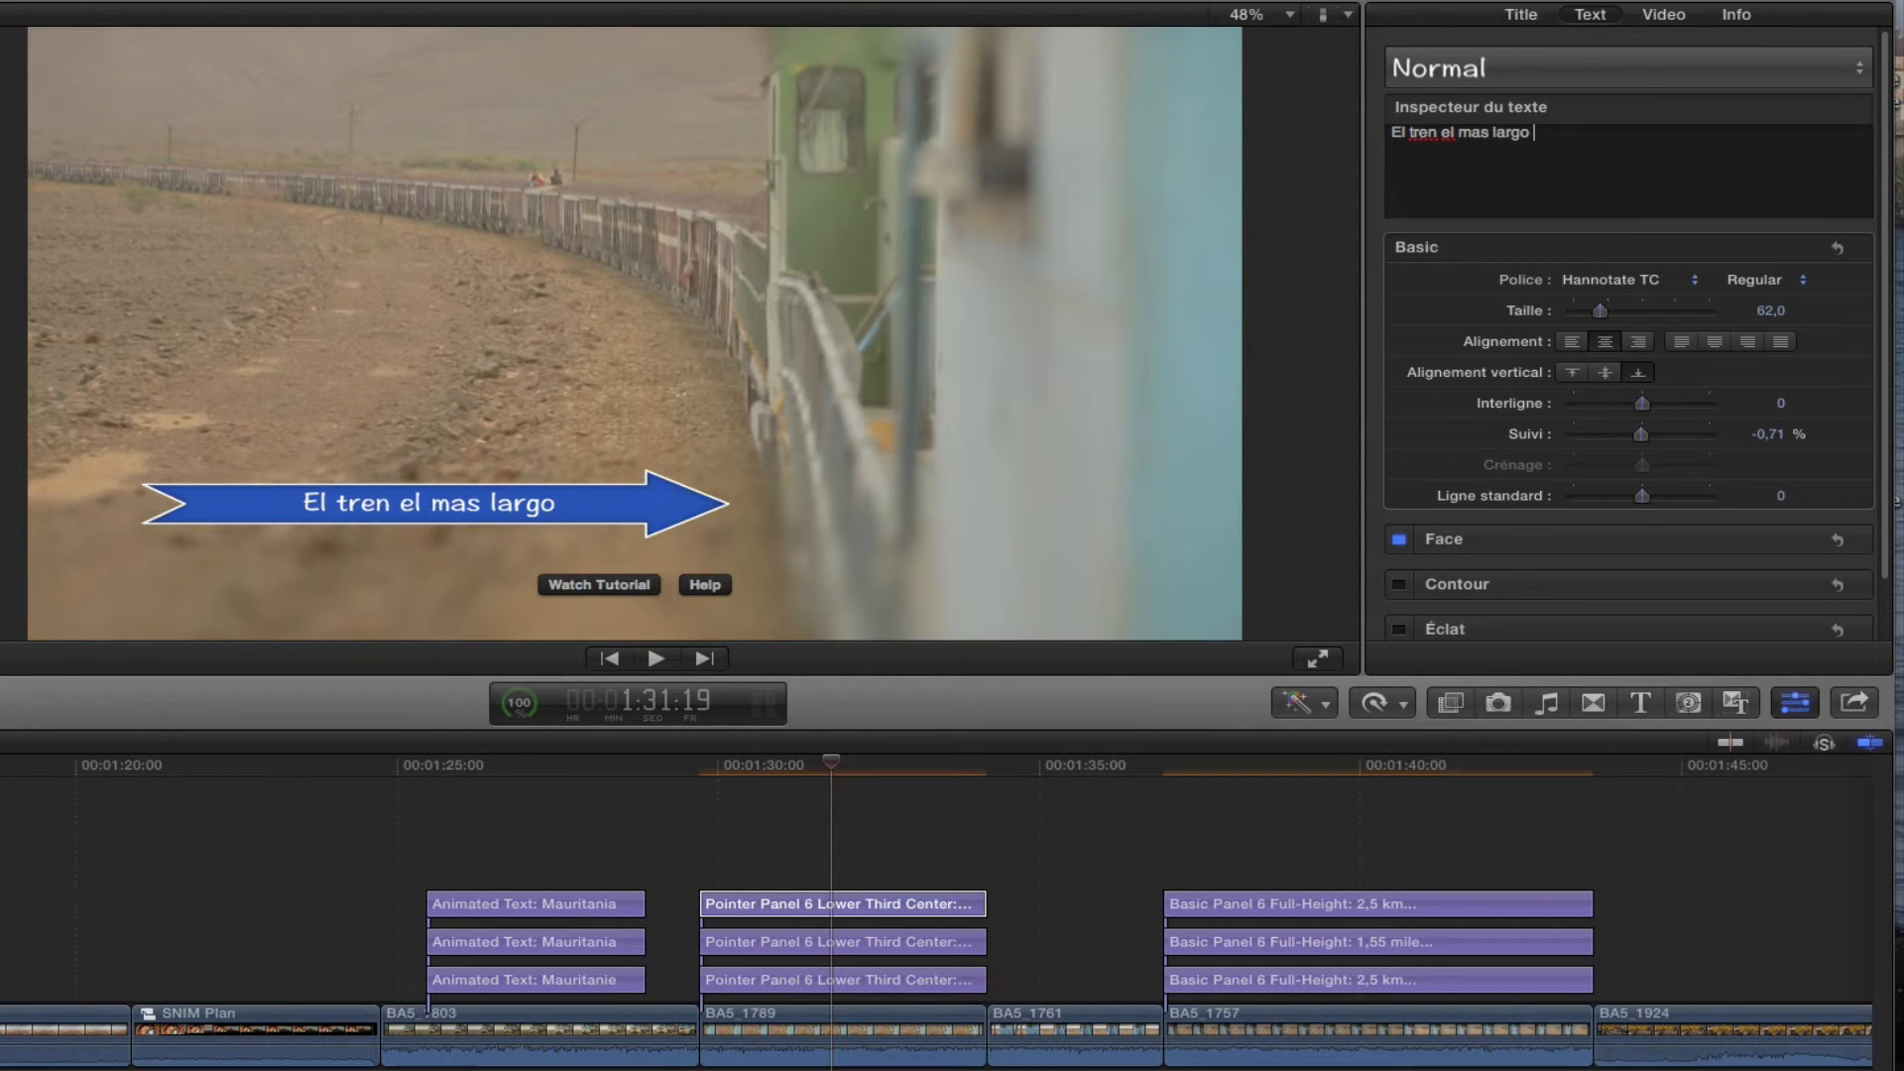
type(" de m")
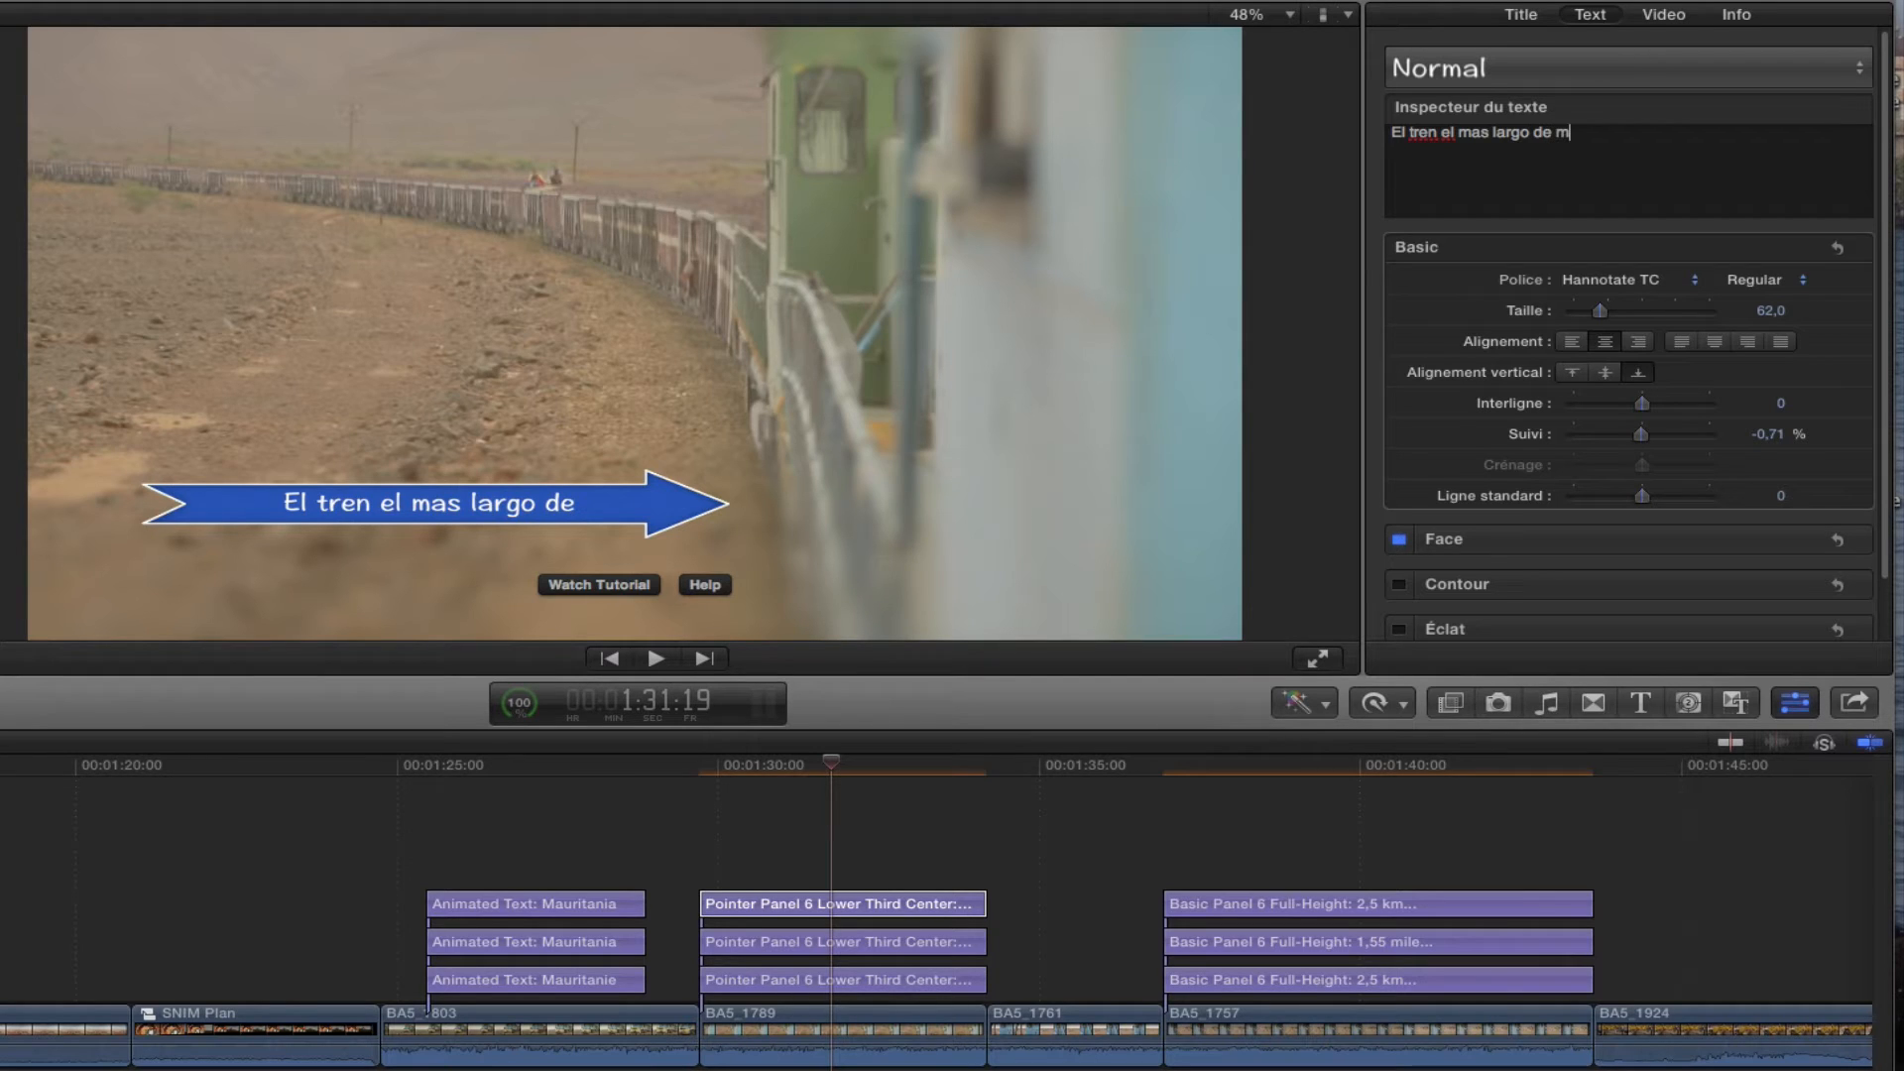
type("undo")
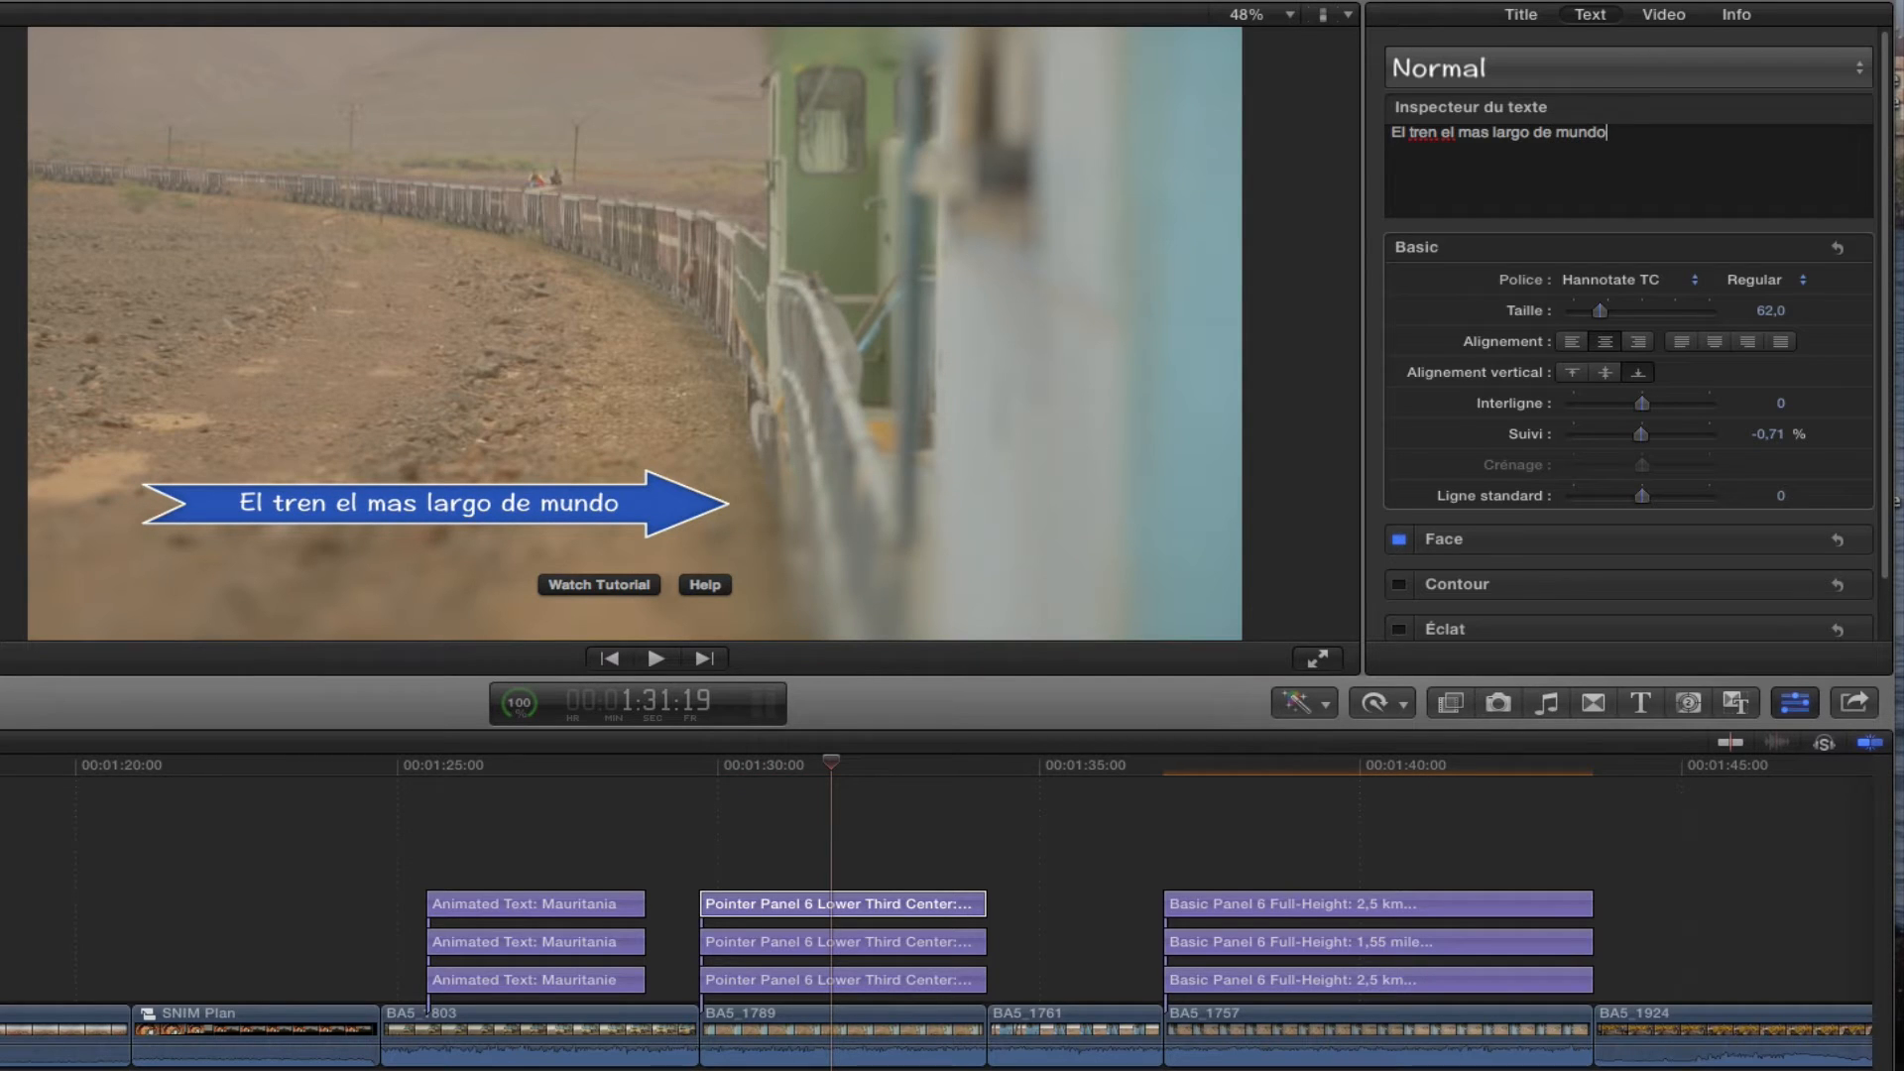
Change the second line of the top panel title over BA5_1757 to "400 vagons"
left_click(1345, 765)
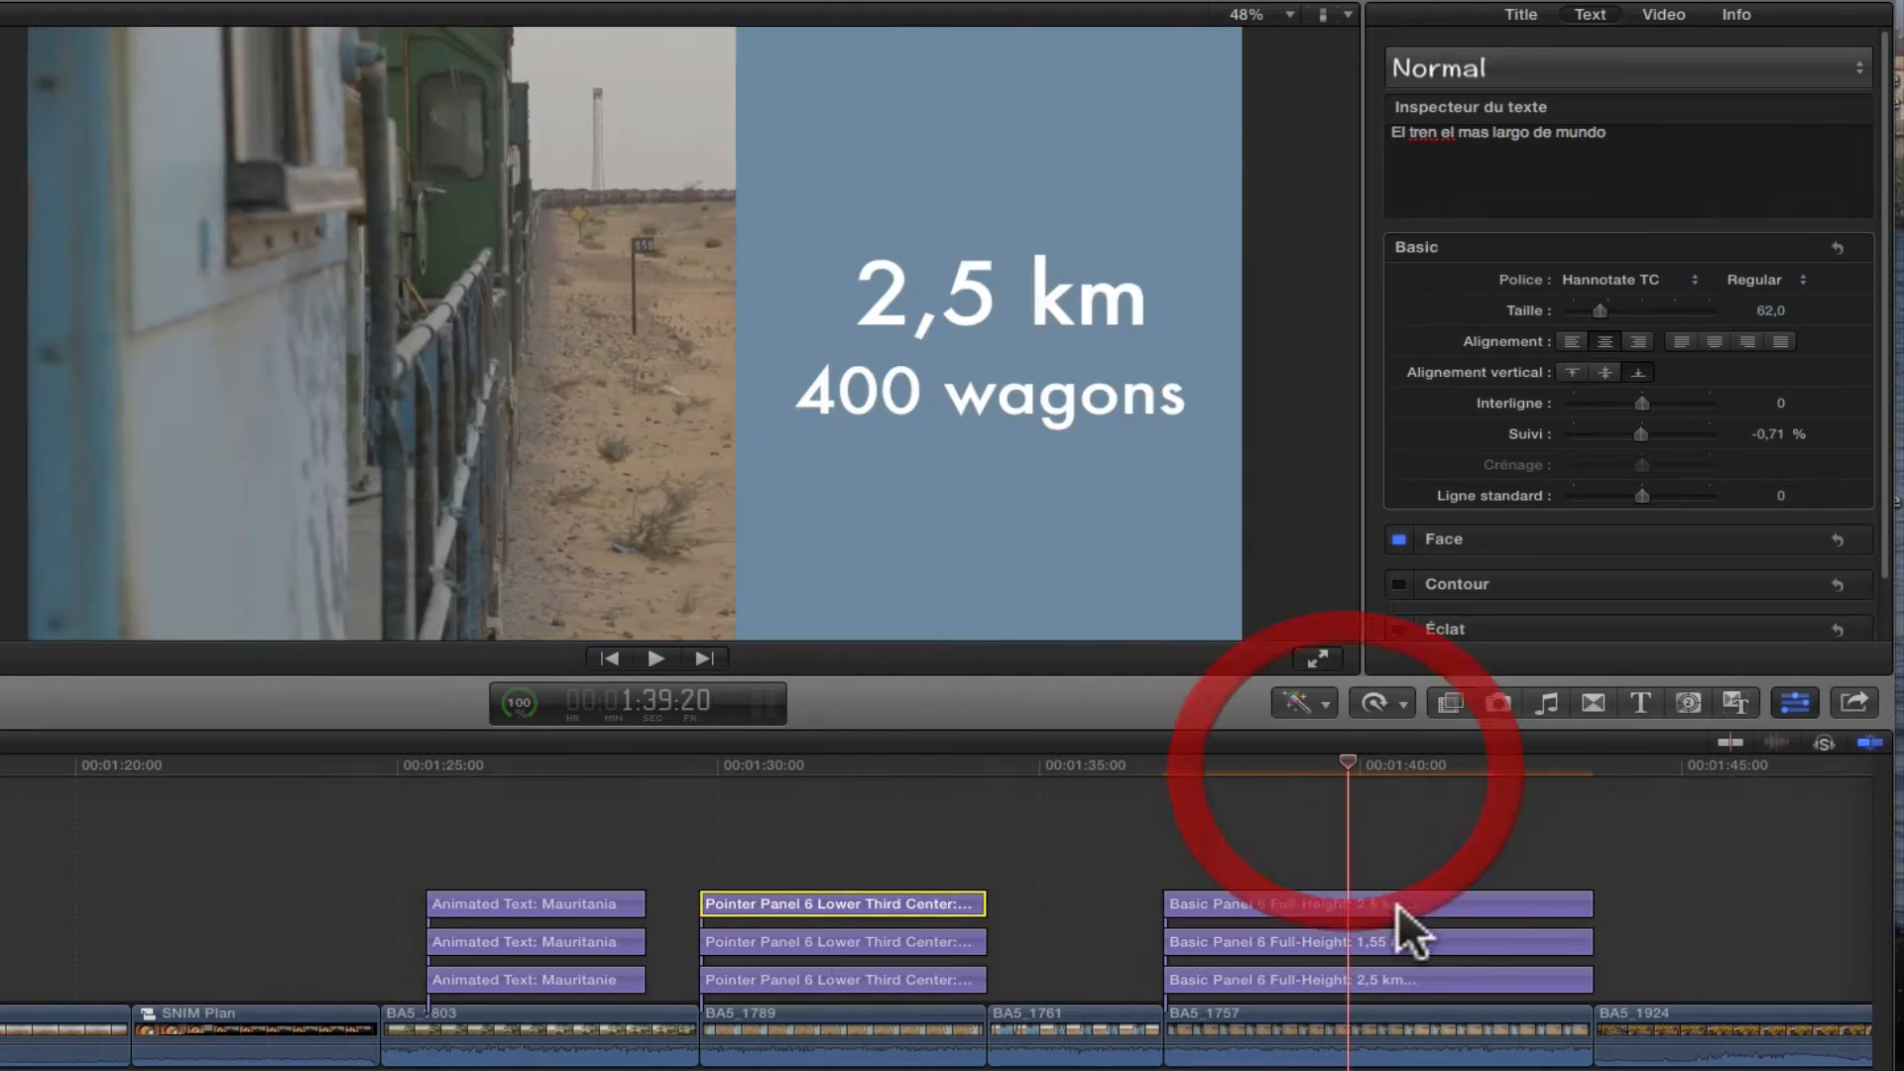
left_click(1380, 903)
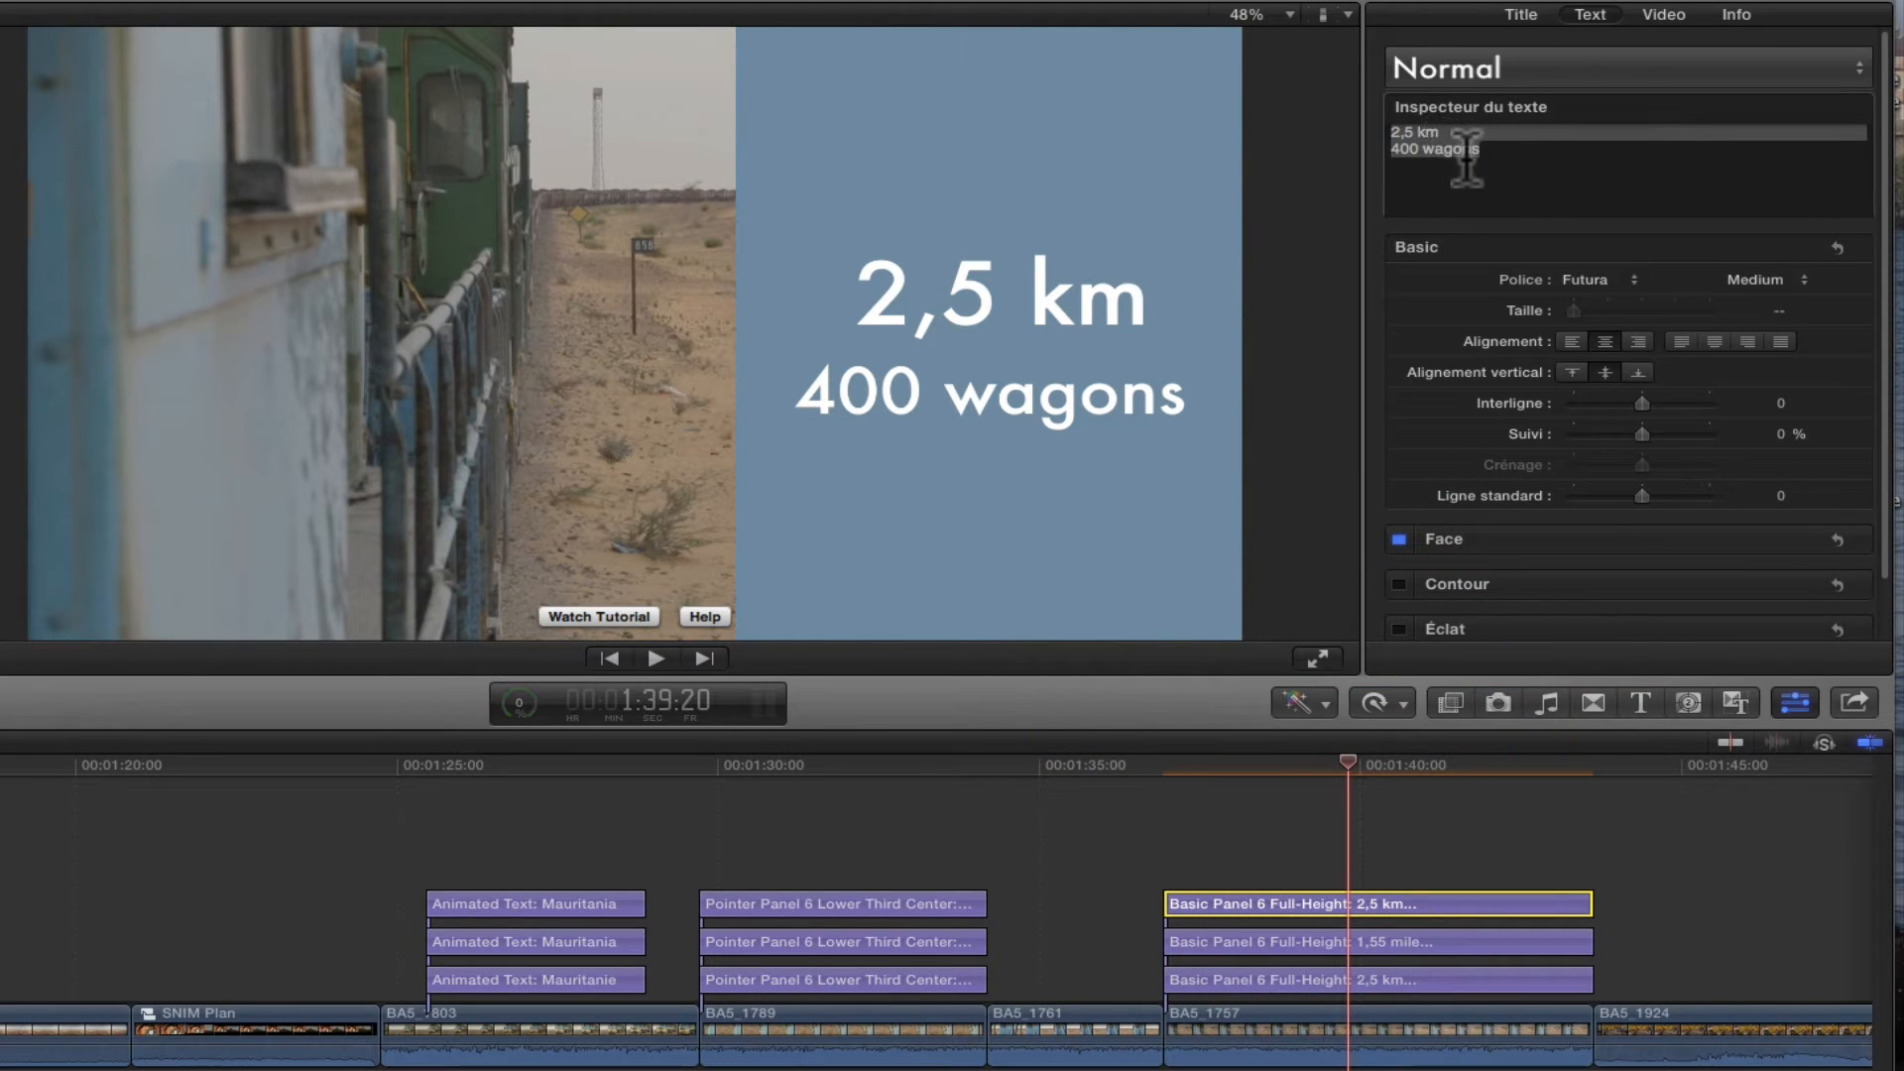
left_click(1490, 149)
left_click_drag(1491, 147, 1426, 153)
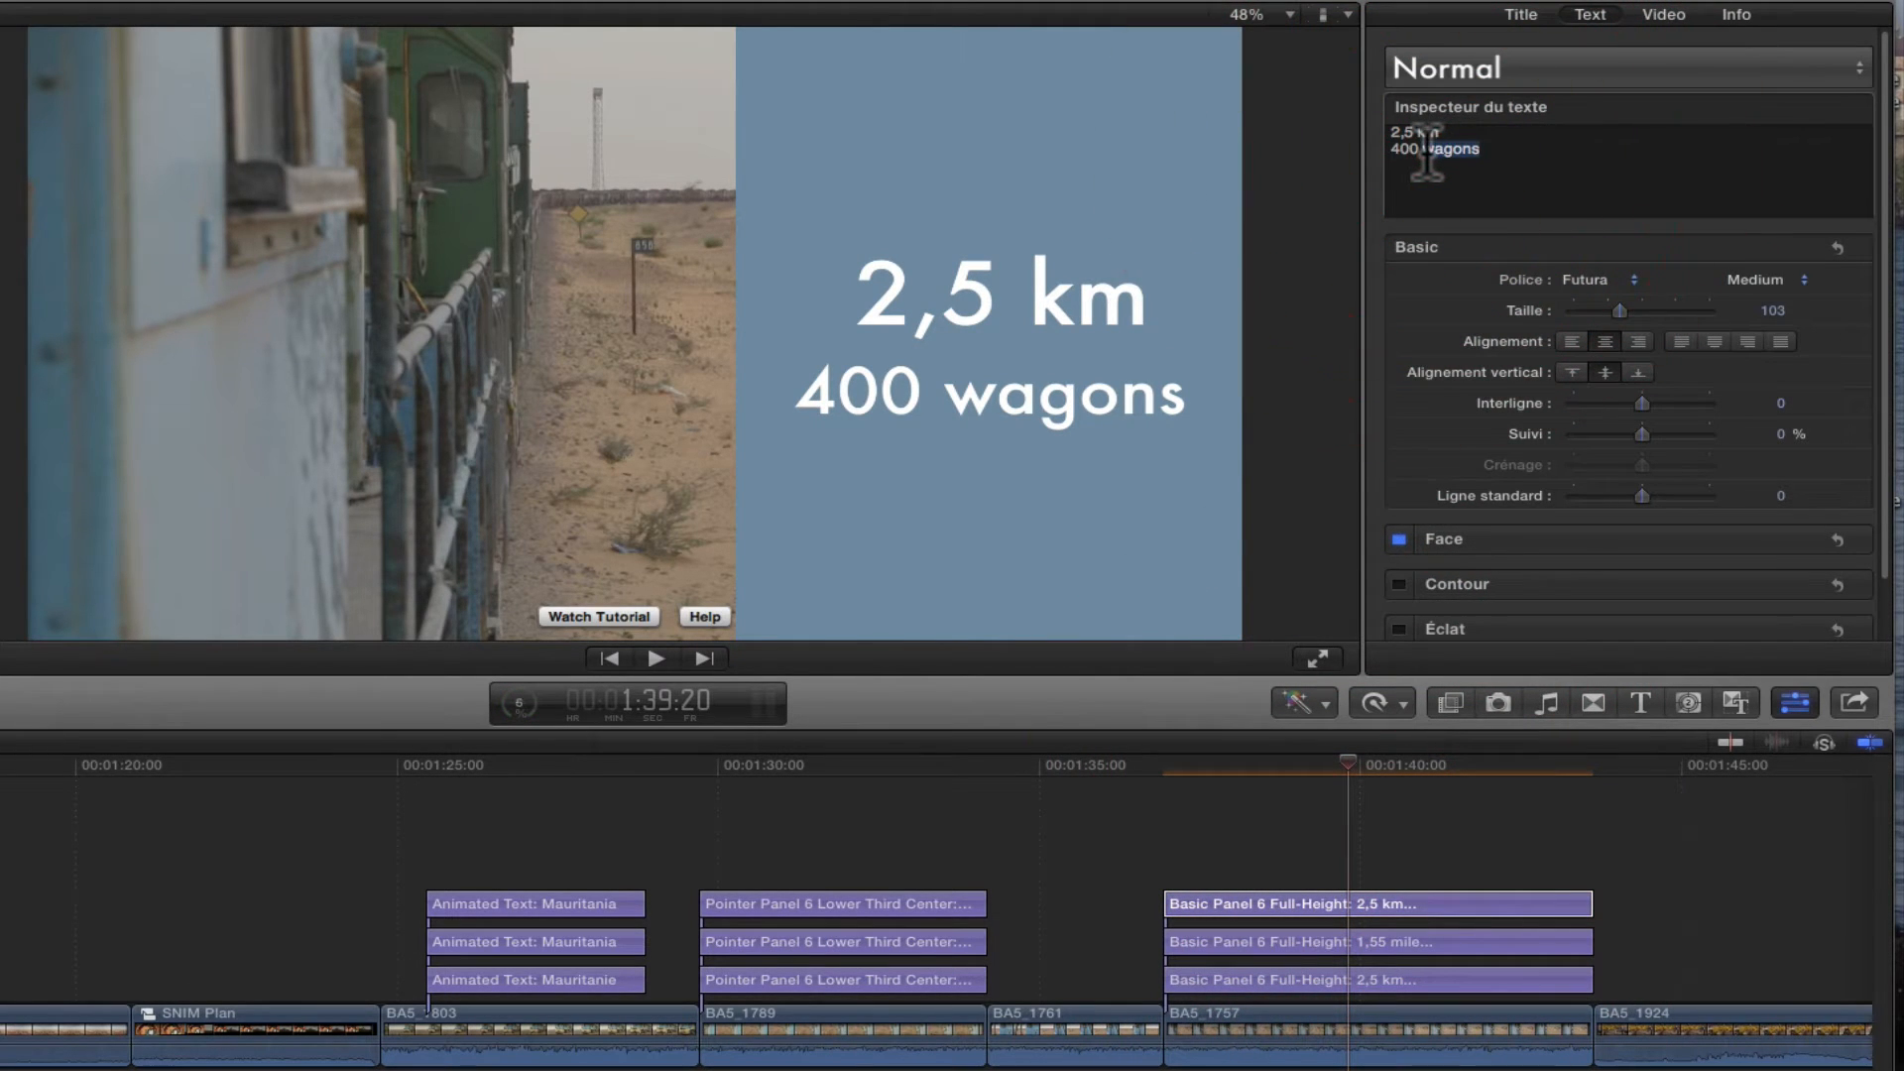
type("vag")
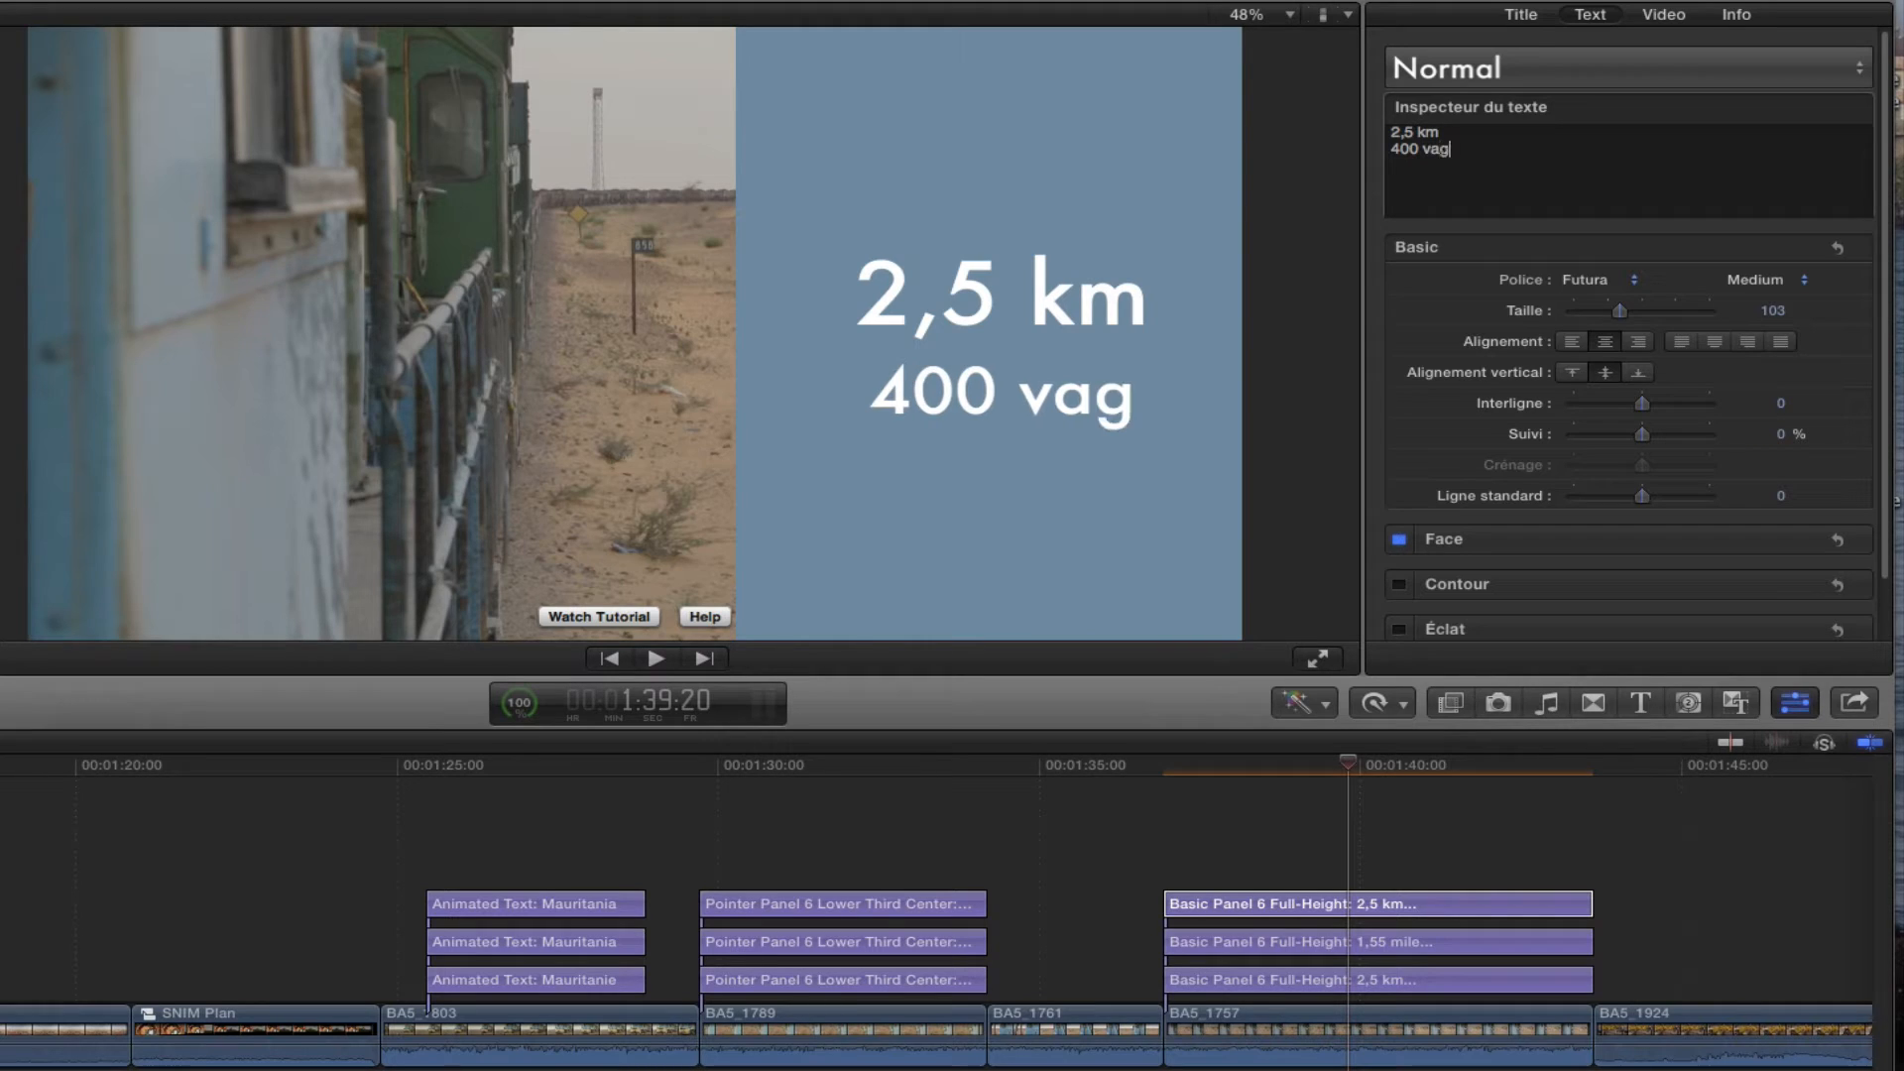
type("ons")
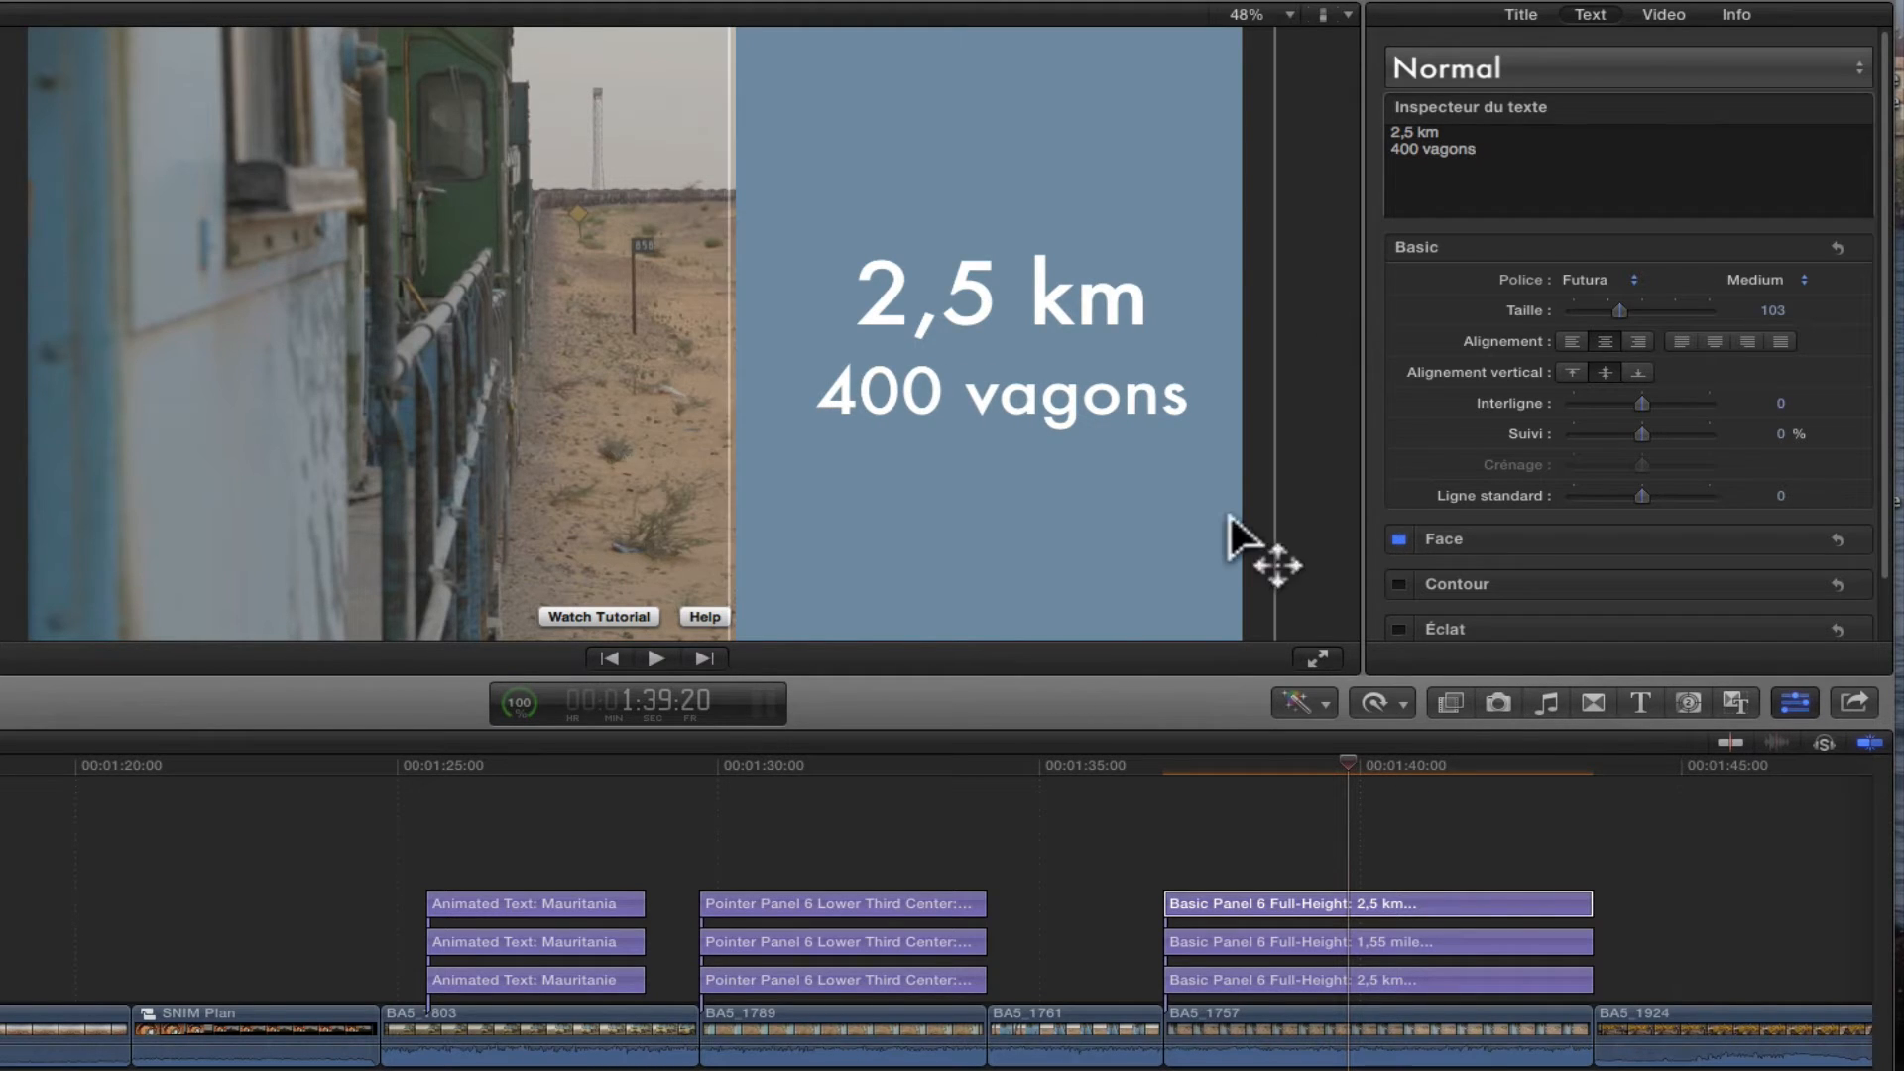
Place the playhead at 1:27:07 to view the stacked Mauritania titles
left_click(491, 764)
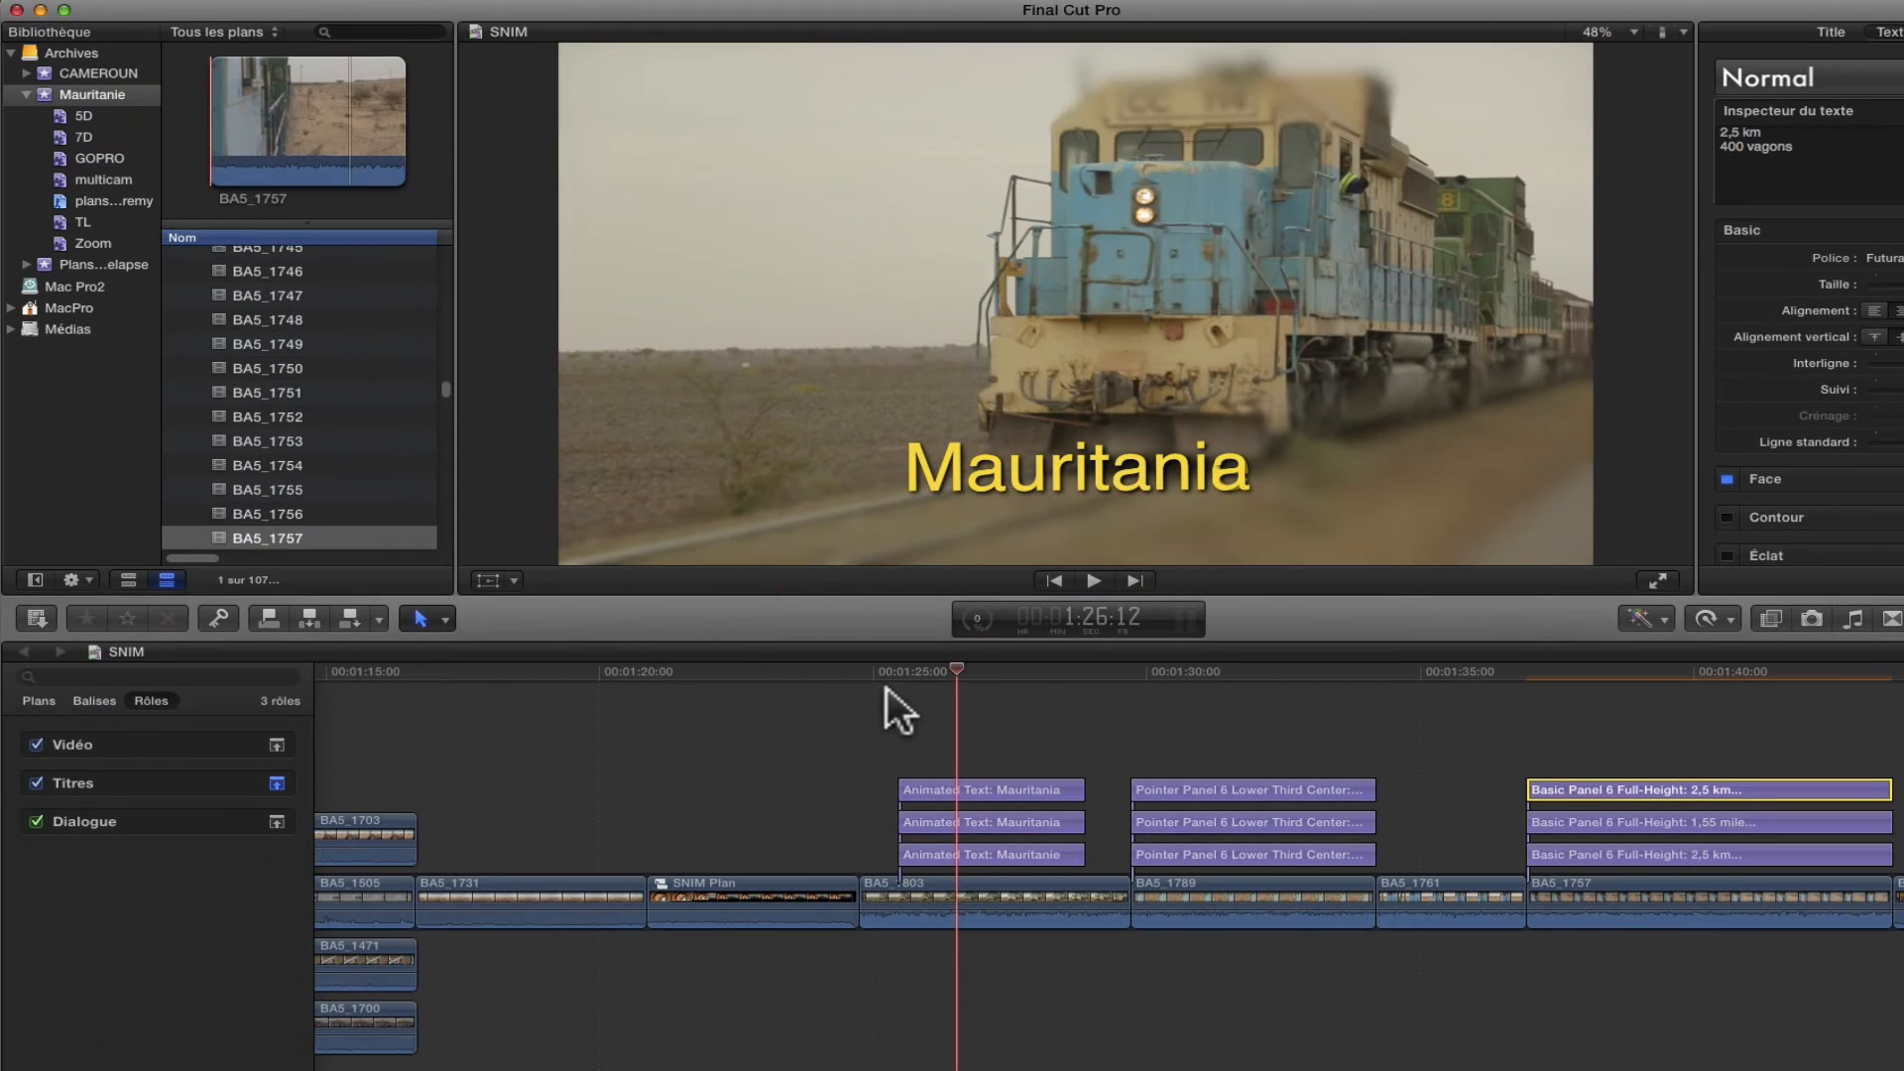
left_click(348, 819)
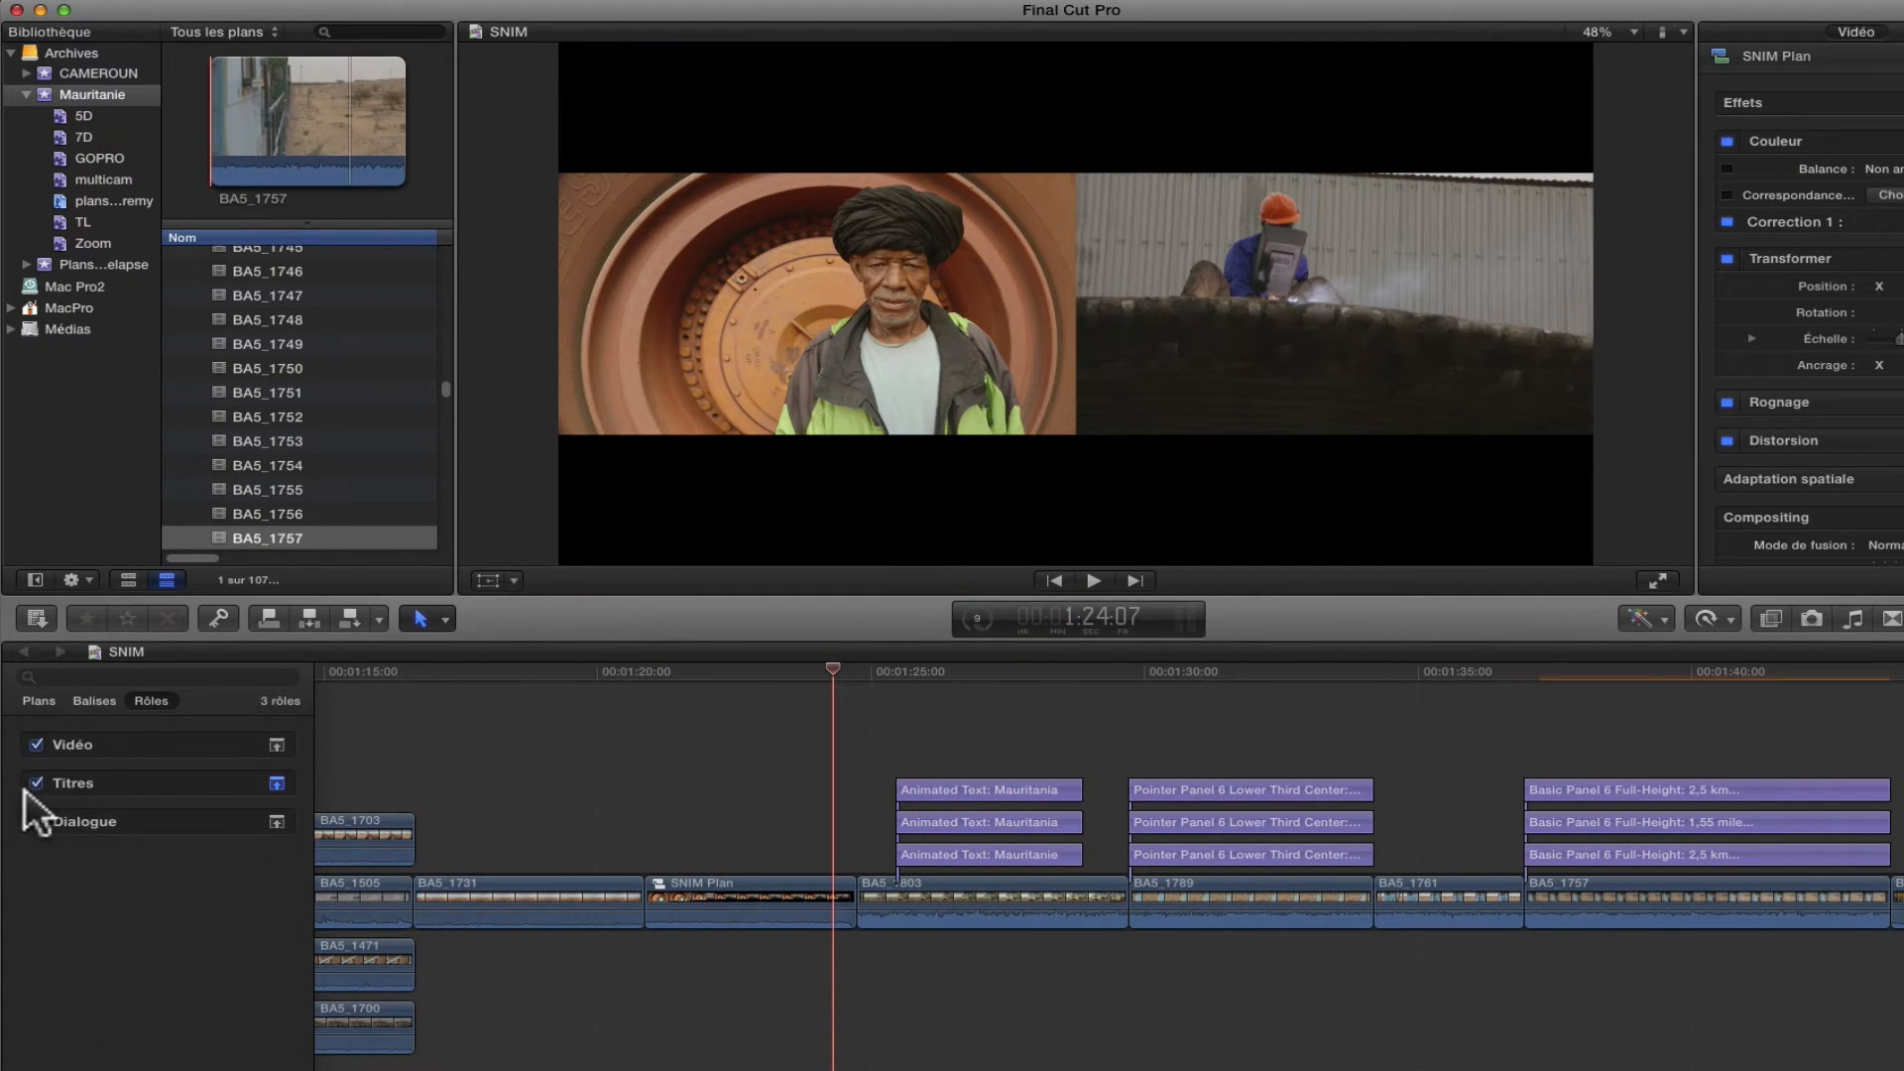
left_click(995, 670)
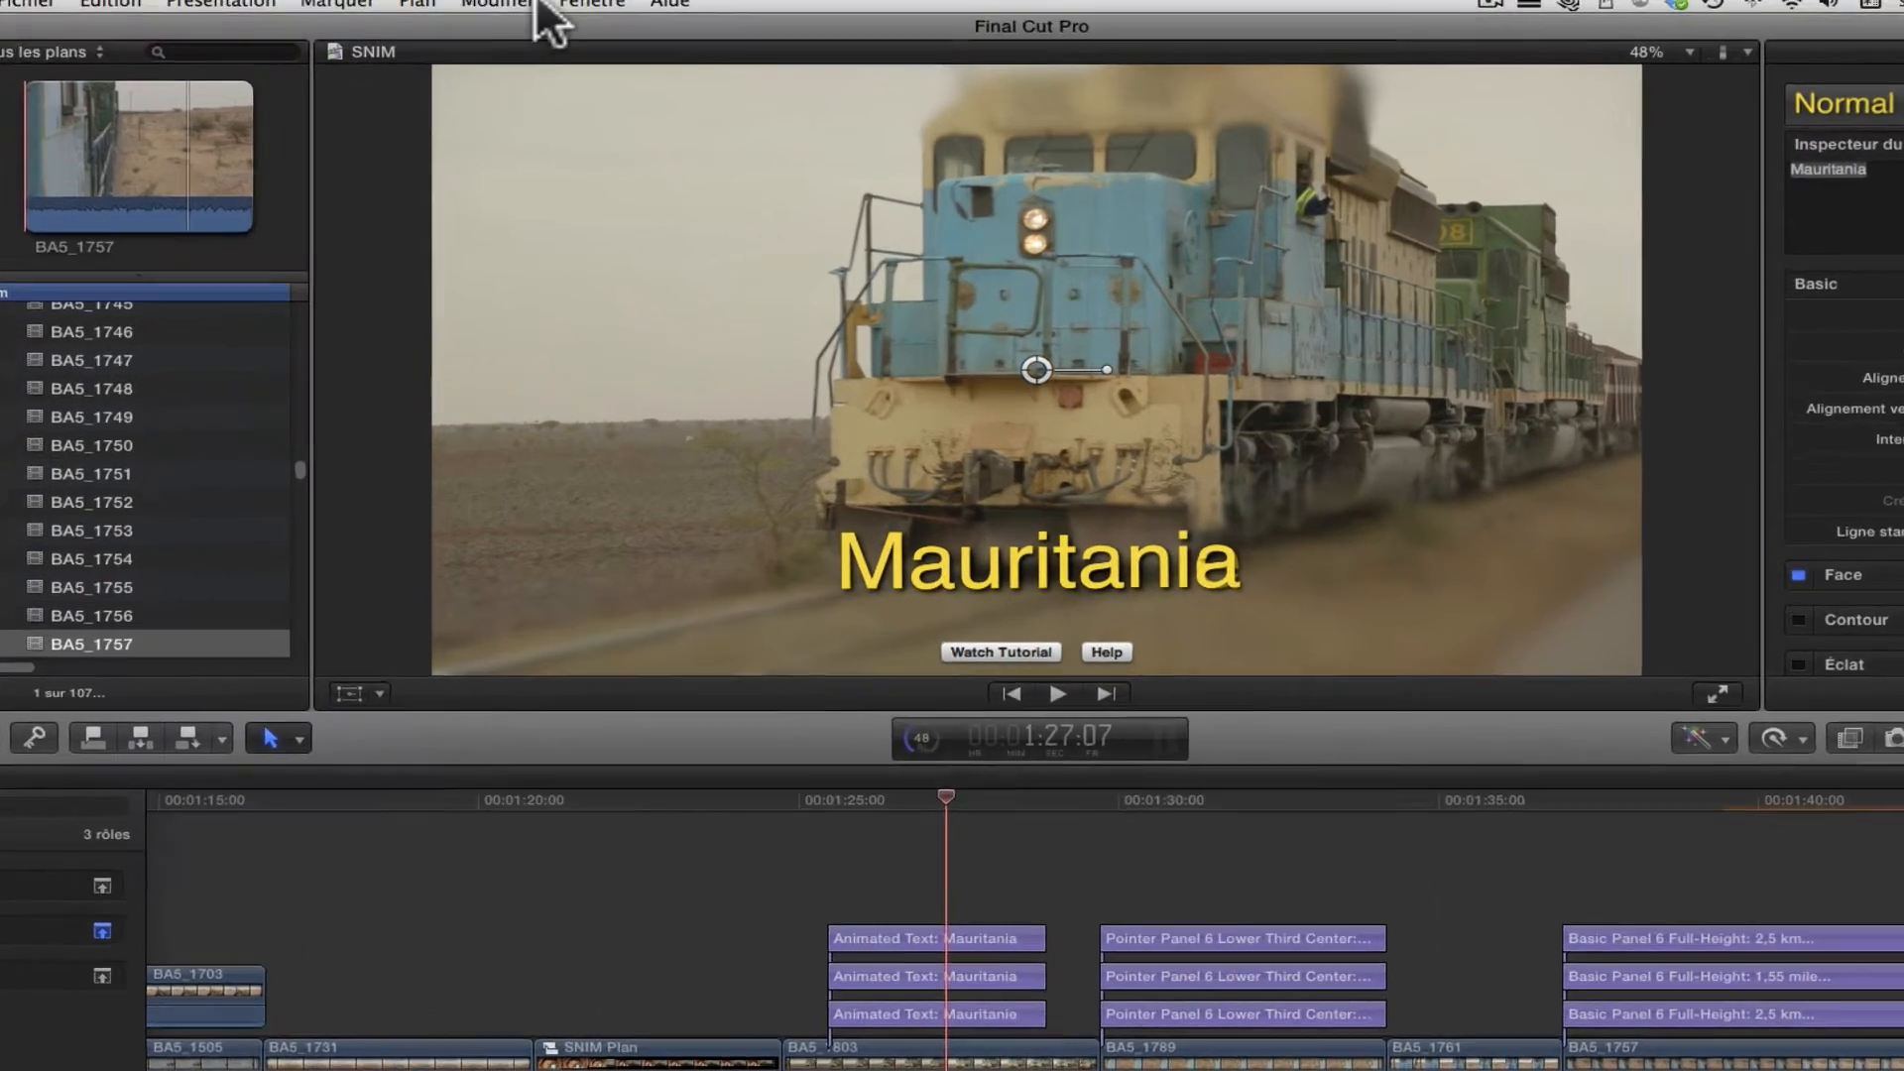
Open the role editor and add a sub-role named "titres Fr" under the Titres role
left_click(629, 0)
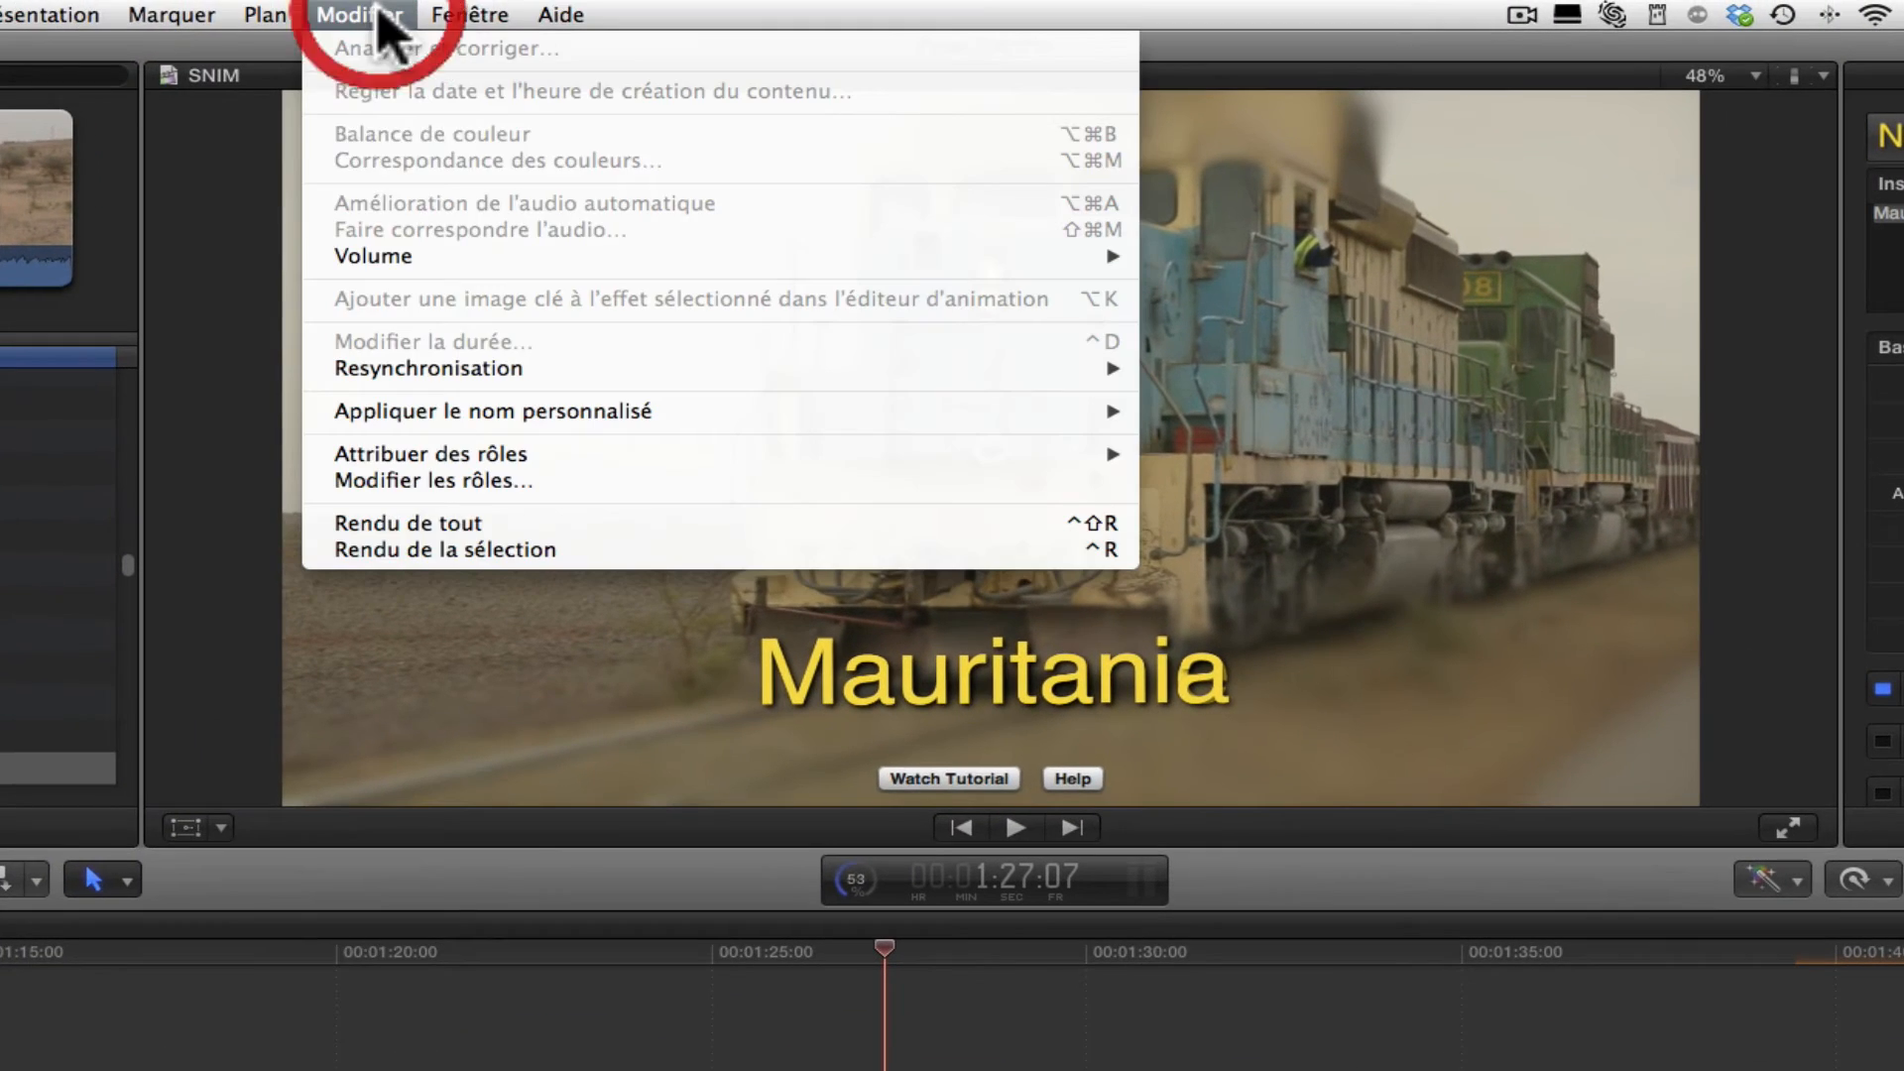
left_click(399, 484)
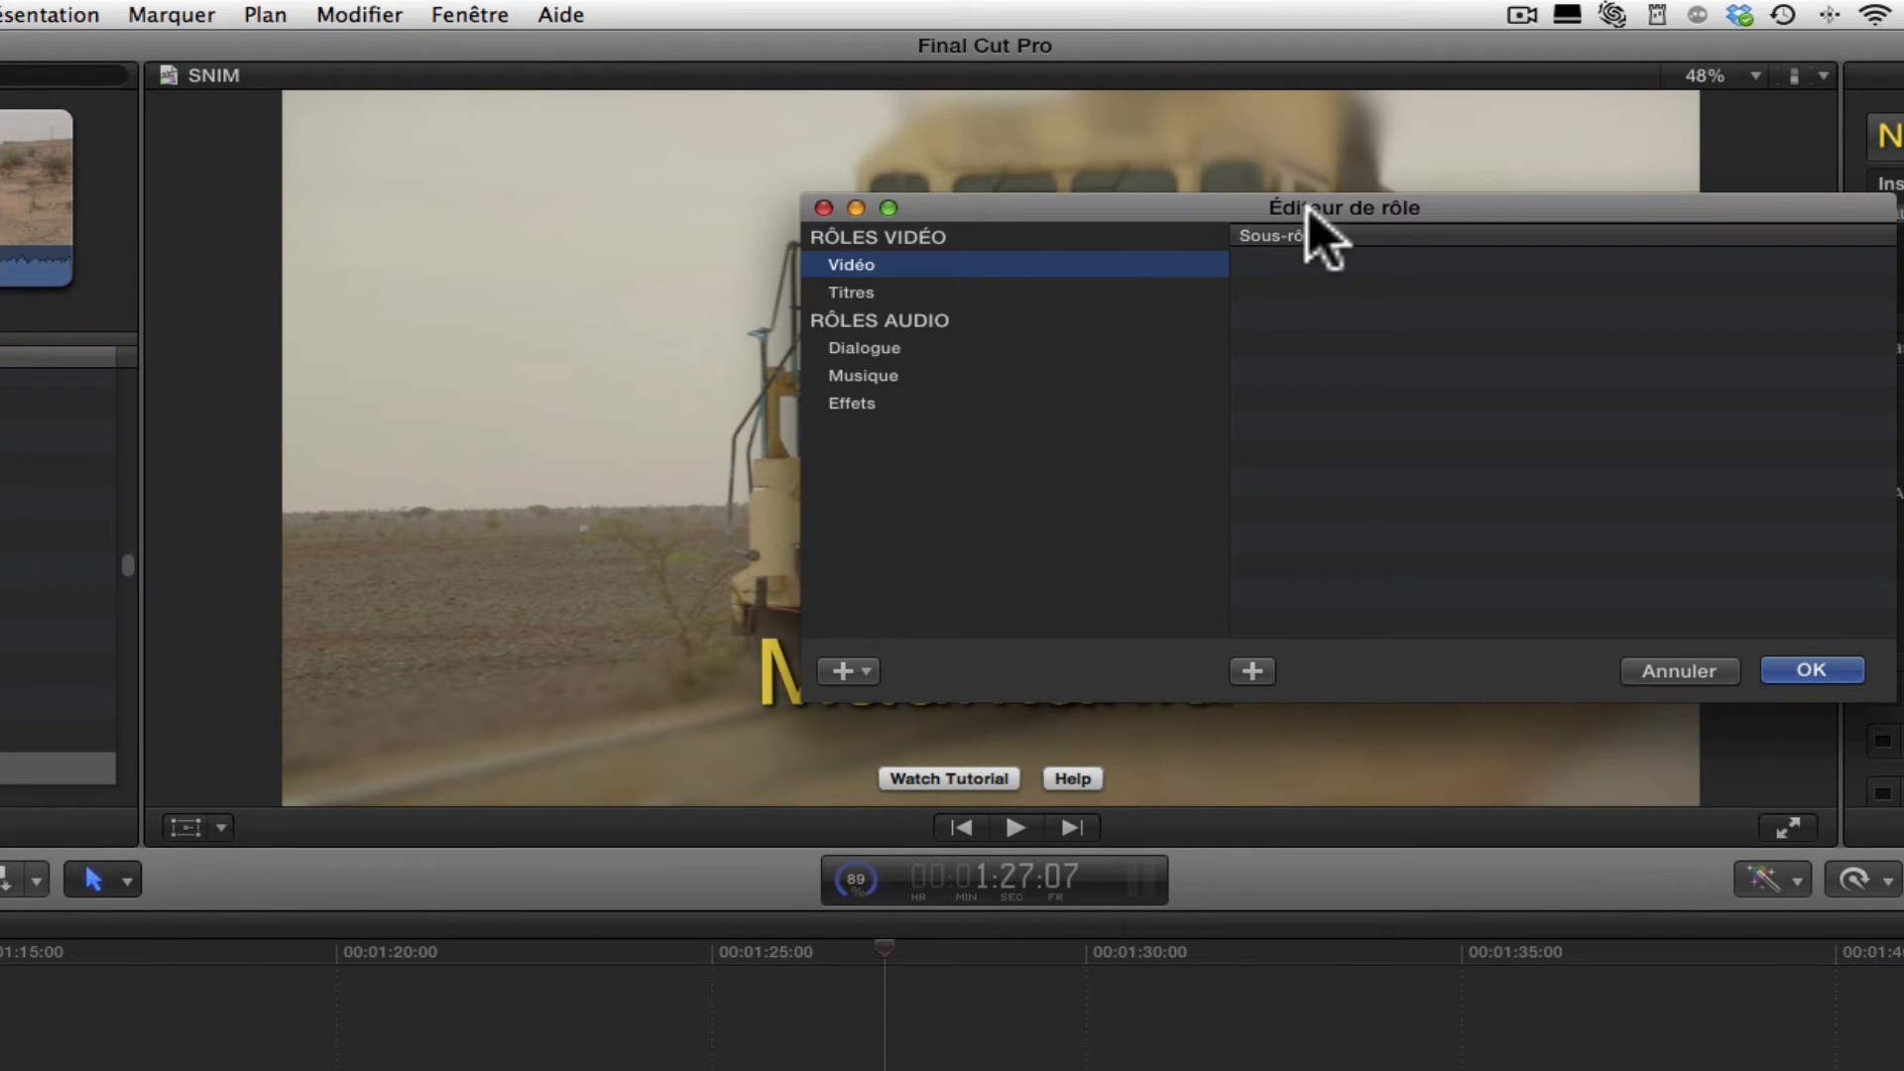
left_click(853, 293)
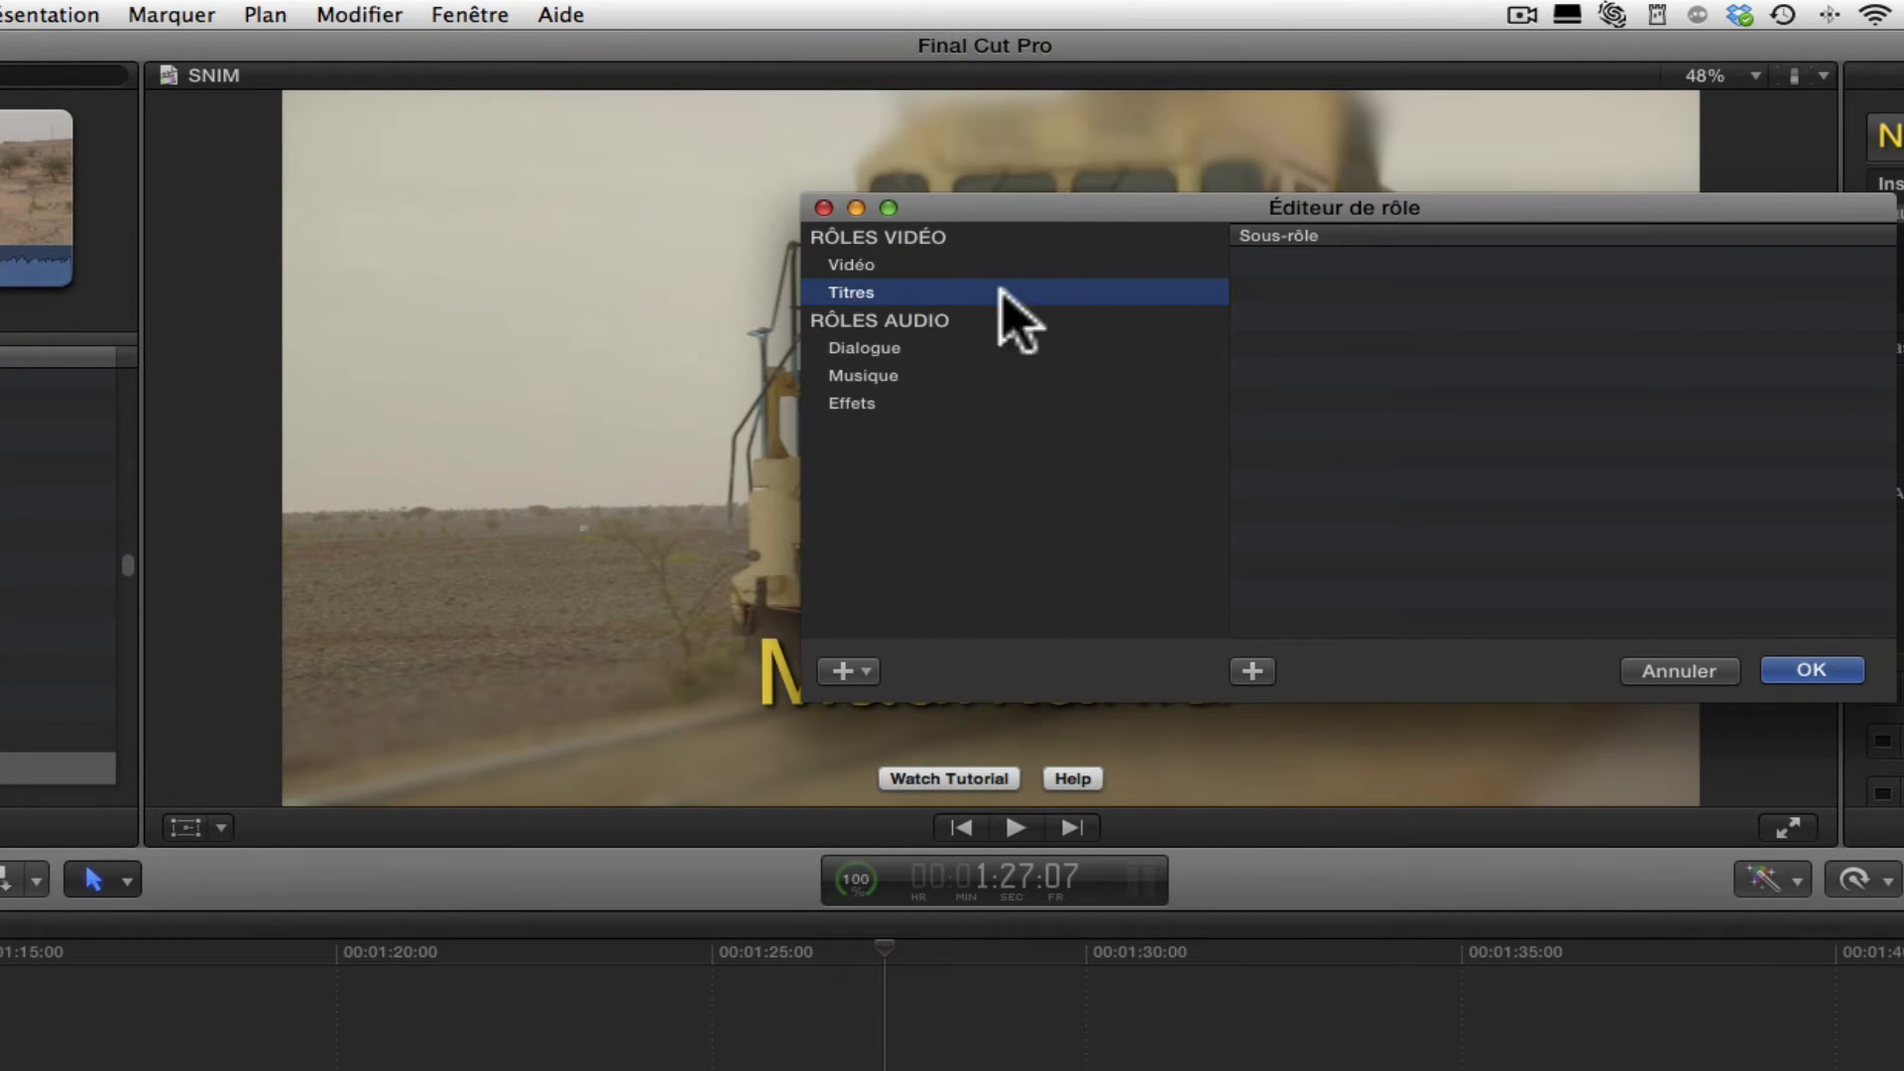
left_click(850, 289)
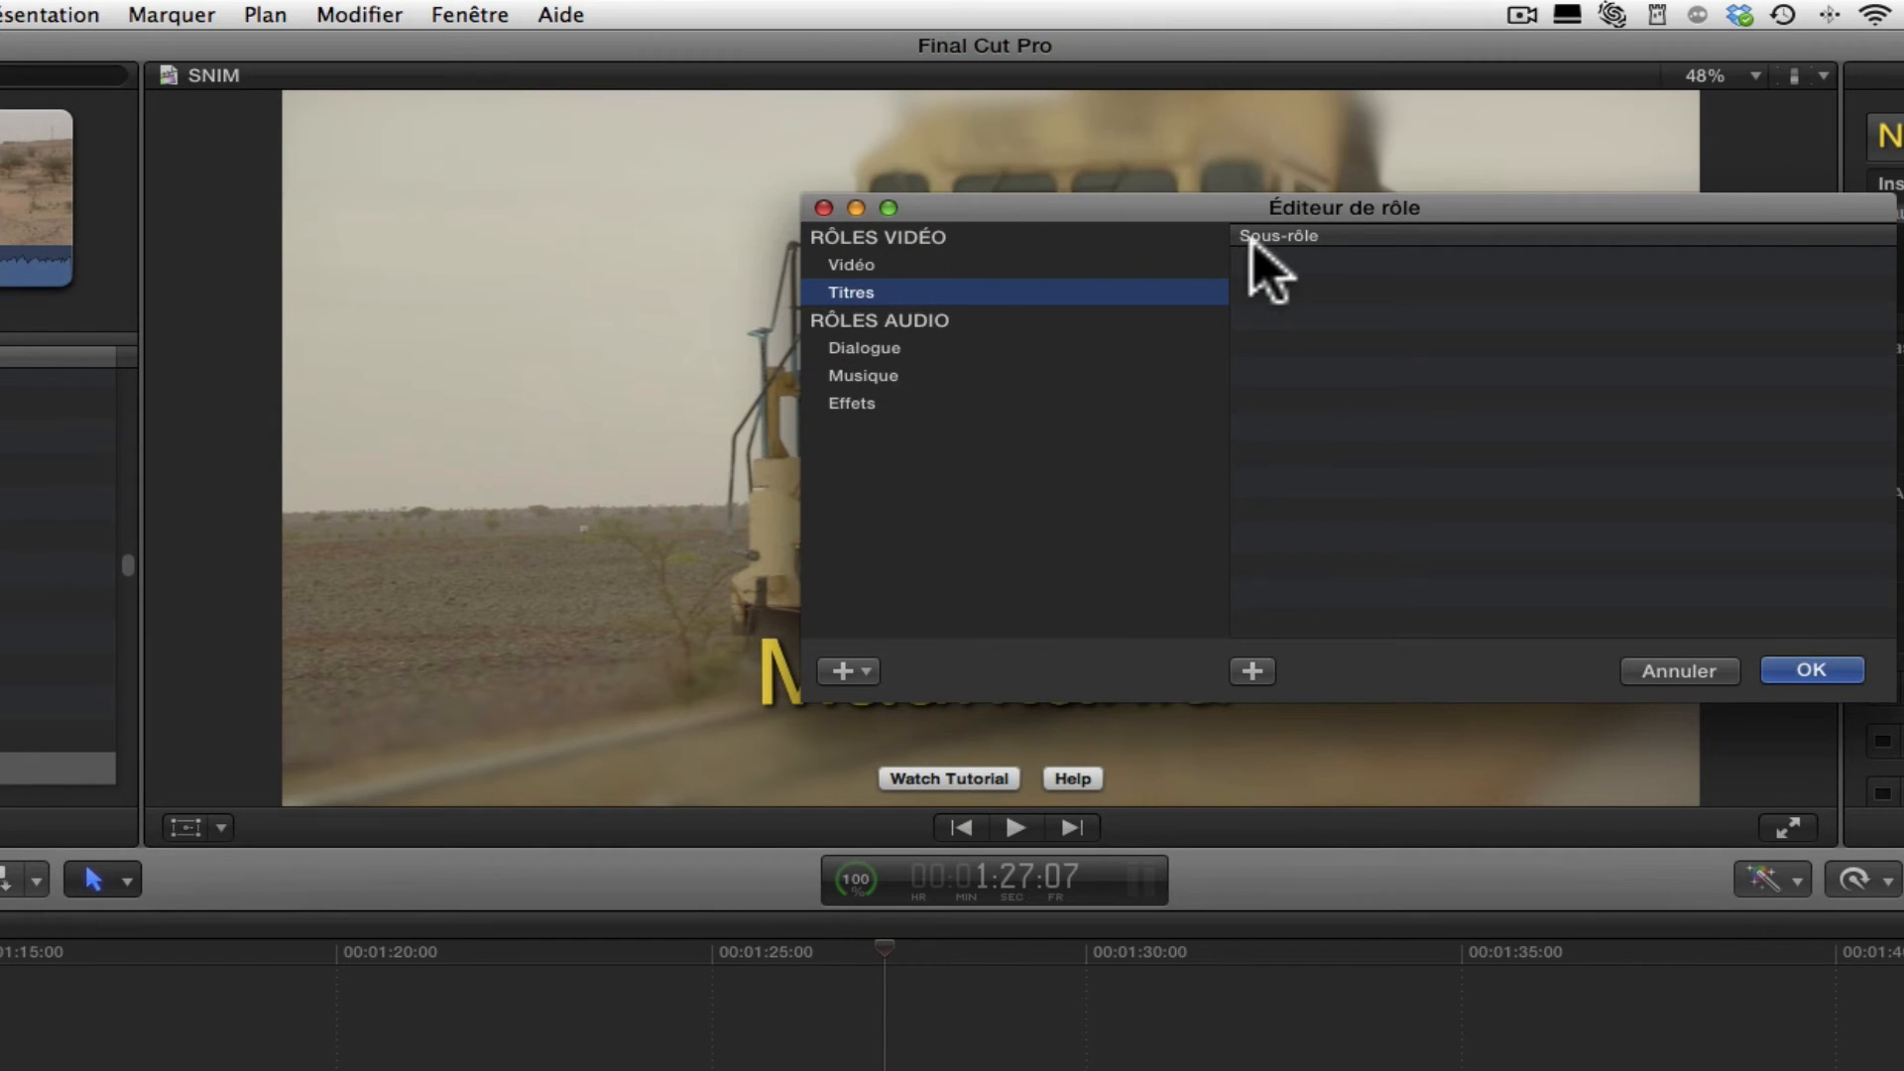
left_click(1251, 671)
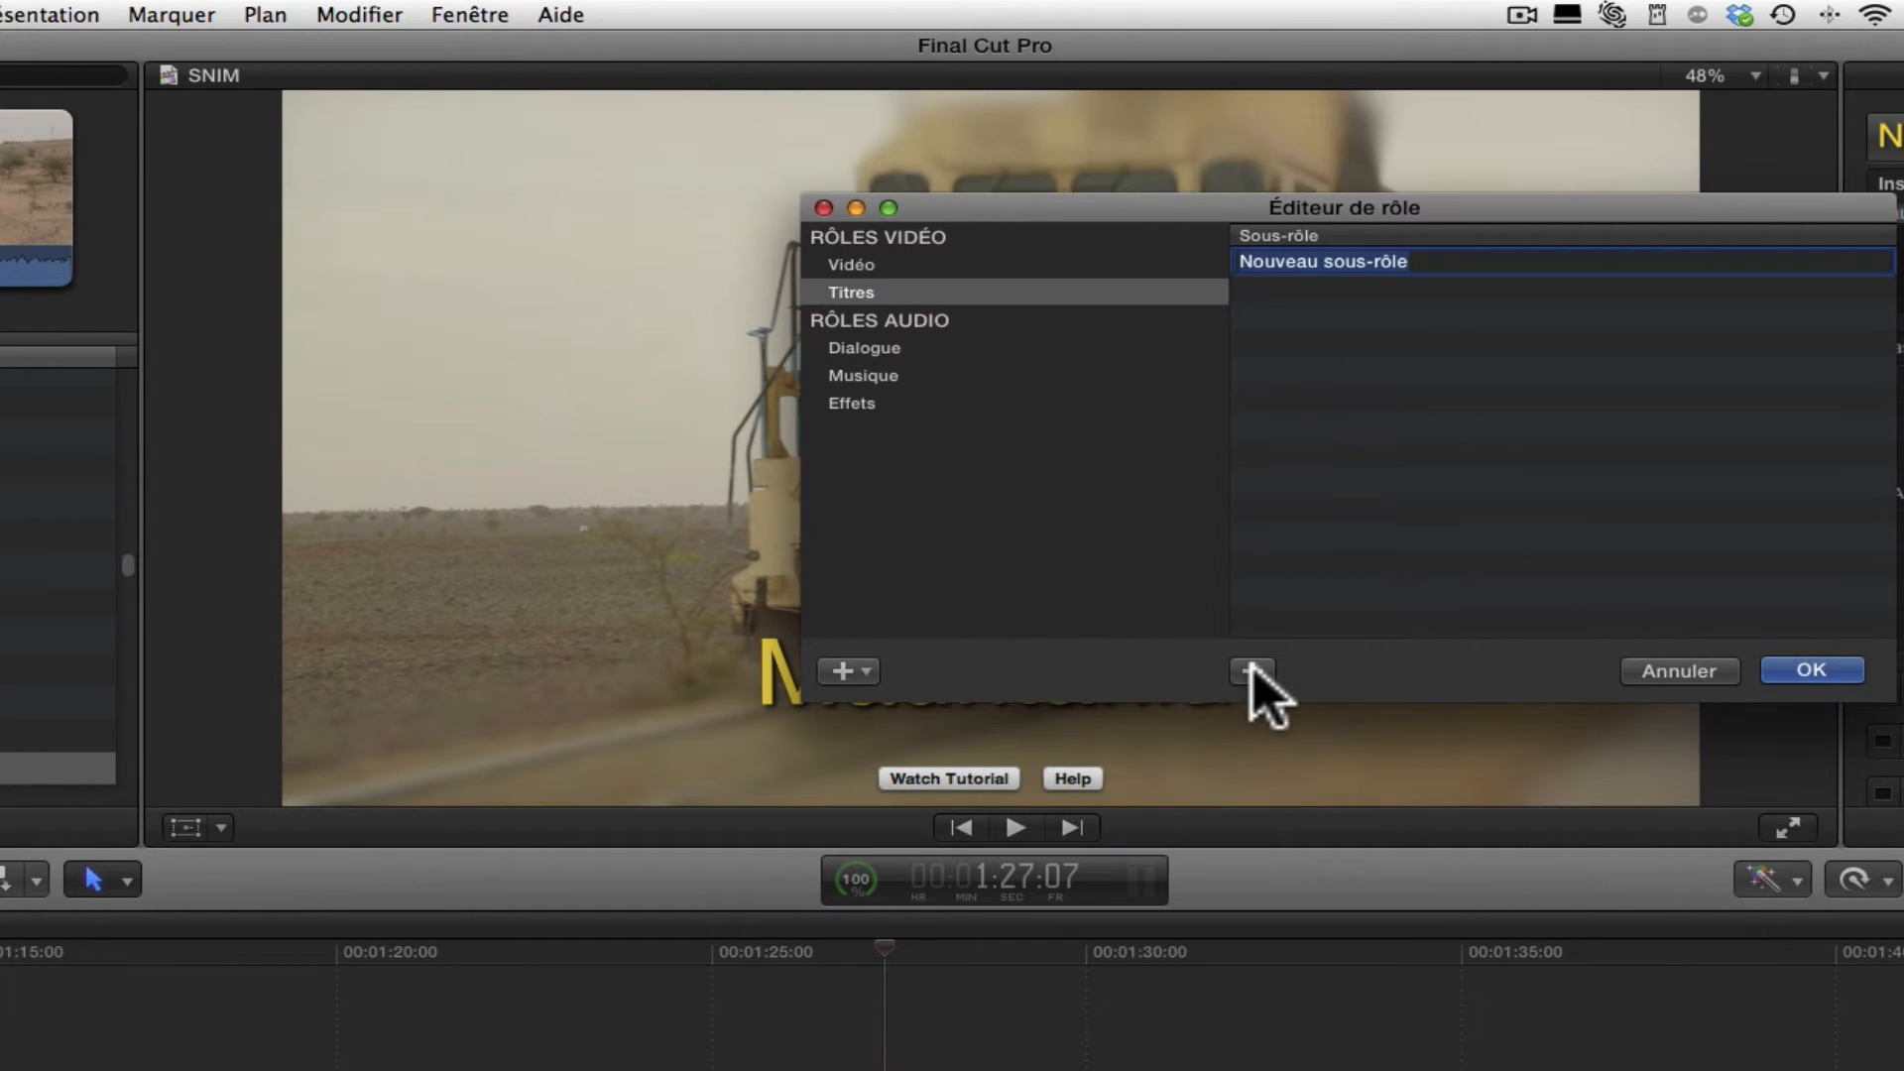
type("titres Fr")
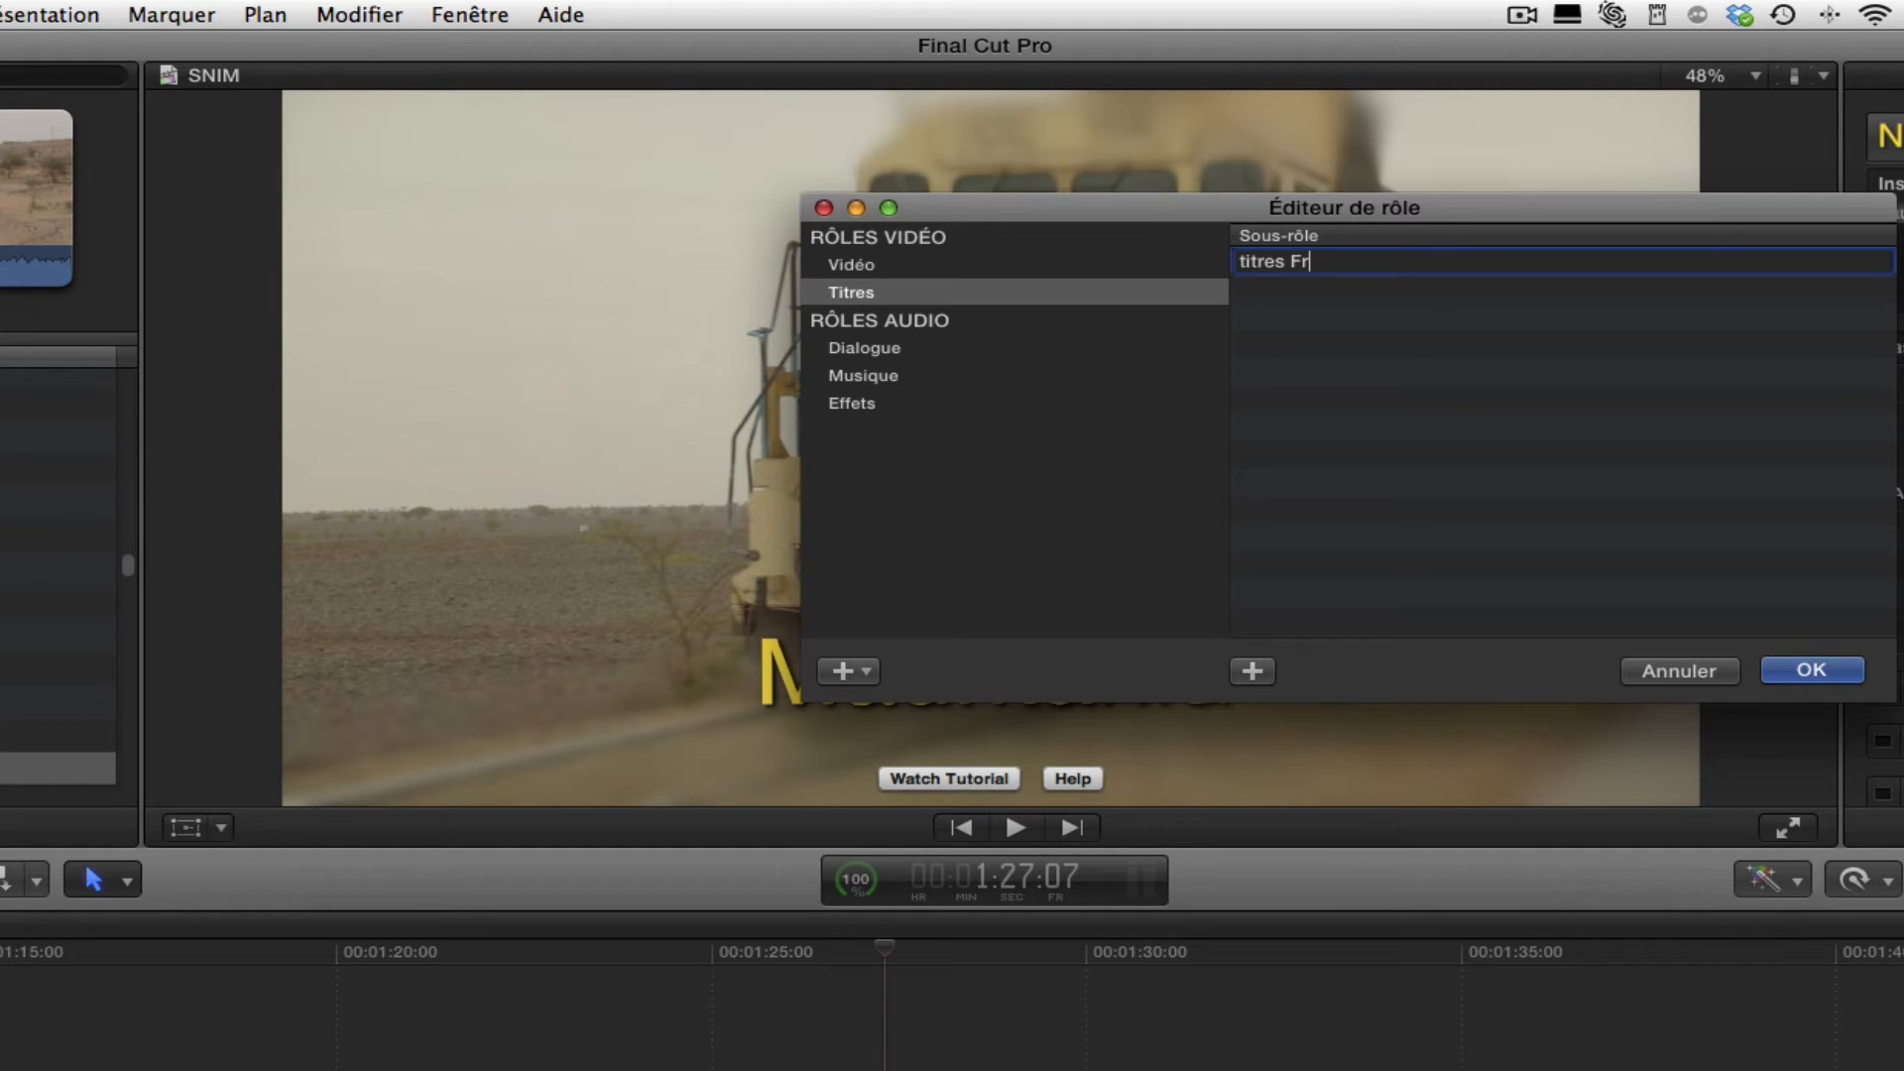
key("Return")
Add the sub-roles "titres GB" and "titres Es" under Titres and apply the role changes
left_click(1251, 670)
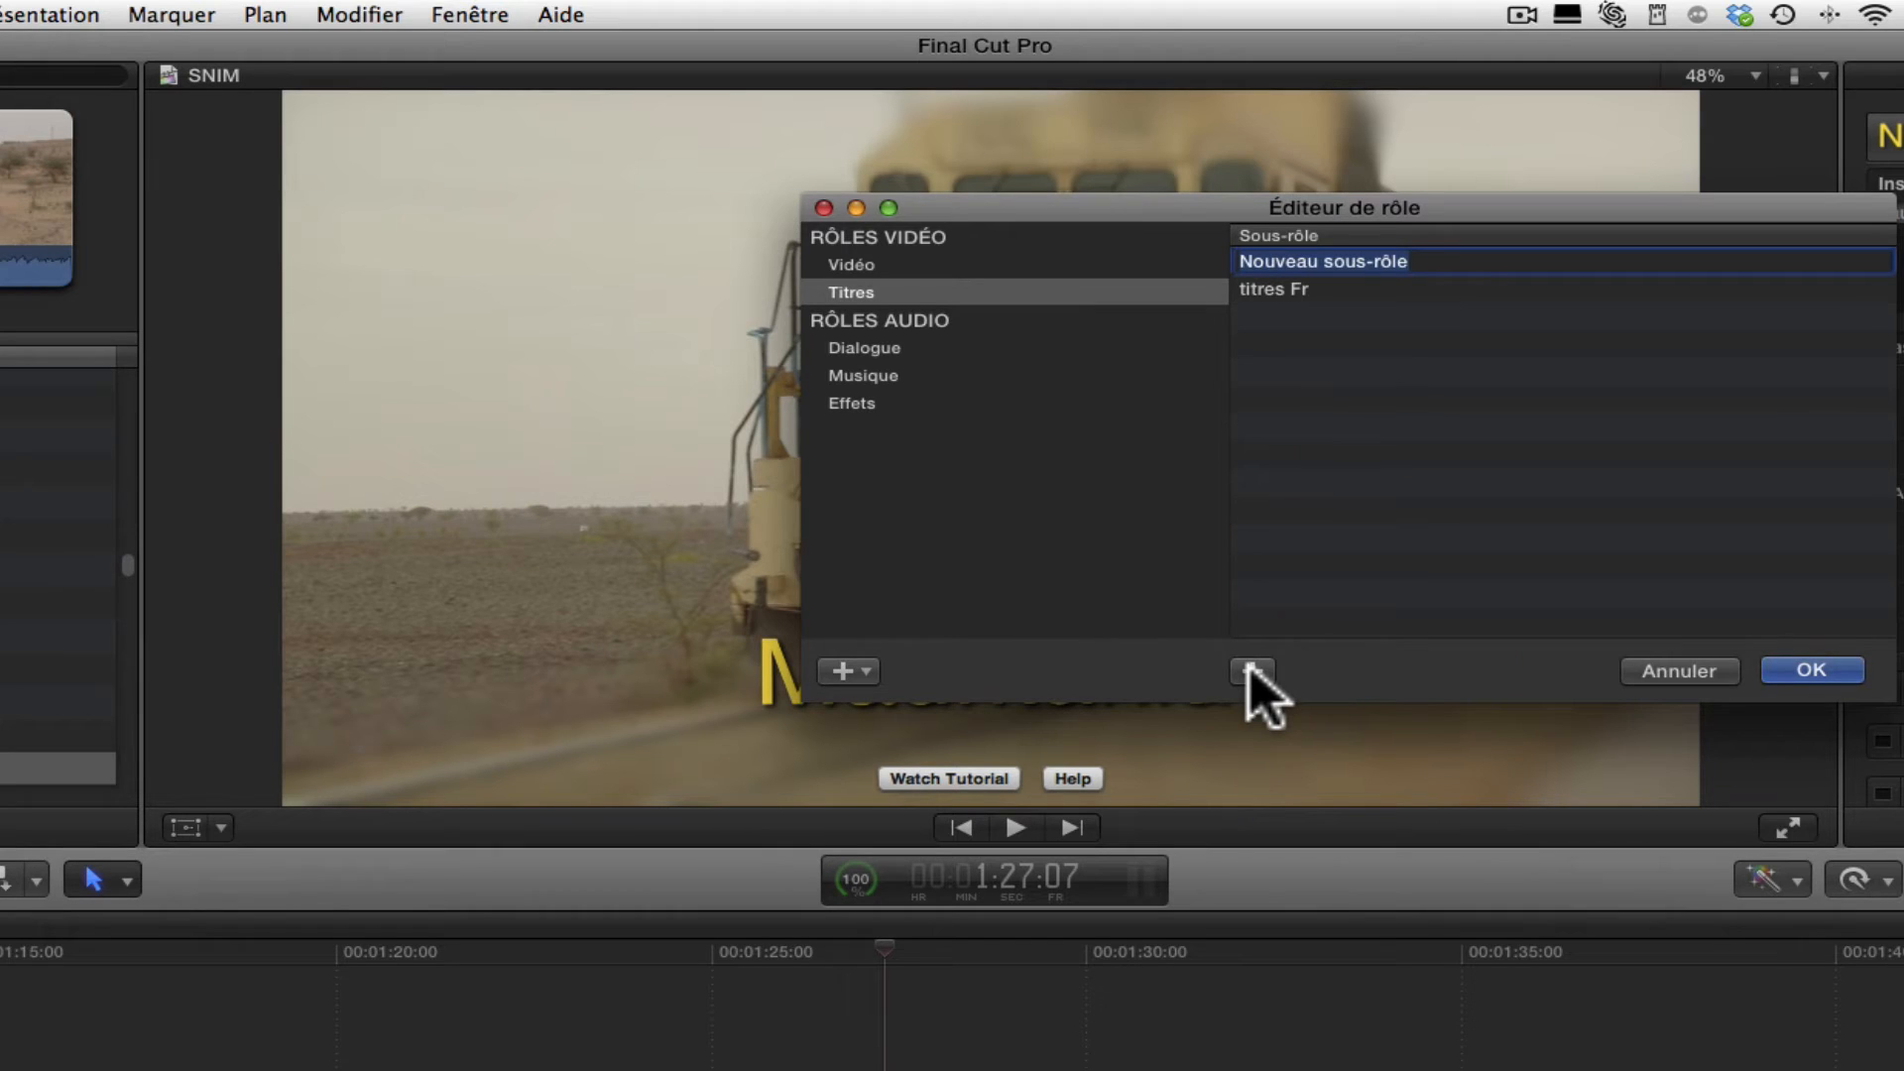
type("T")
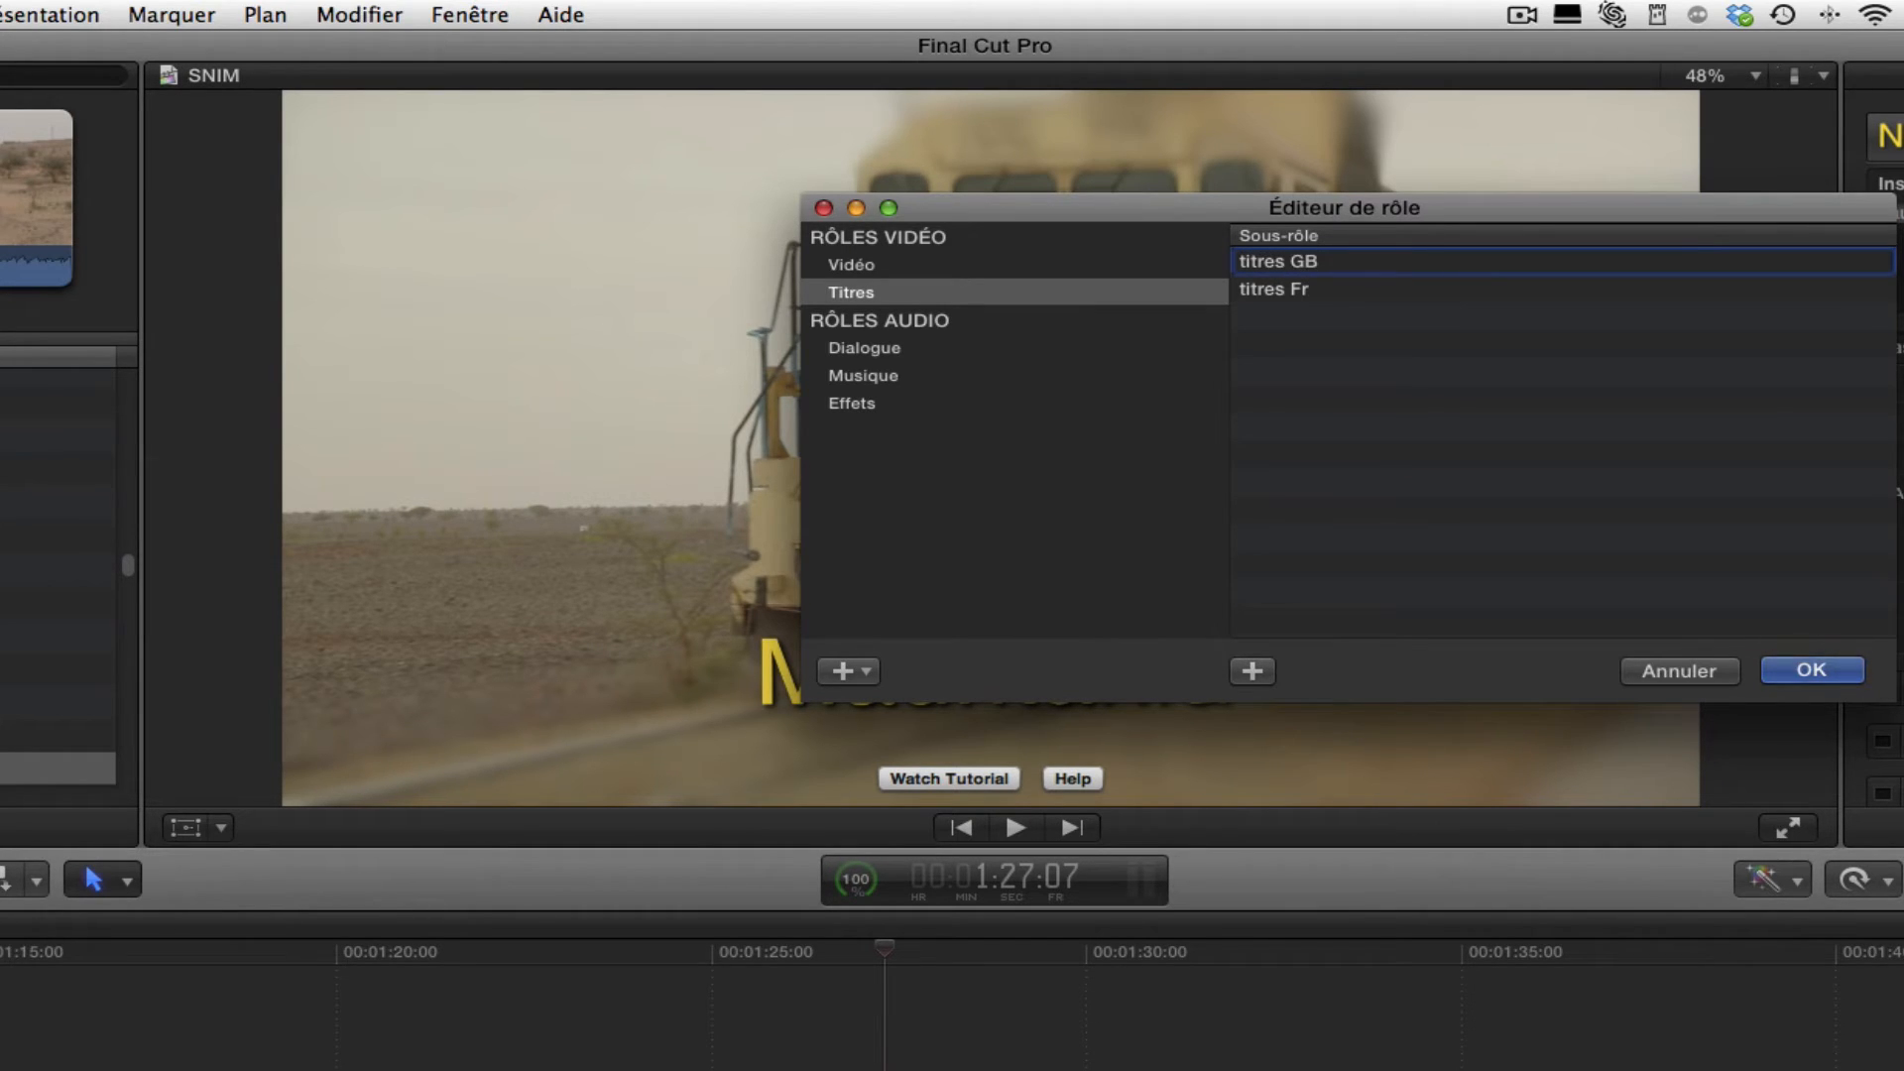
key("Return")
left_click(1252, 671)
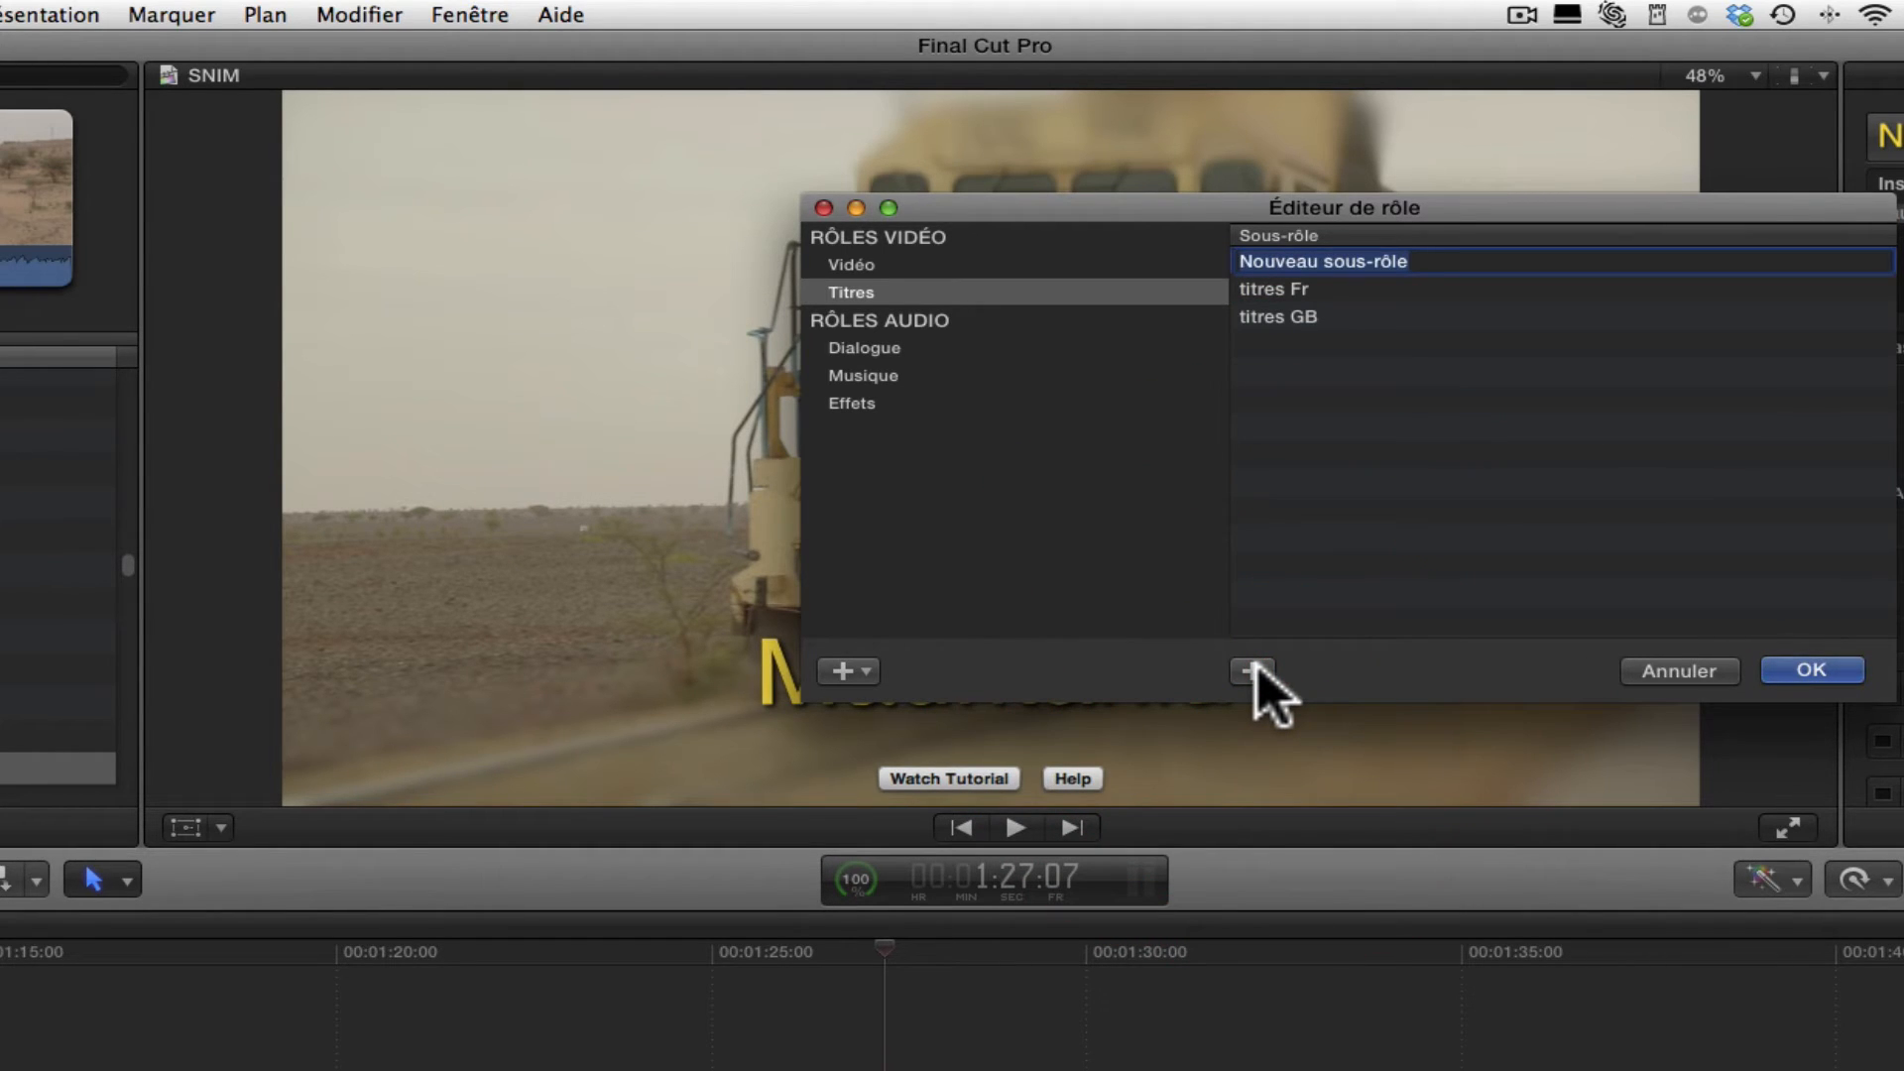
type("titres")
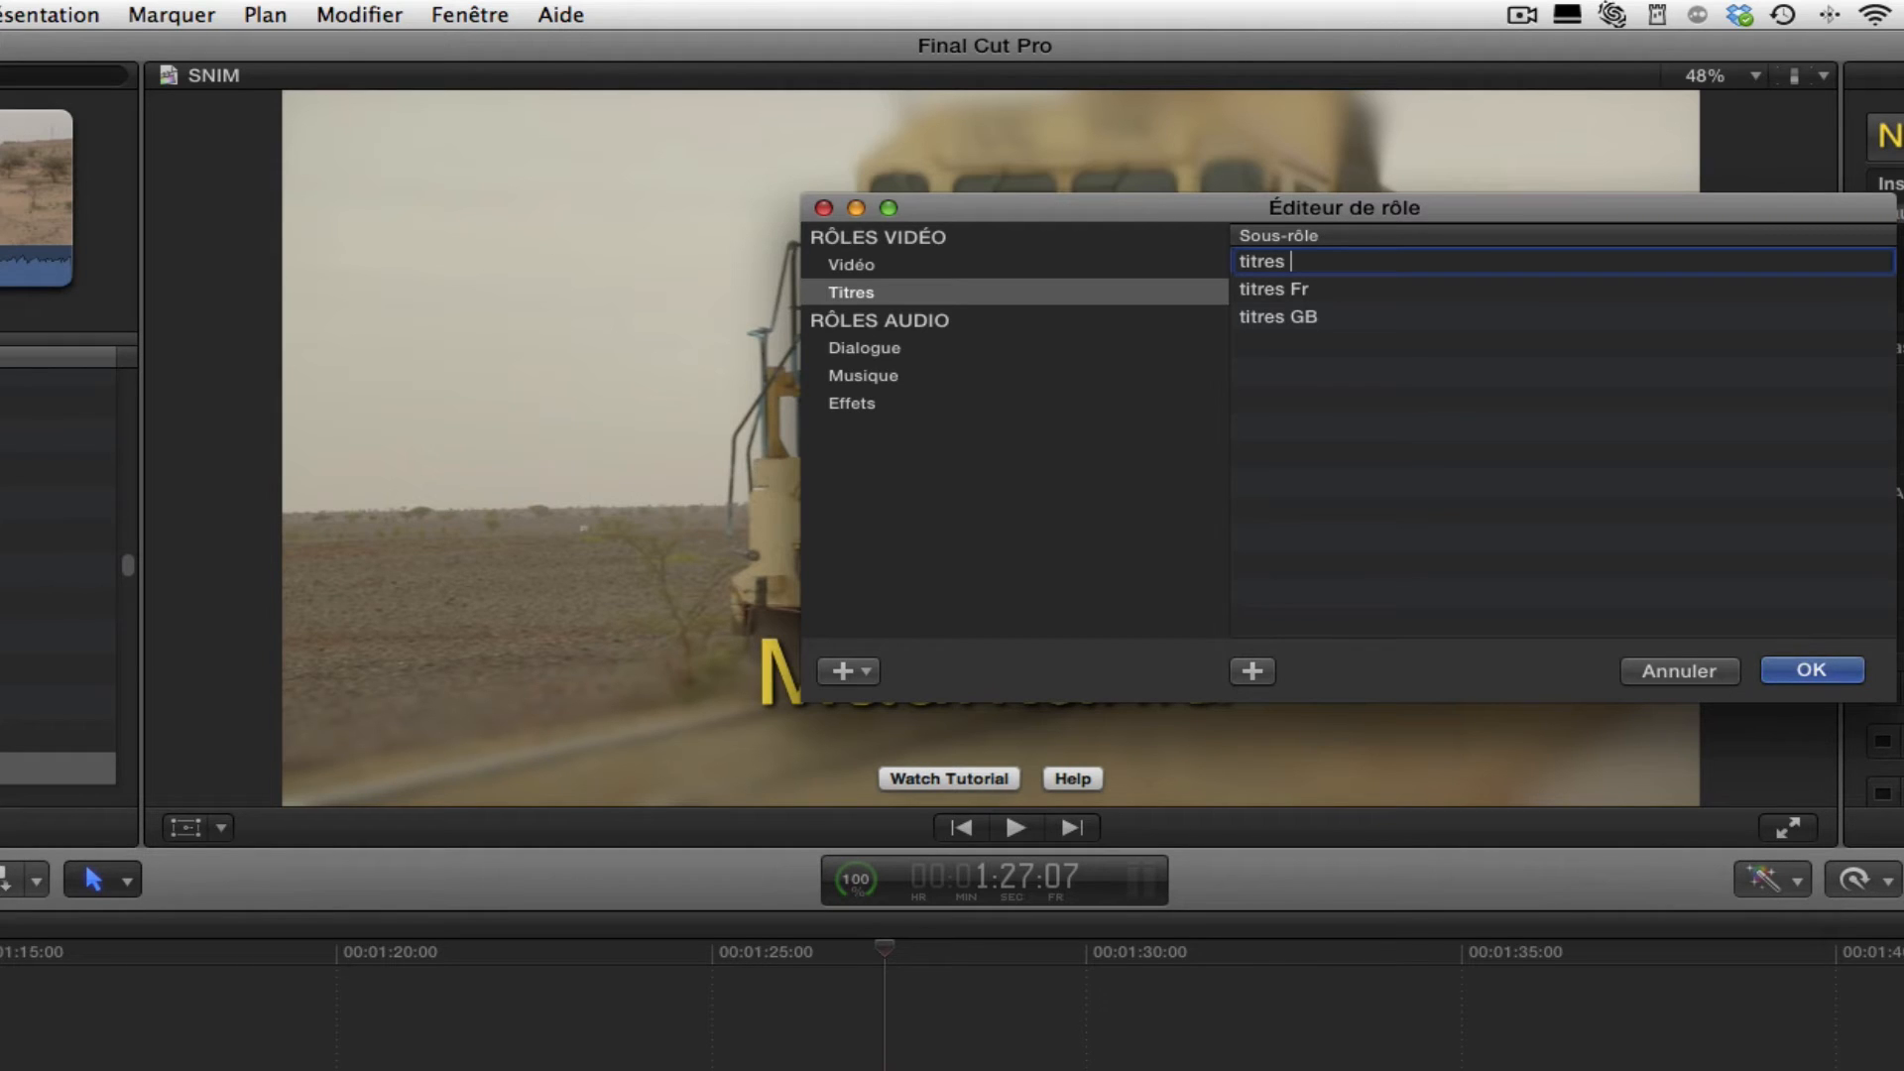
type(" Es")
key("Return")
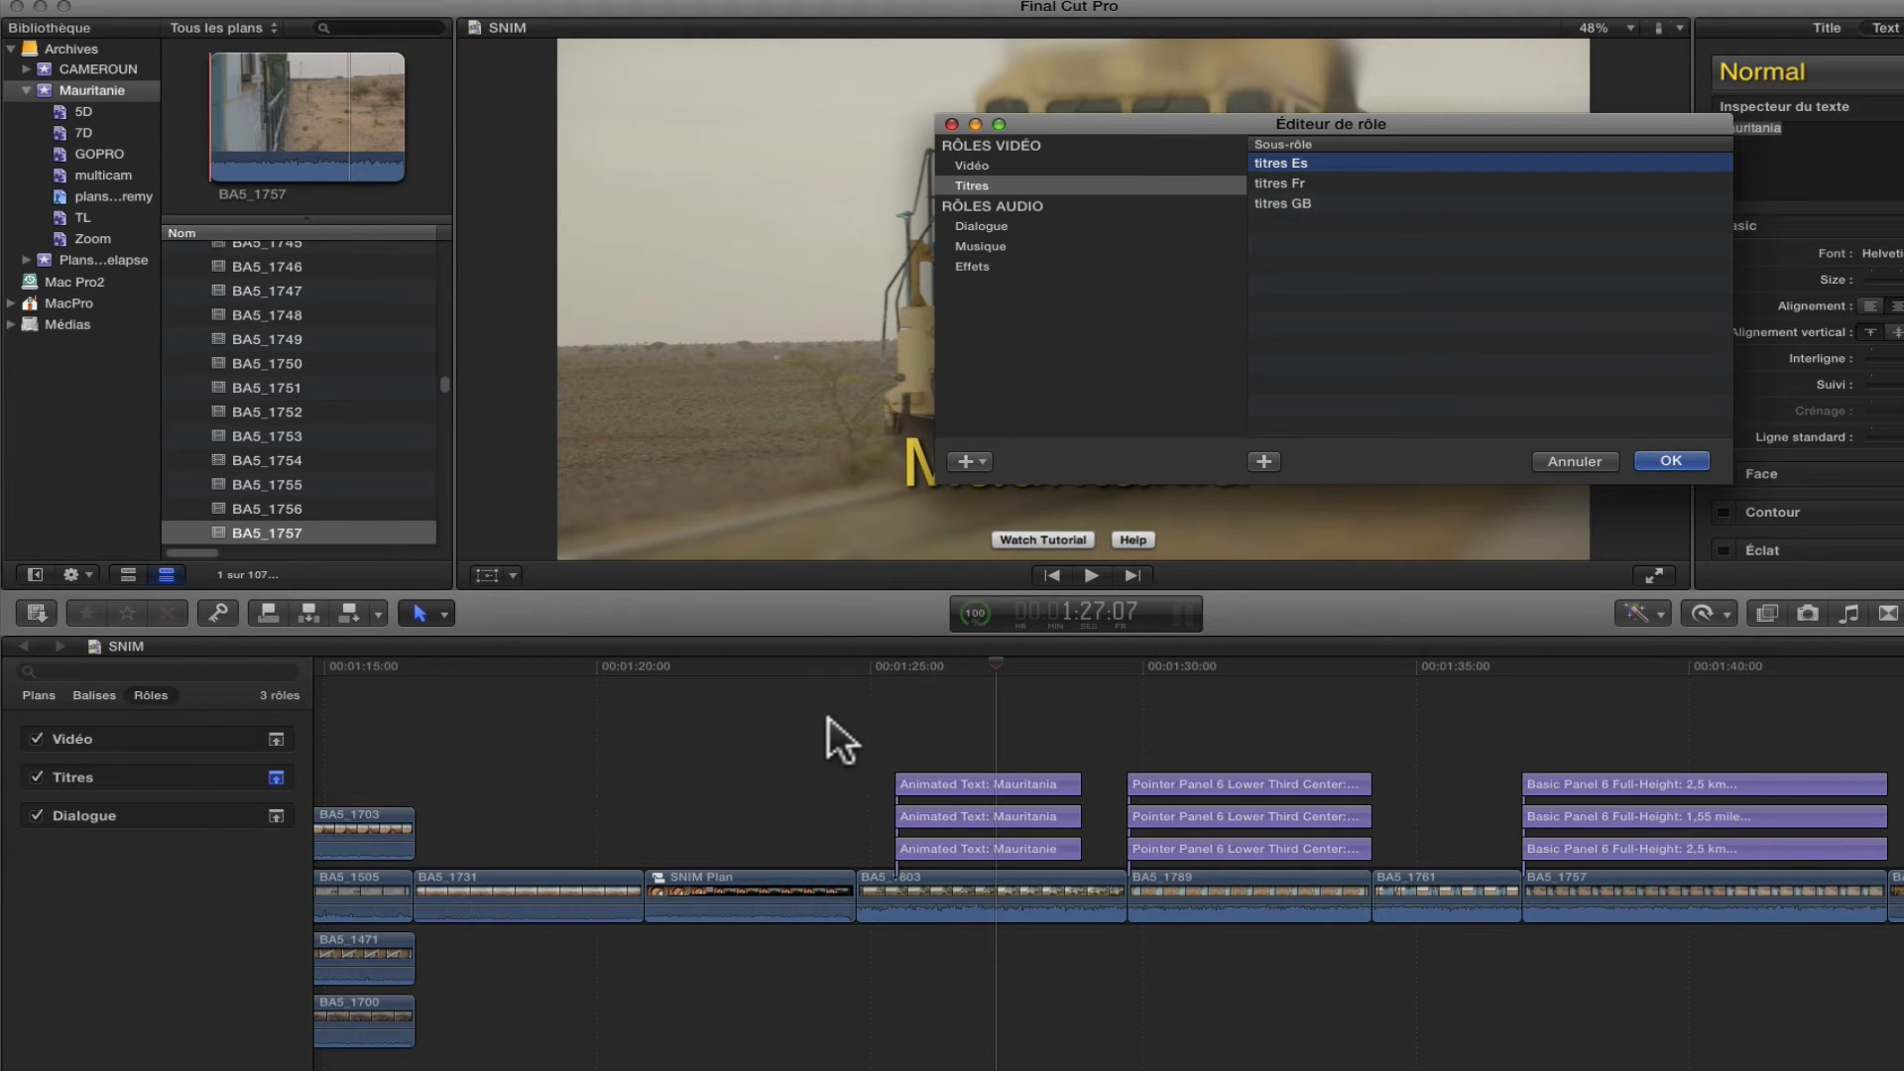
left_click(1656, 457)
Assign the titres Es sub-role to the three titles in the top layer
left_click_drag(823, 727, 1647, 784)
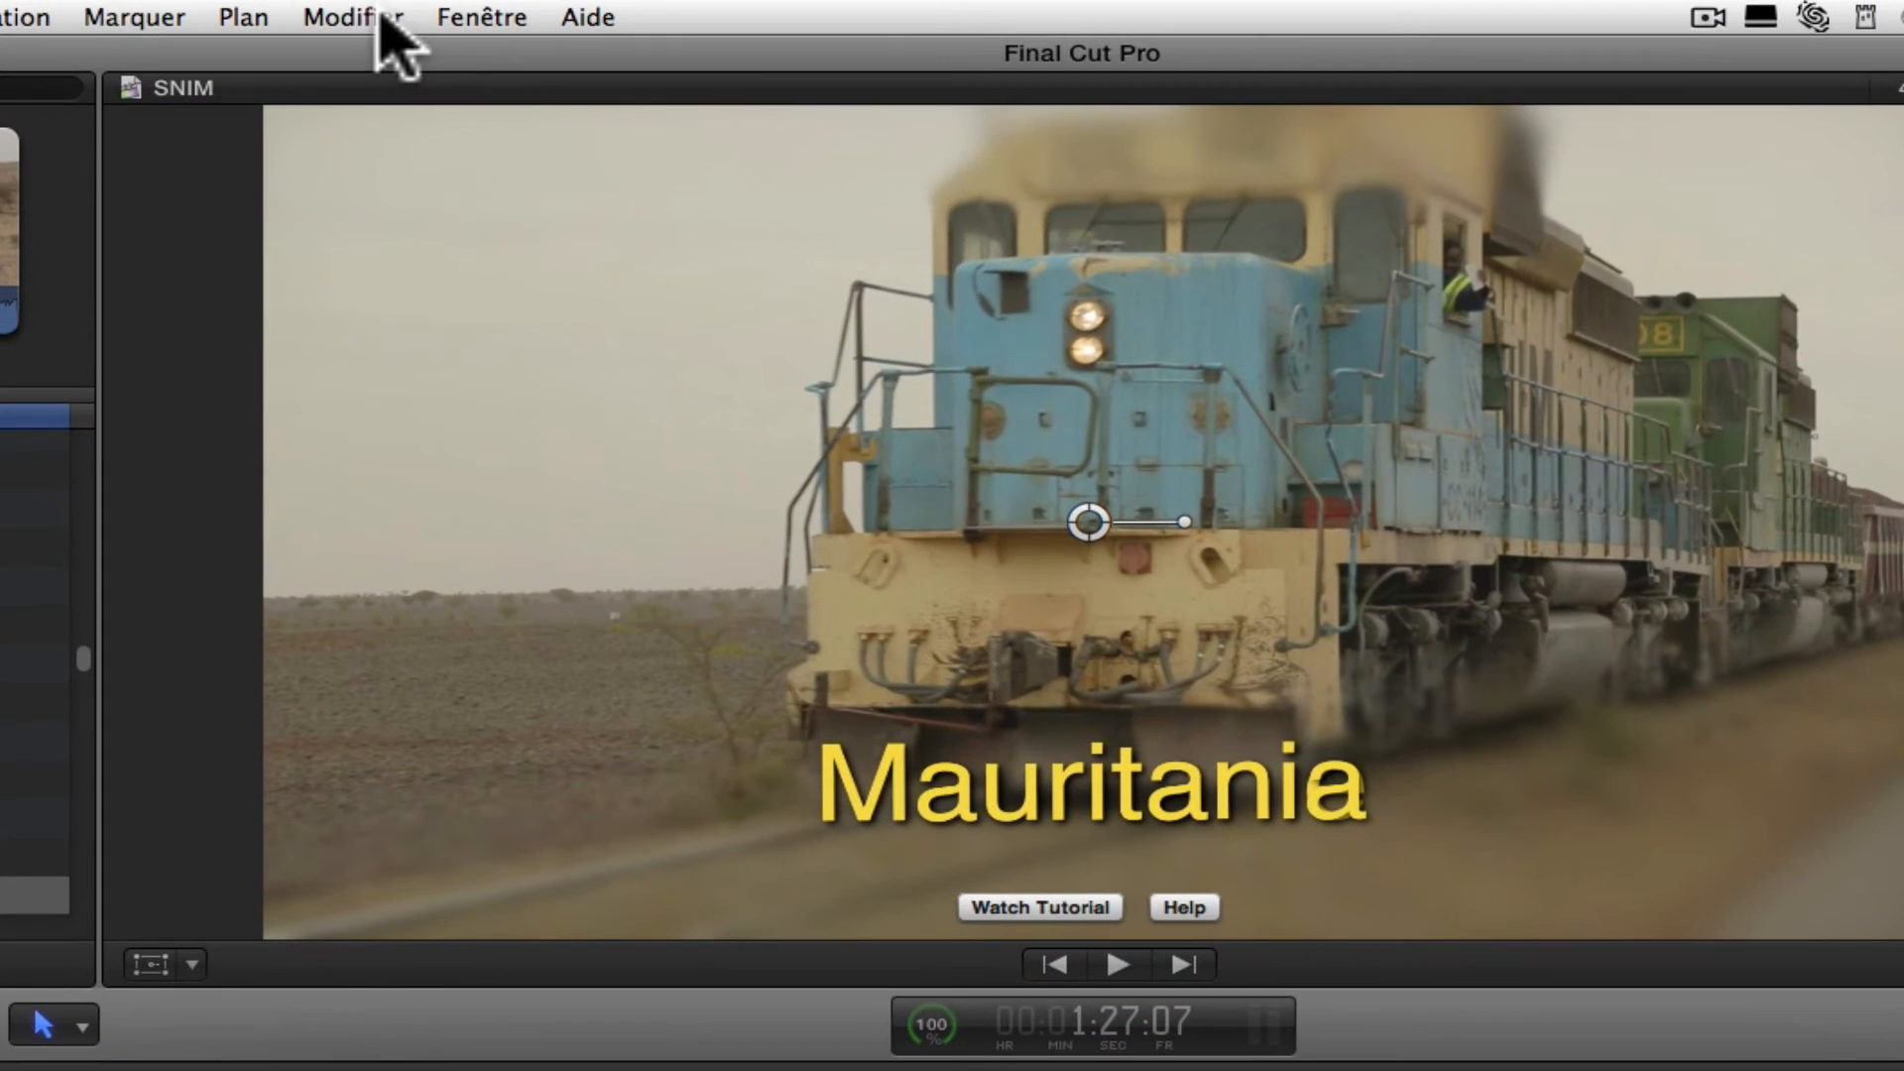
left_click(634, 1)
mouse_move(540, 529)
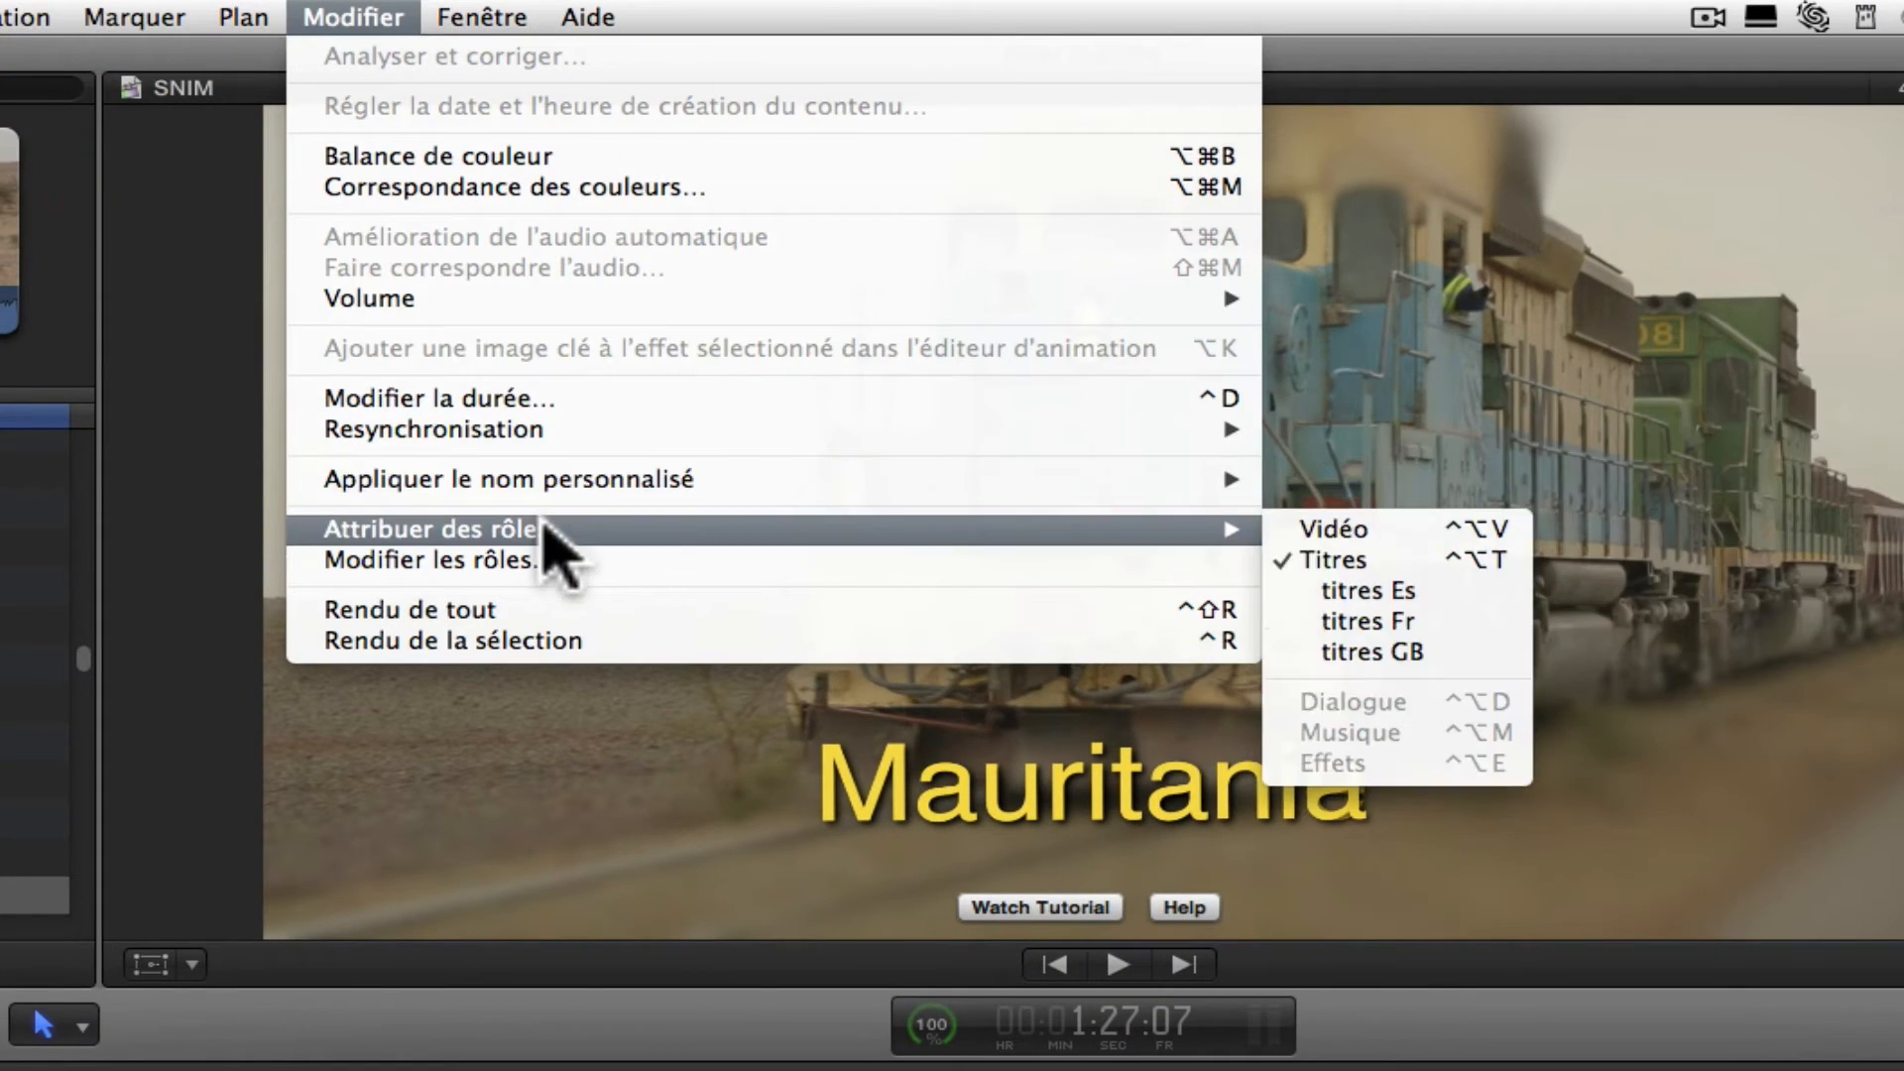
left_click(1498, 590)
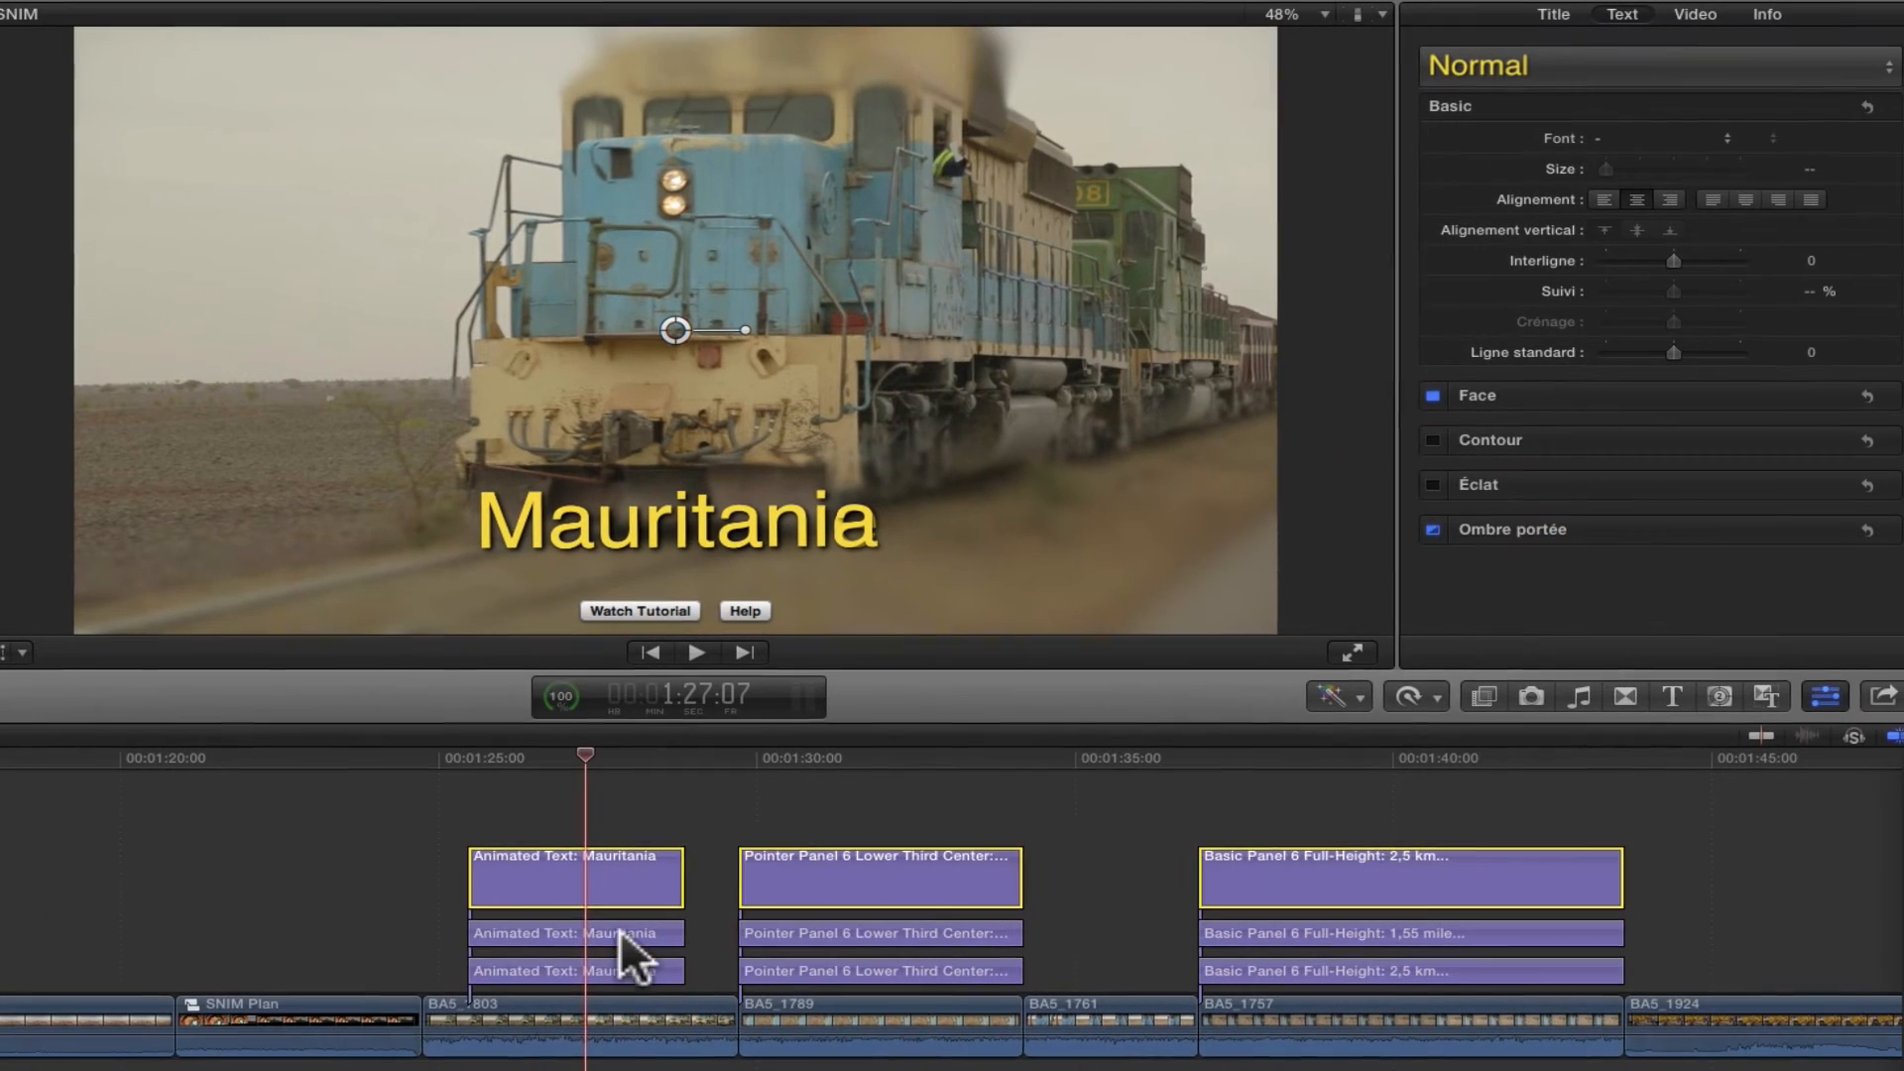
Assign the titres GB sub-role to the three middle-layer titles: Mauritania, the arrow title and the 1,55 mile panel
left_click(622, 927)
left_click(848, 932, "super")
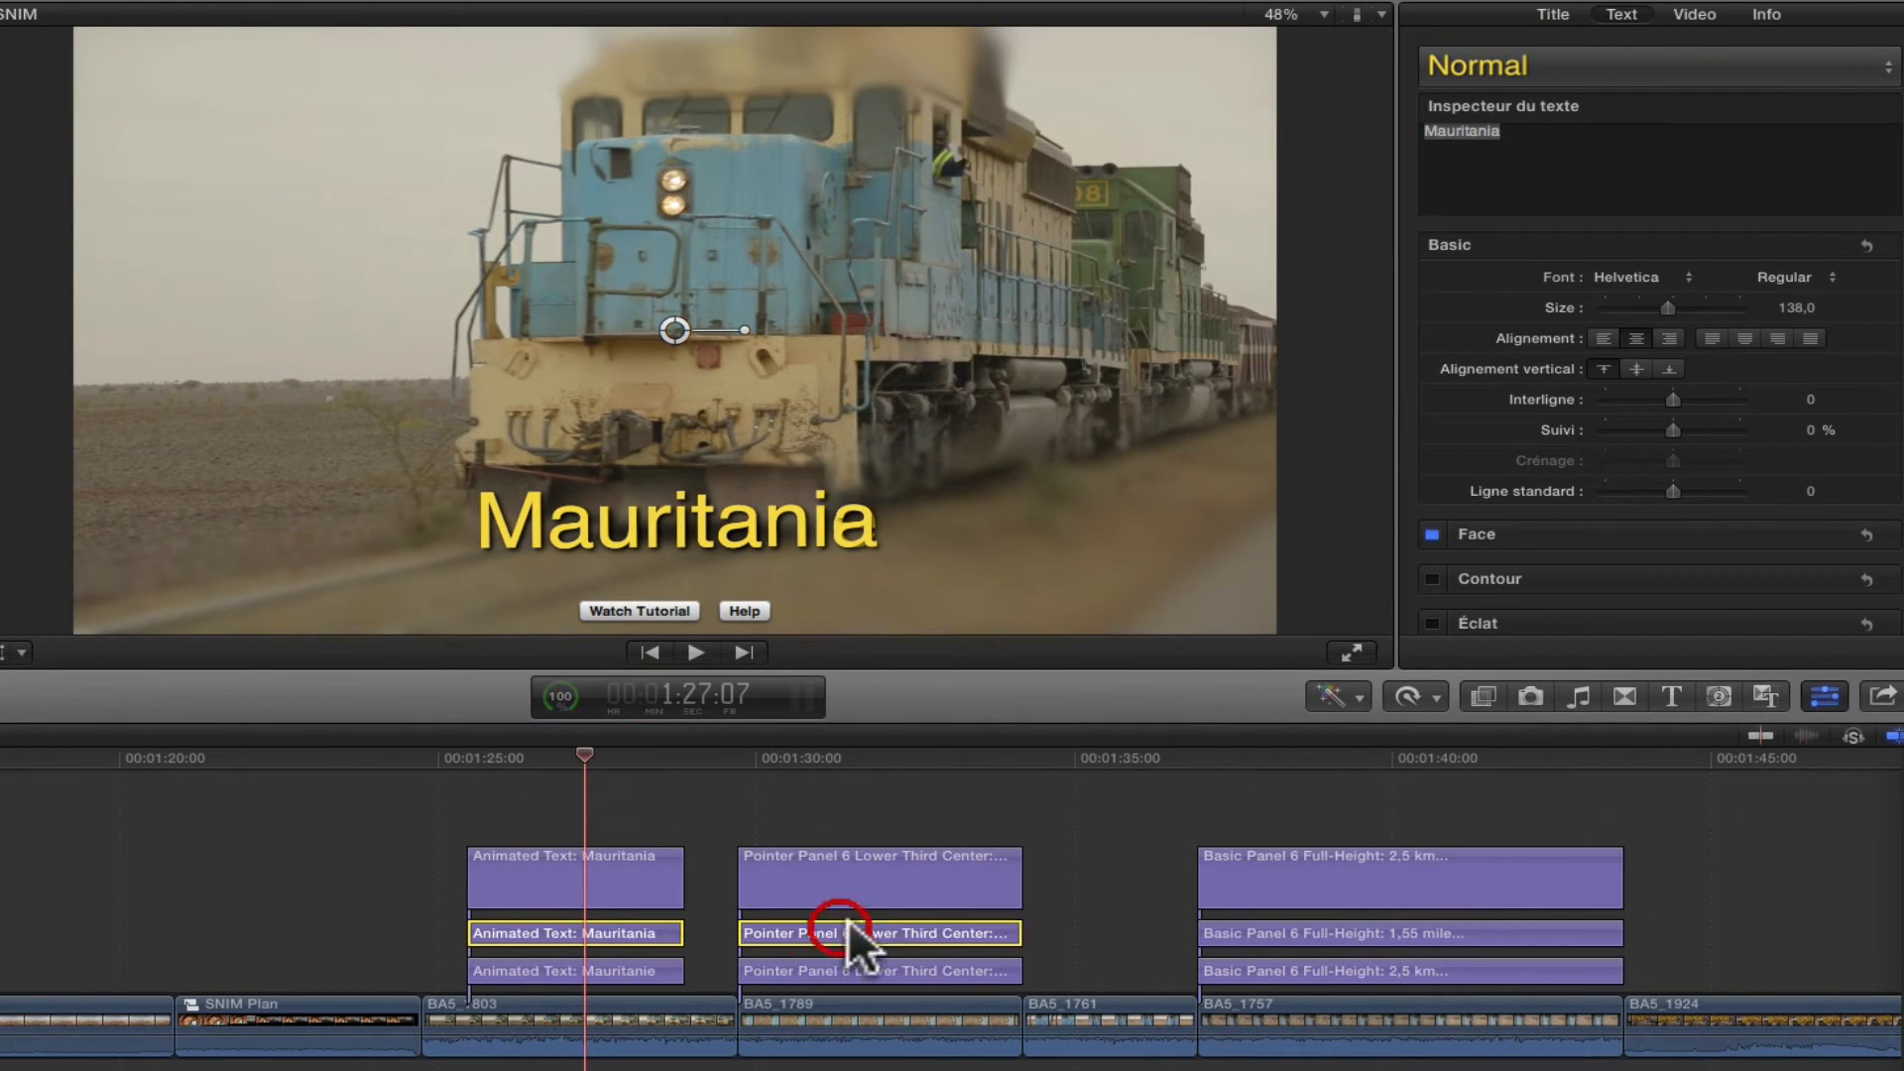
left_click(1270, 922, "super")
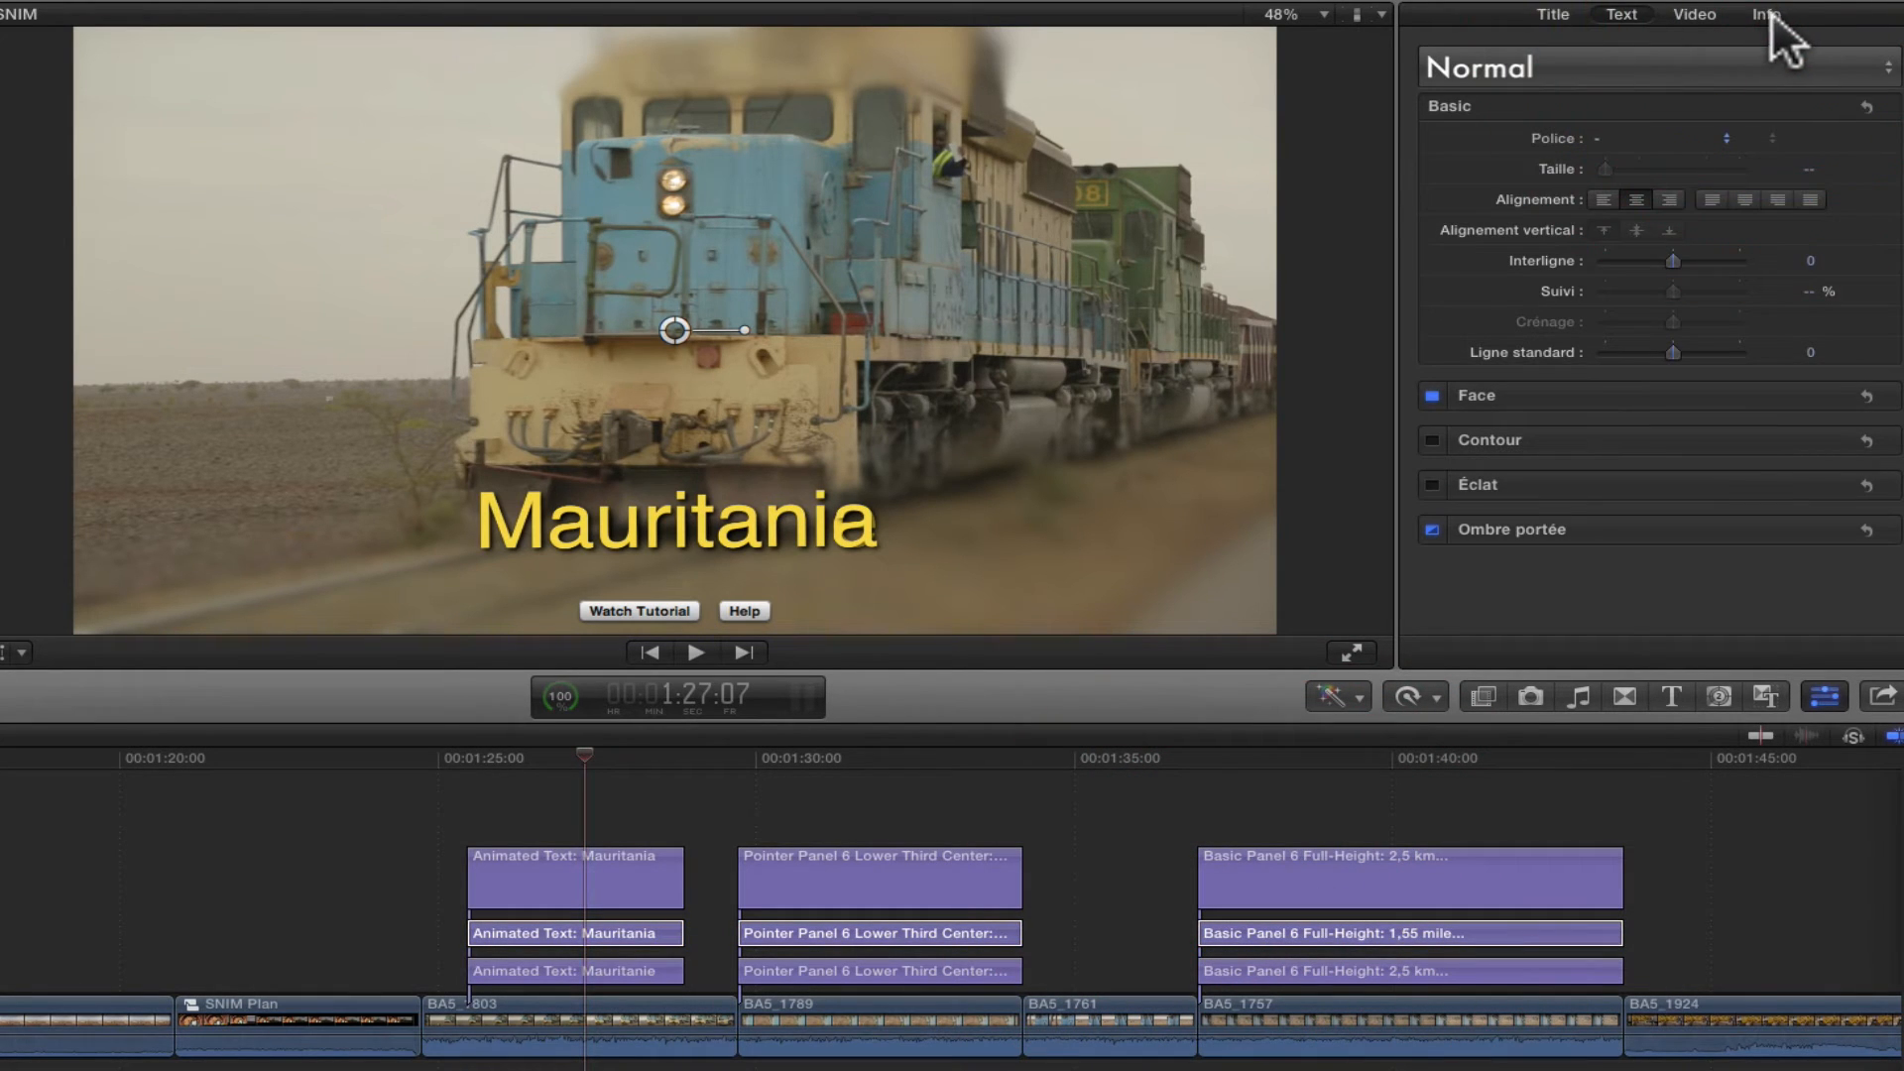
left_click(1764, 14)
left_click(1881, 159)
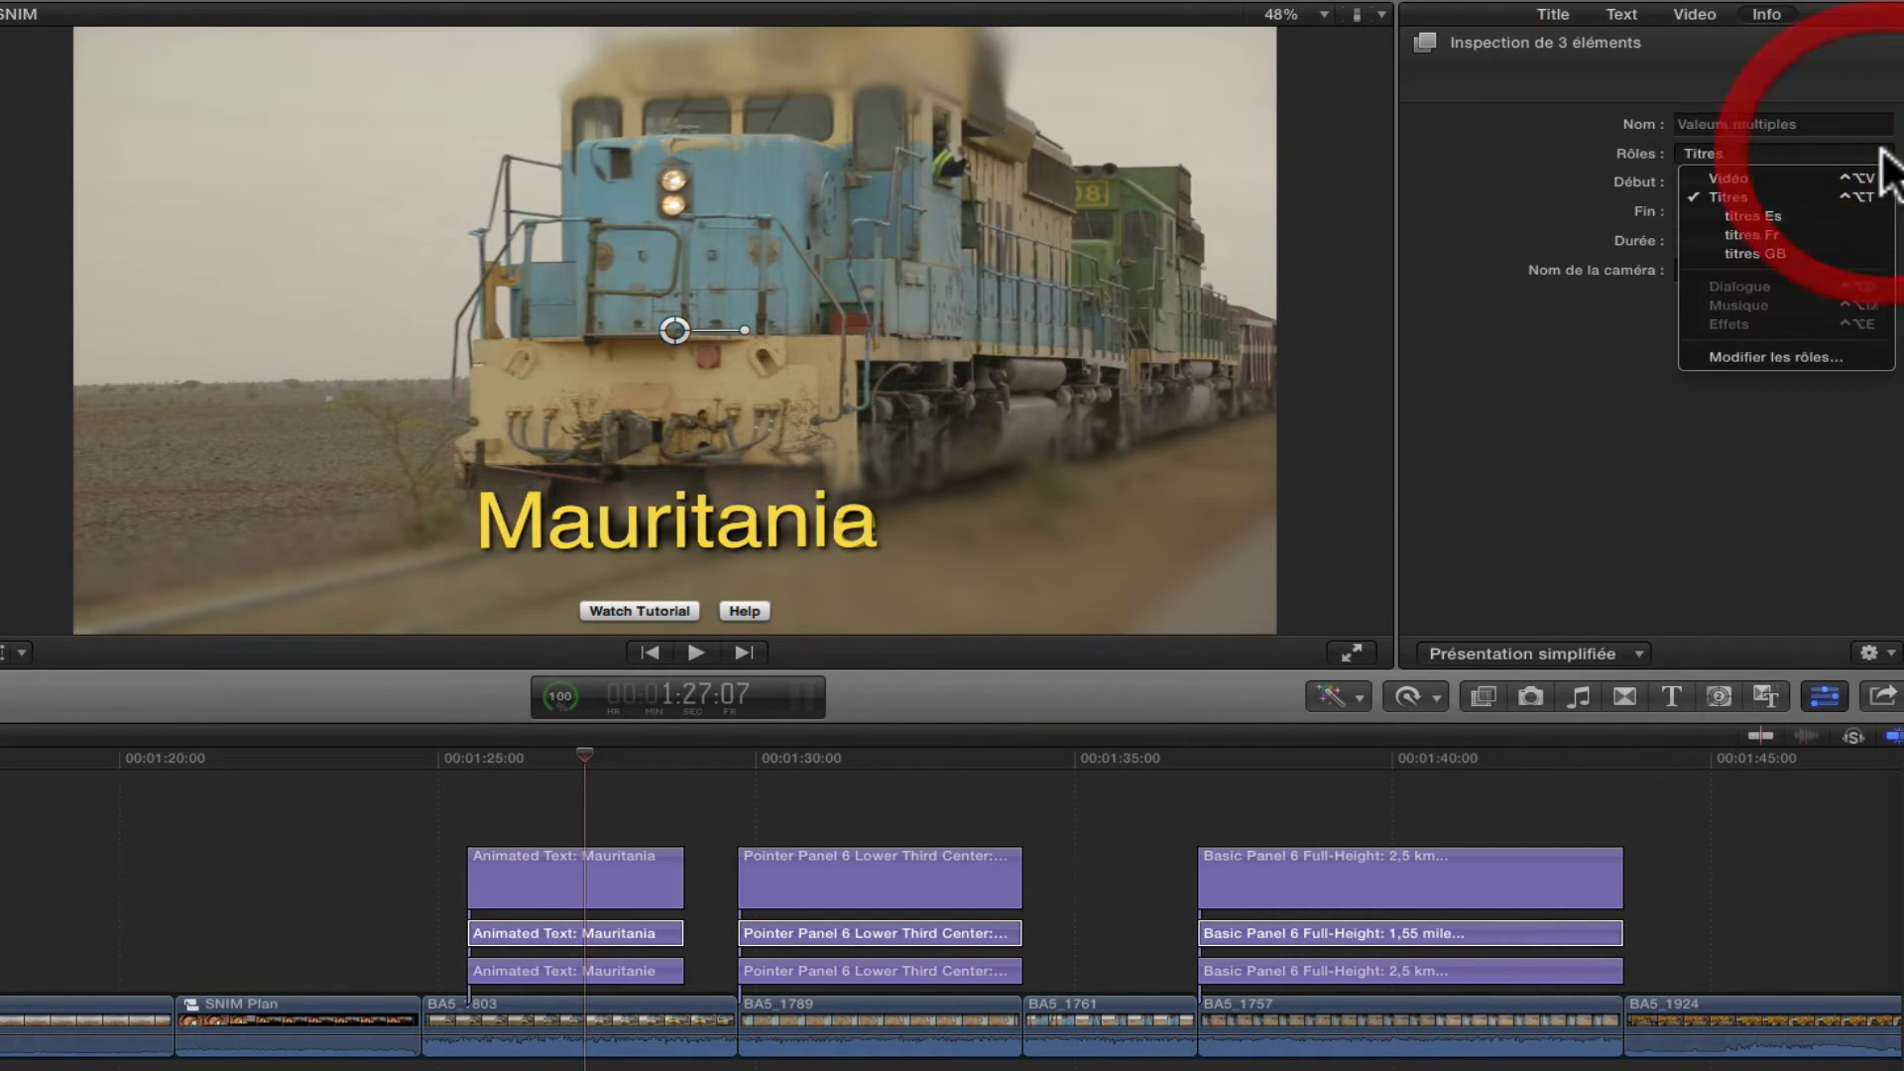
left_click(1727, 248)
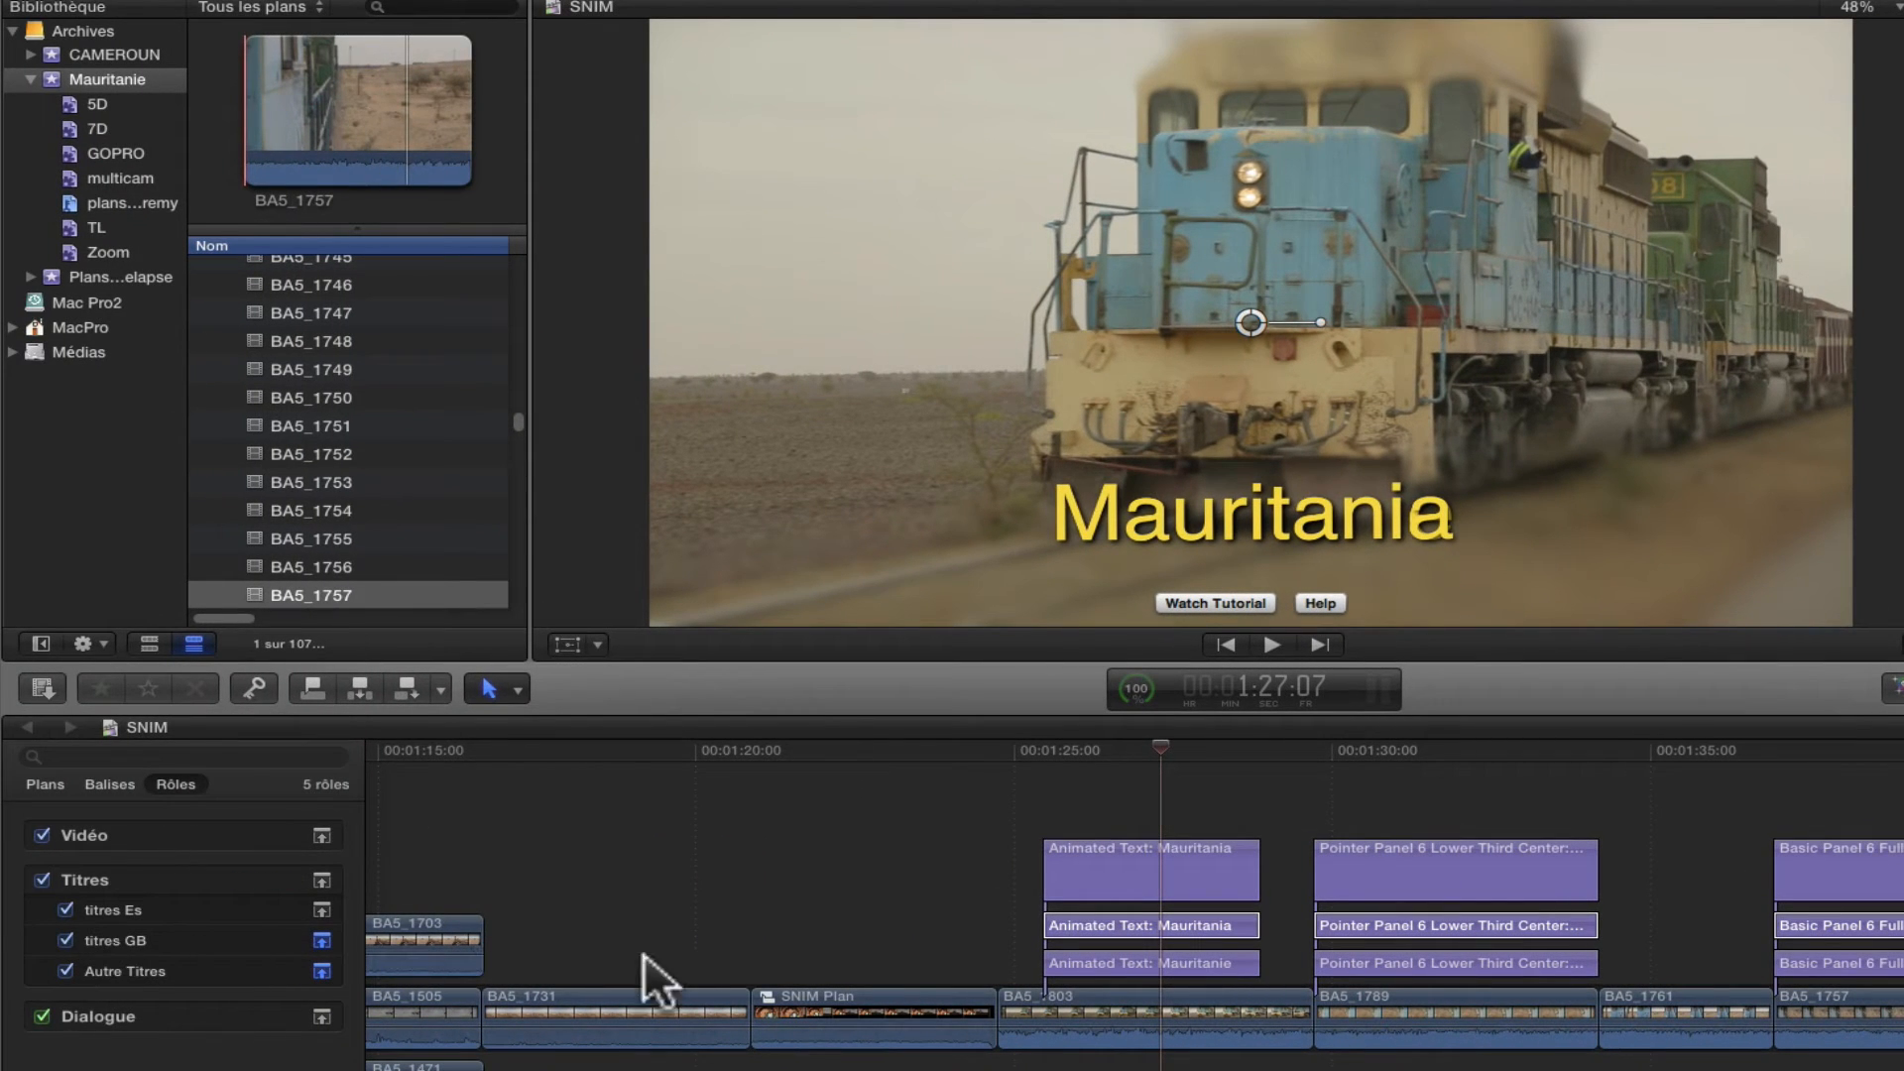
Assign the titres Fr sub-role to the three titles in the bottom title layer
left_click(1090, 966)
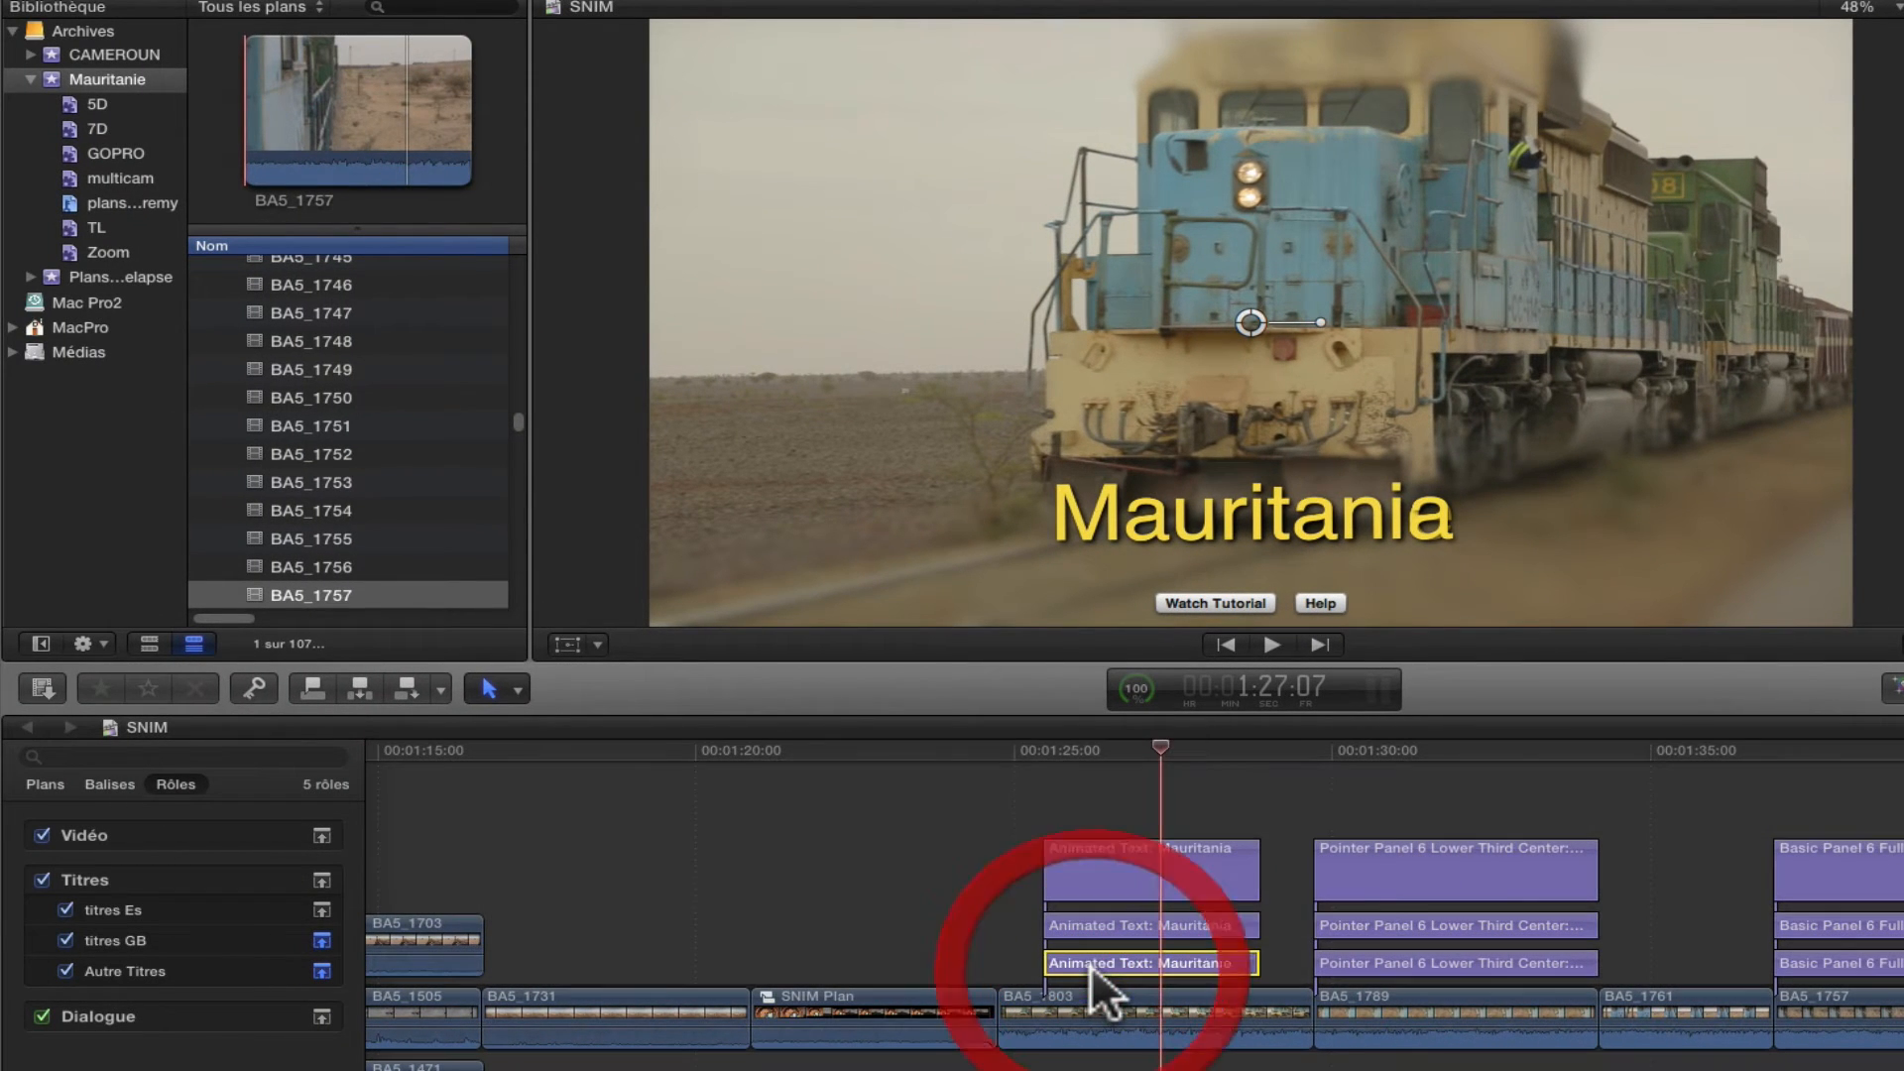
left_click(1408, 957, "super")
left_click(1830, 962, "super")
left_click(1829, 151)
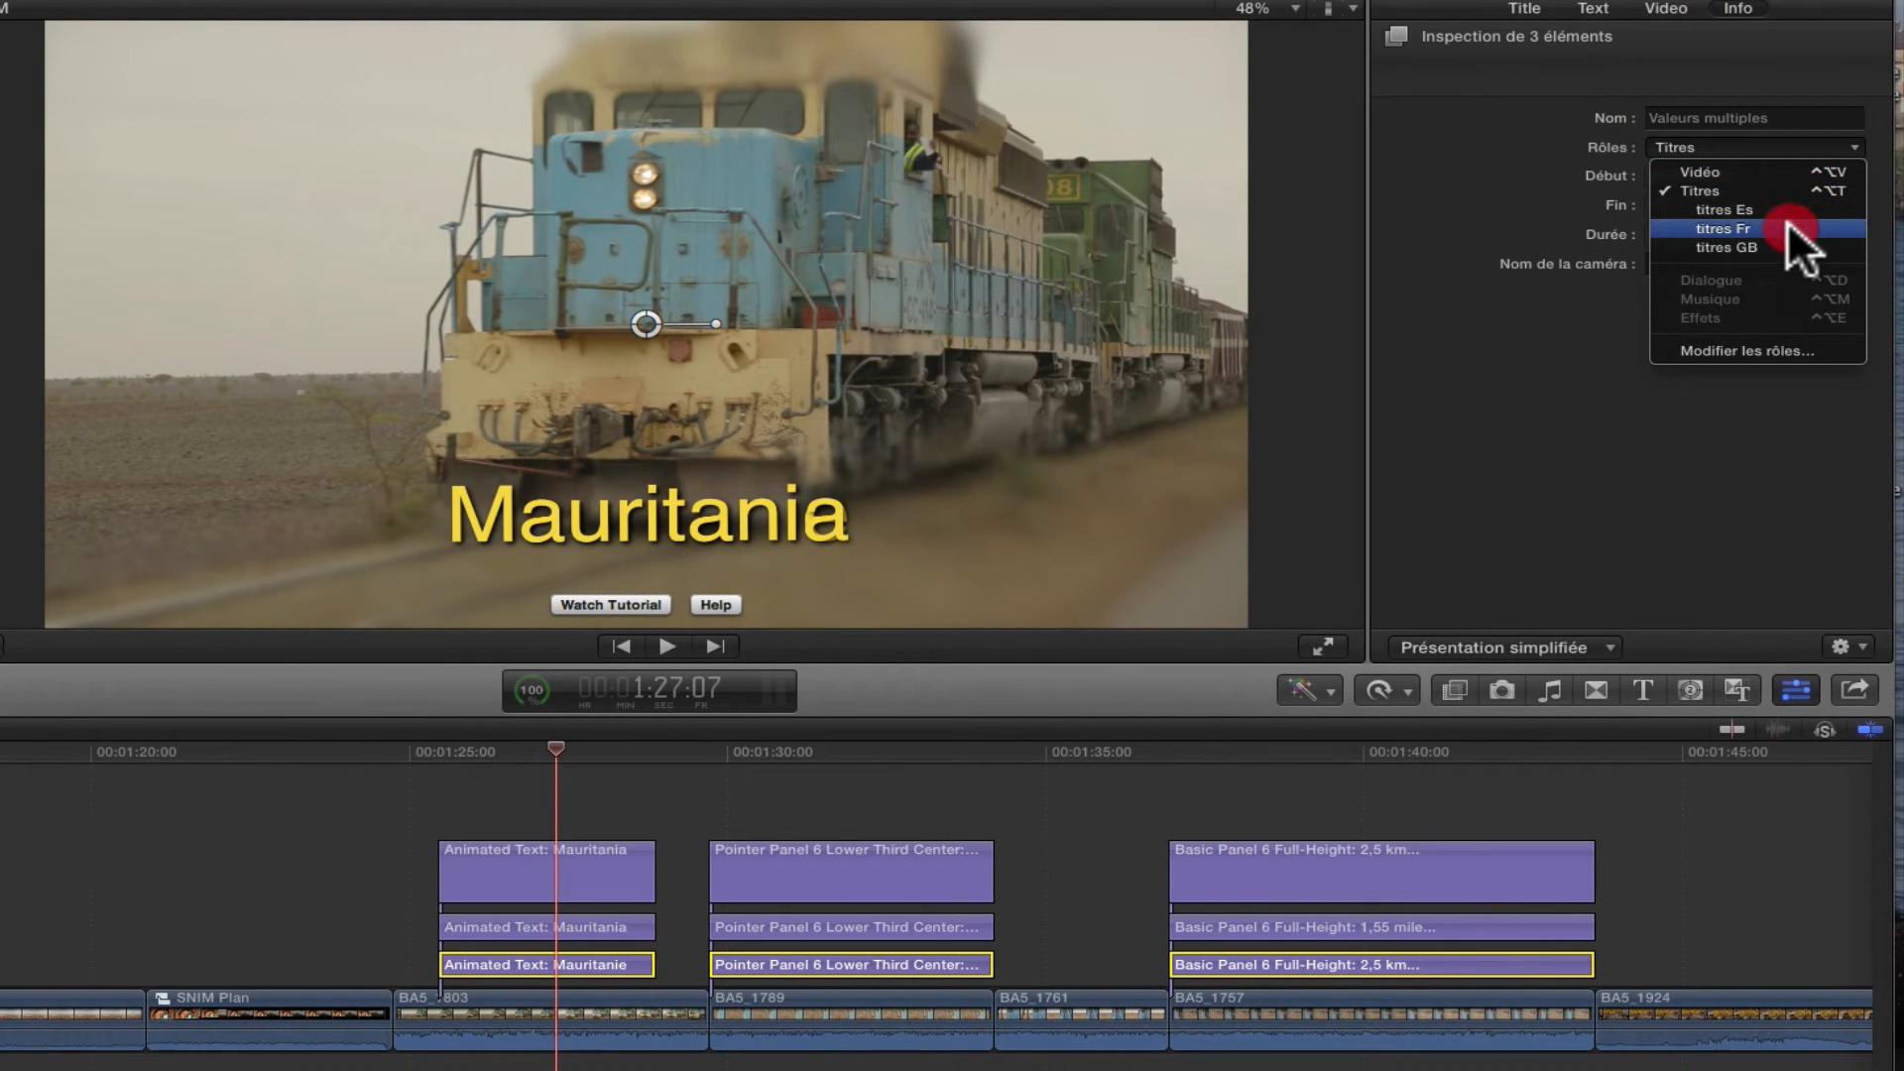
left_click(1787, 224)
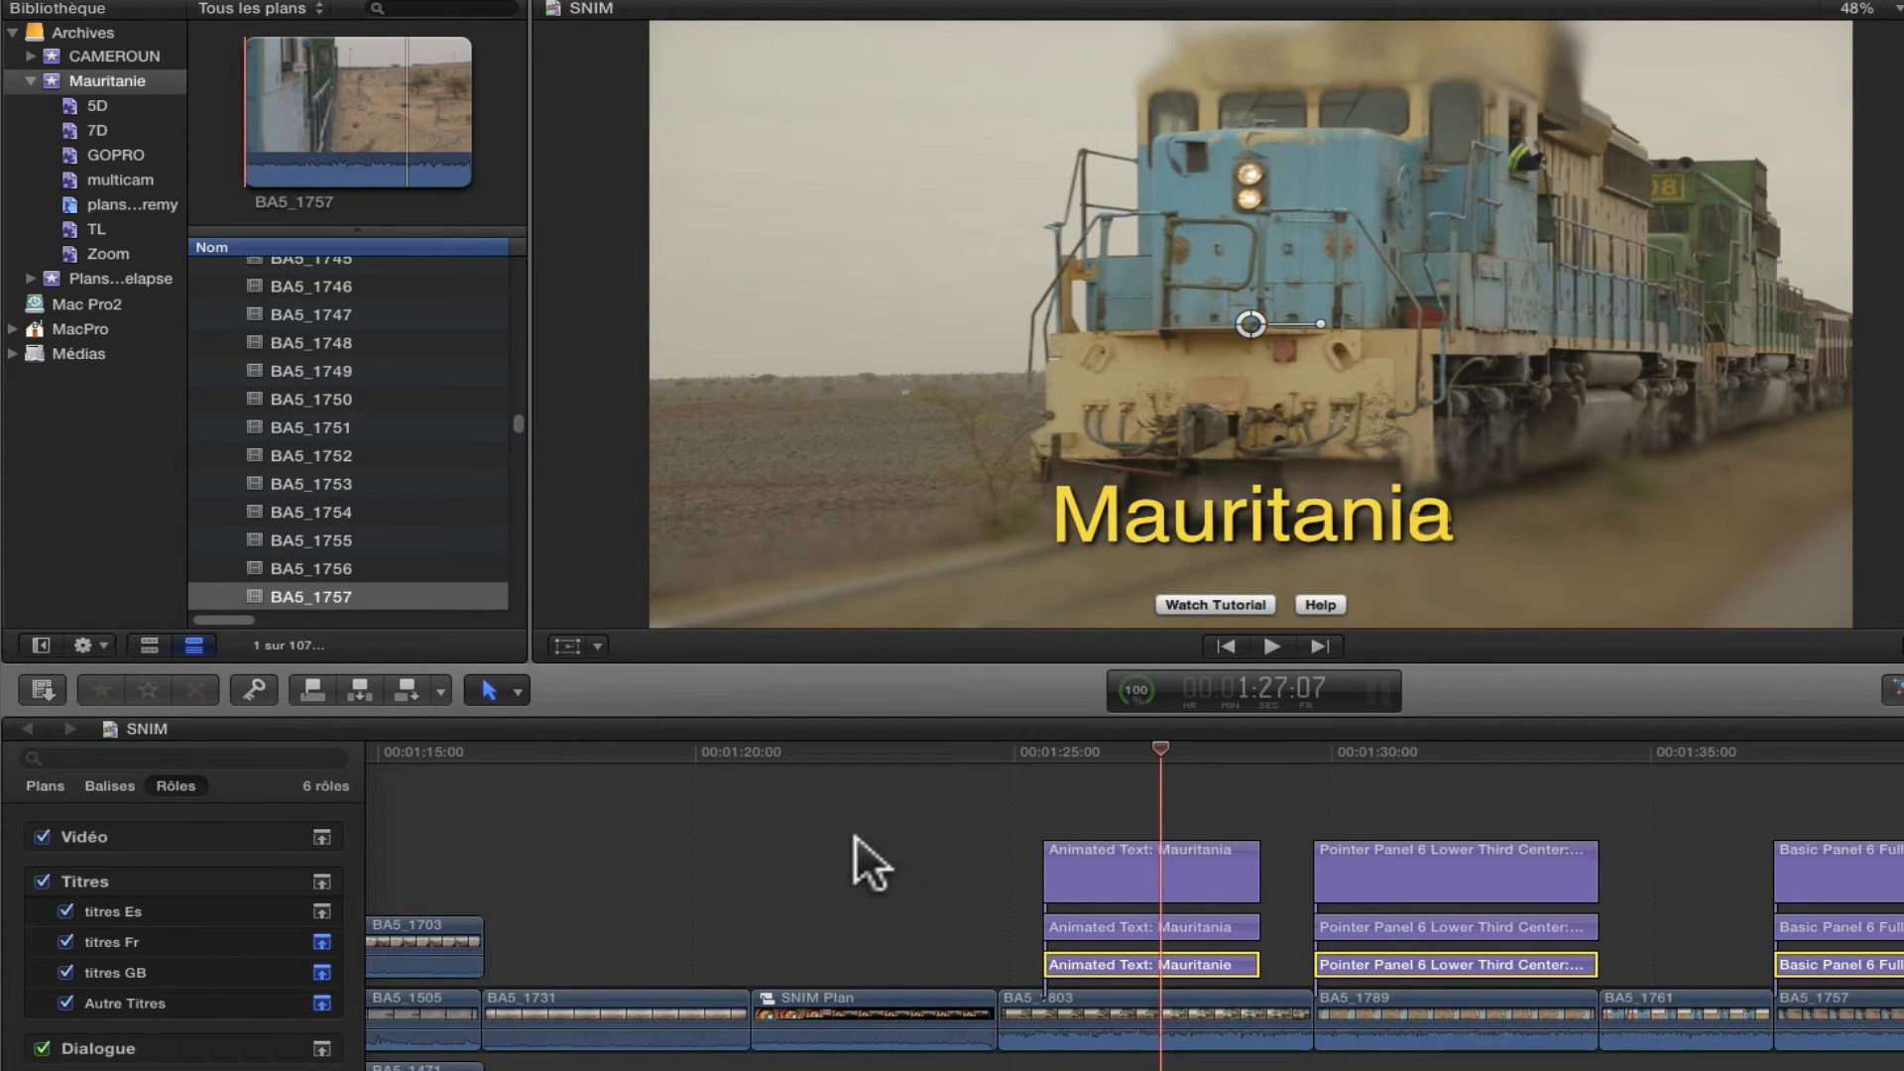
Disable the titres GB and titres Fr sub-roles and minimize the Titres clips in the timeline
left_click(63, 972)
left_click(64, 943)
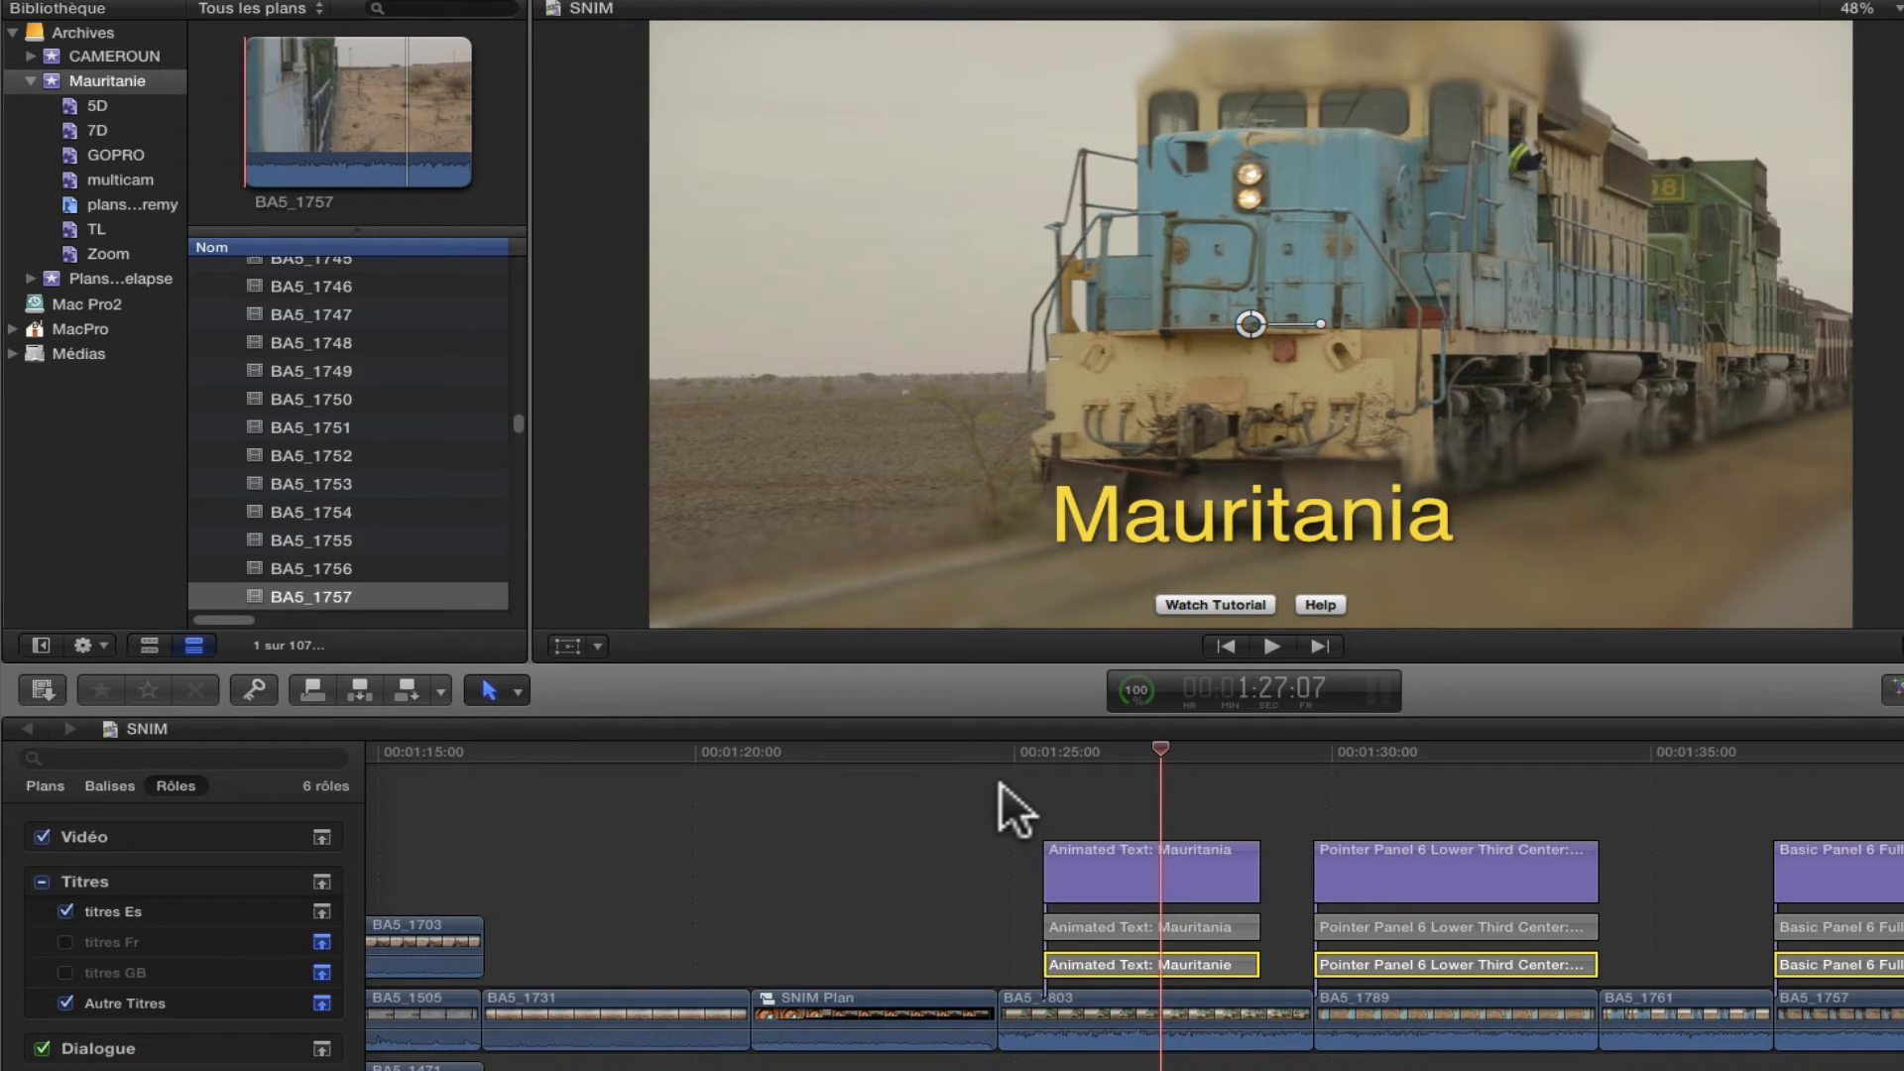
left_click(321, 910)
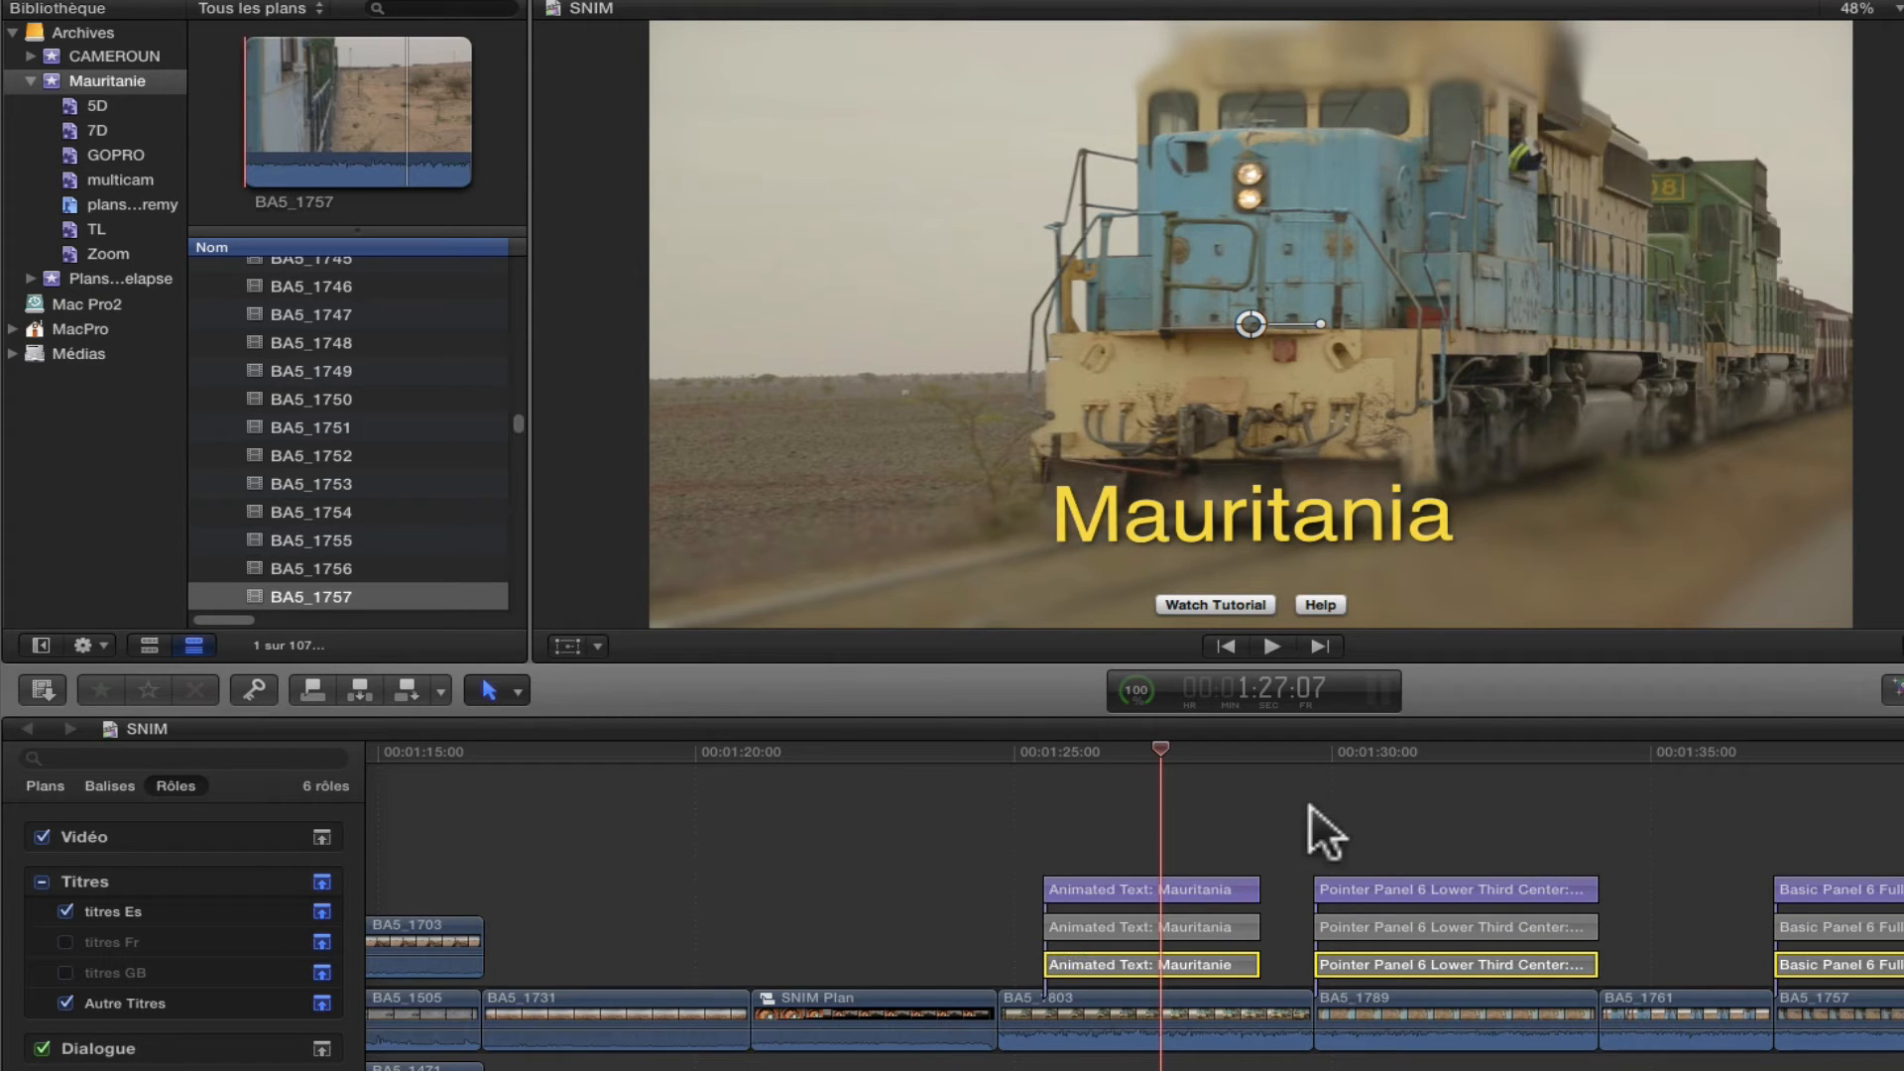
Play the timeline from about 00:01:25:00 through the 2,5 km panel to check the Spanish titles
left_click(1014, 751)
key("space")
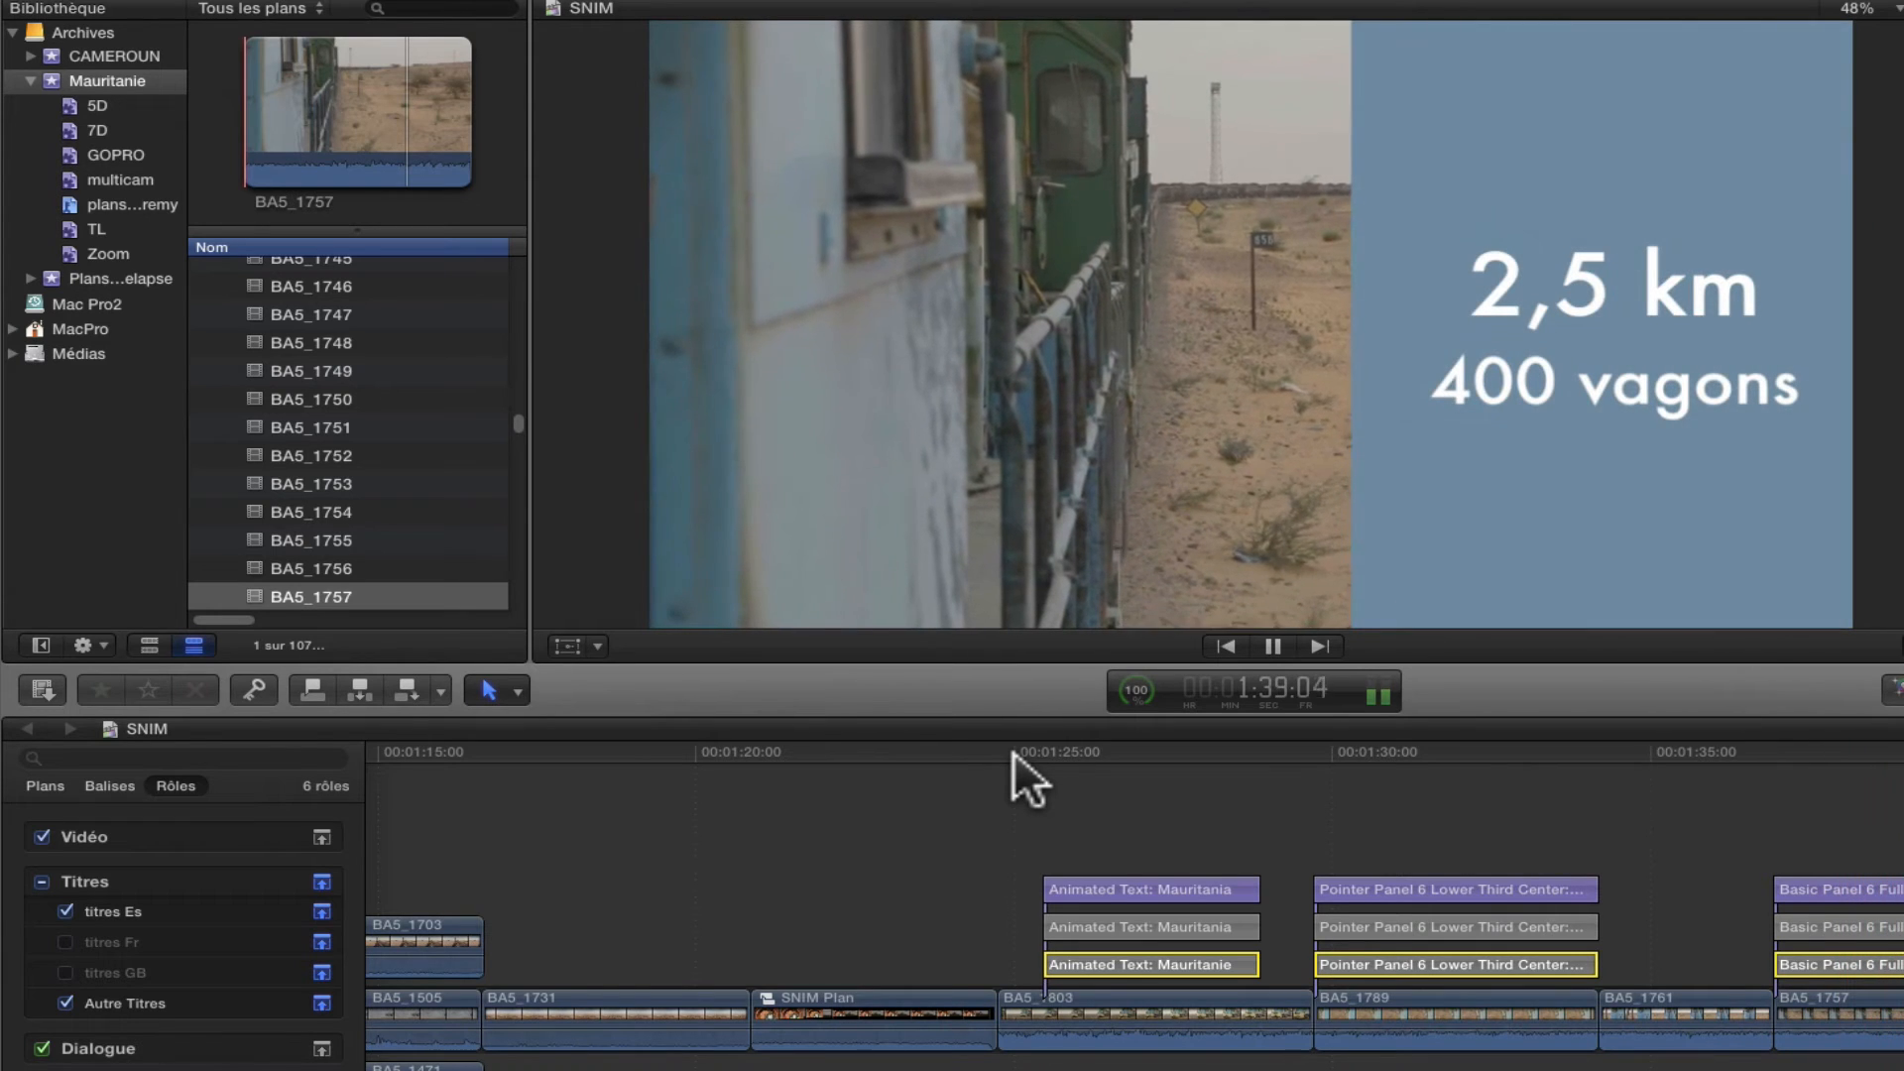
key("space")
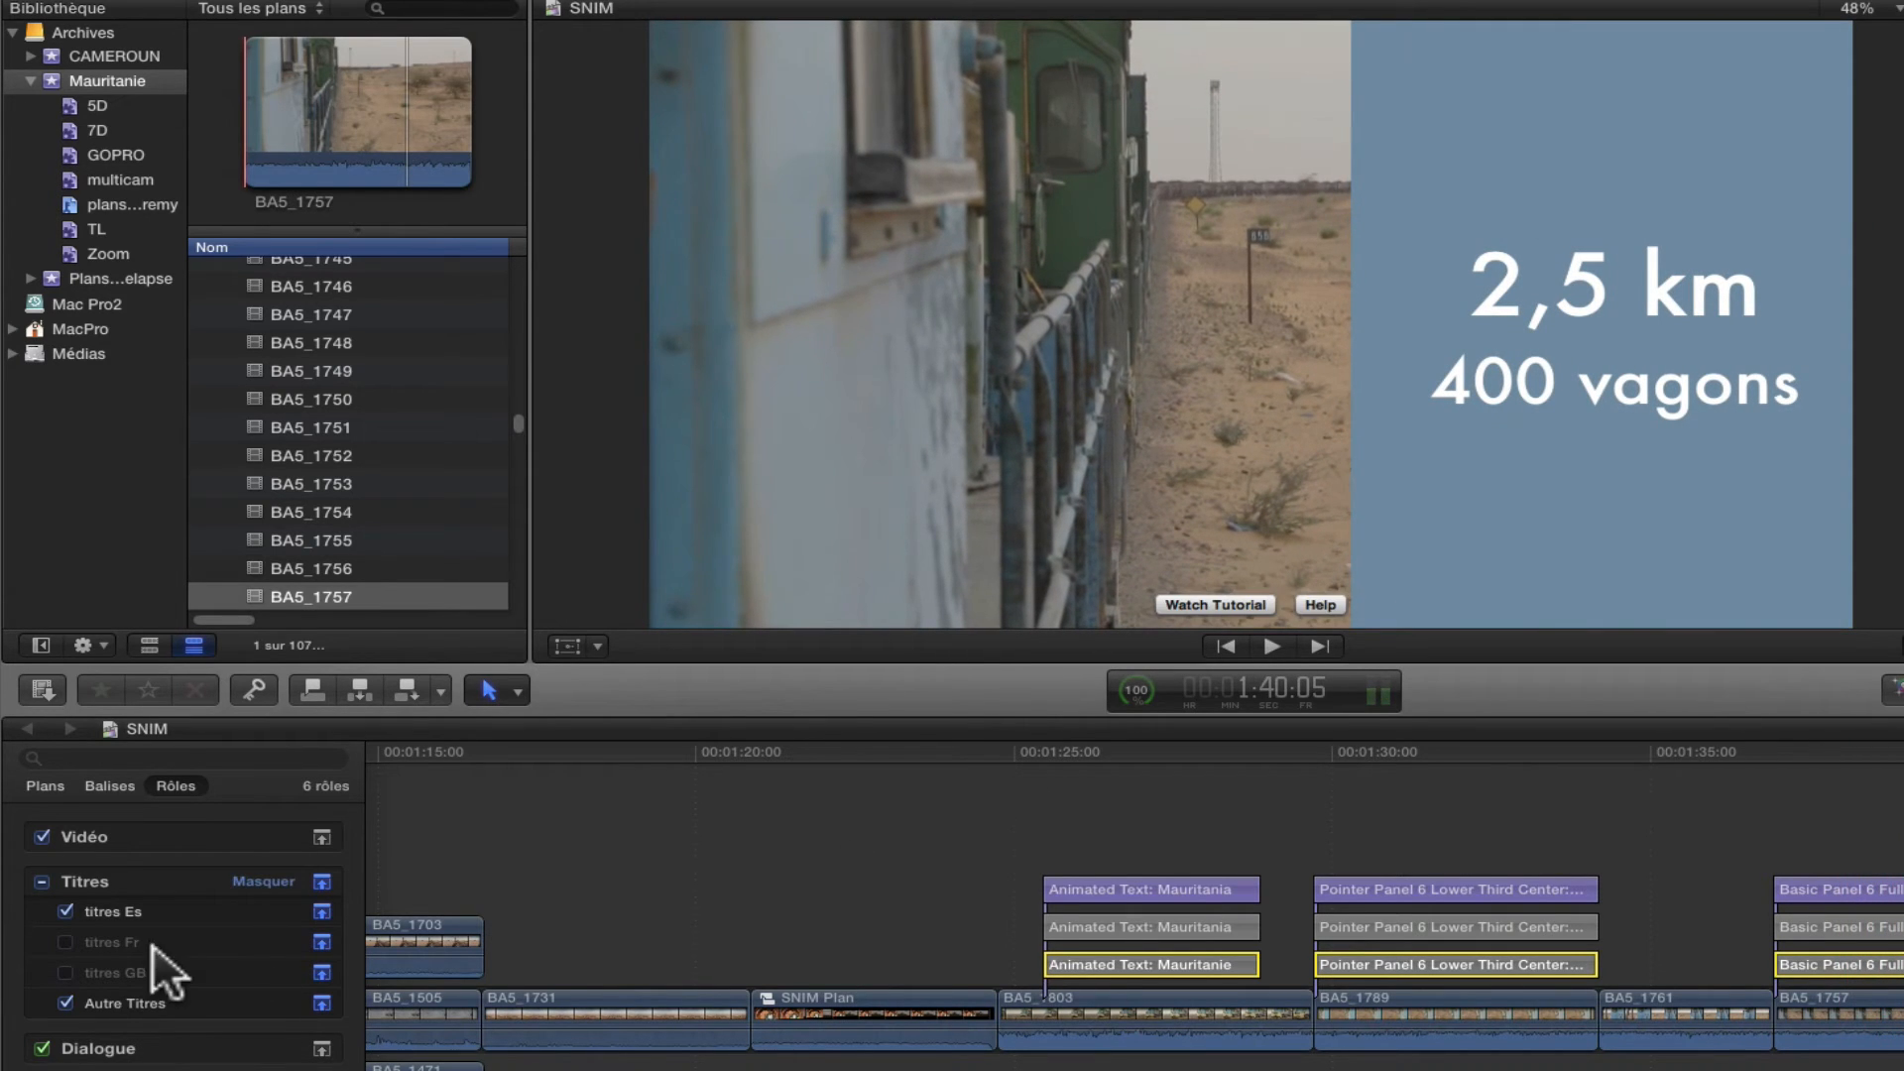
Switch the active titles from titres Es to titres Fr, then to titres GB only, and skim the timeline to check the English version
left_click(65, 911)
left_click(66, 942)
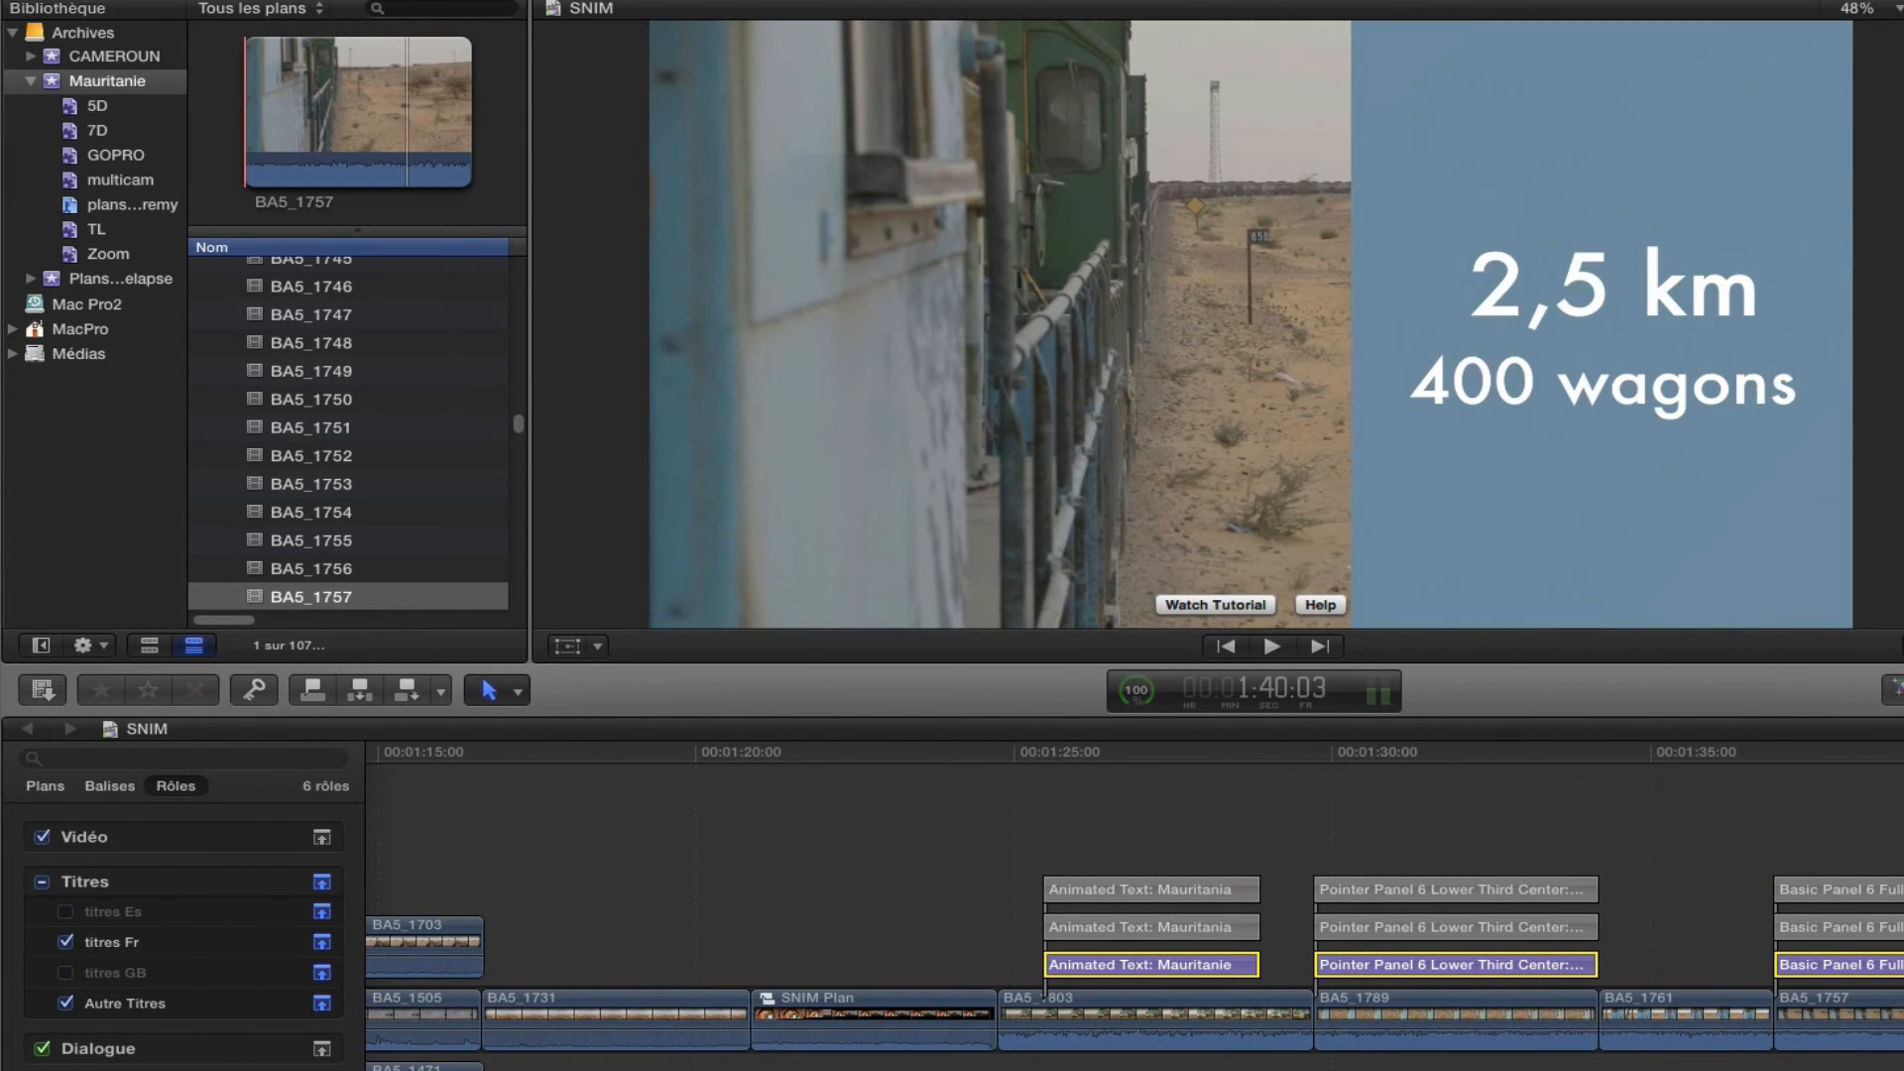
left_click(65, 972)
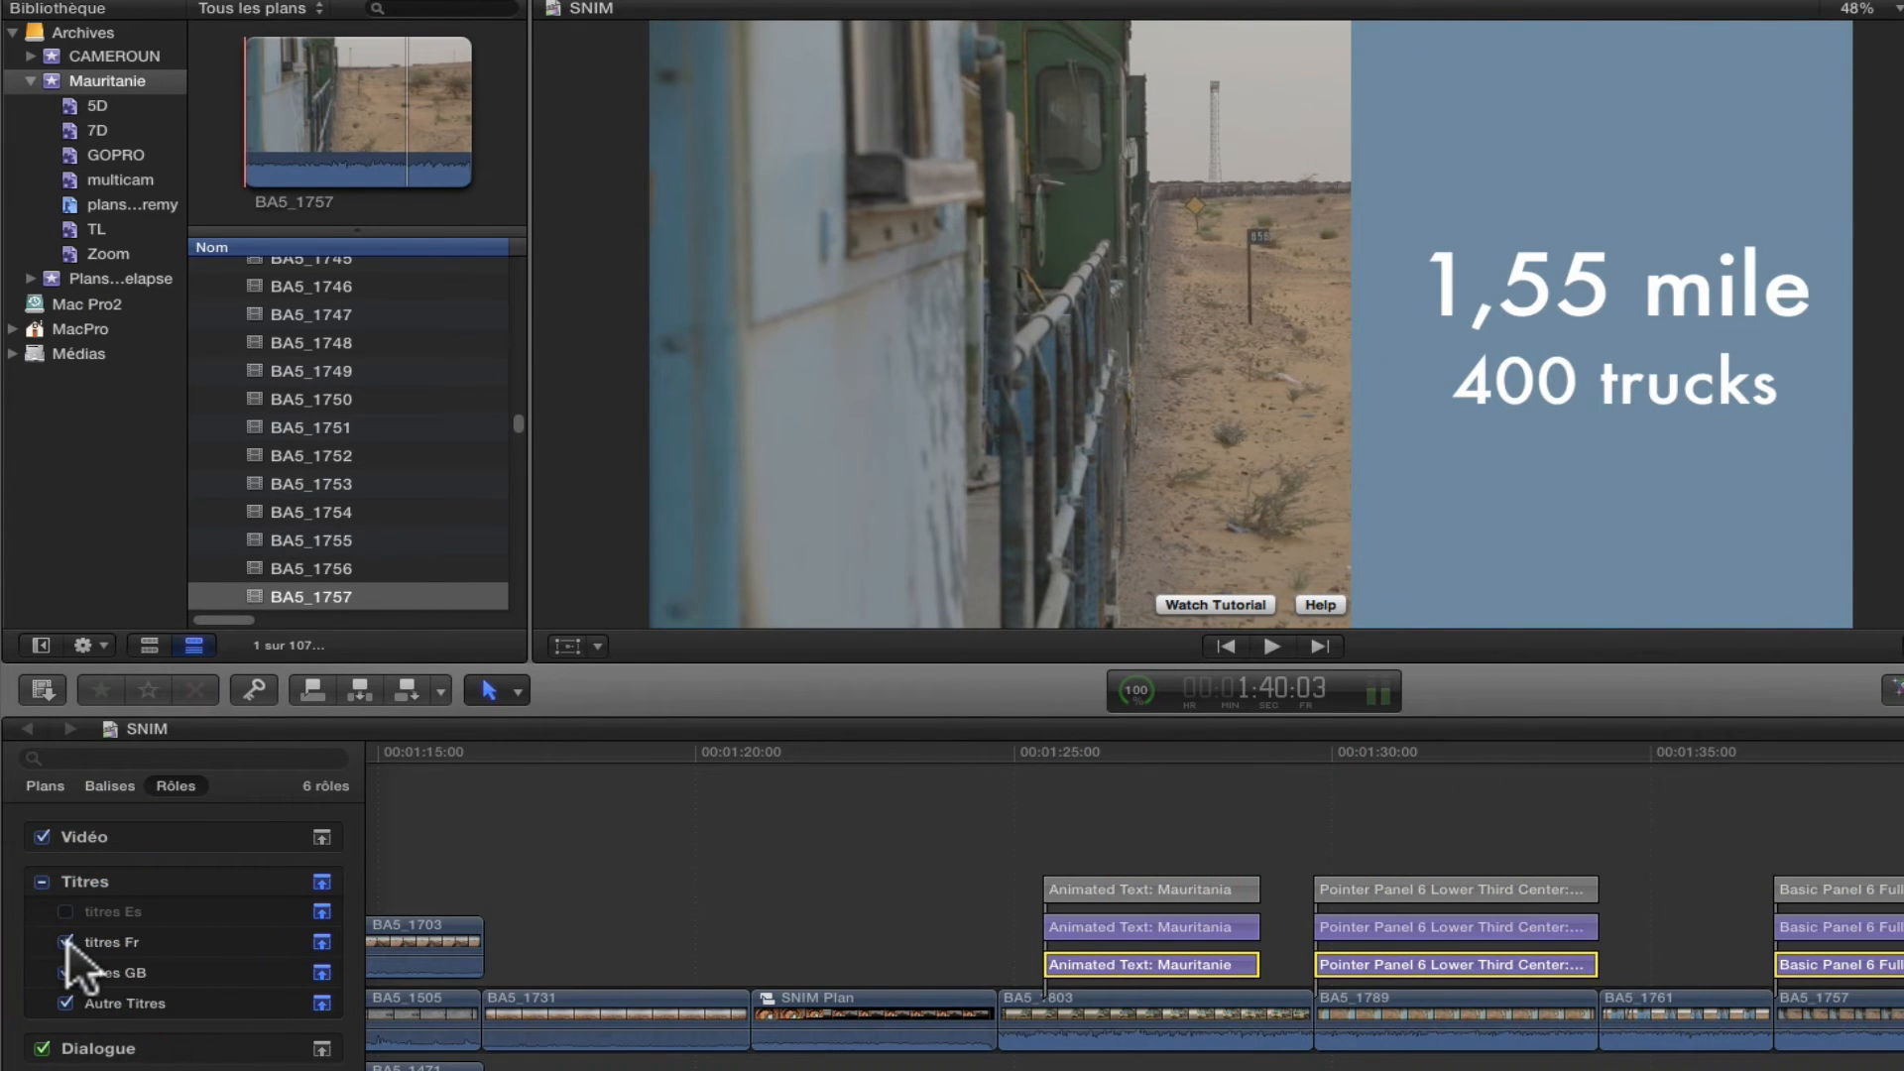
left_click(65, 942)
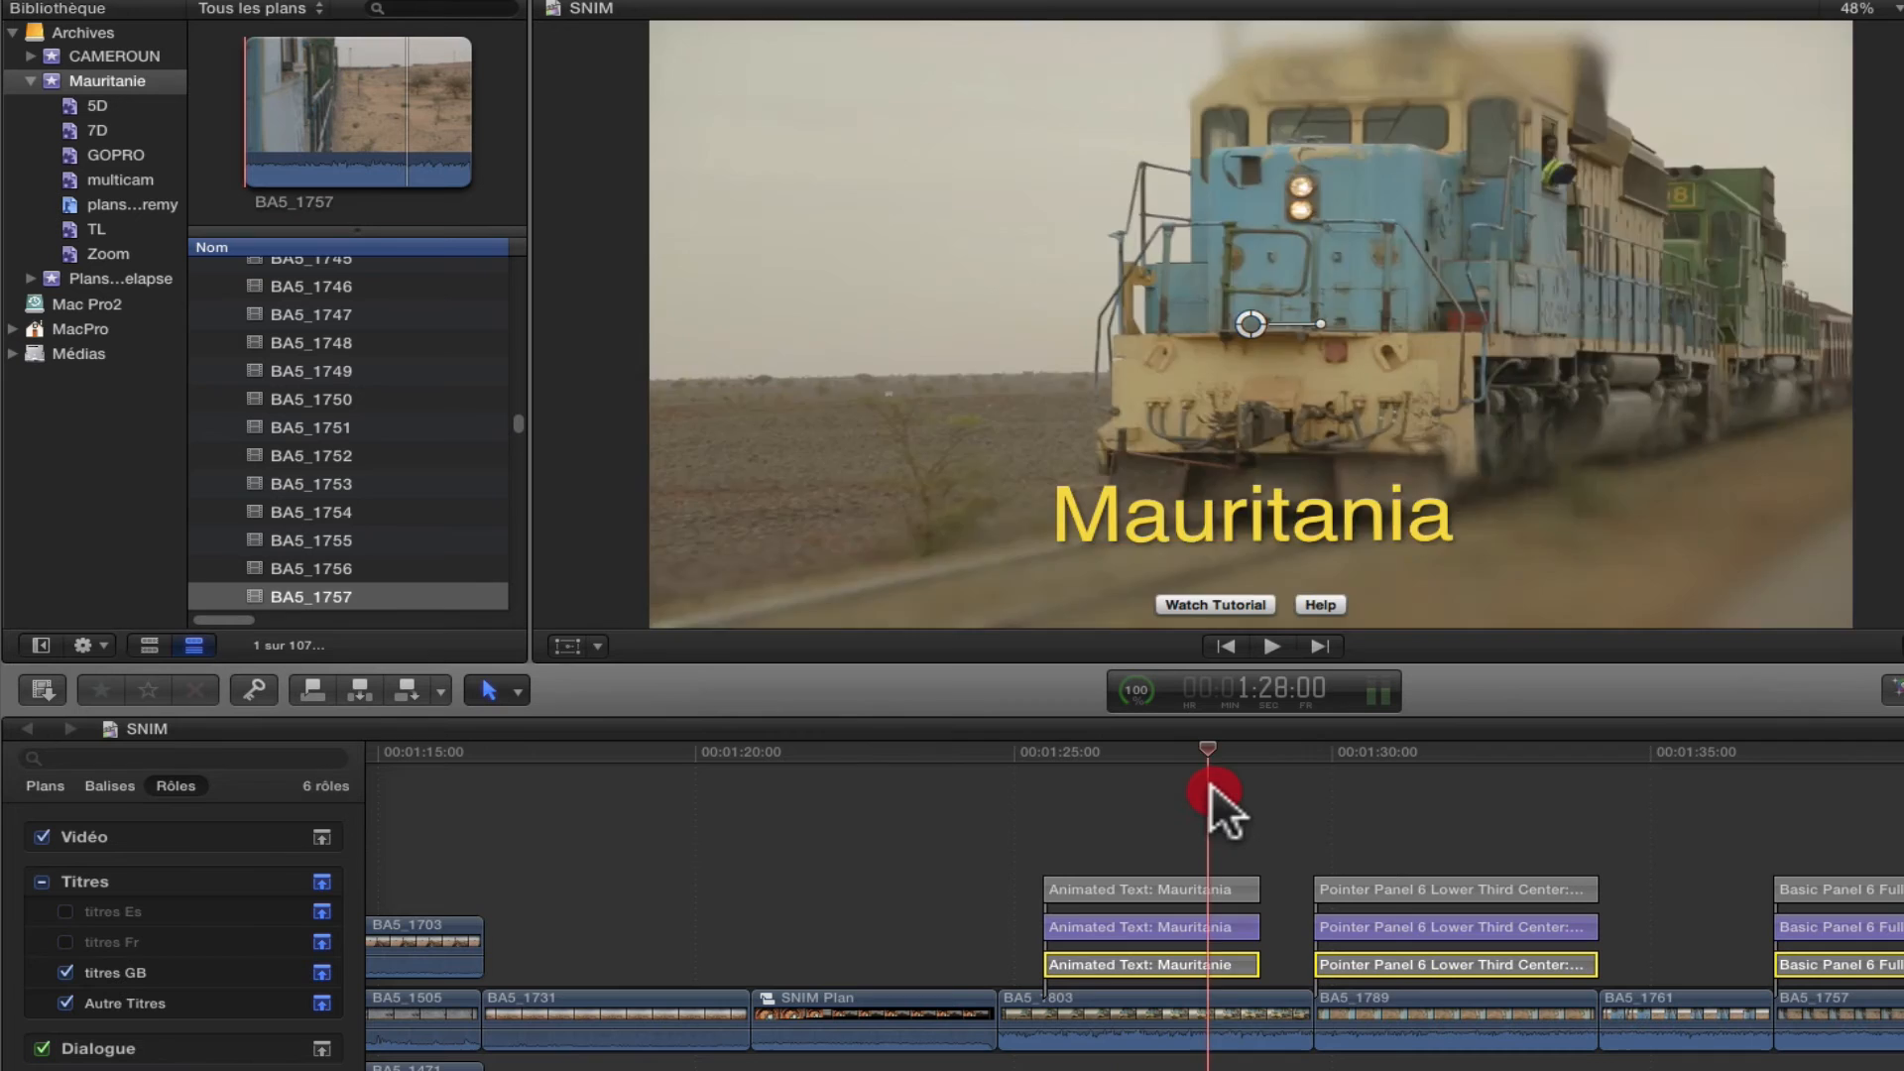
left_click(1309, 798)
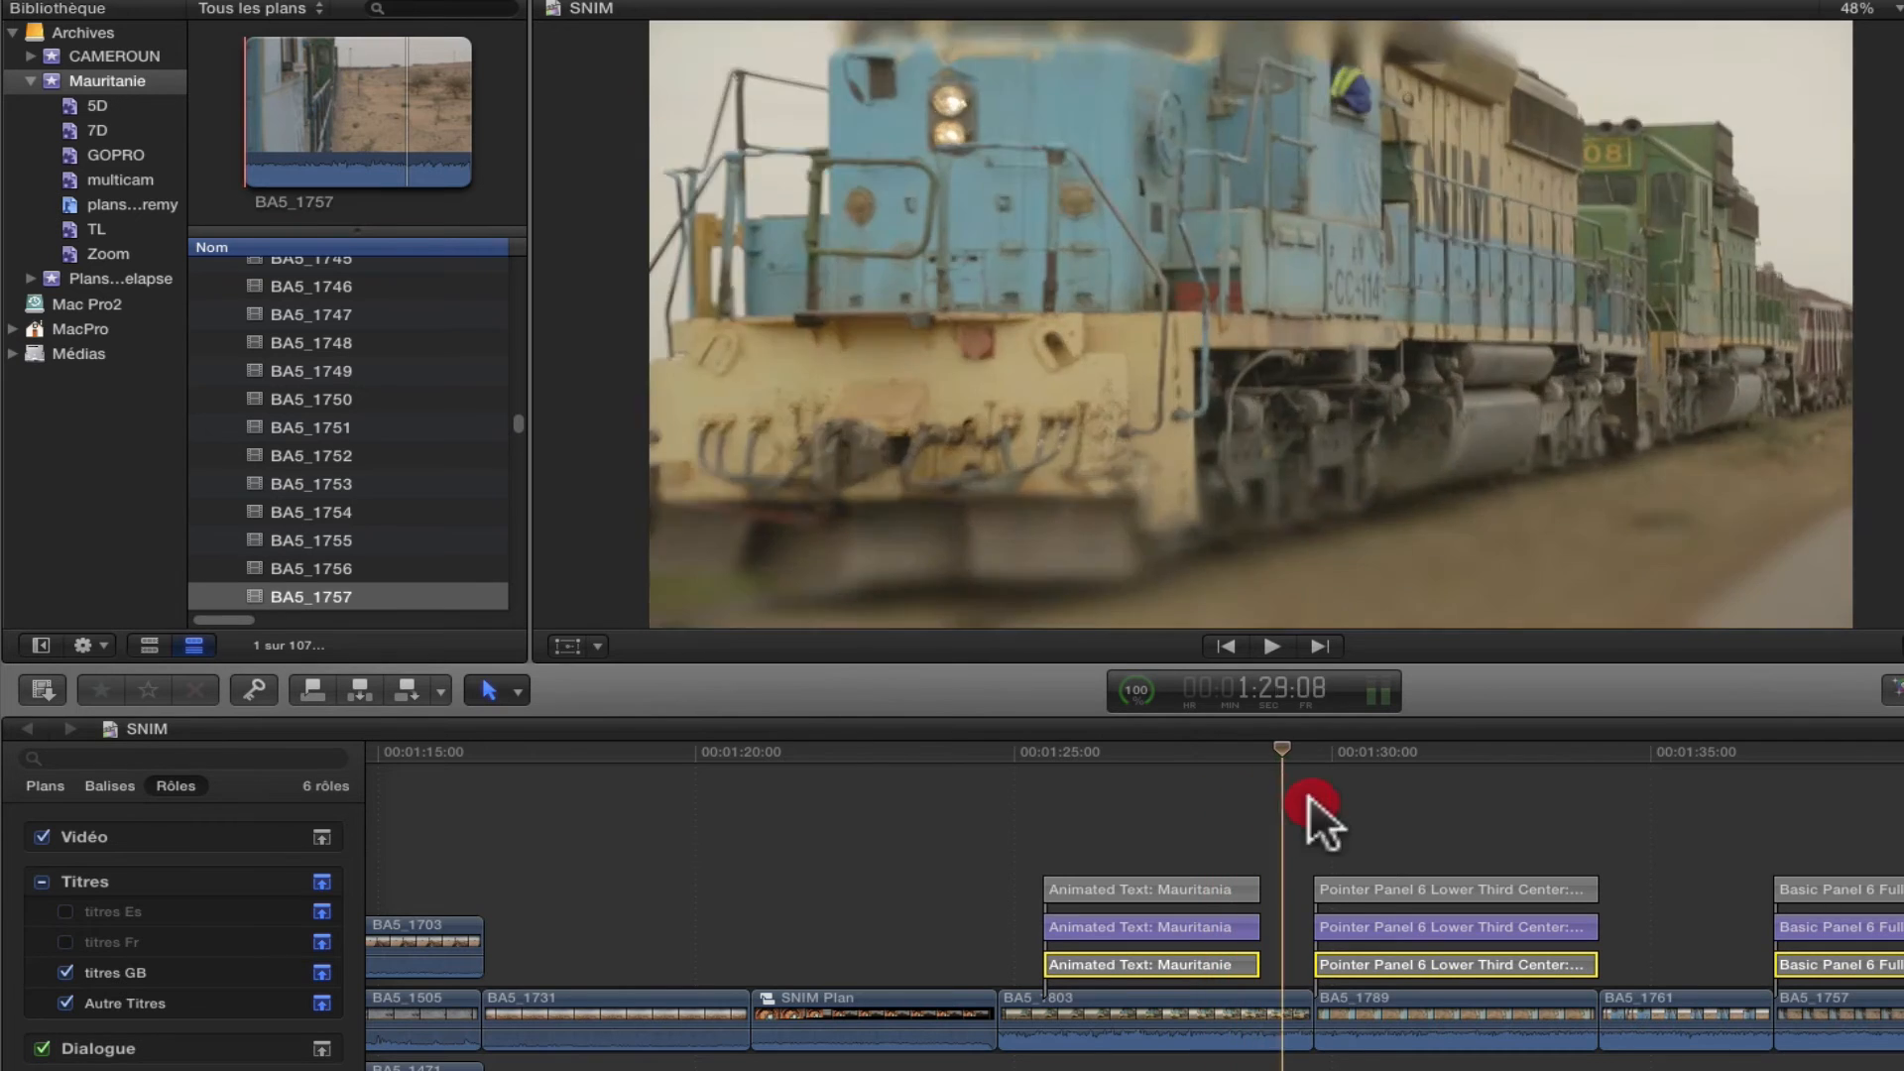
left_click_drag(1309, 796, 1903, 838)
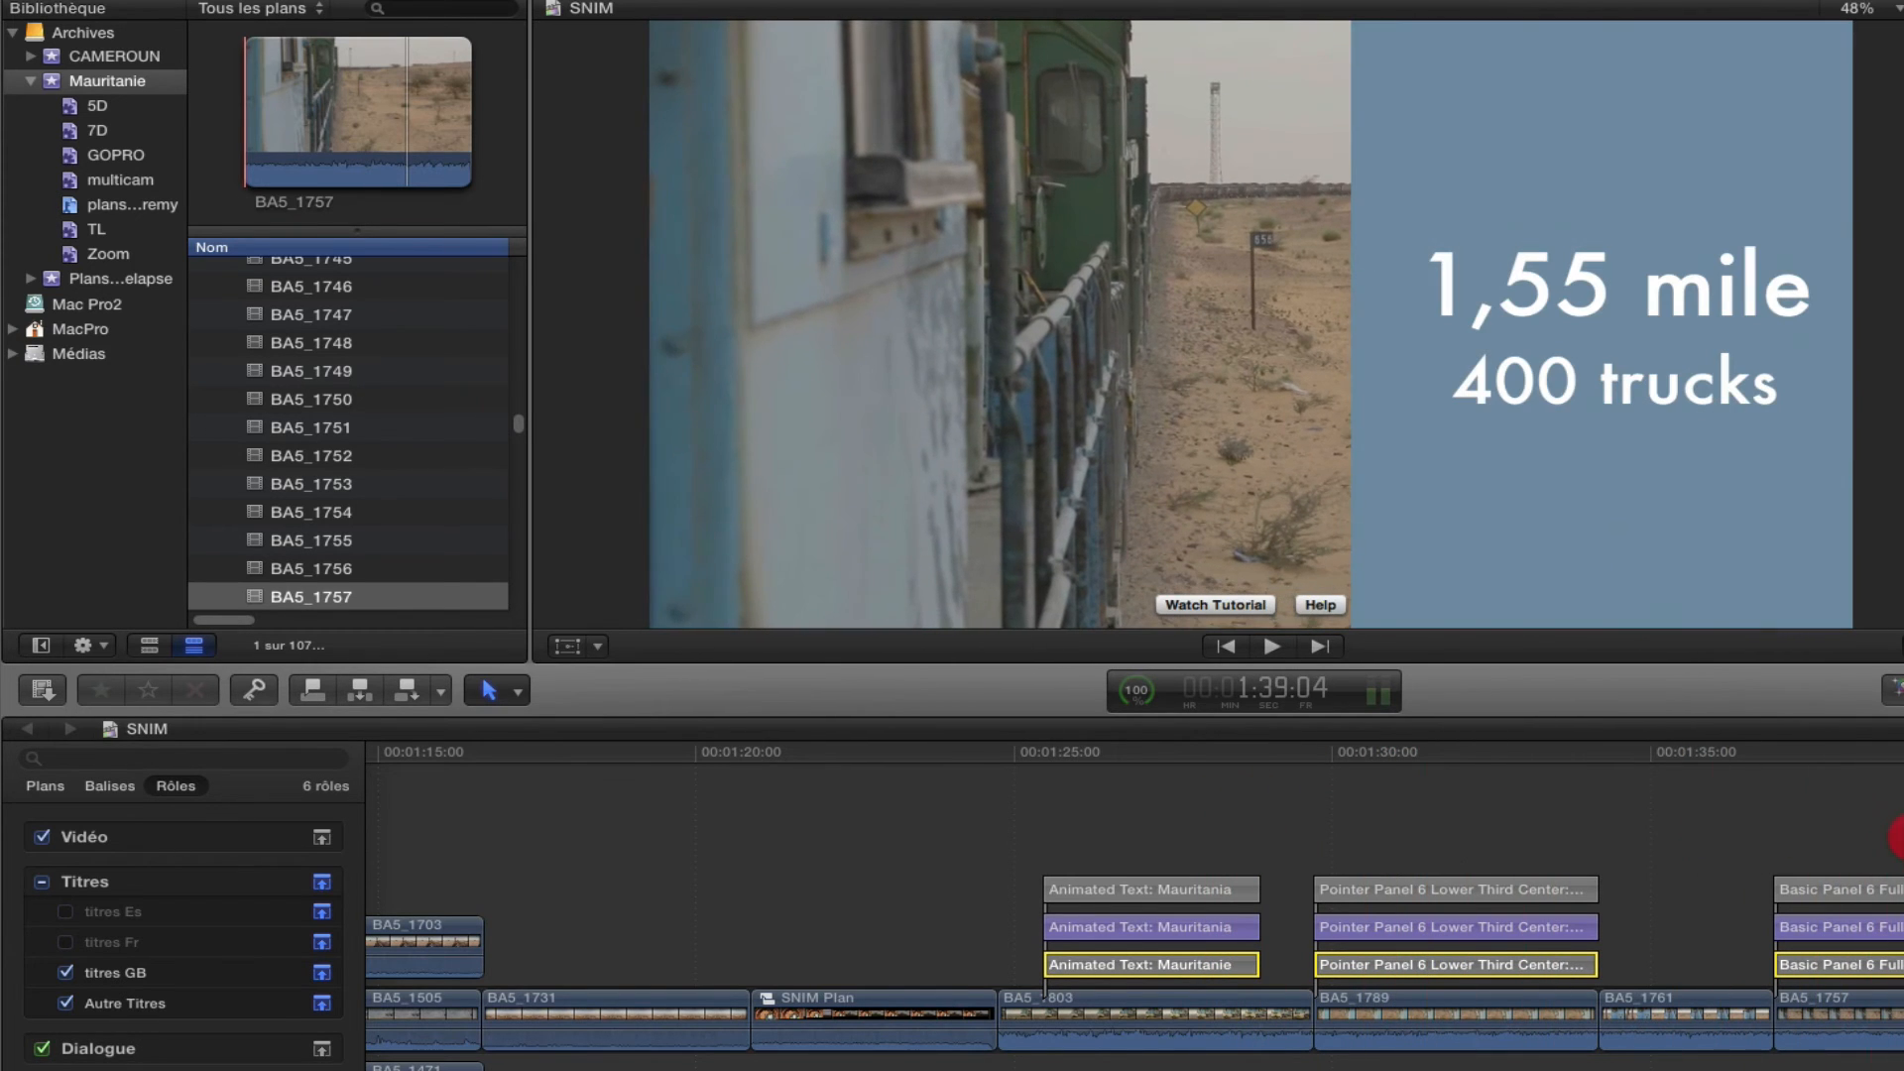
left_click(1898, 830)
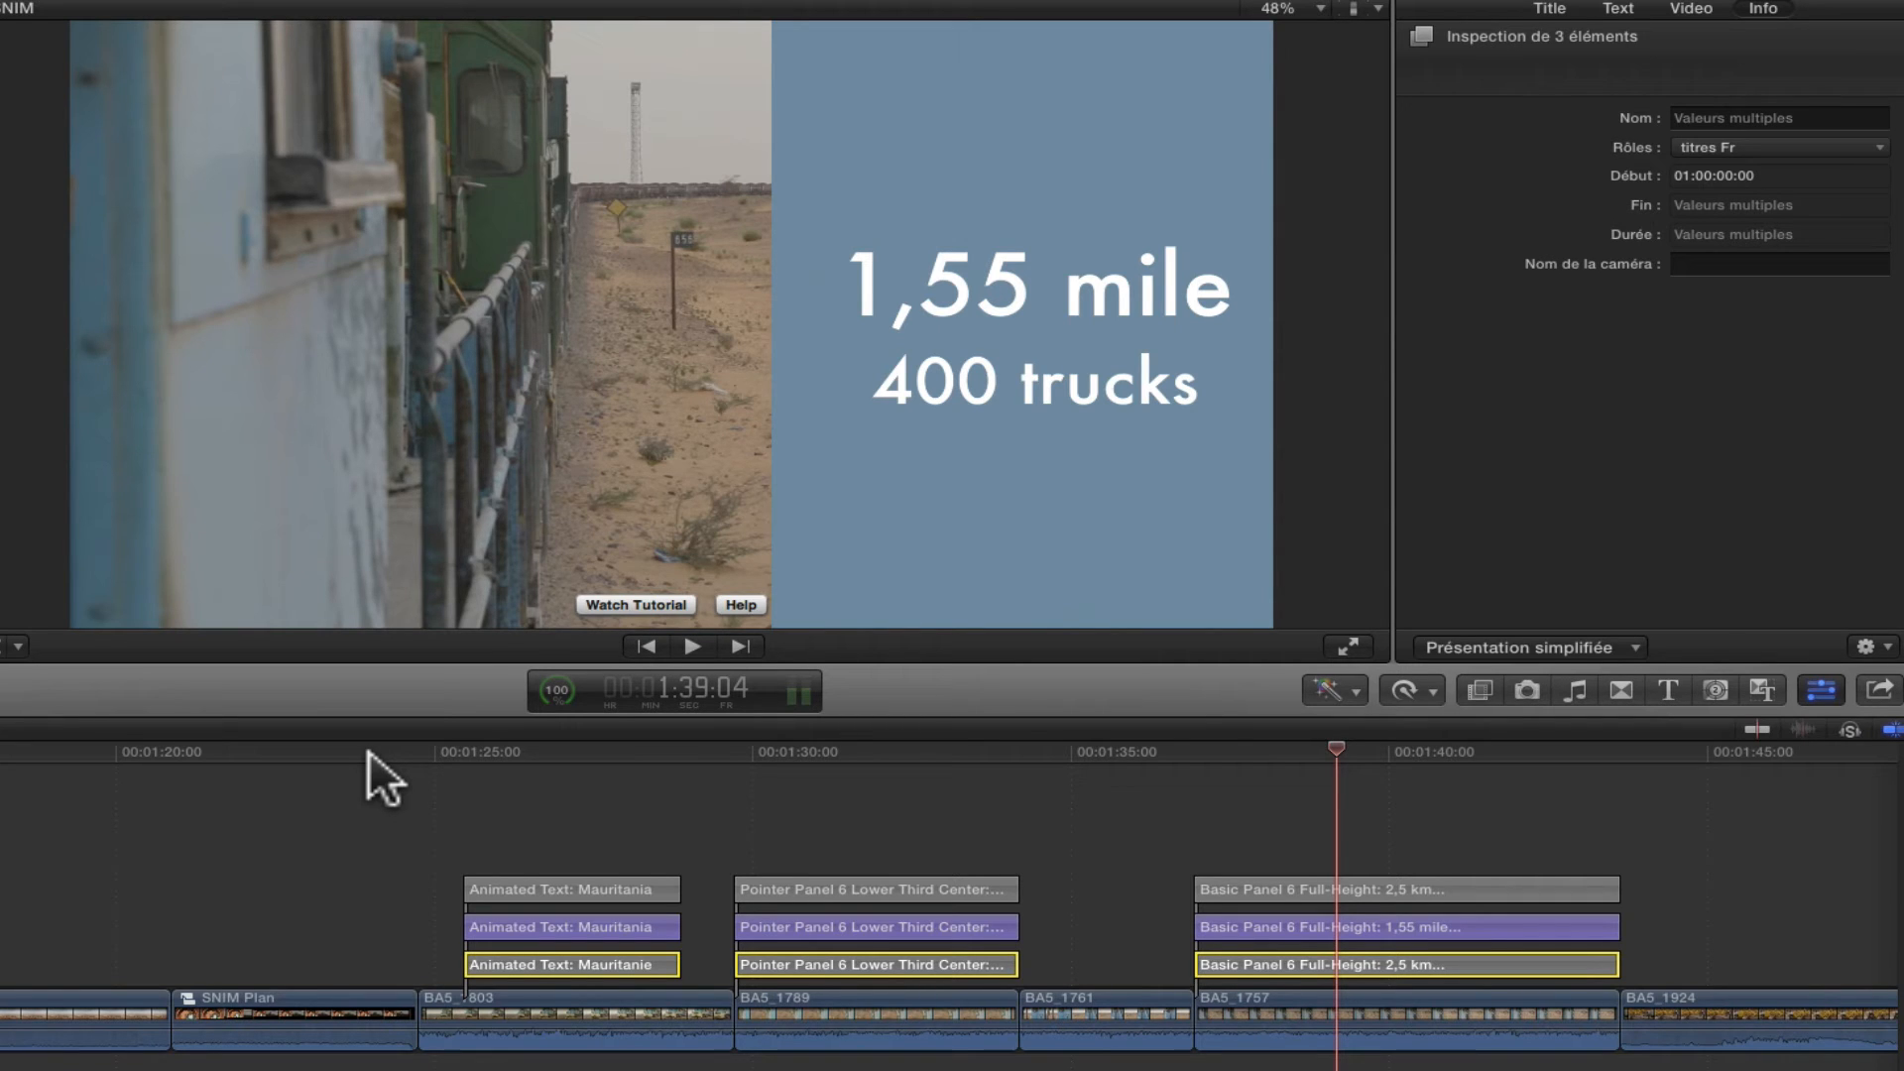
Select the timeline range from the start of clip BA5_1803 to the end of clip BA5_1757
left_click_drag(369, 749, 414, 754)
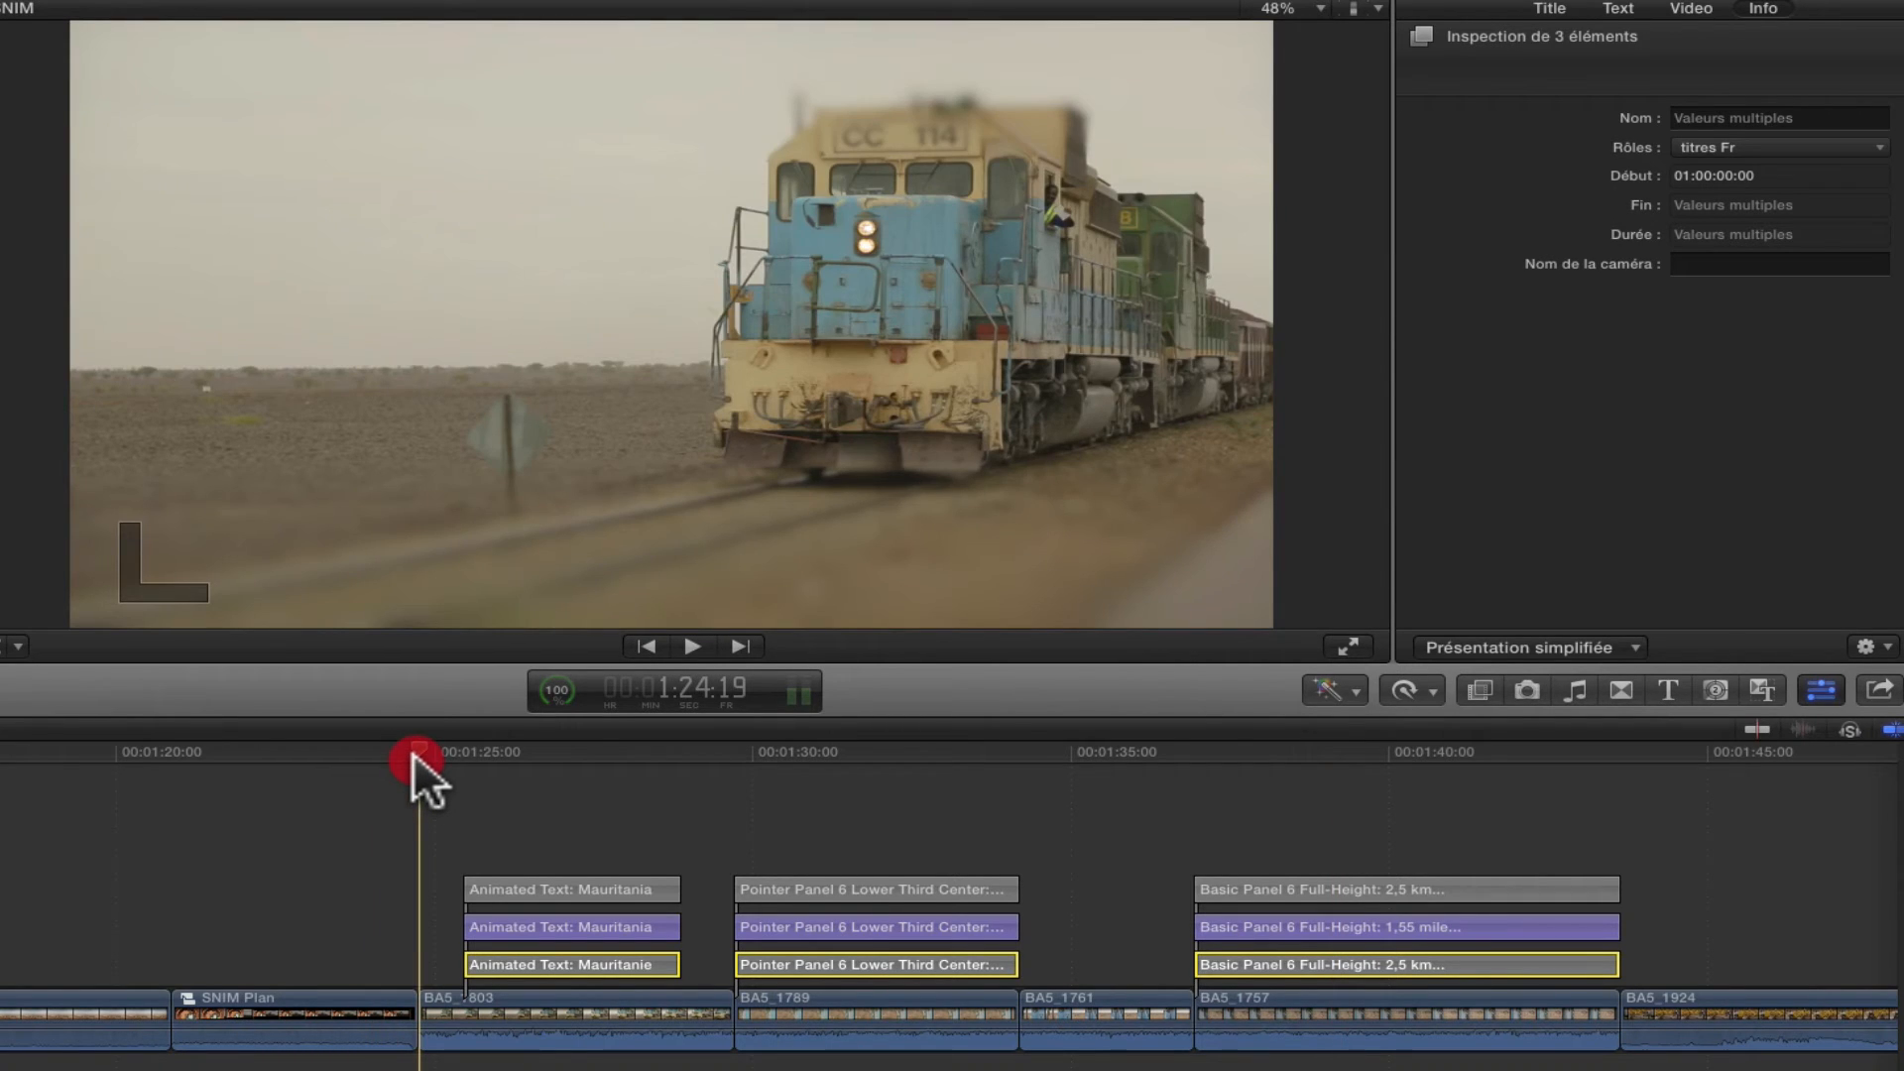
key("c")
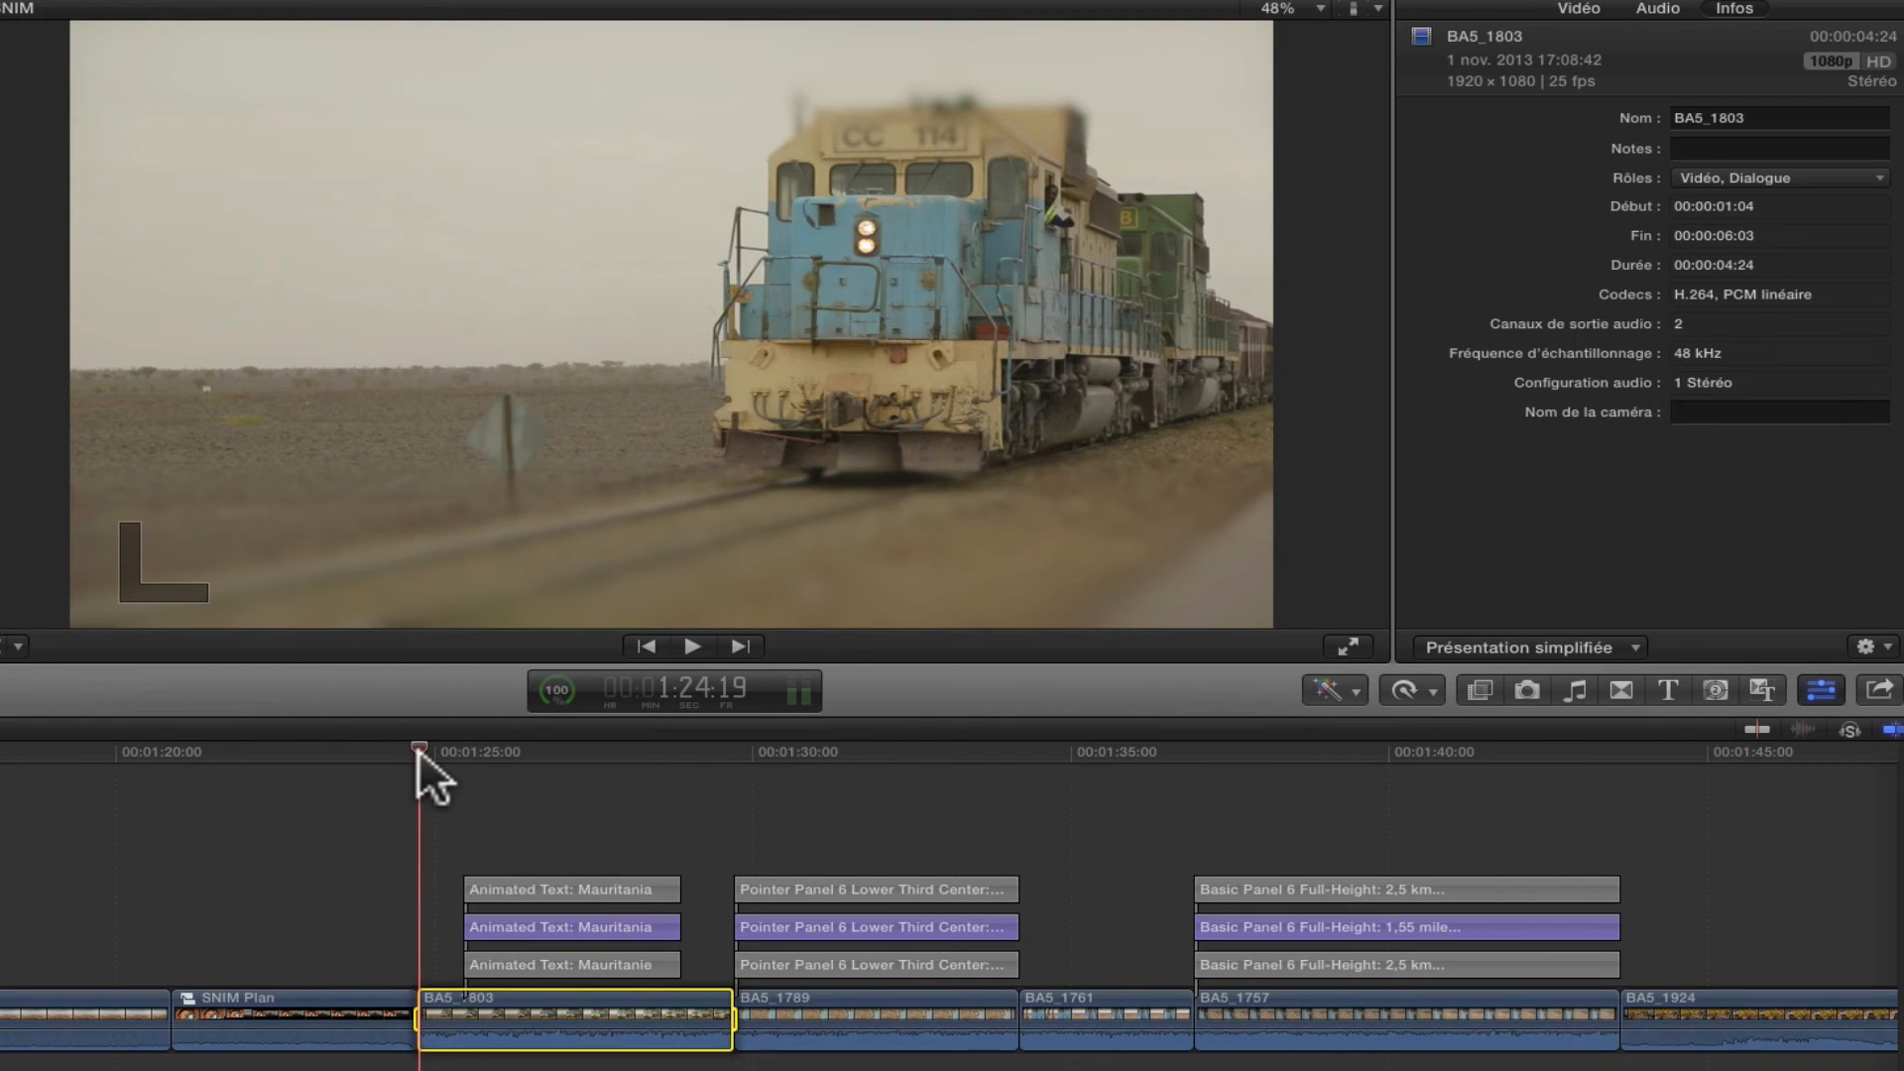
left_click_drag(418, 748, 1609, 825)
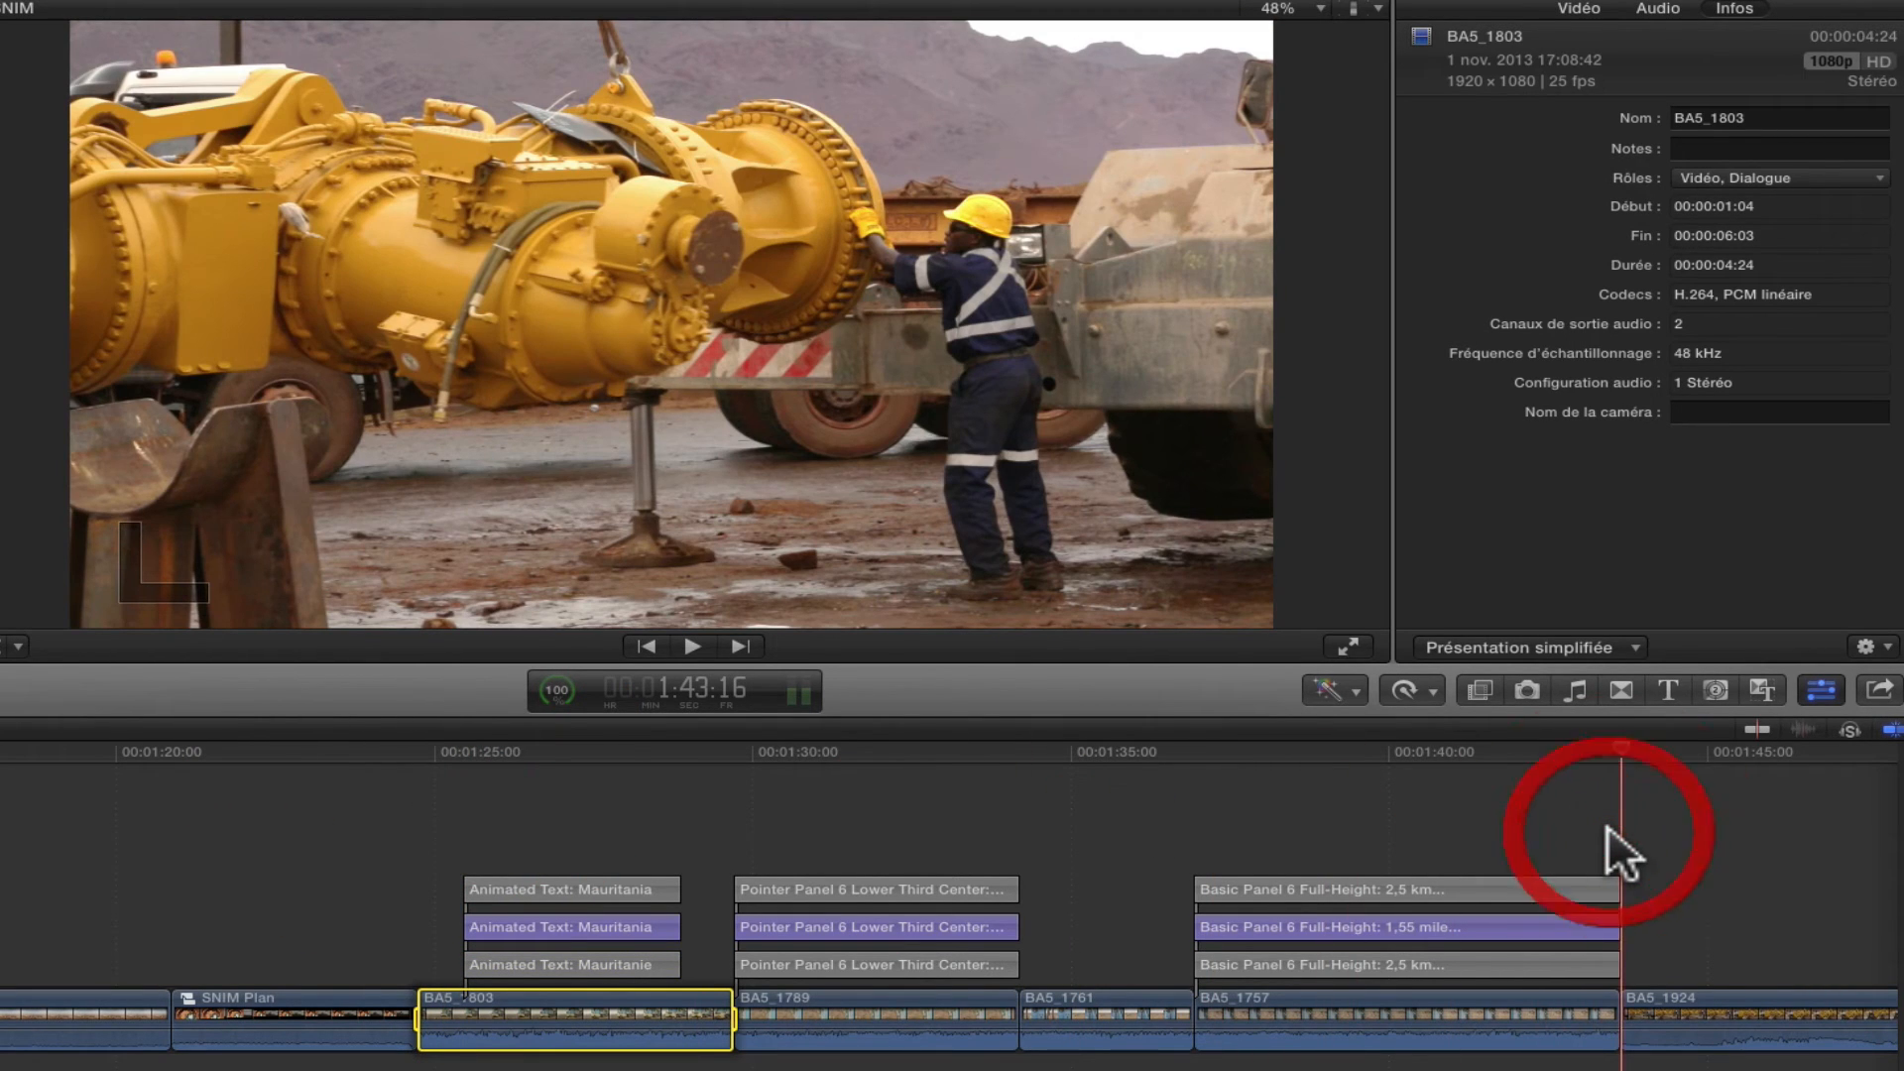
key("o")
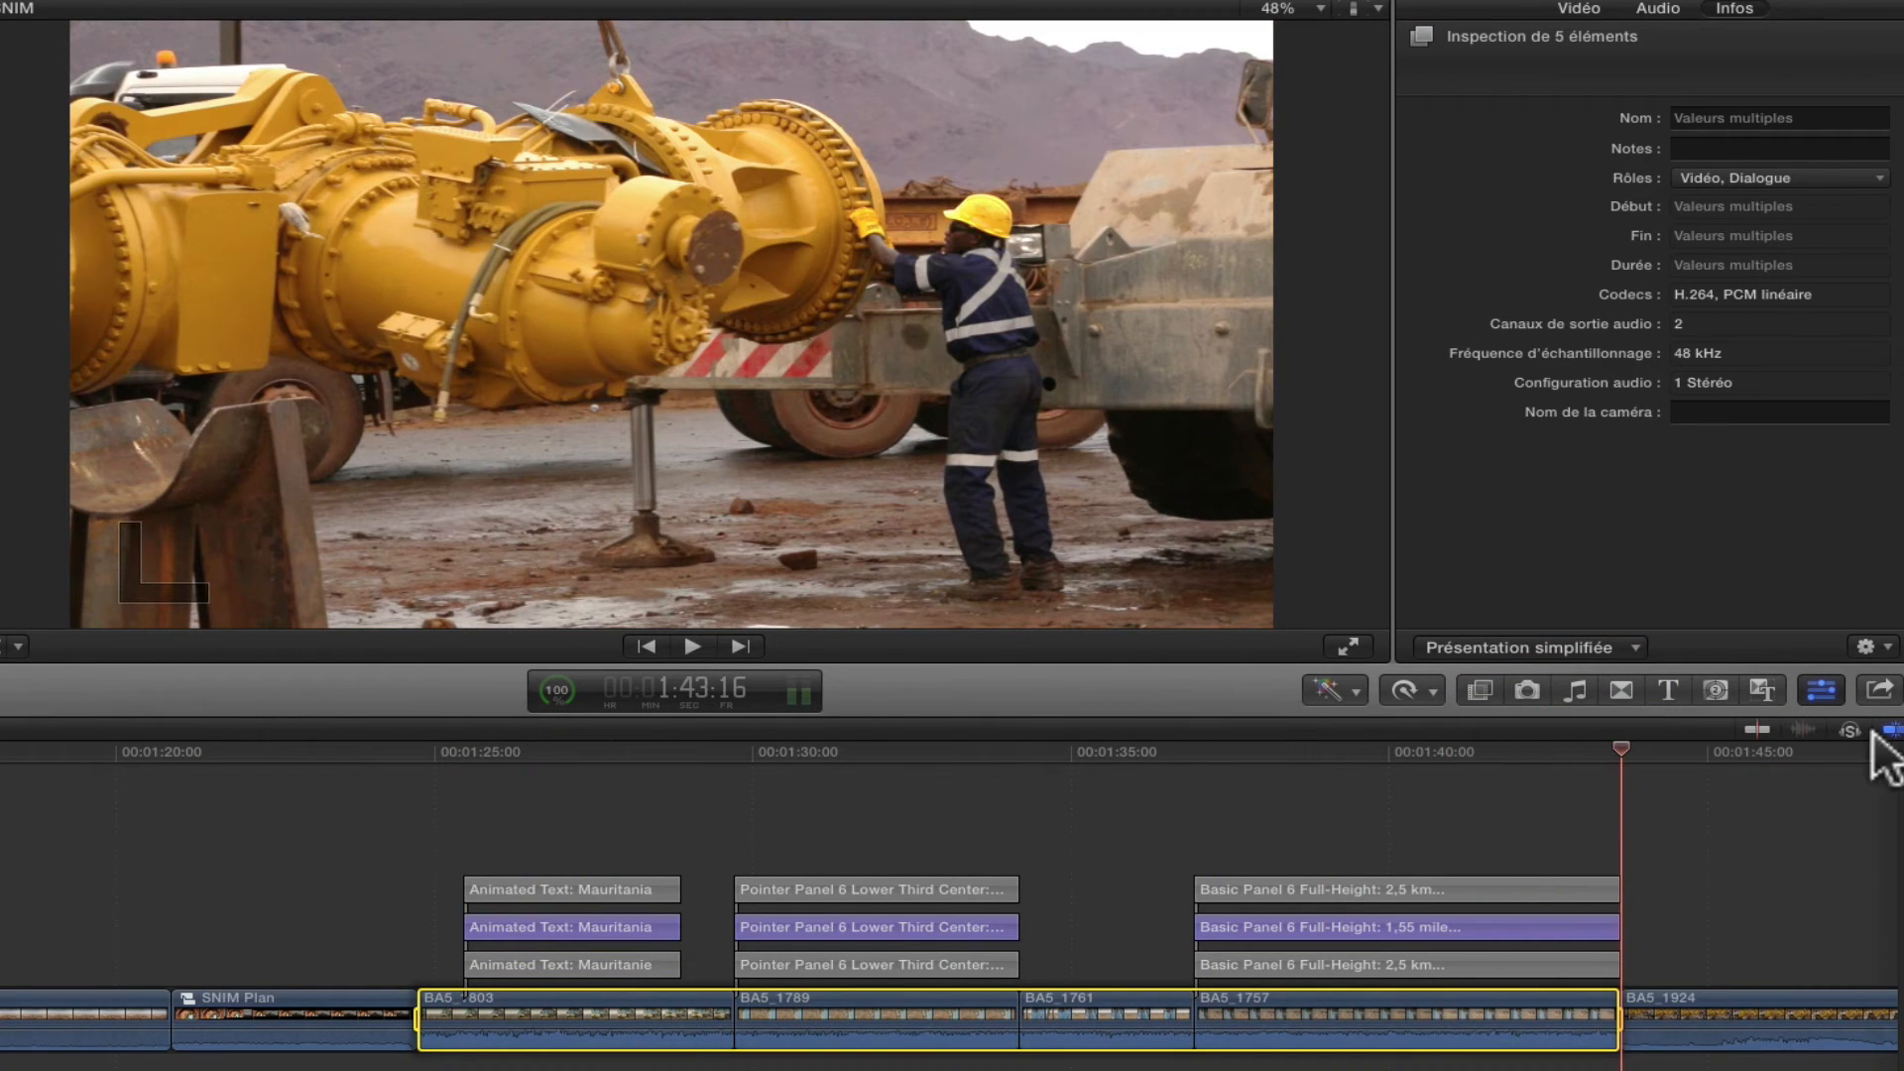
Start a file export of the selected range and set the roles to export as separate files
left_click(1880, 689)
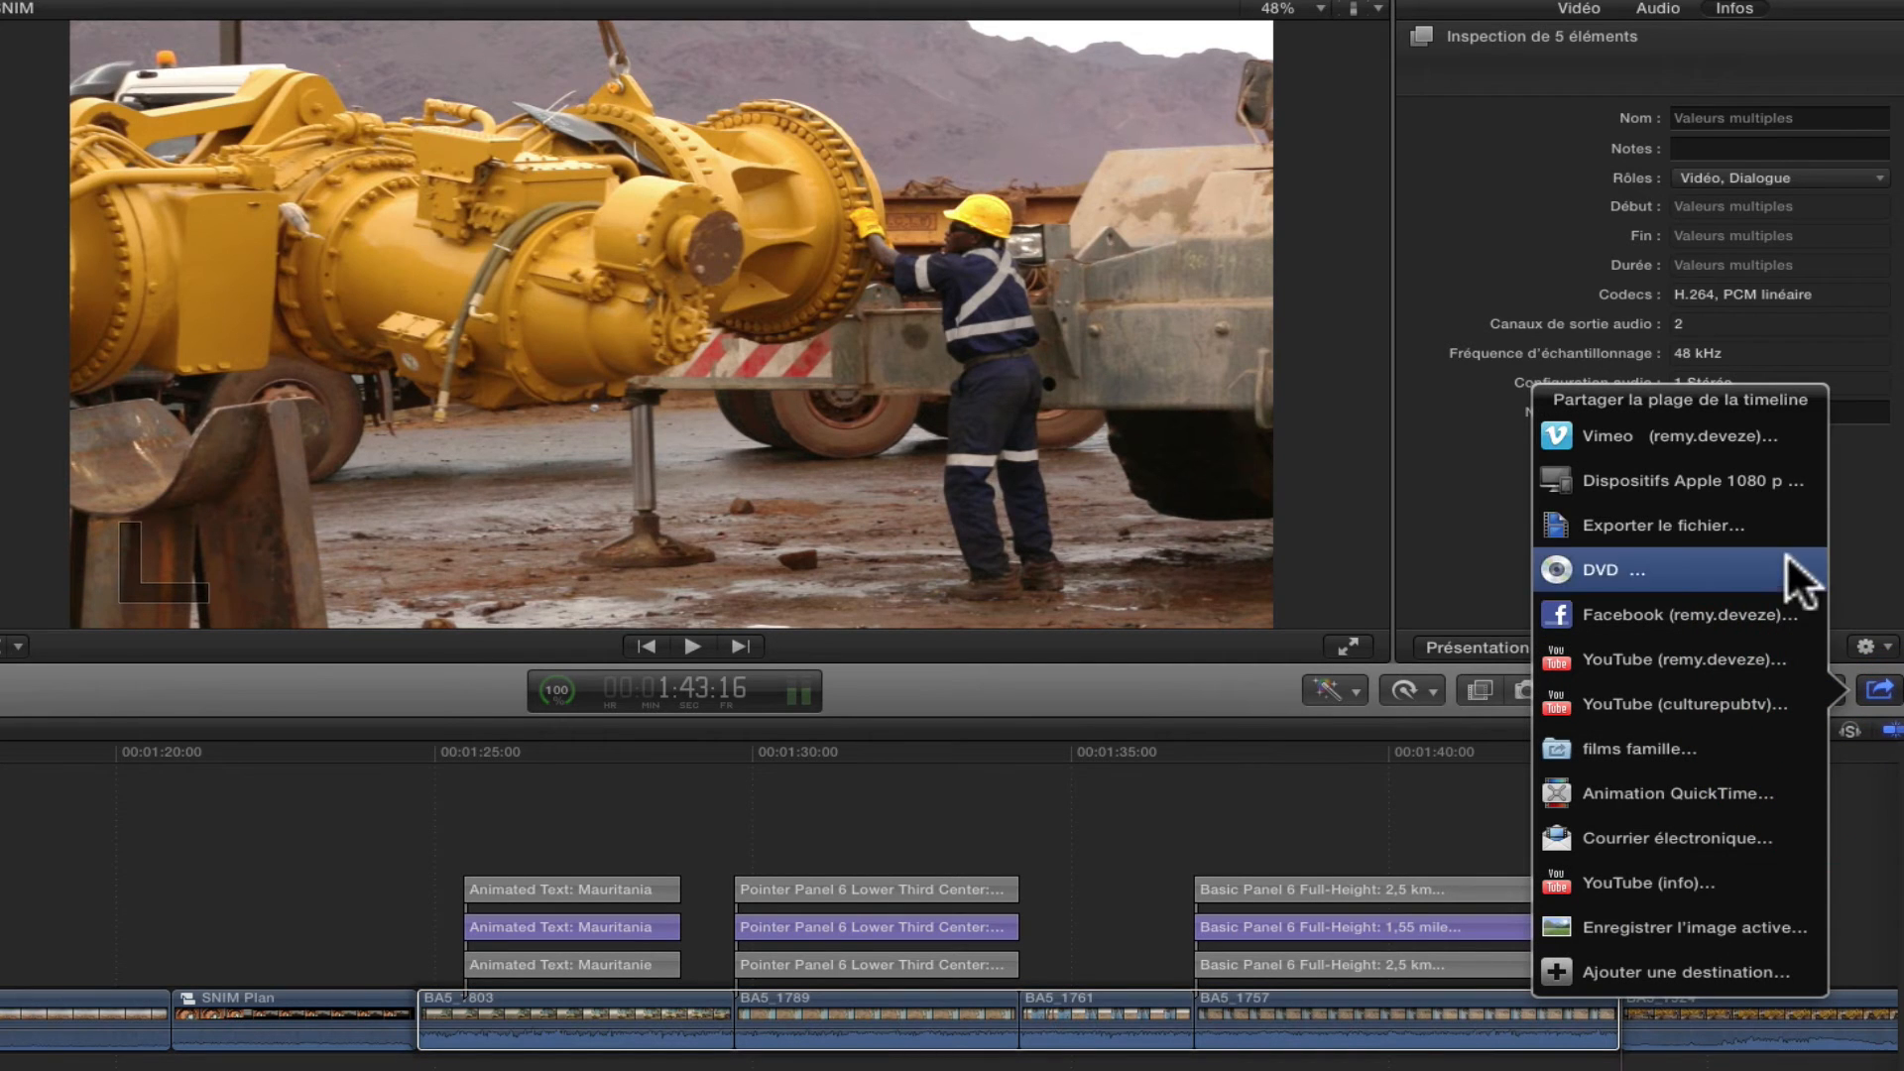
left_click(1704, 525)
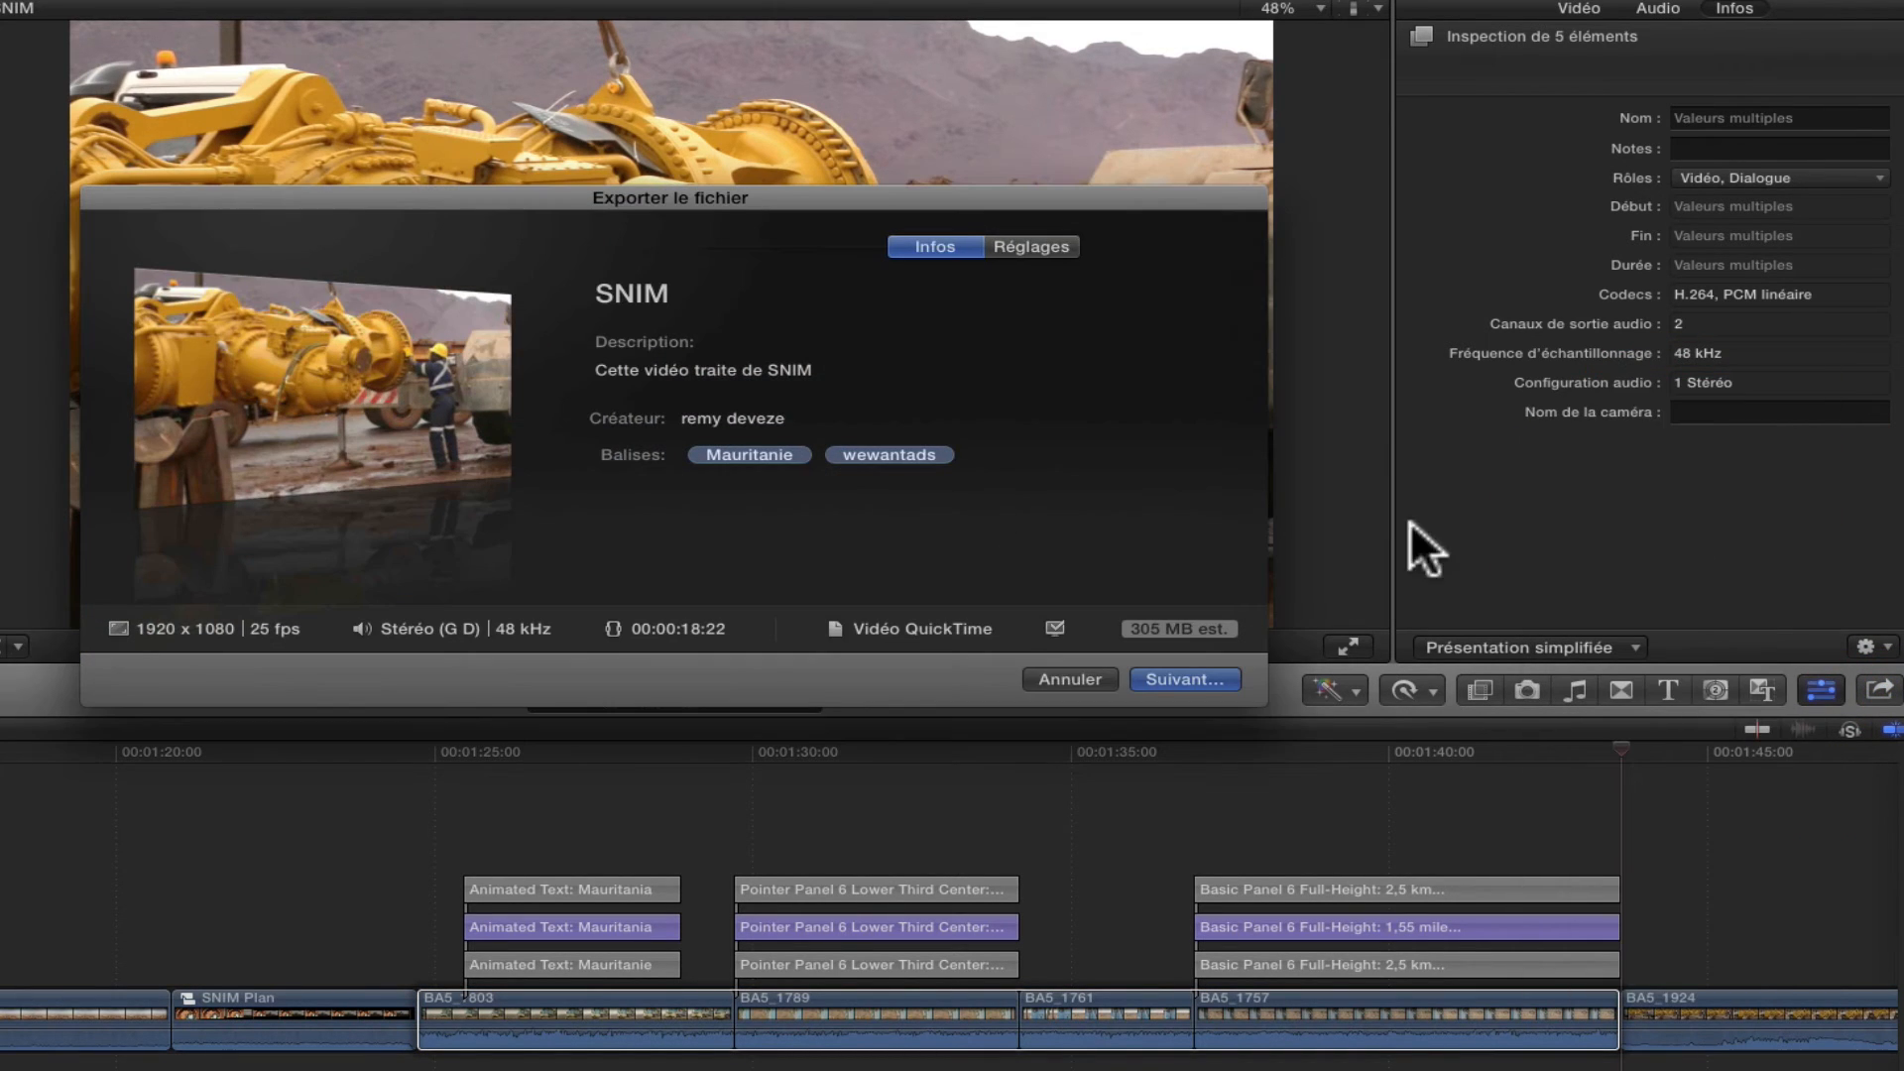
left_click(1065, 245)
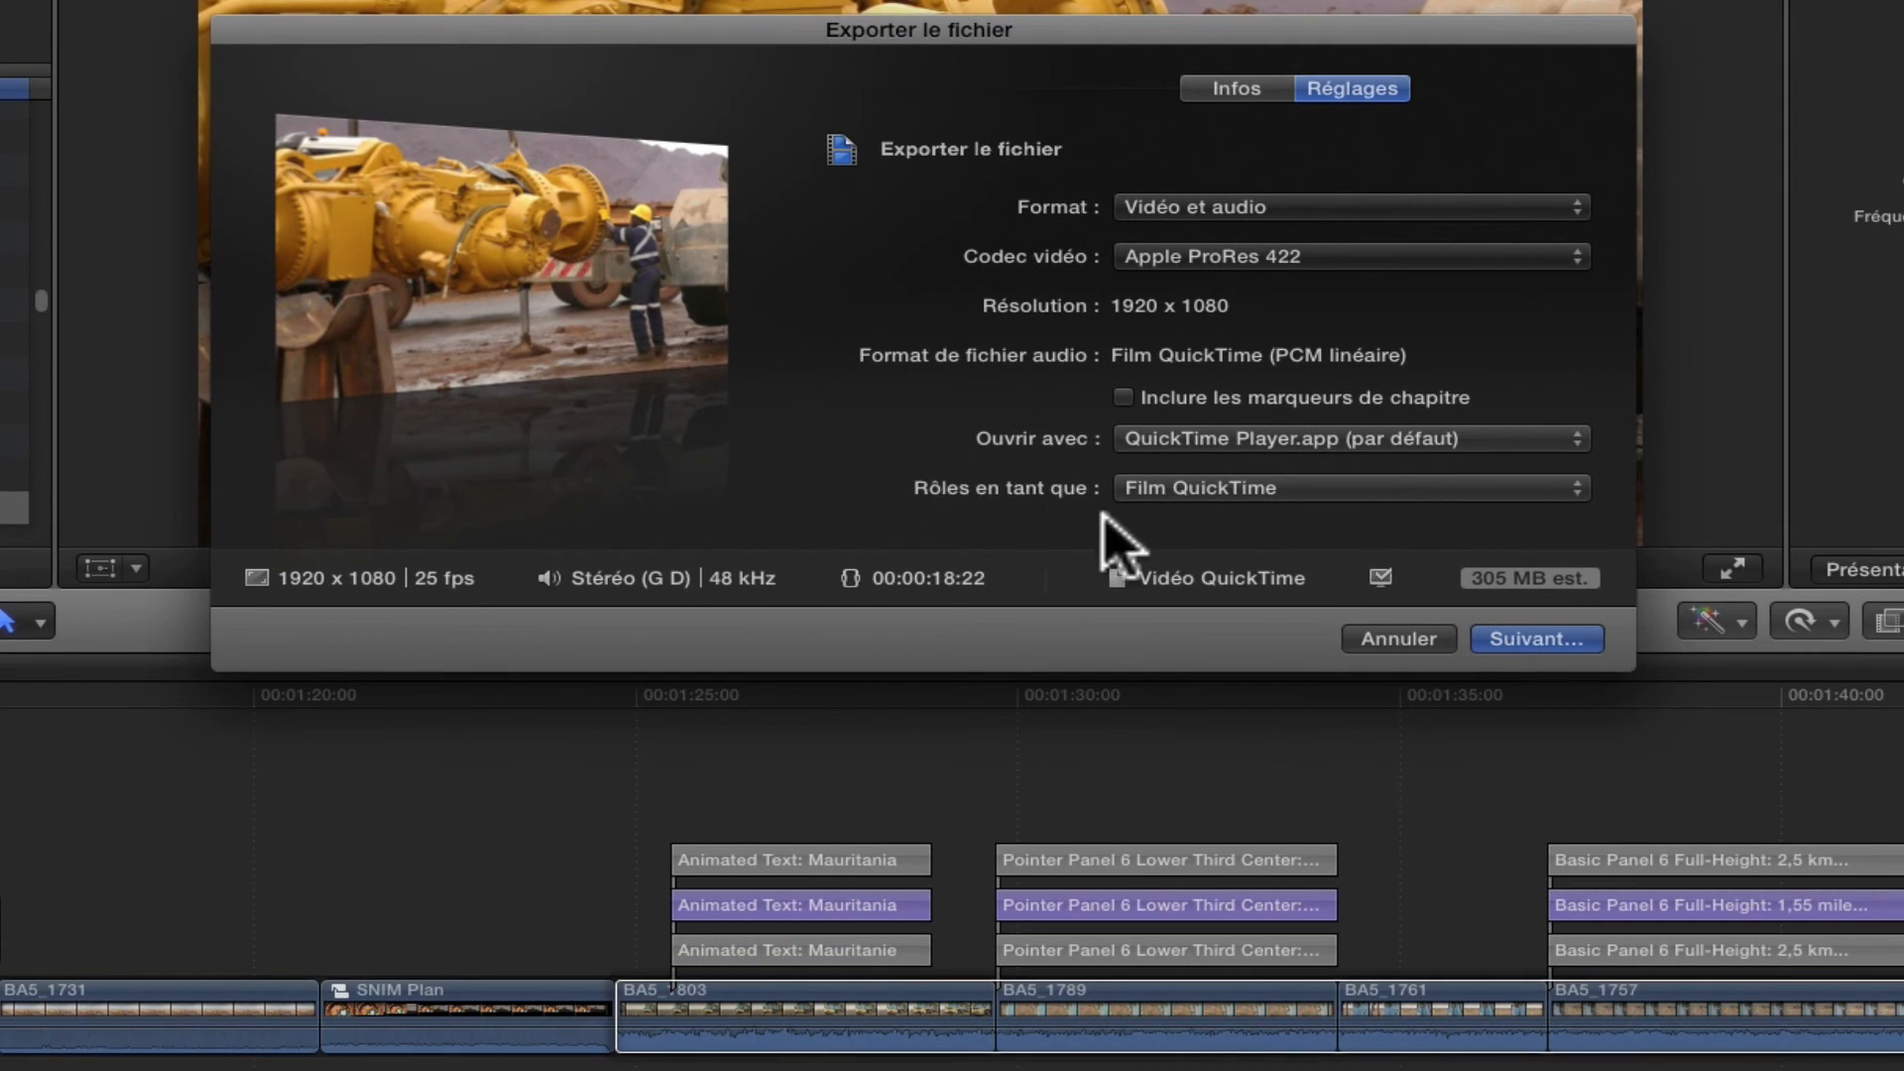
left_click(1527, 486)
left_click_drag(1527, 482, 1461, 557)
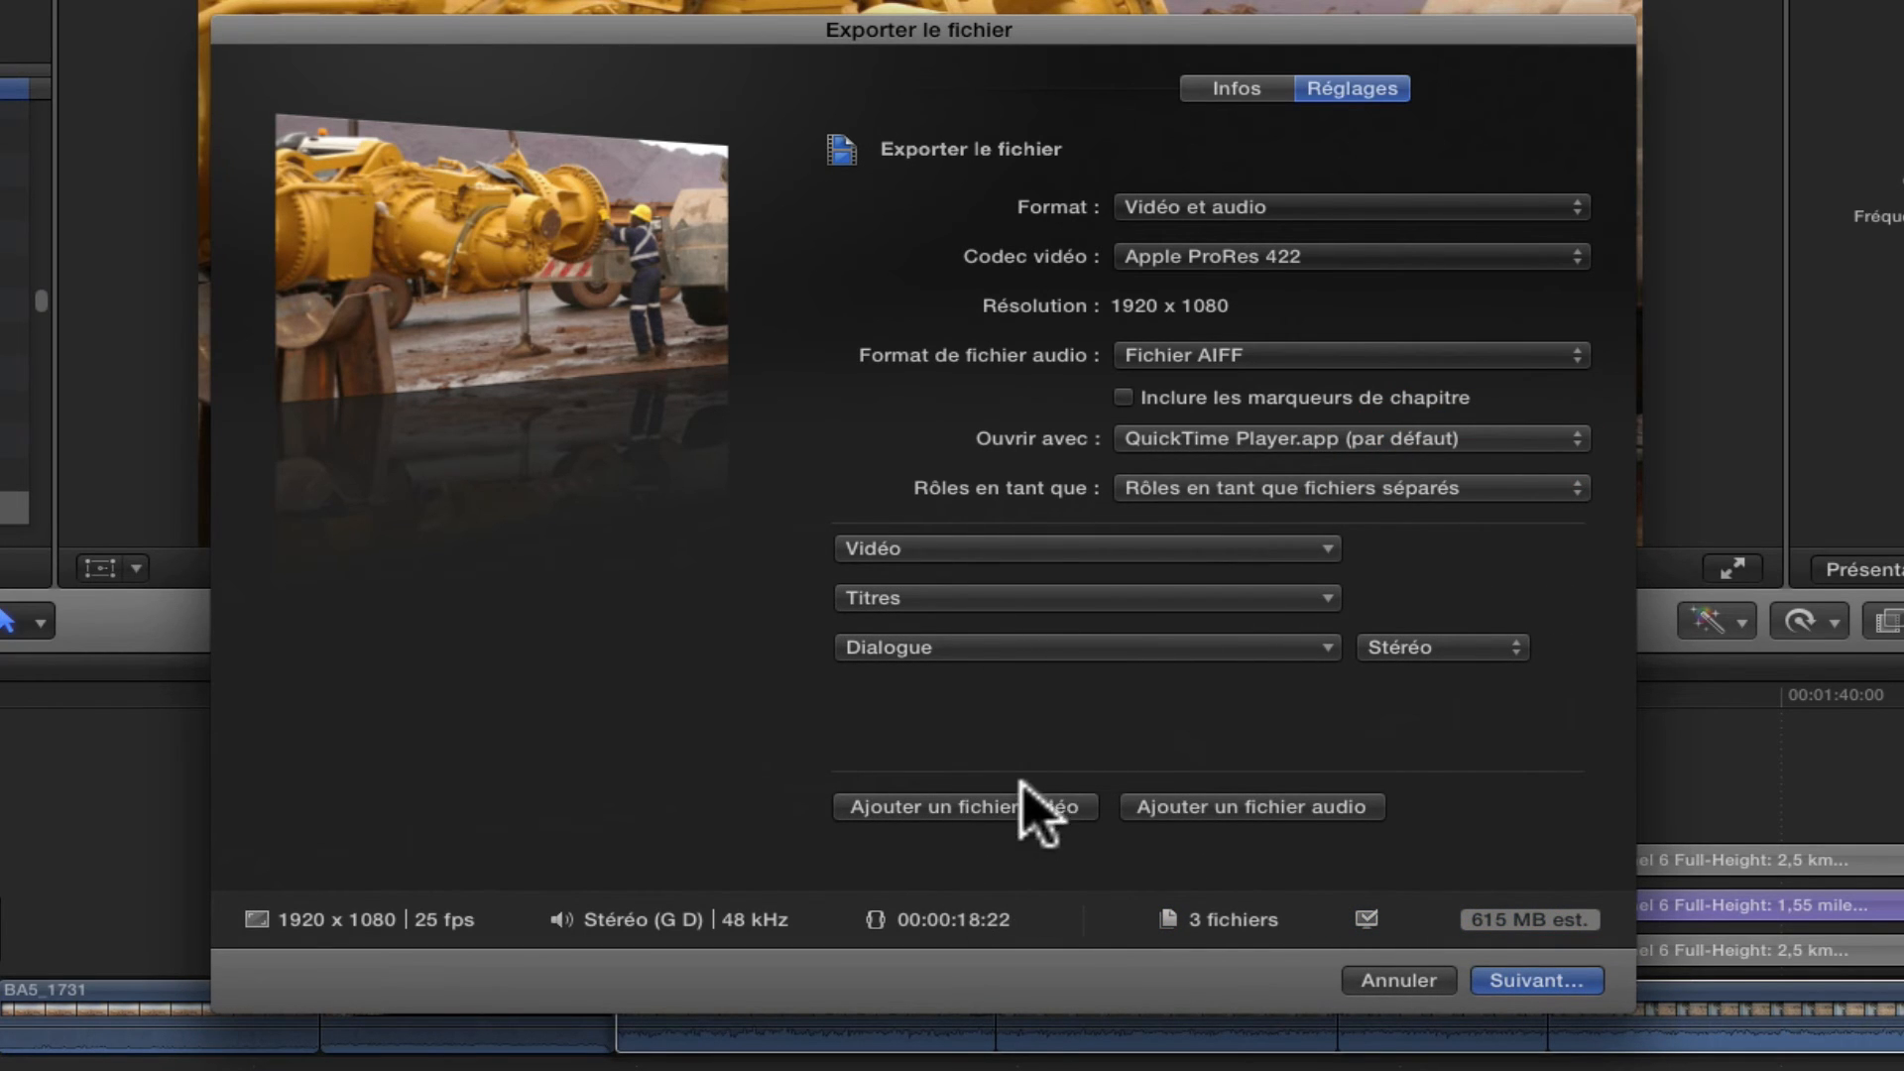
Add two video files to the export and assign the three title files to titres Es, titres Fr and titres GB
left_click(1003, 809)
left_click(1003, 807)
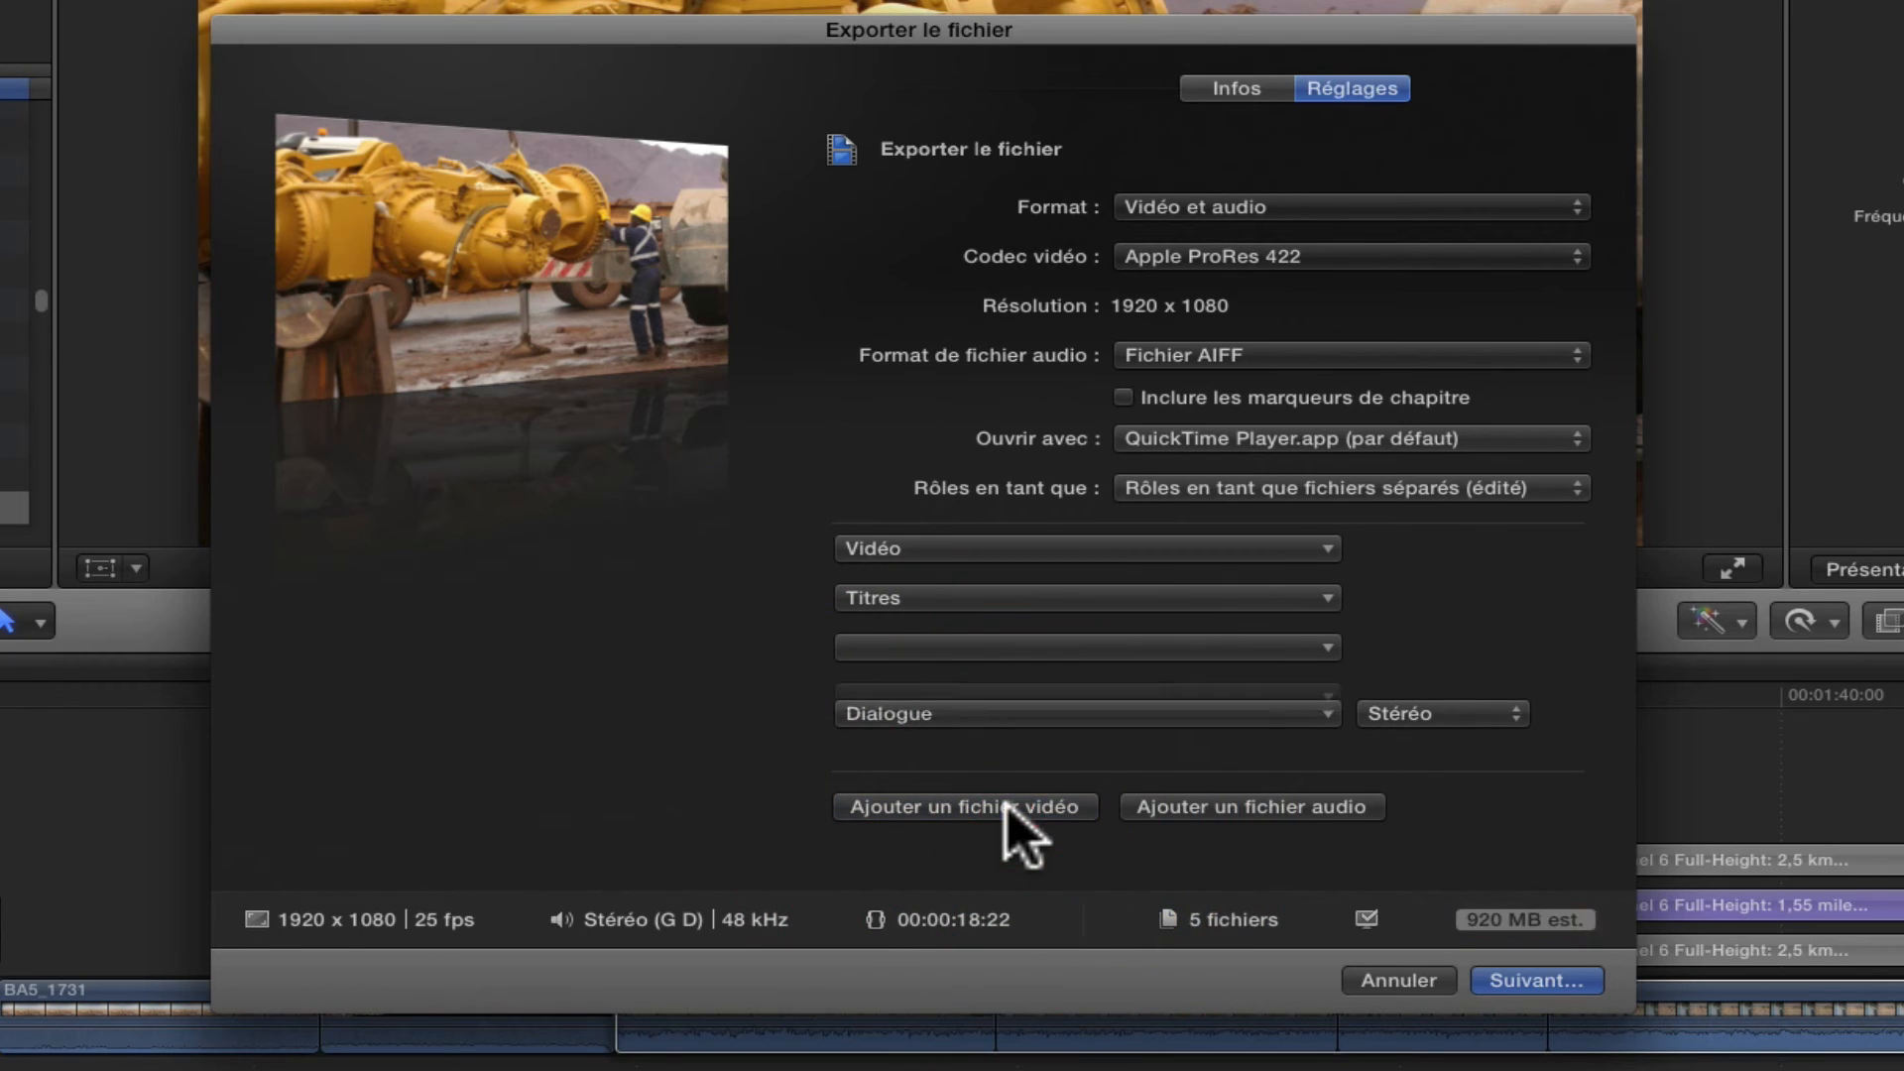
left_click(1329, 600)
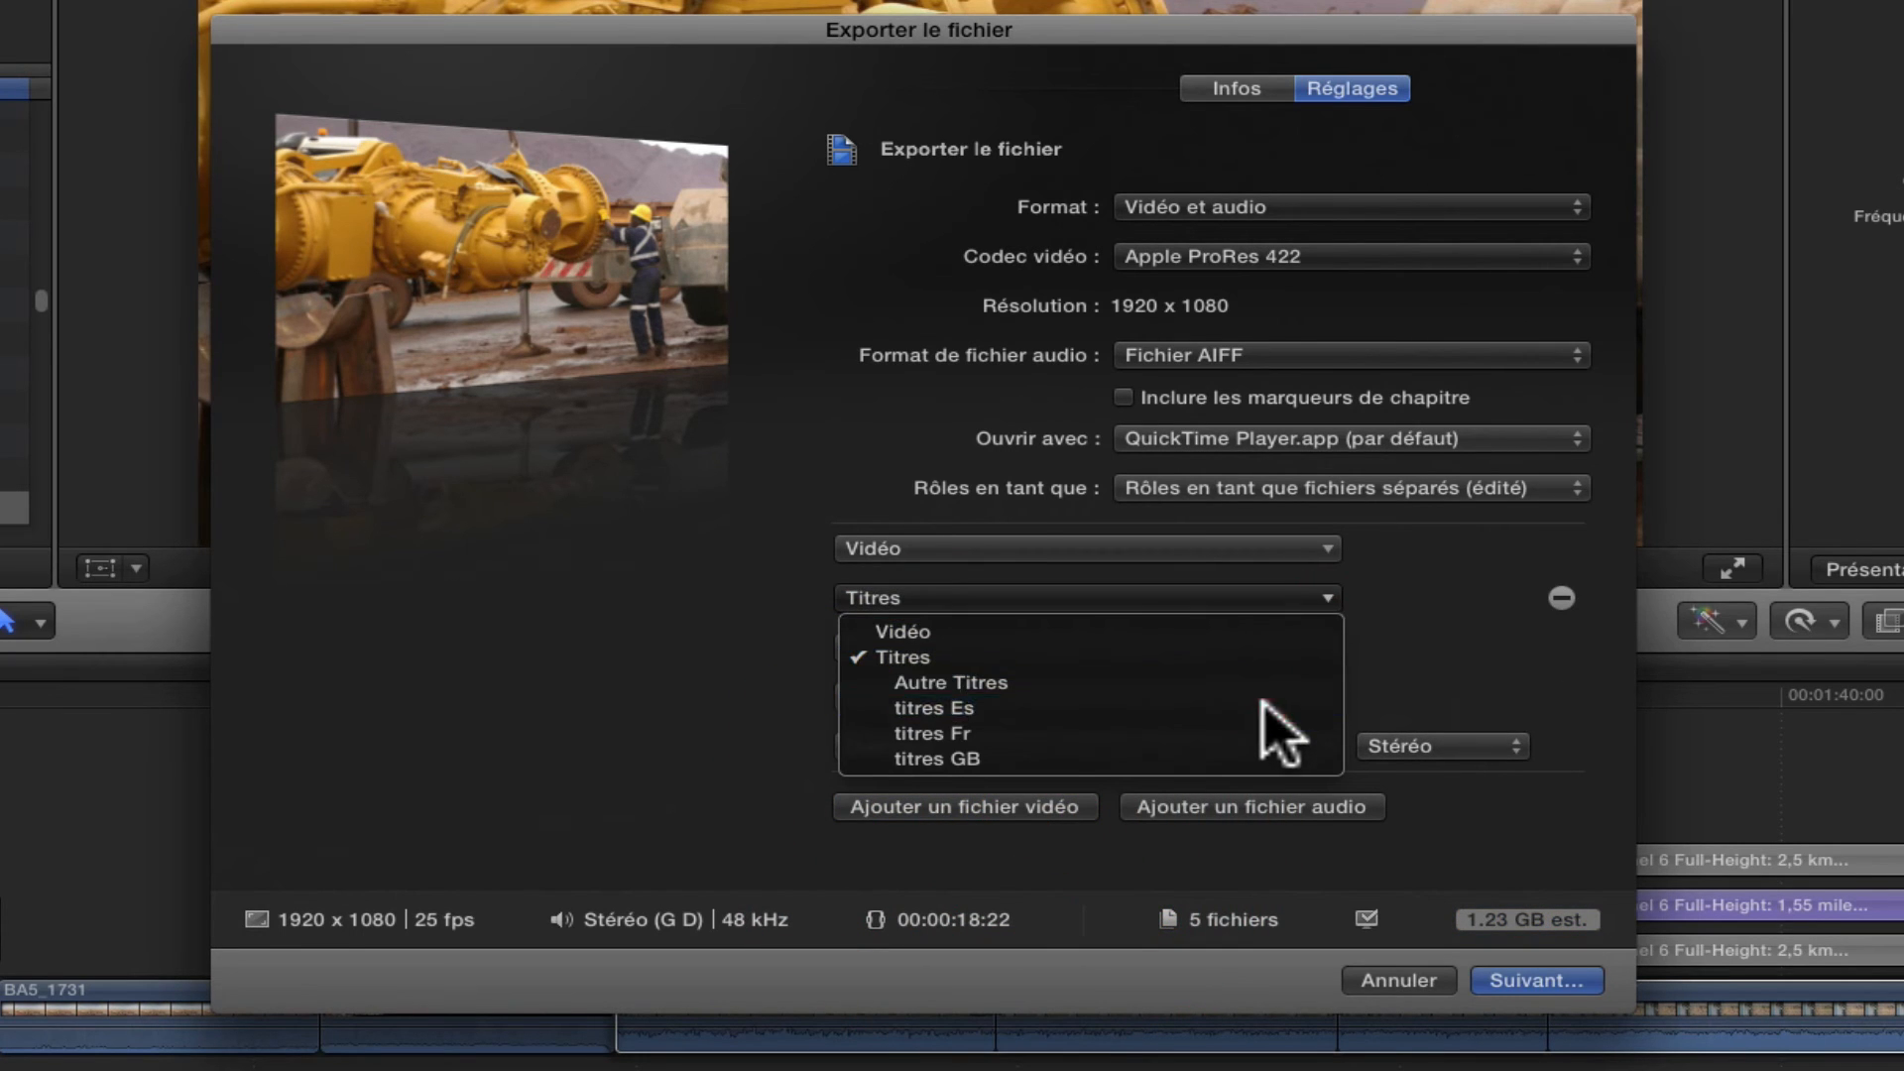
left_click(1274, 706)
left_click(1323, 650)
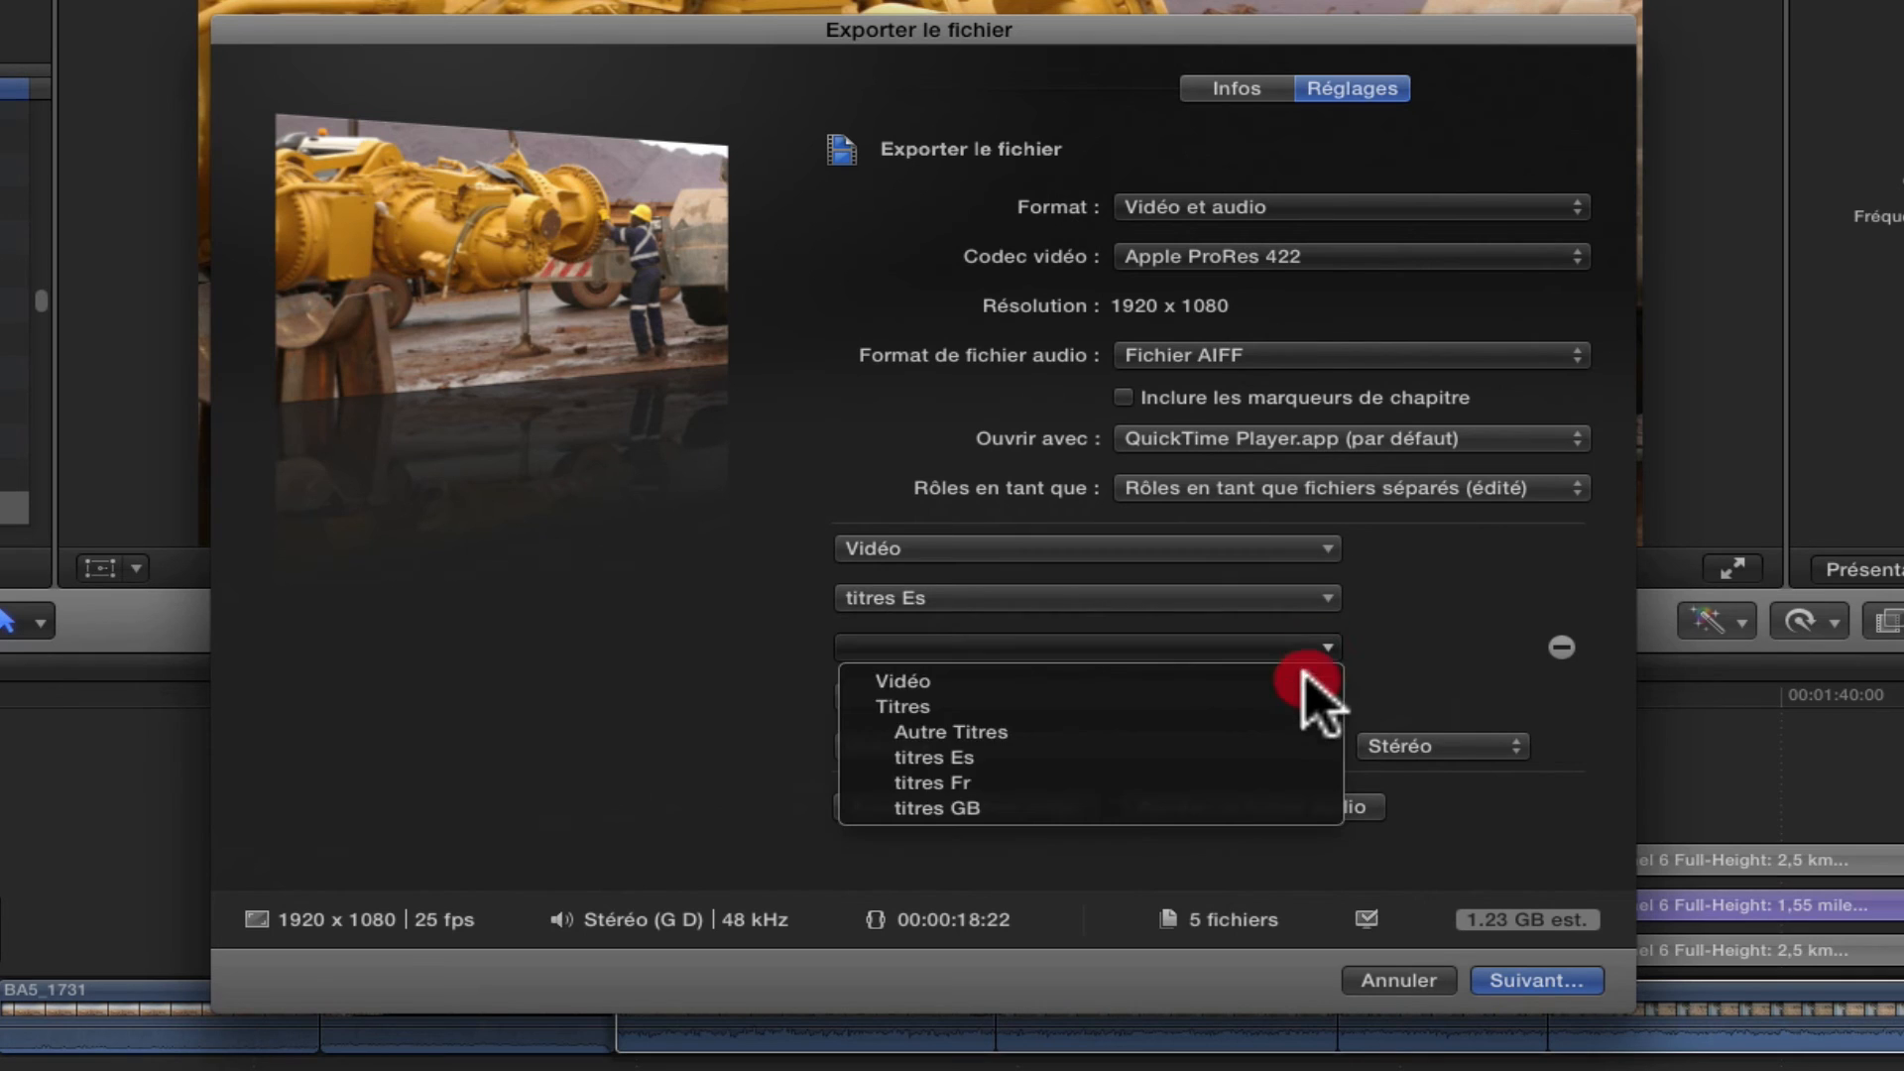
left_click(1277, 783)
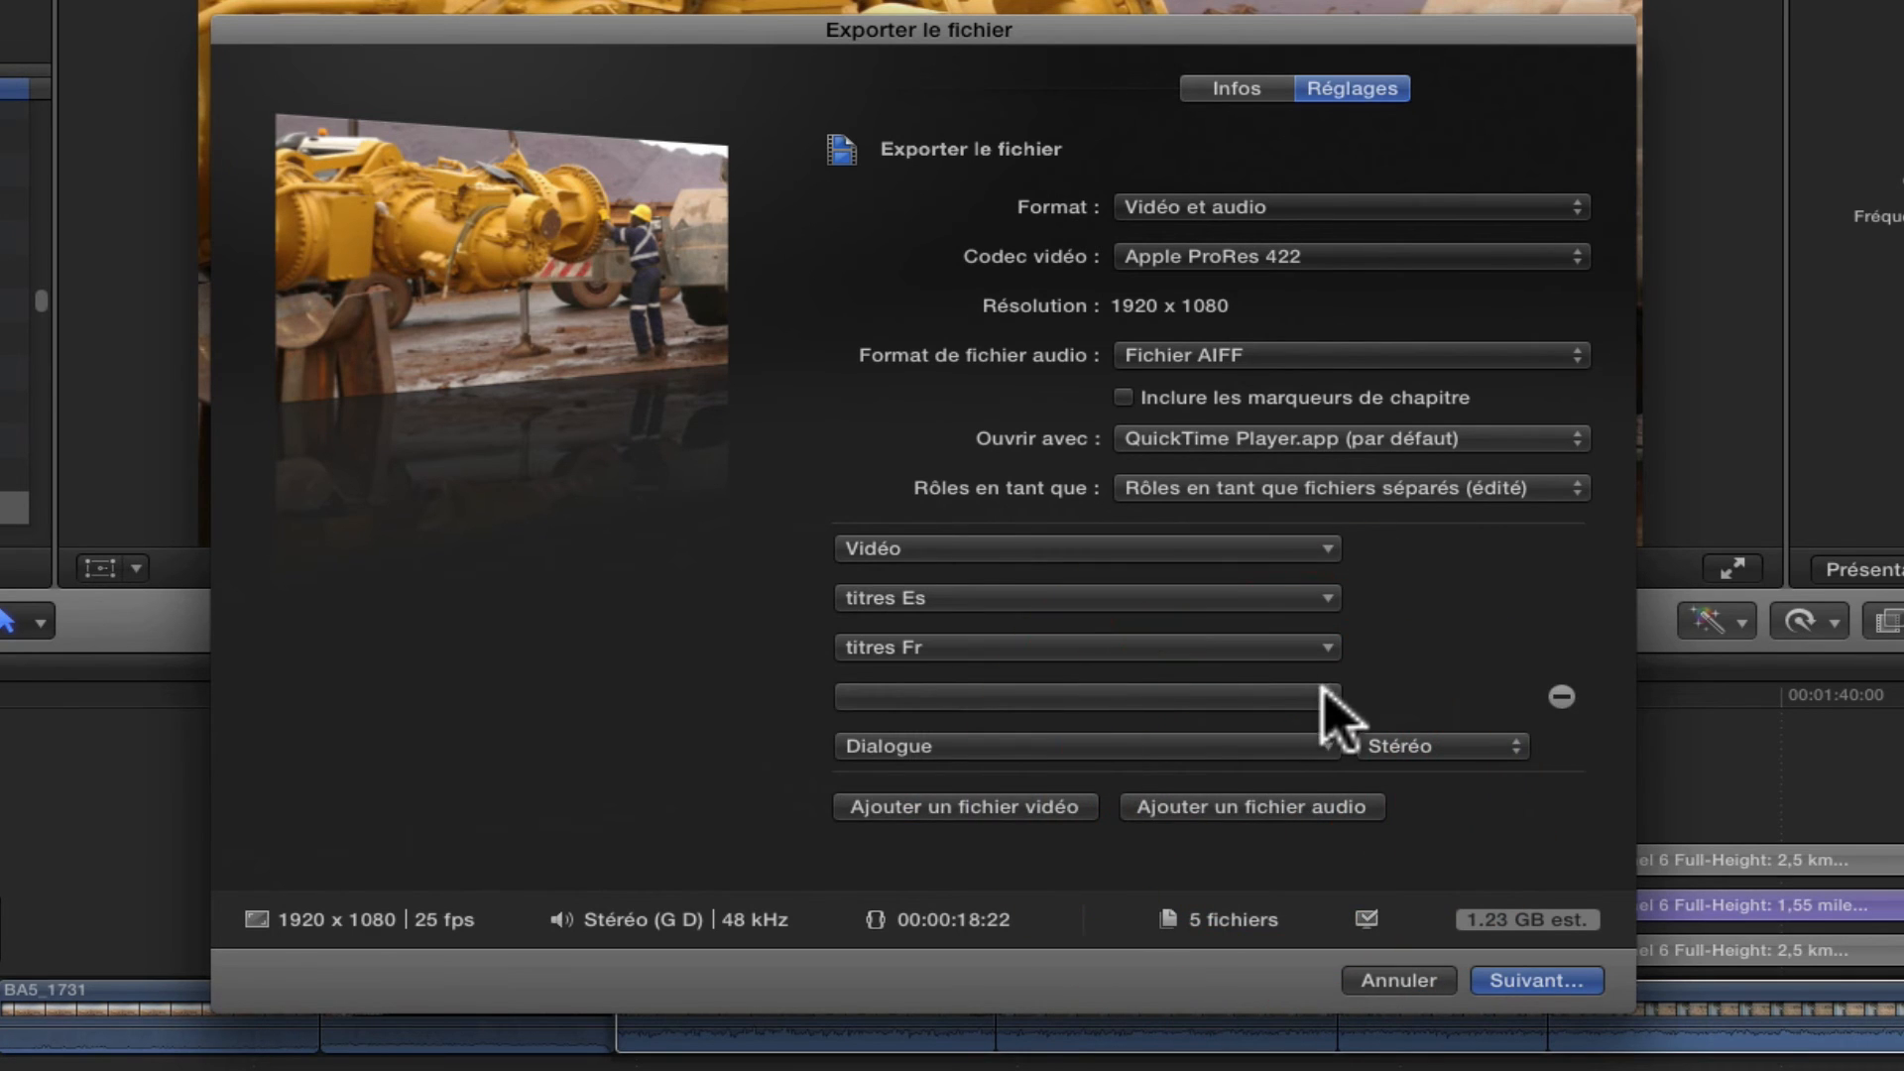
left_click(1324, 697)
left_click(1265, 858)
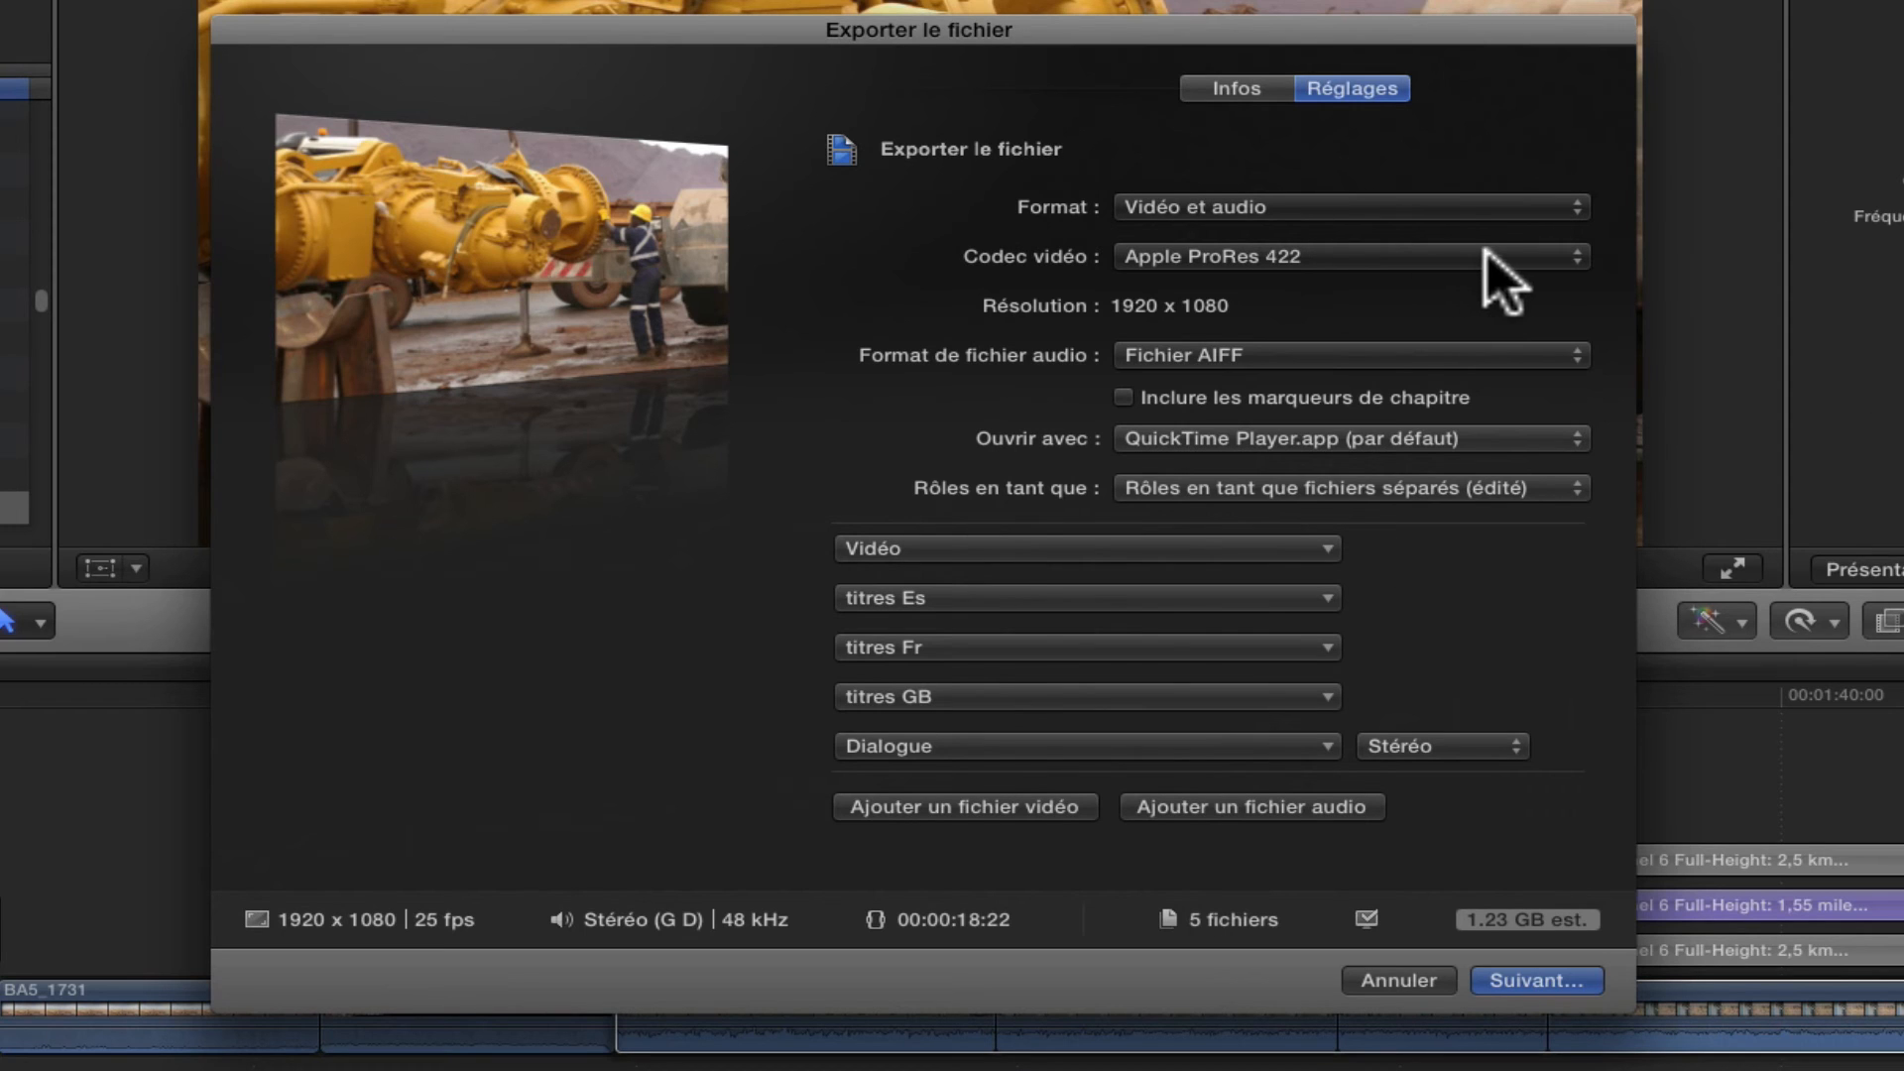
Set the export's video codec to Apple ProRes 4444
left_click(1546, 268)
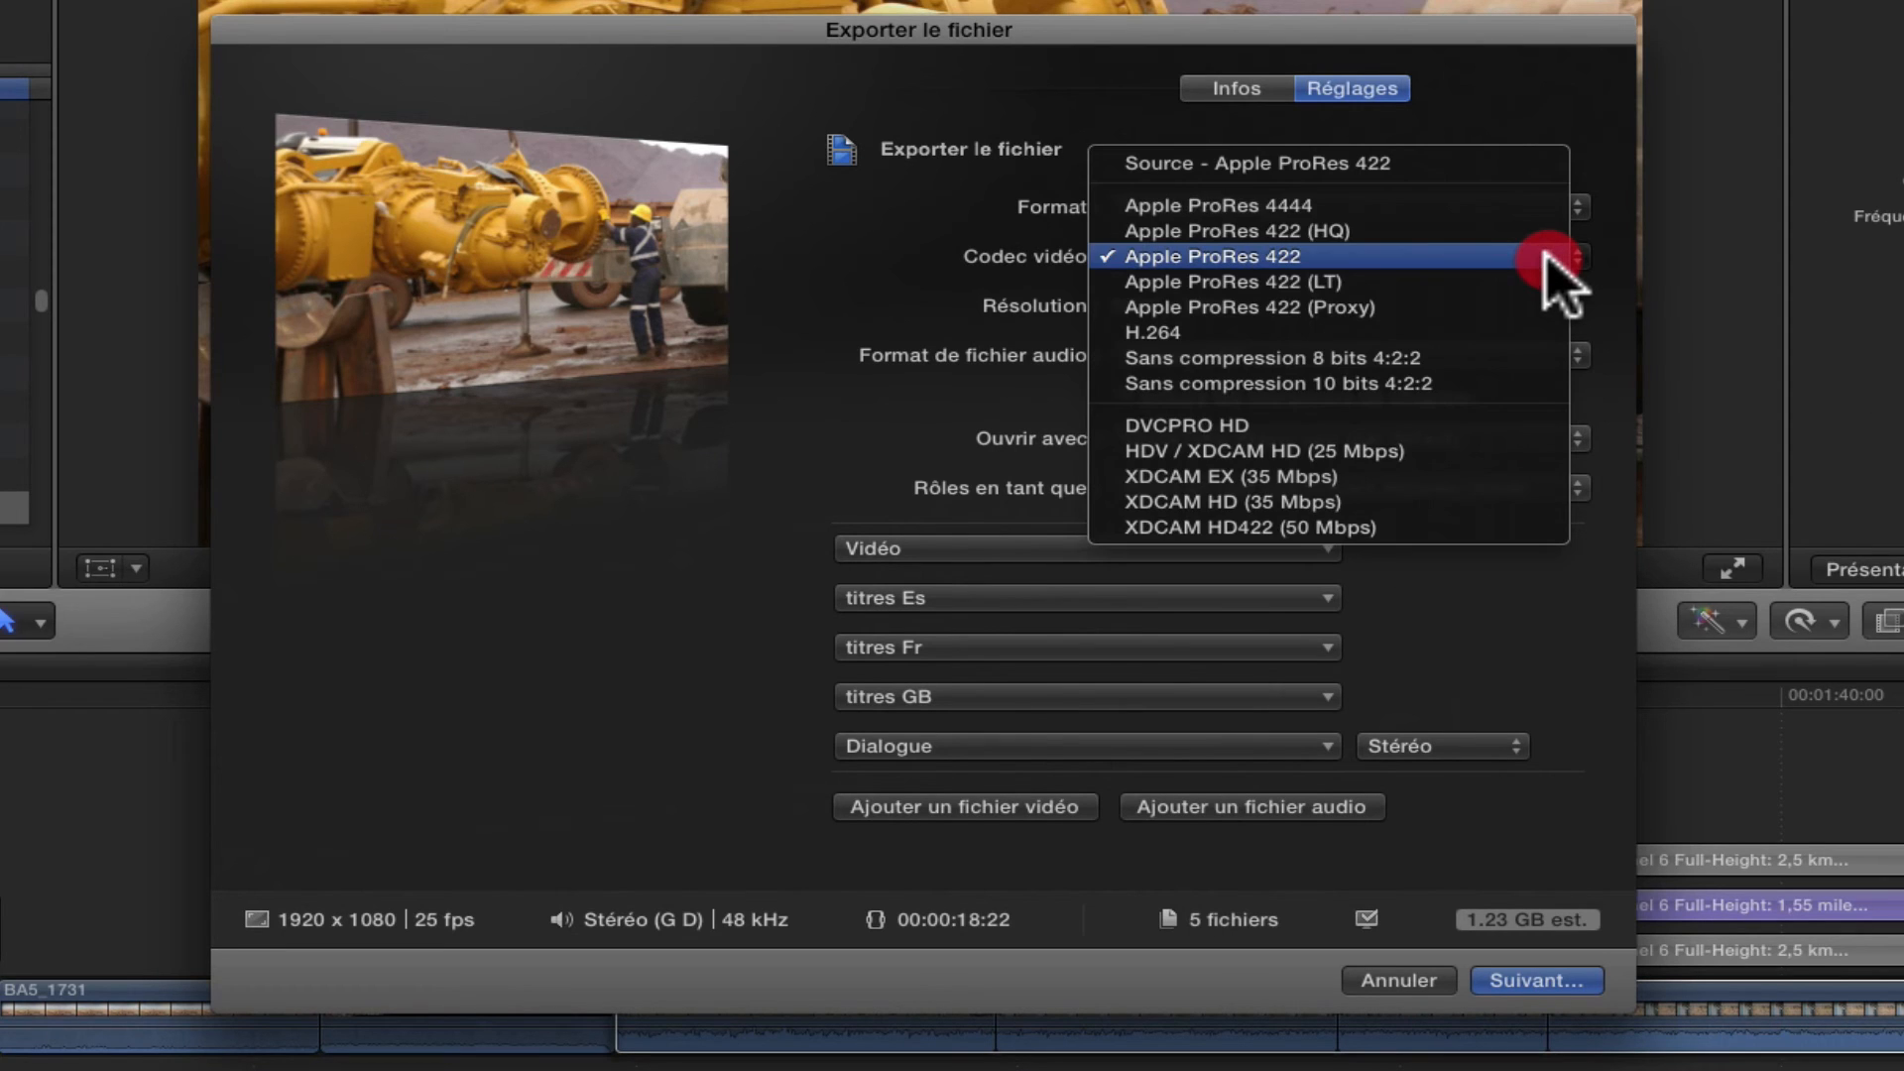
left_click(1483, 206)
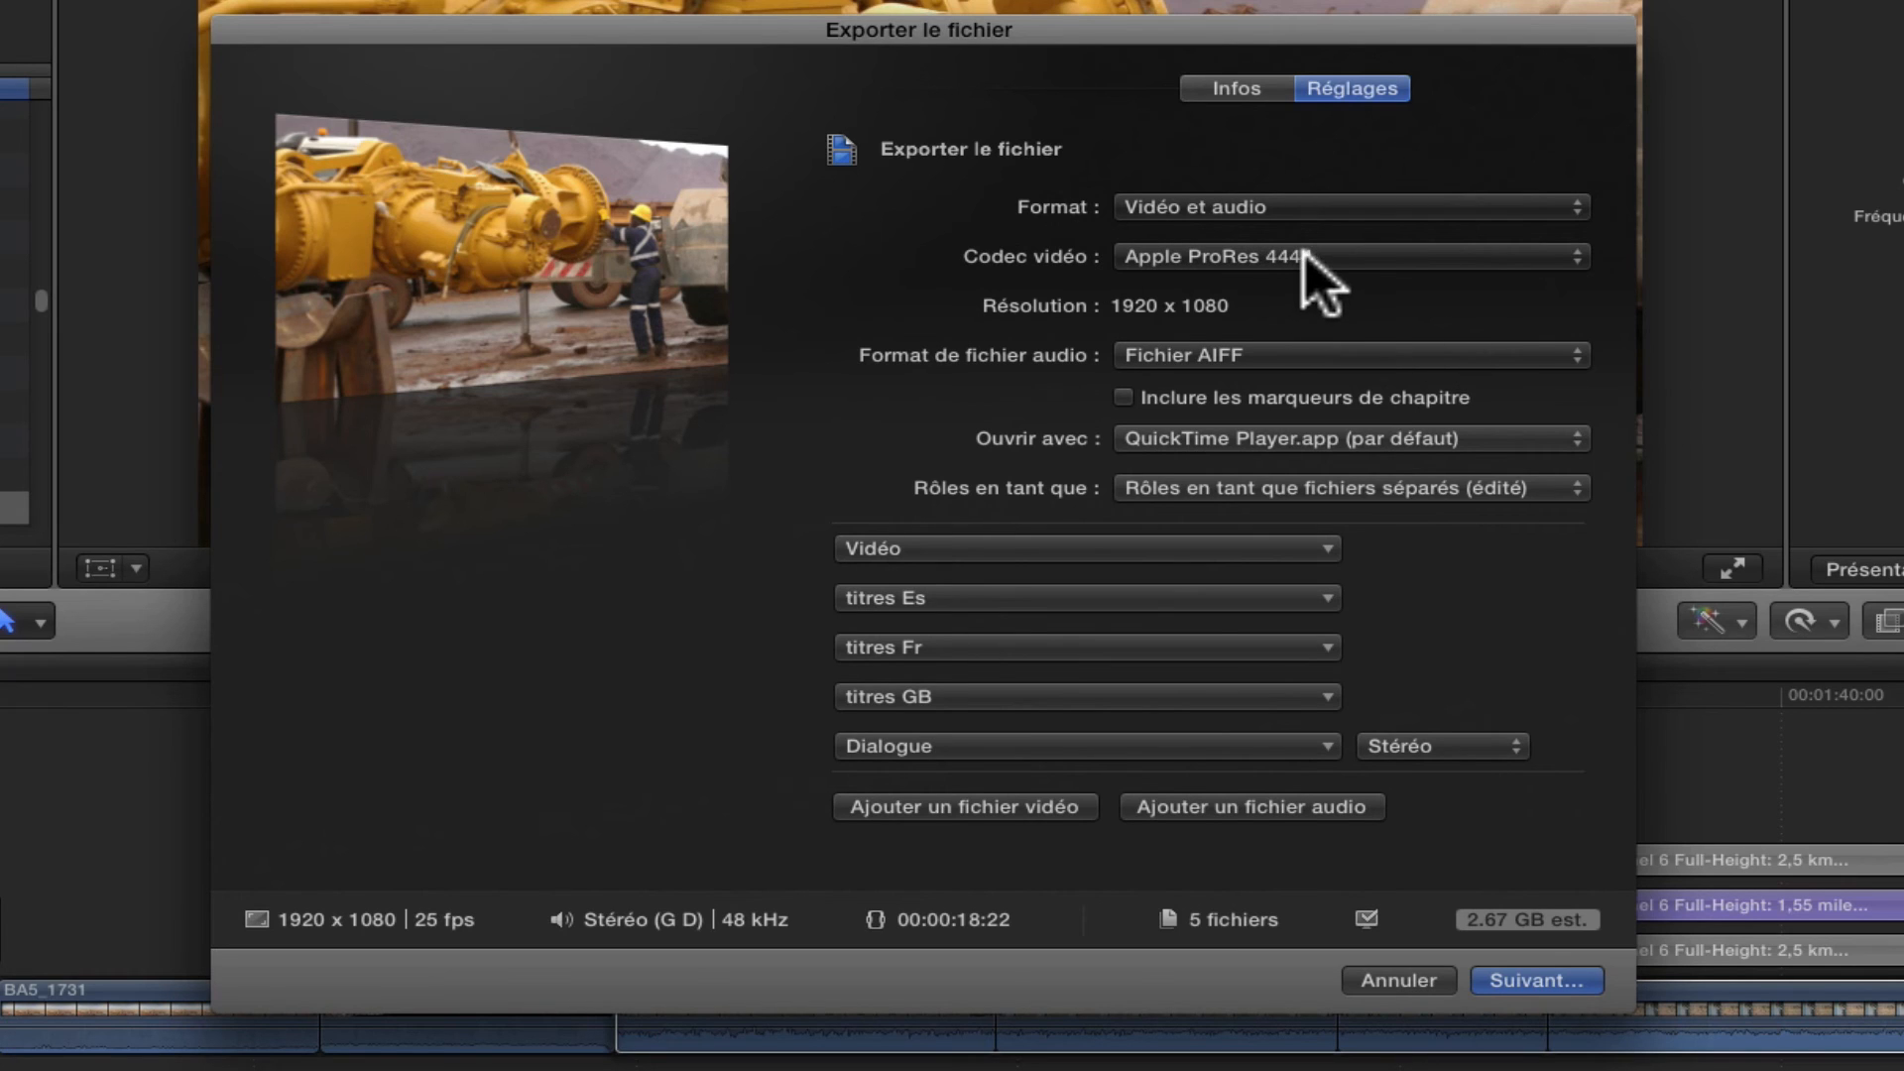
mouse_move(972, 607)
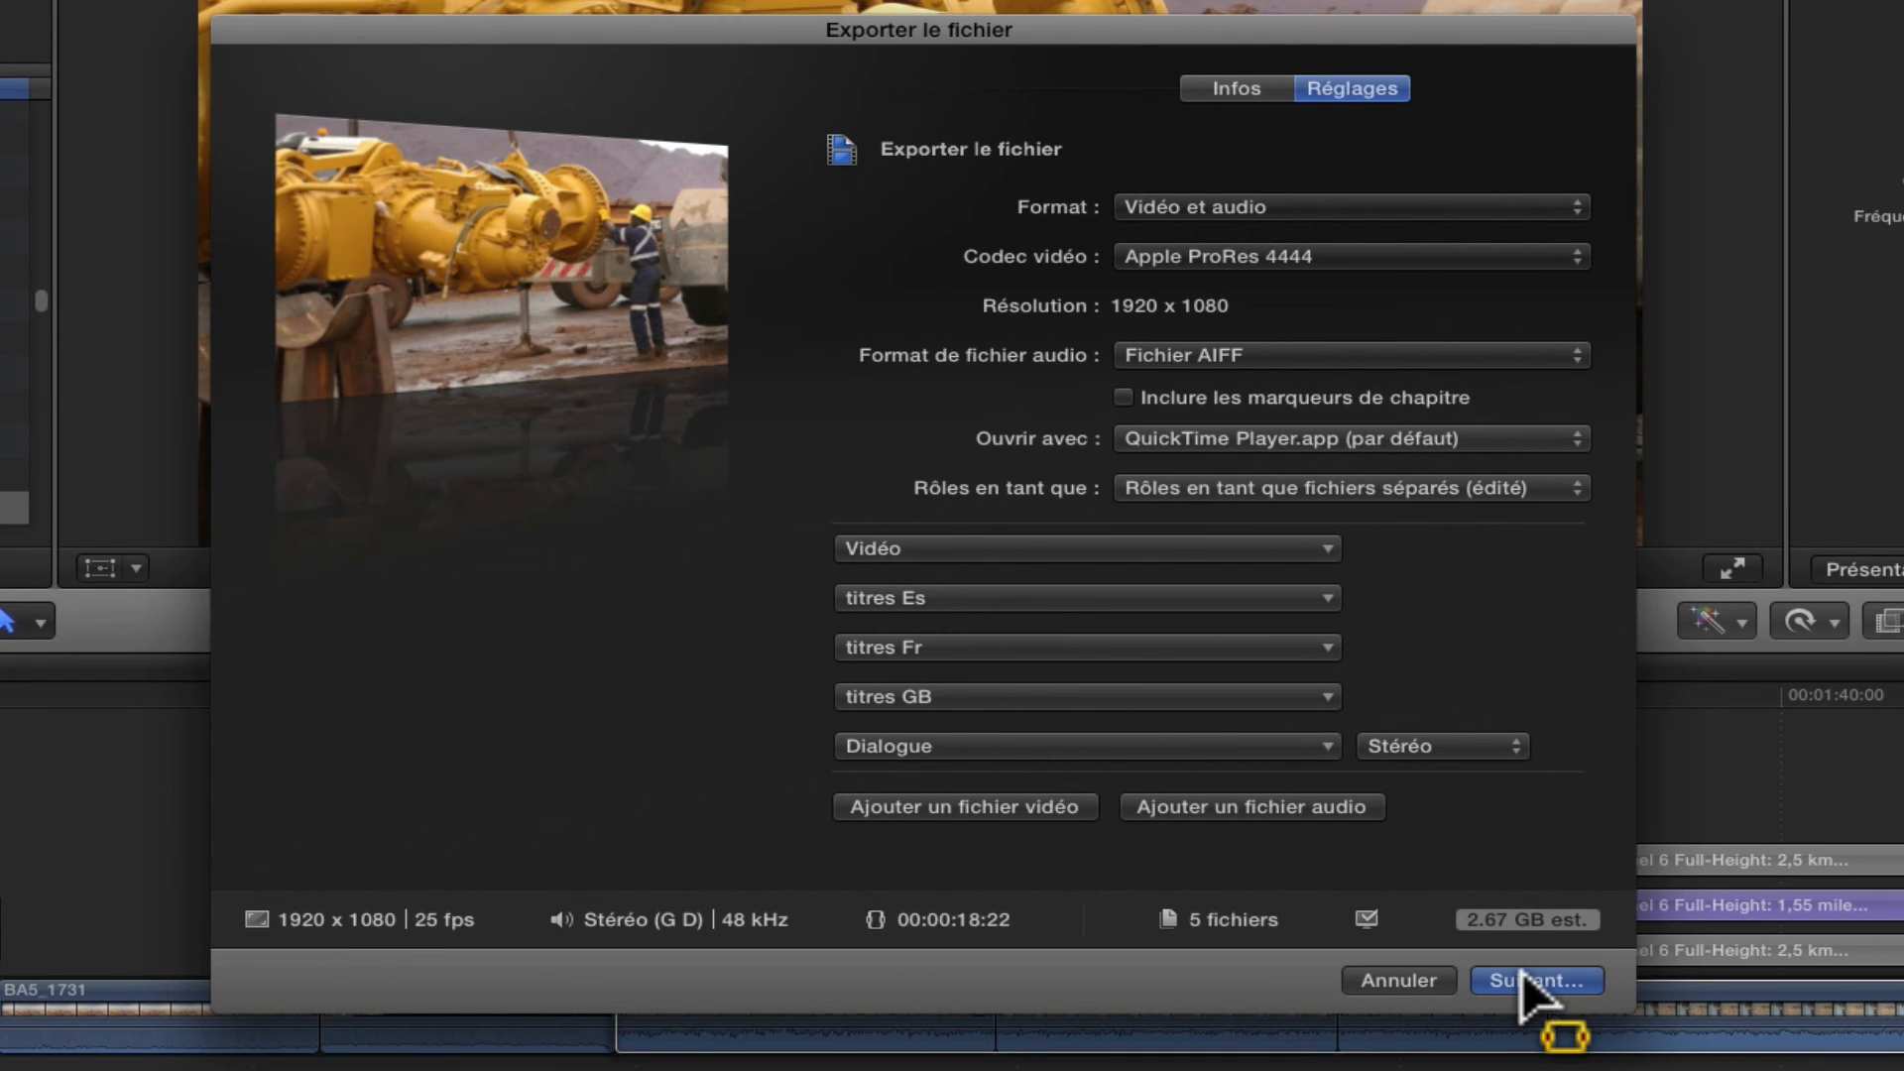
mouse_move(944, 706)
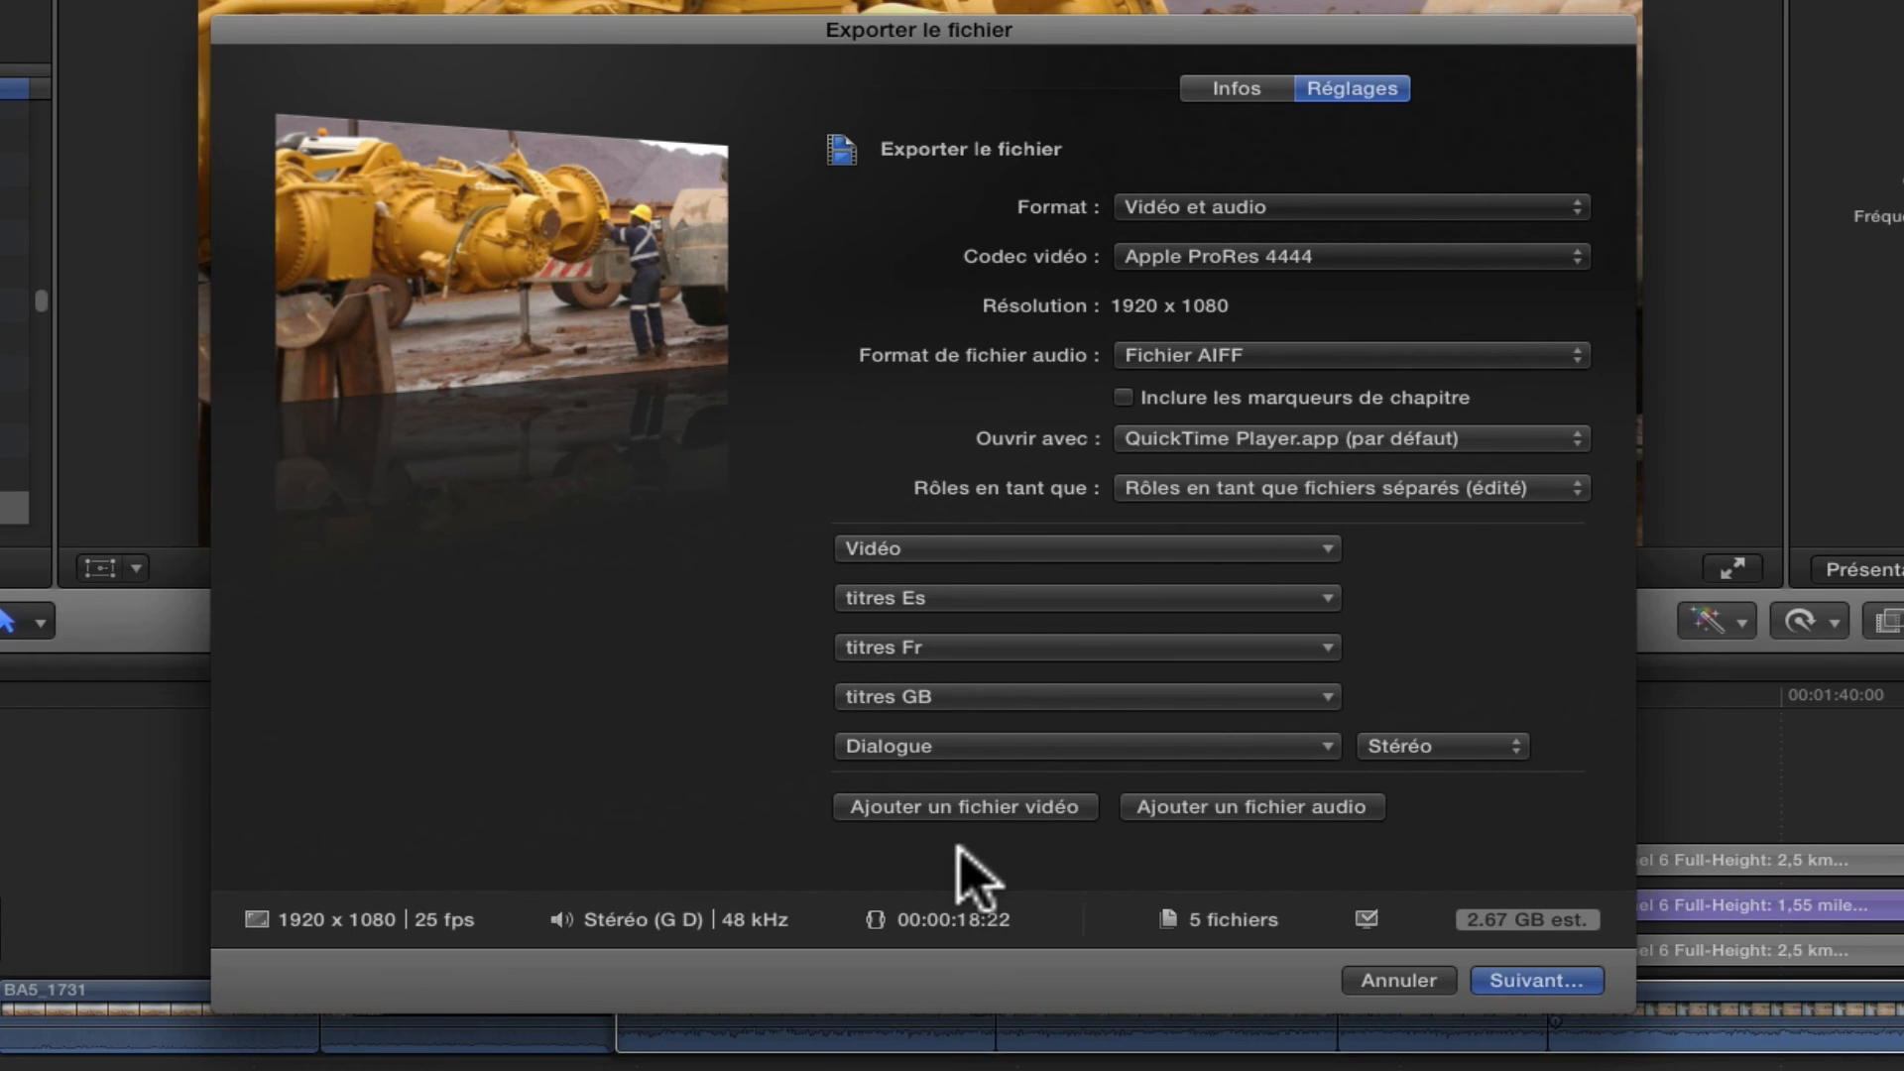
Save the export as SNIM on the Desktop and hide Final Cut Pro to reach the exported files
left_click(1536, 980)
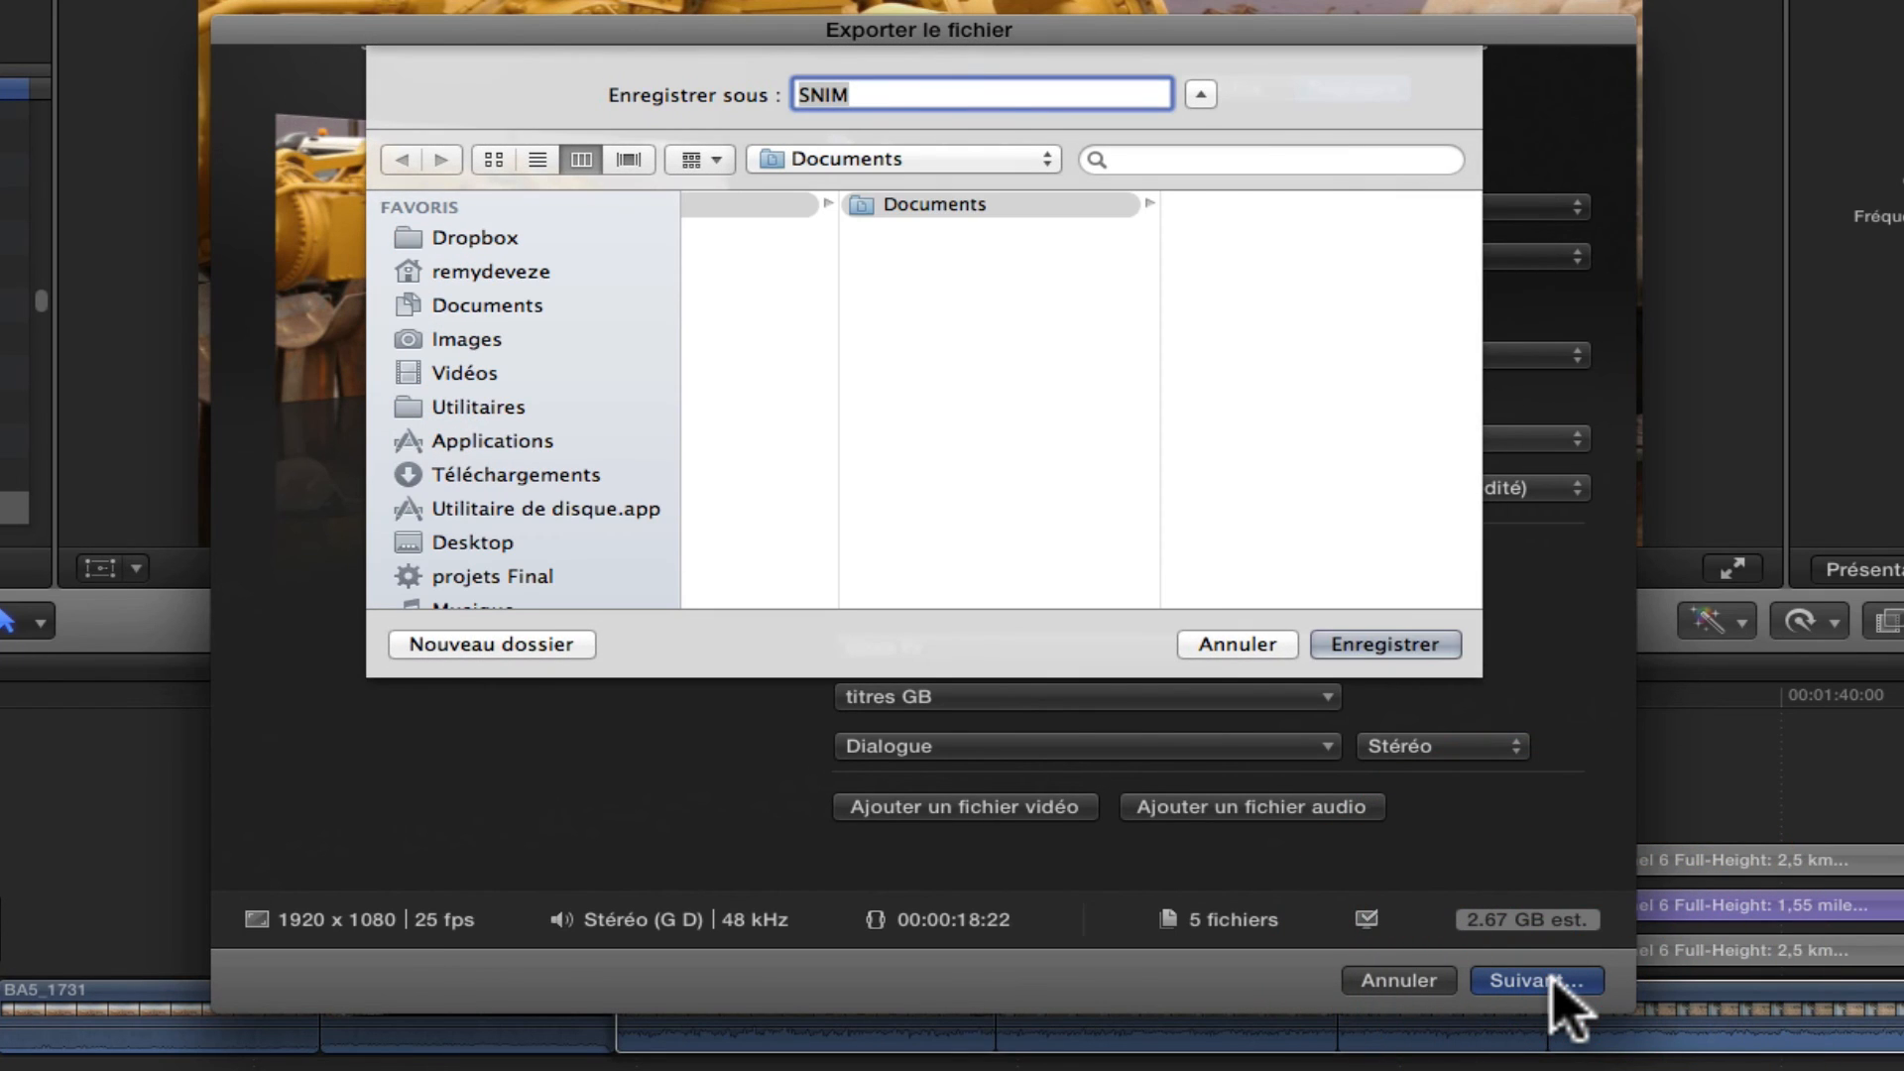
scroll(471, 545, "down", 2)
left_click(463, 515)
left_click(429, 481)
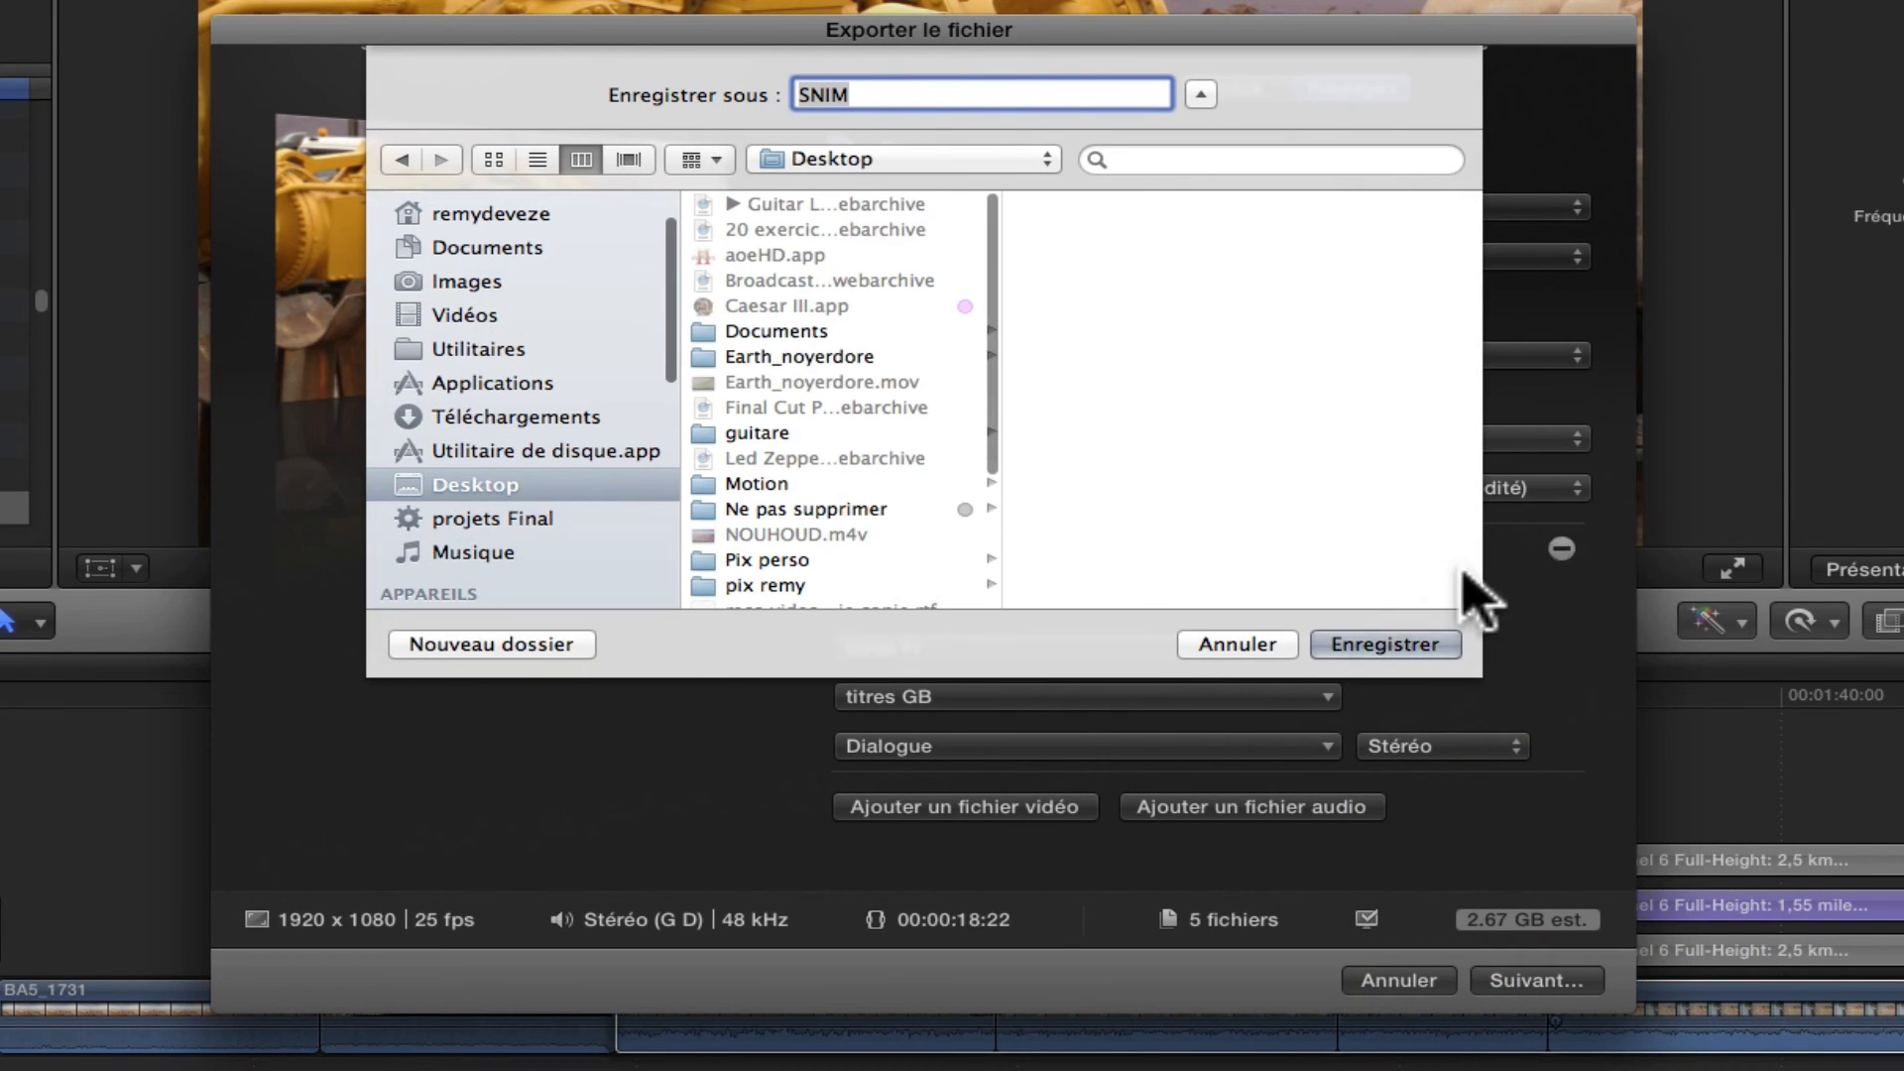
left_click(1385, 645)
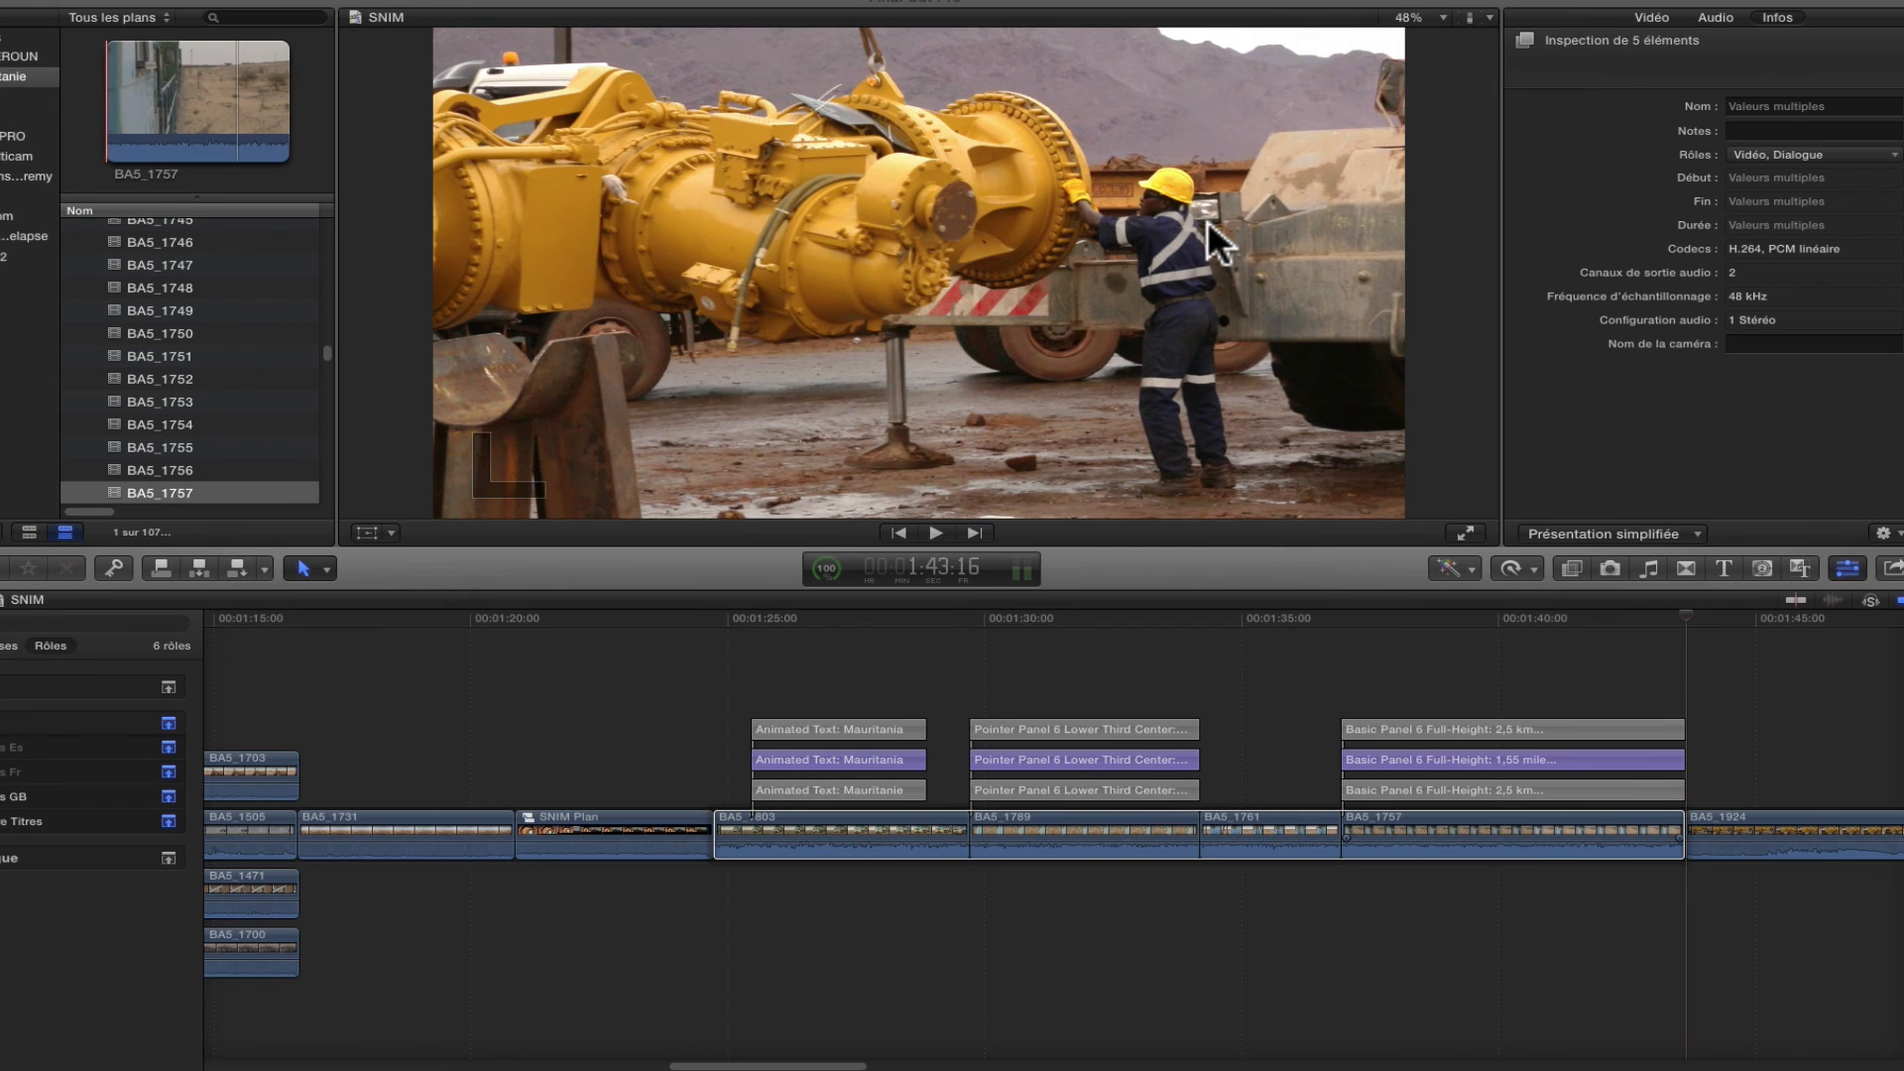
left_click(19, 4)
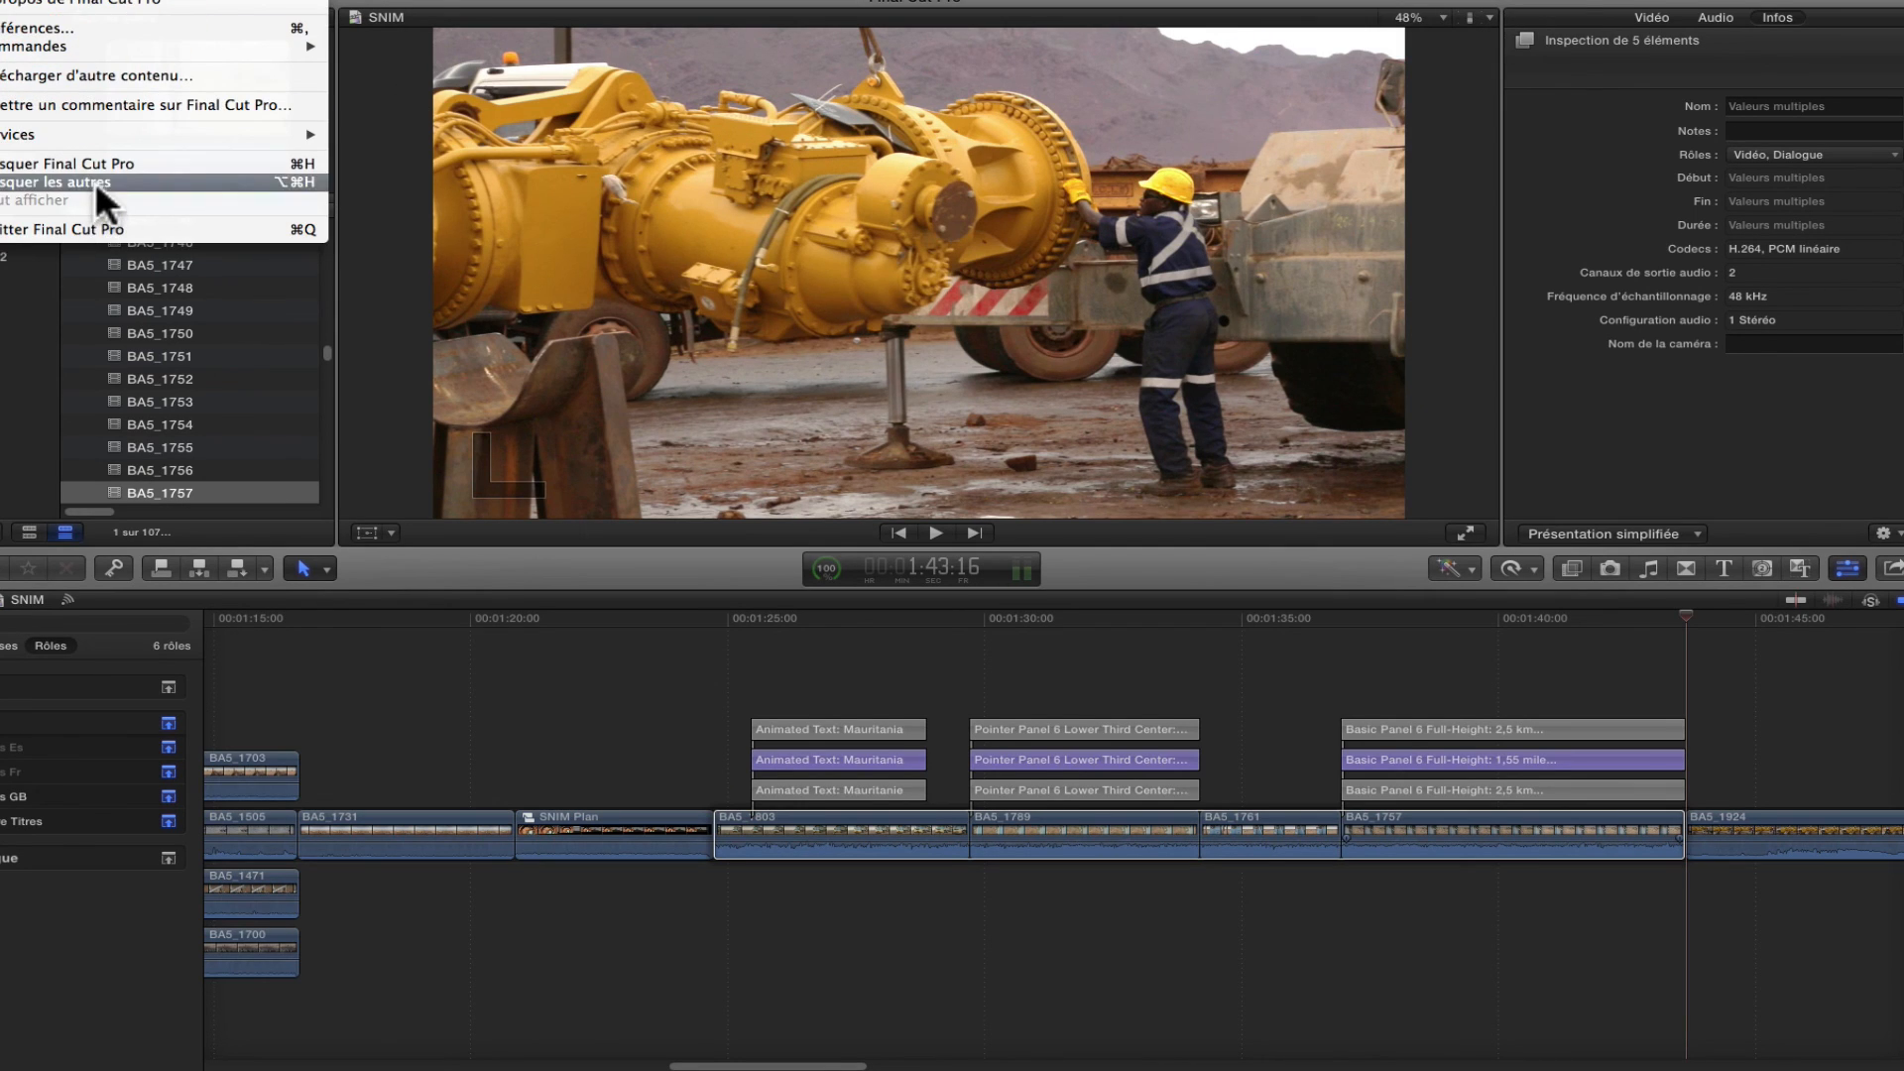
left_click(103, 159)
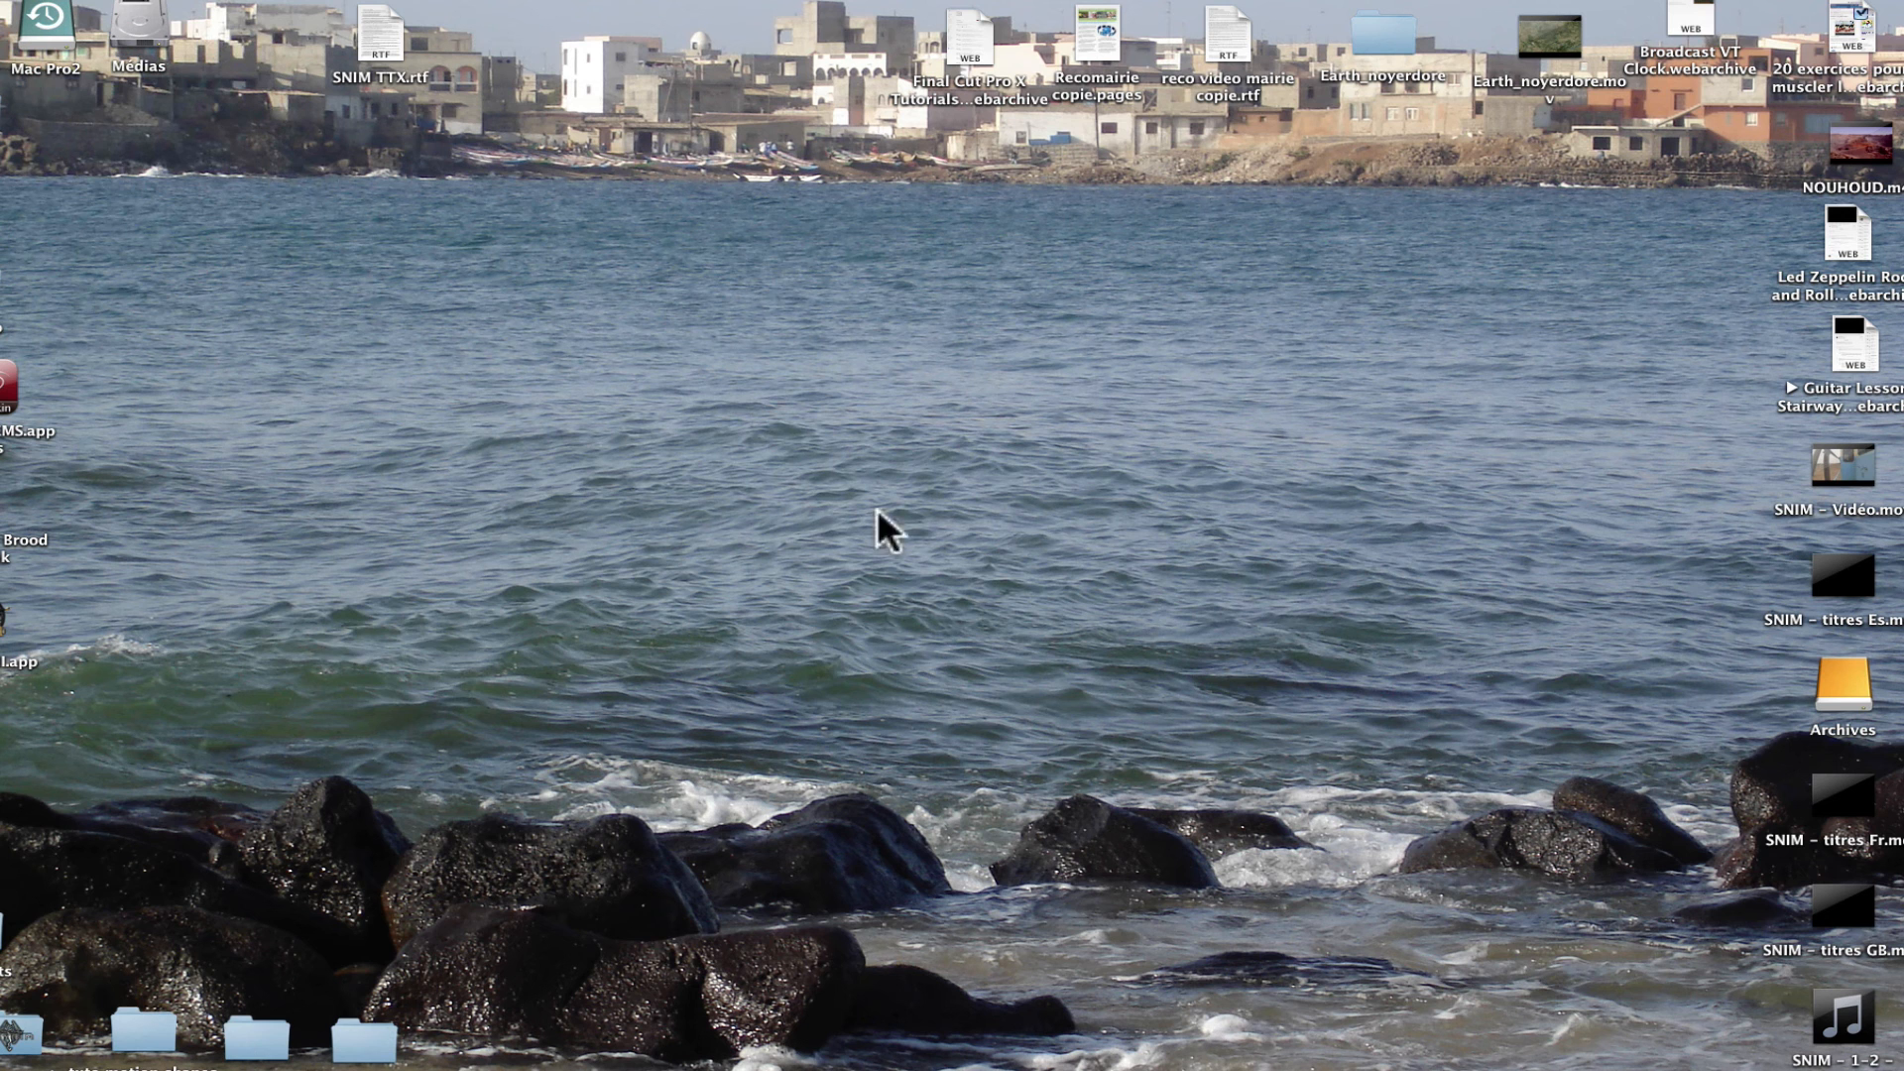
Group the exported SNIM video, the three titres movies and the dialogue audio file together in the open area of the Desktop
left_click_drag(1840, 466, 776, 332)
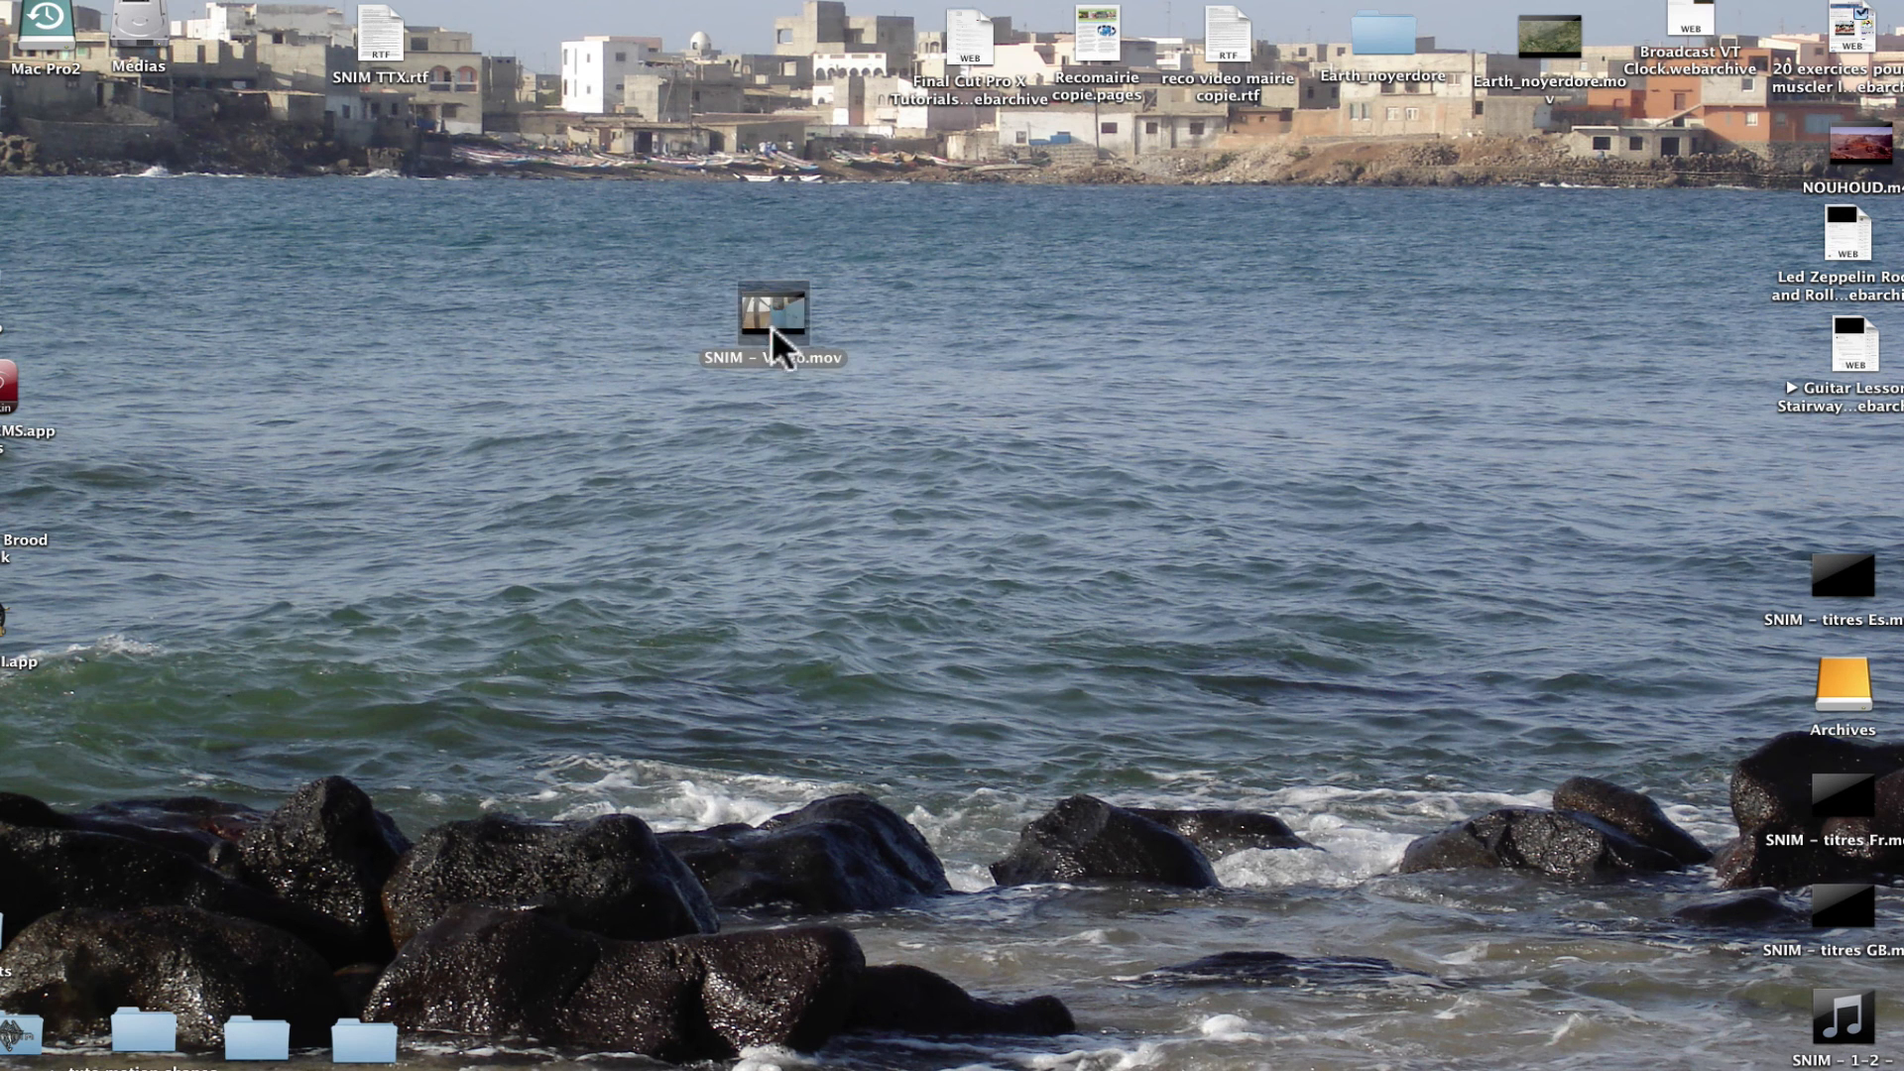
left_click_drag(1846, 580, 977, 321)
left_click_drag(1842, 803, 973, 415)
left_click_drag(1753, 897, 986, 510)
left_click_drag(1834, 1019, 776, 444)
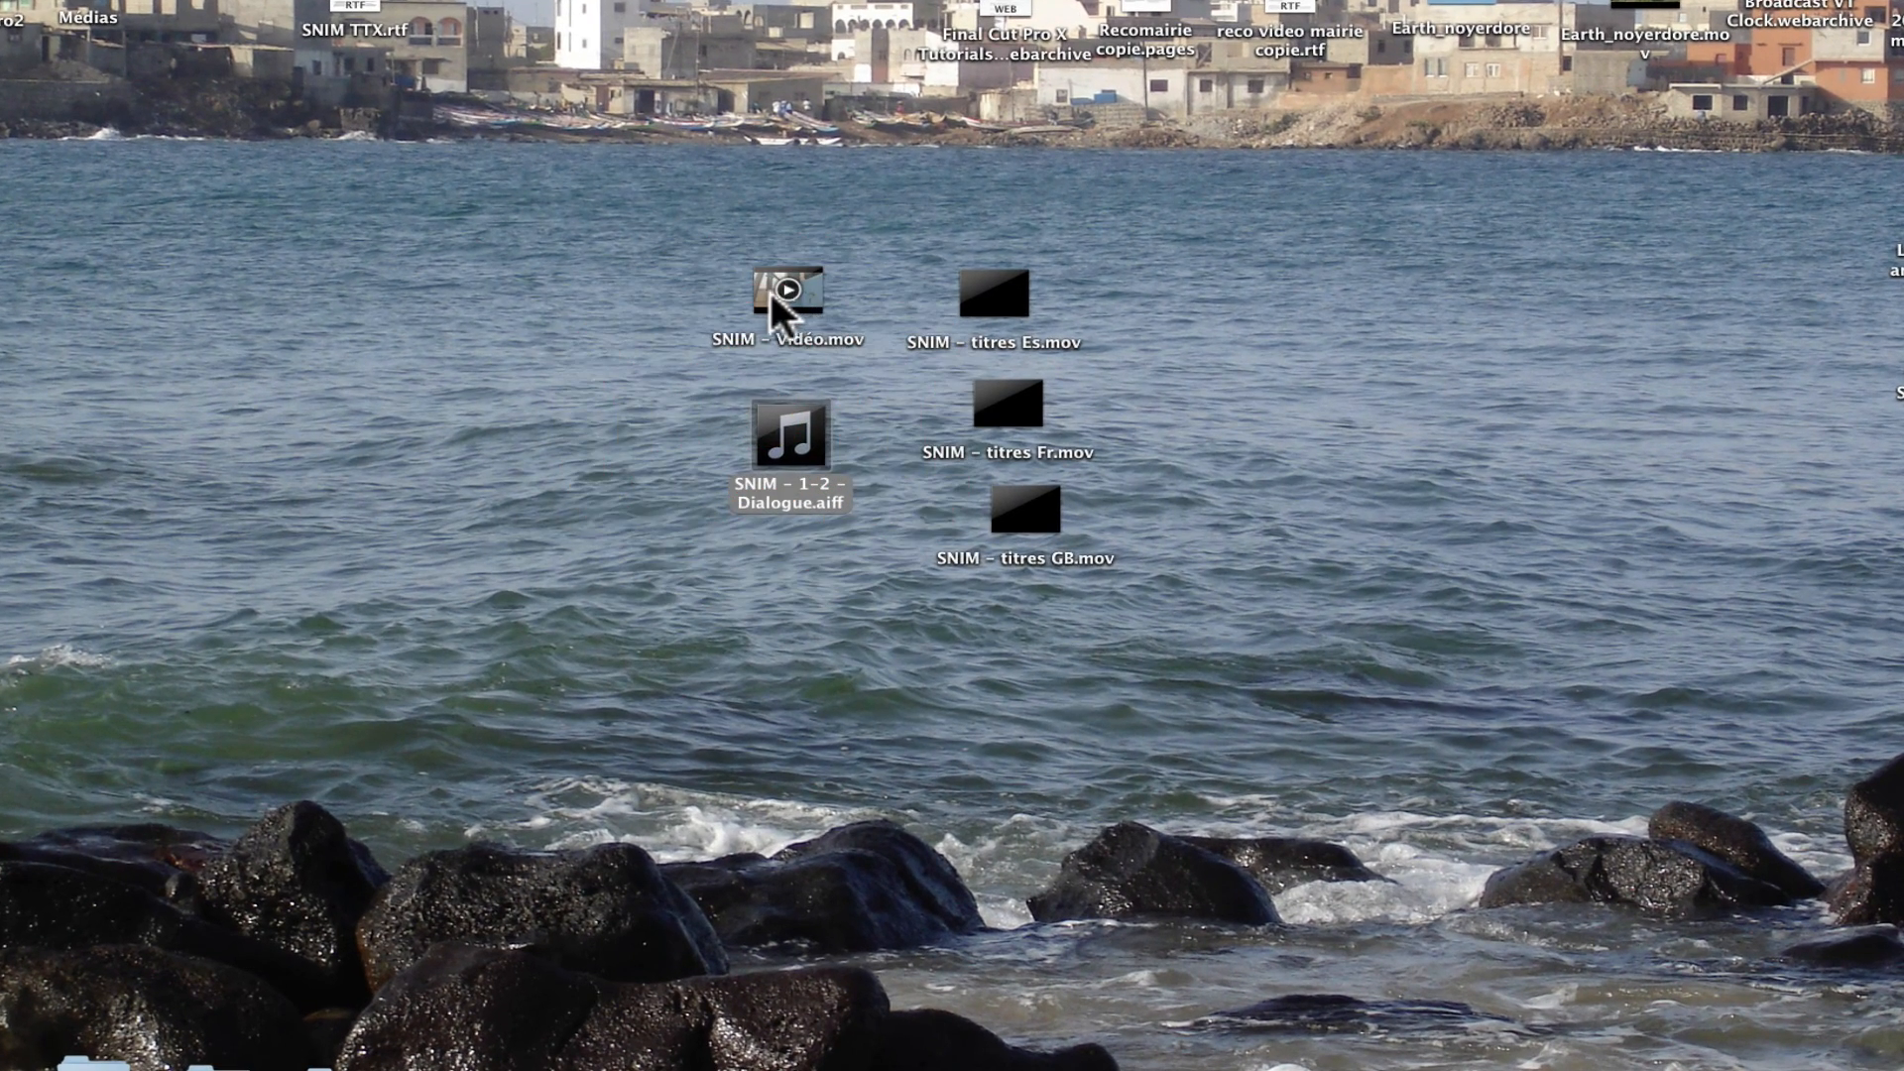
Preview SNIM - Vidéo.mov and SNIM - titres Es.mov with Quick Look to check the exported picture and Spanish titles
left_click(788, 295)
key("space")
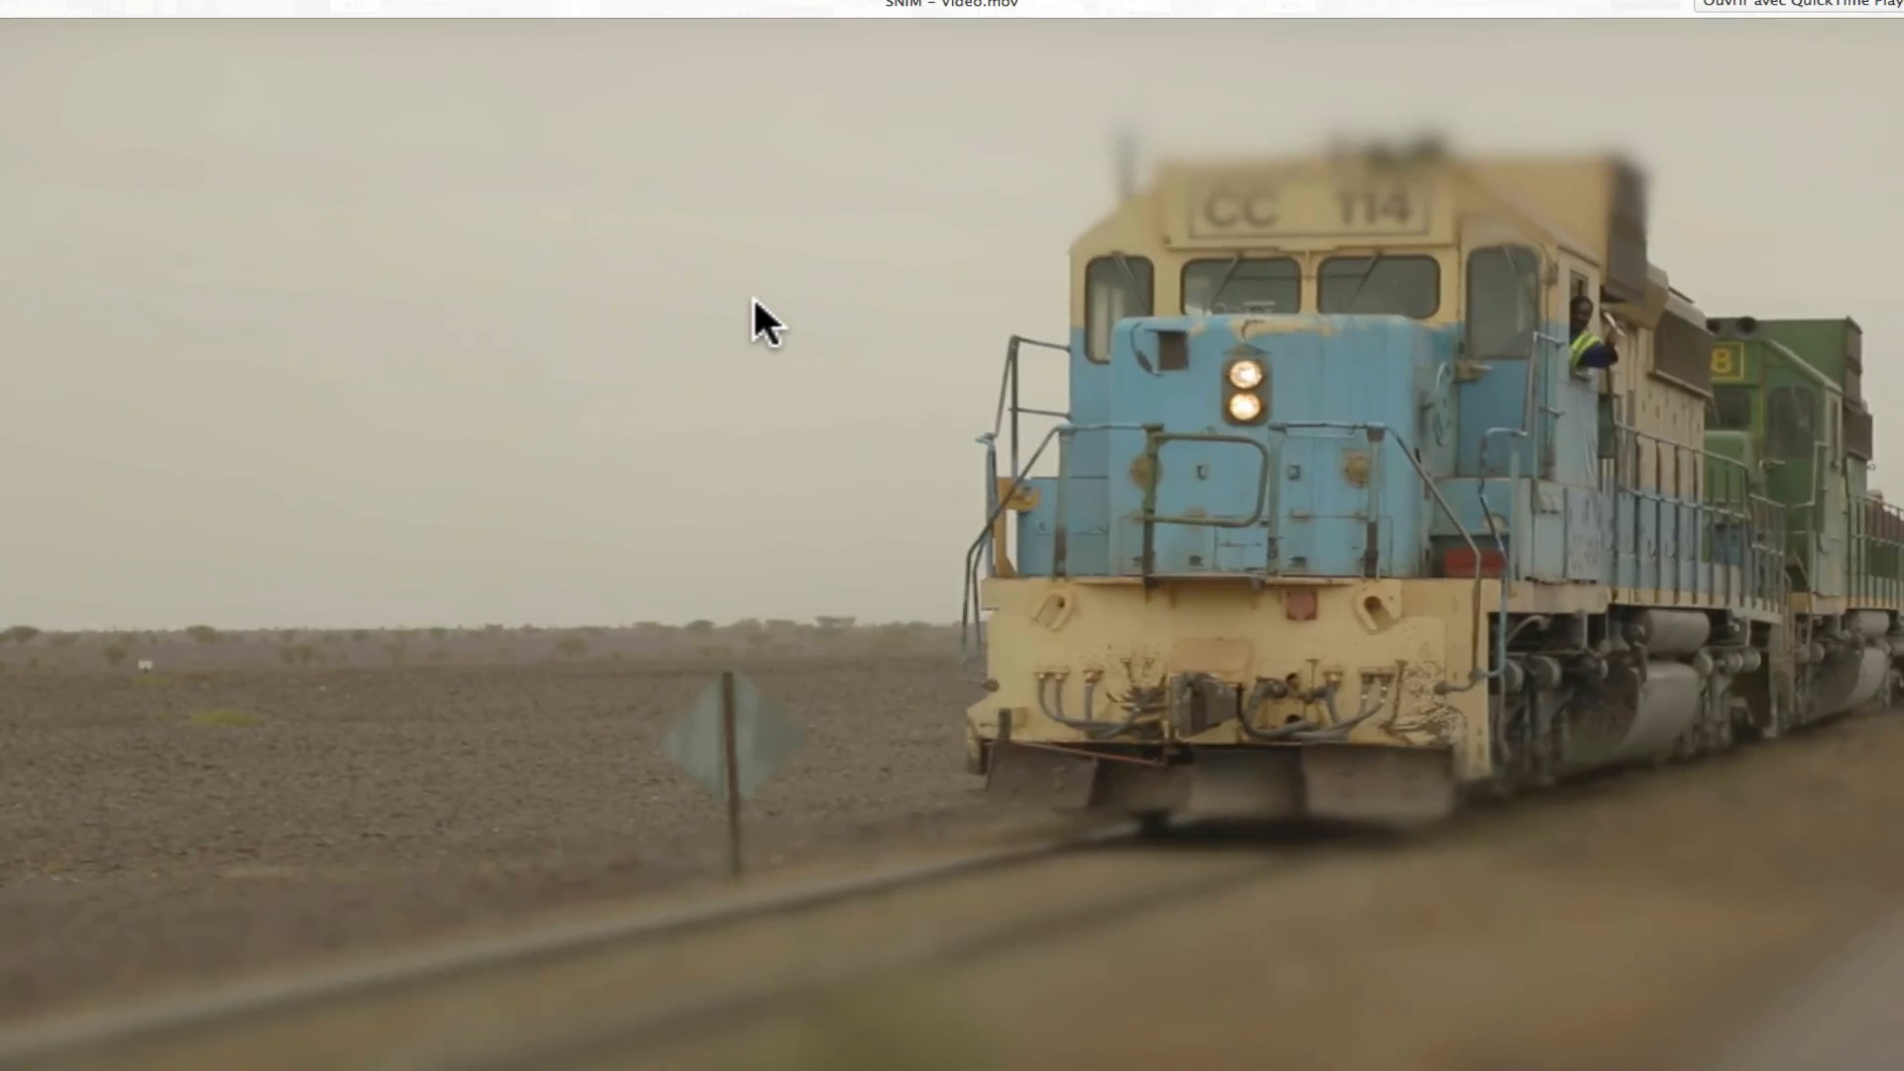
key("space")
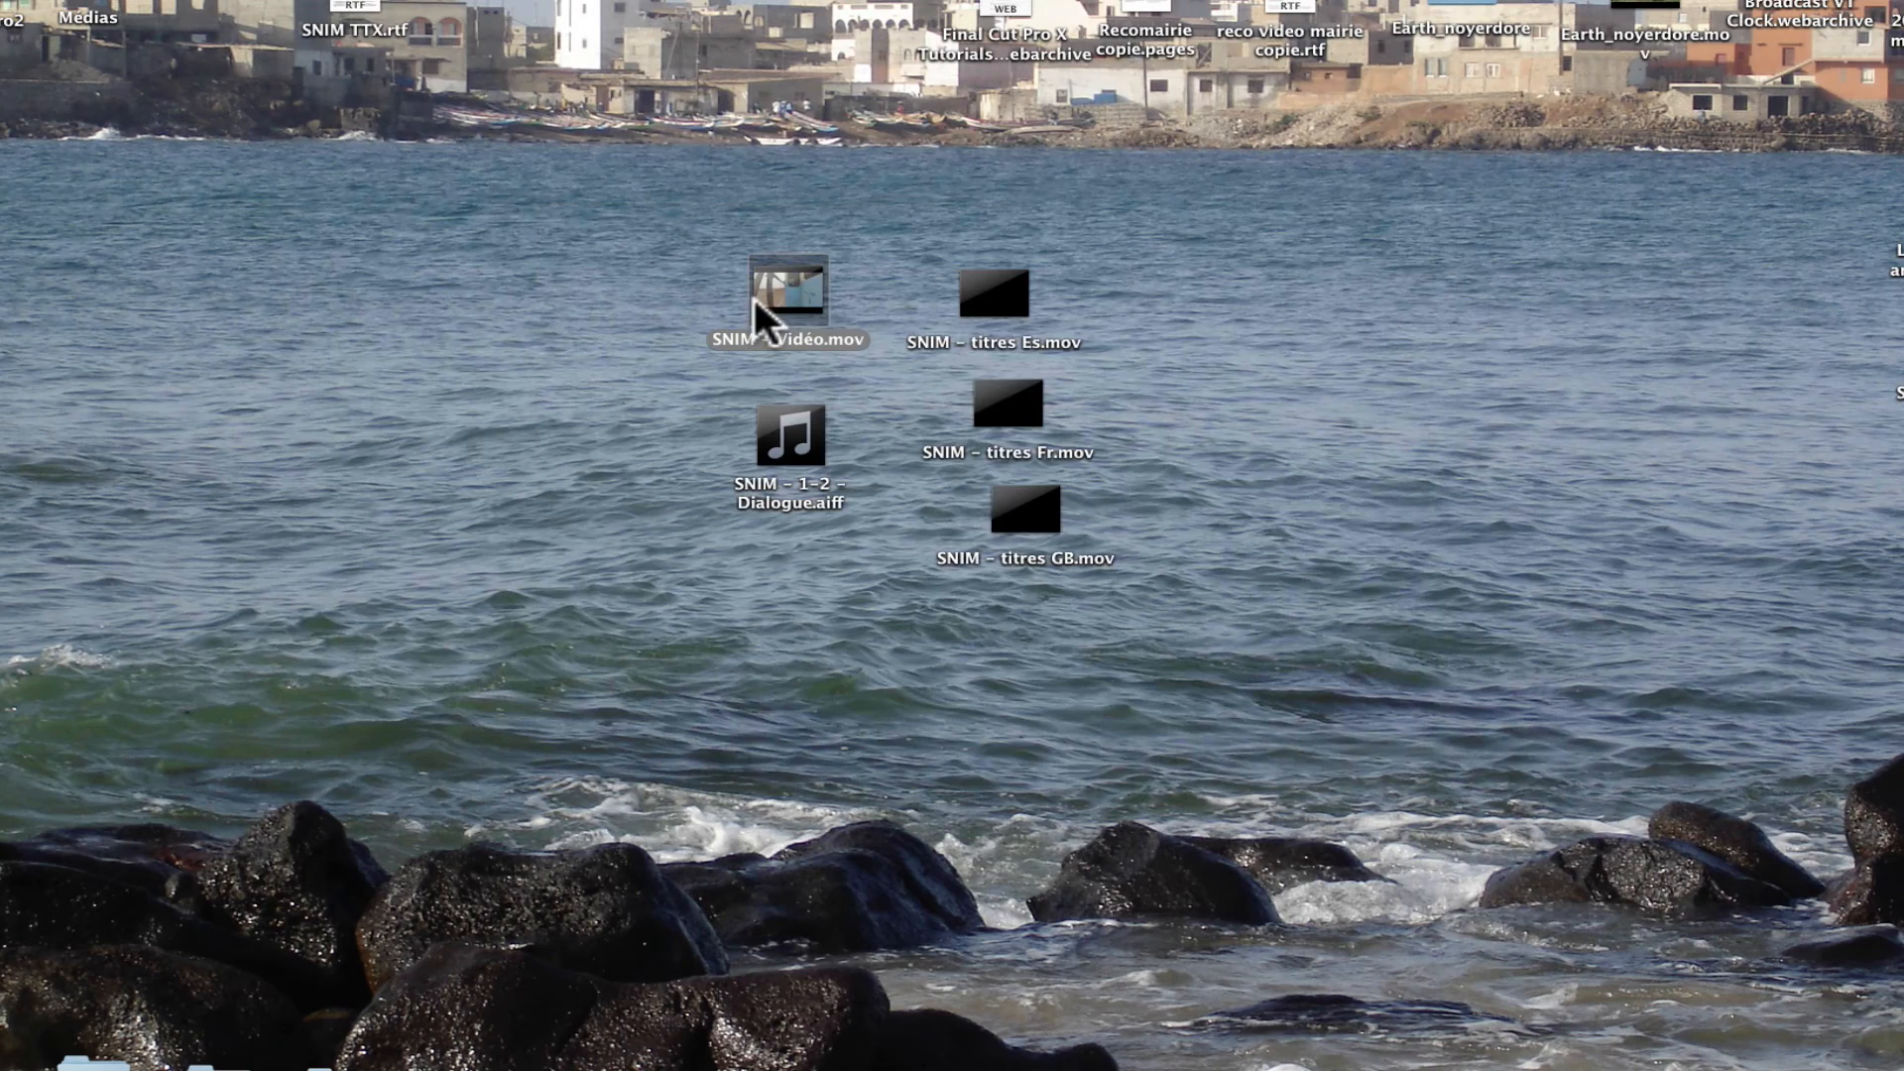
left_click(992, 296)
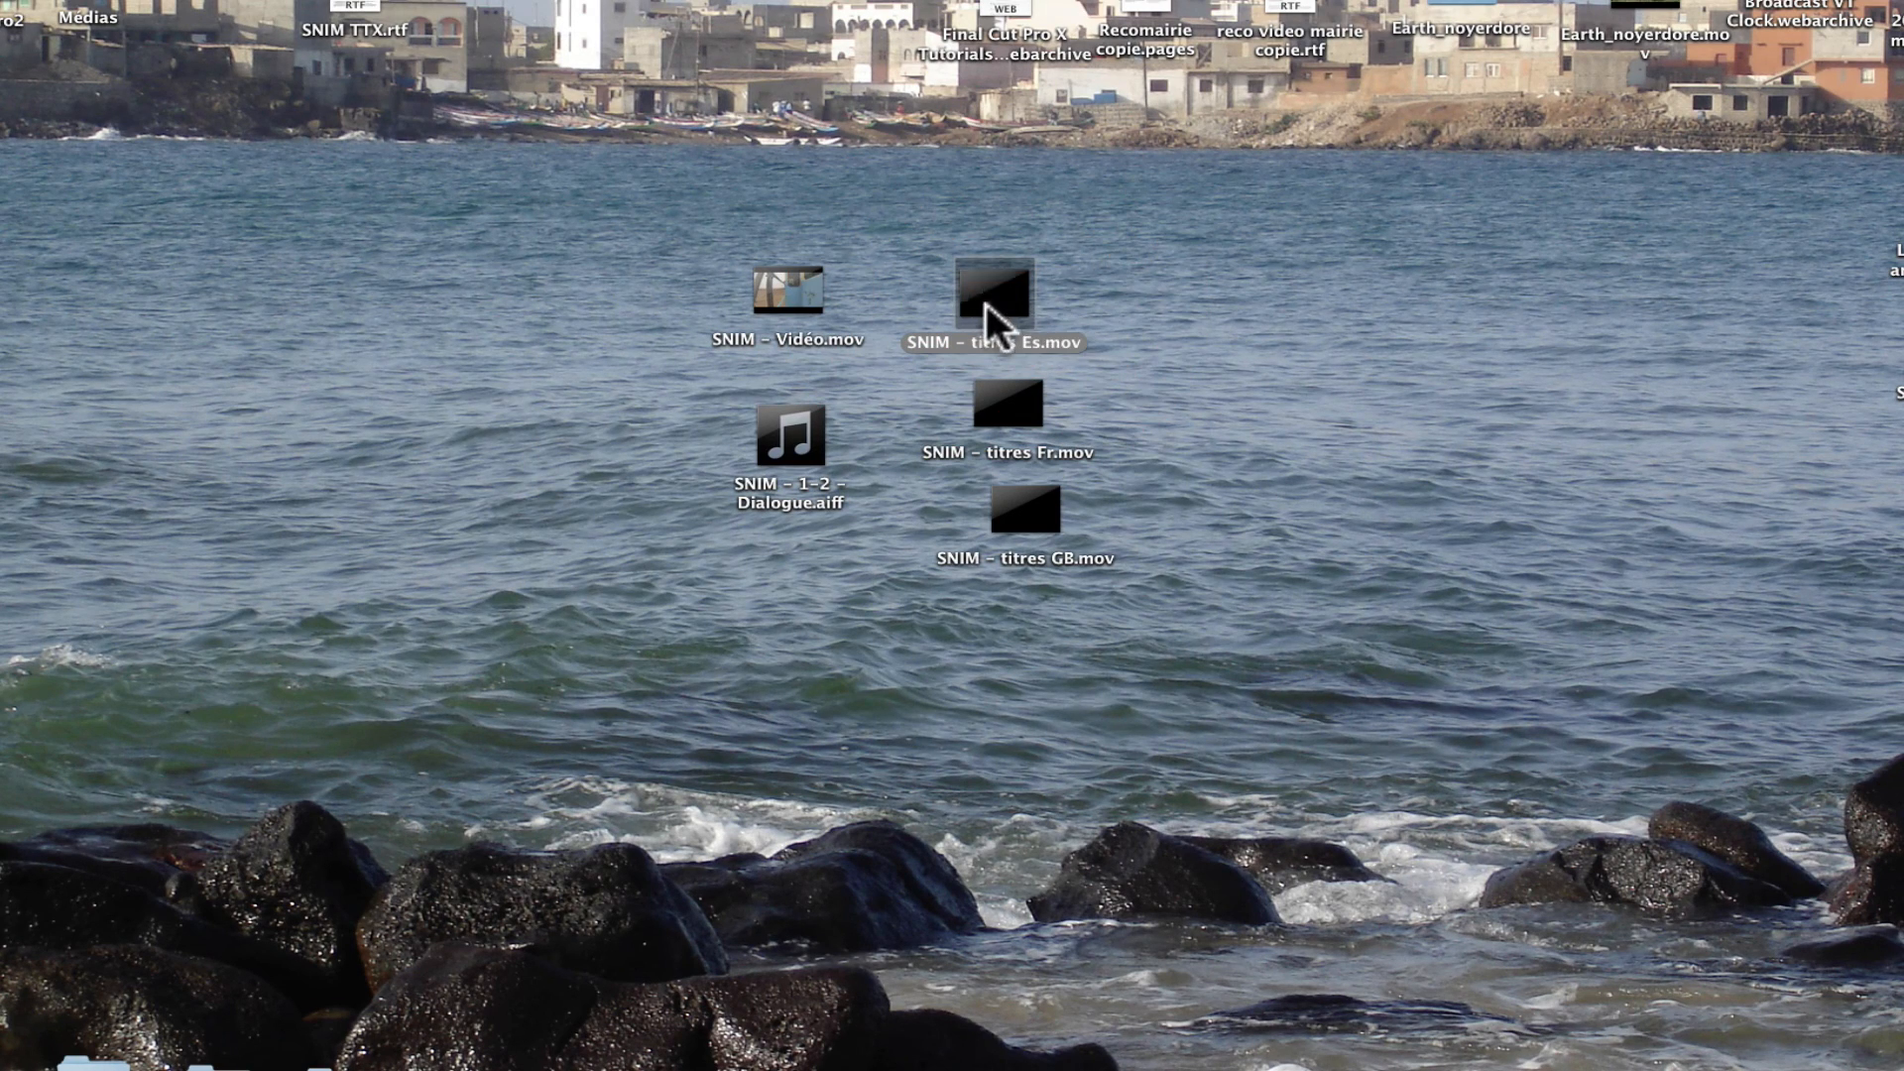
key("space")
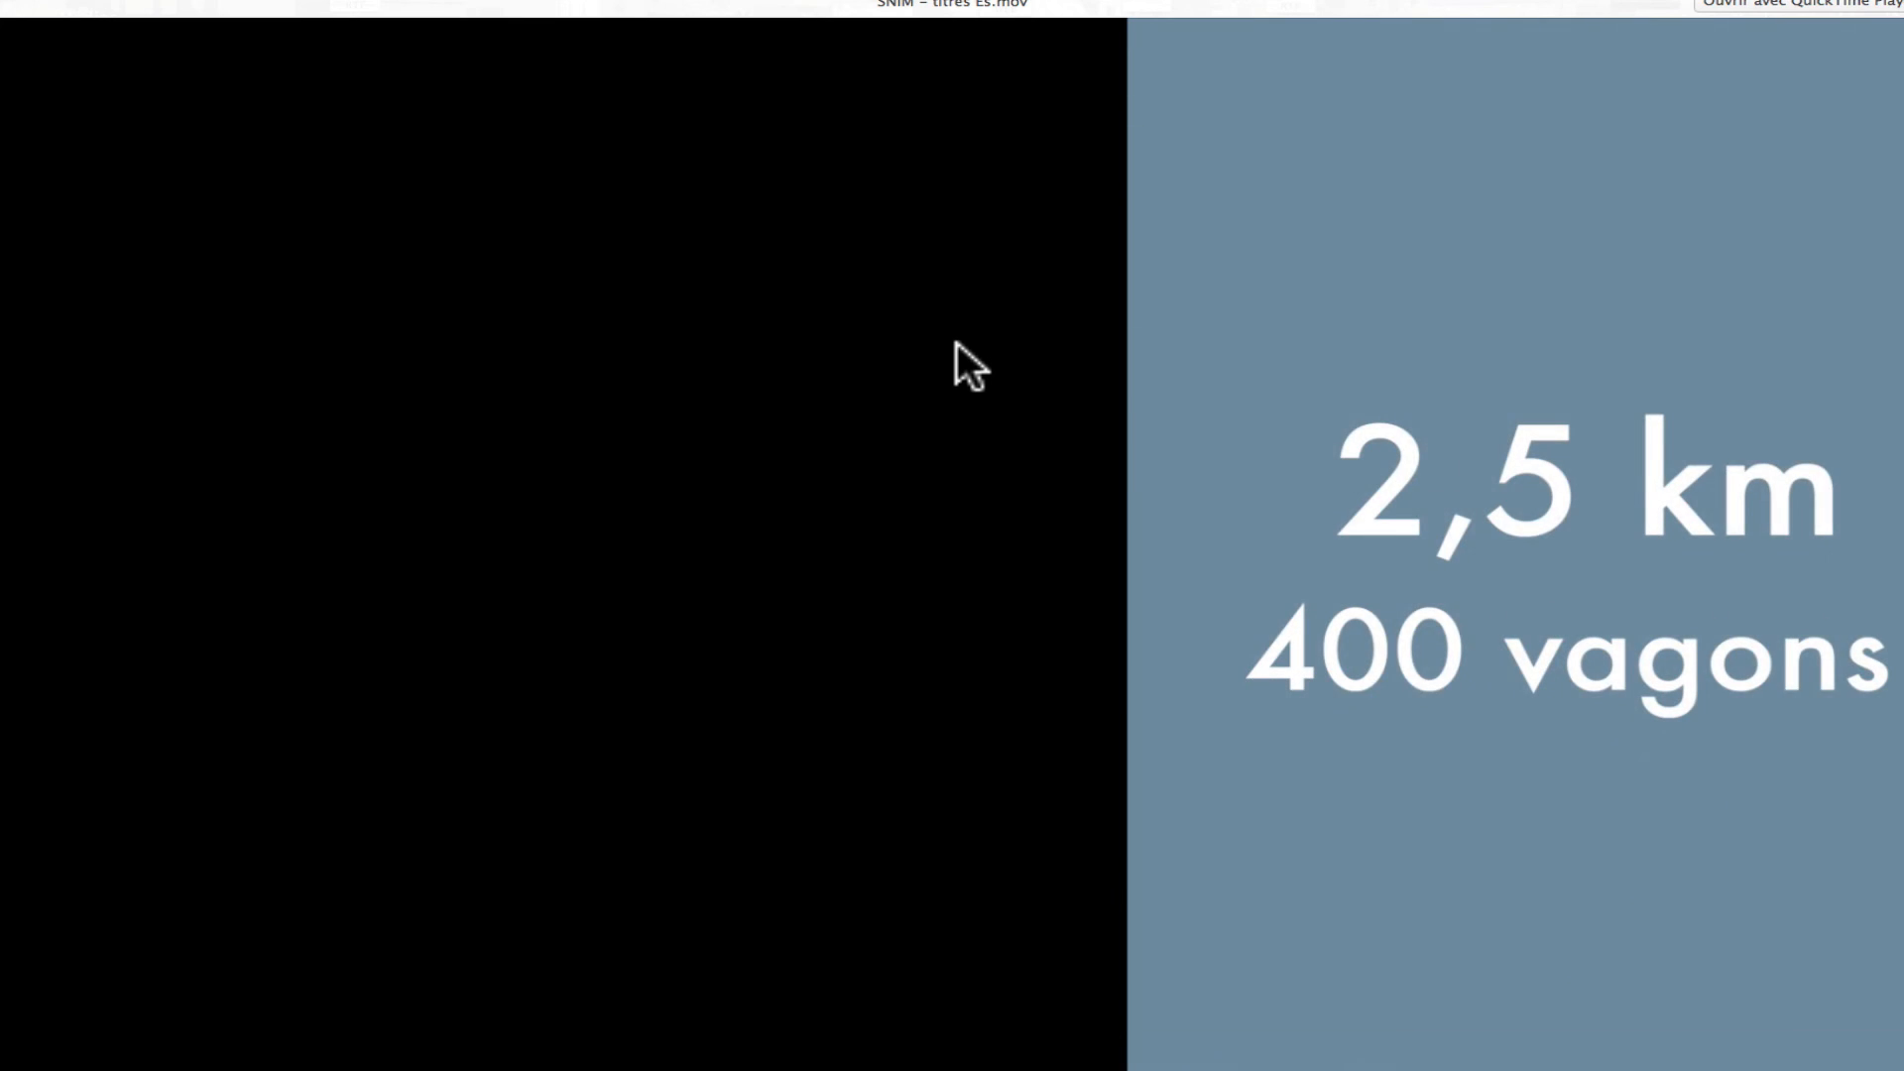
key("space")
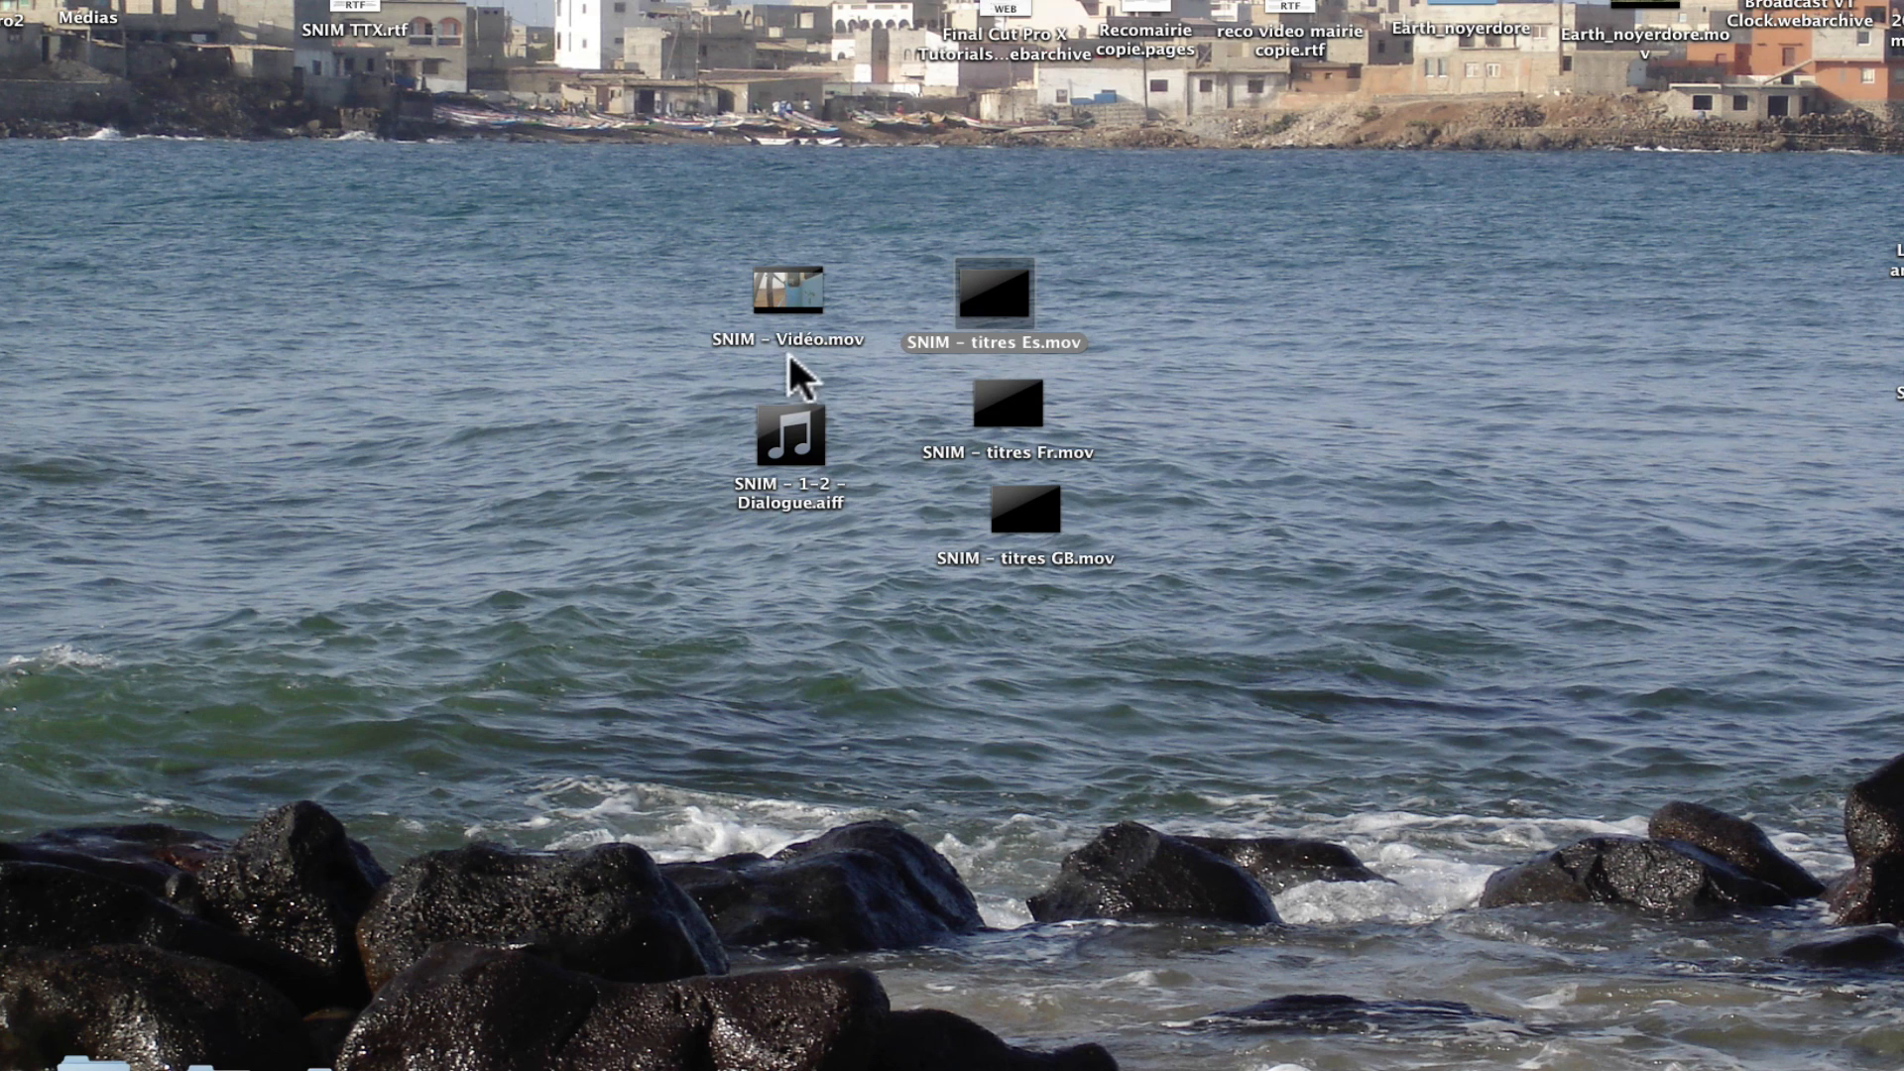
mouse_move(973, 298)
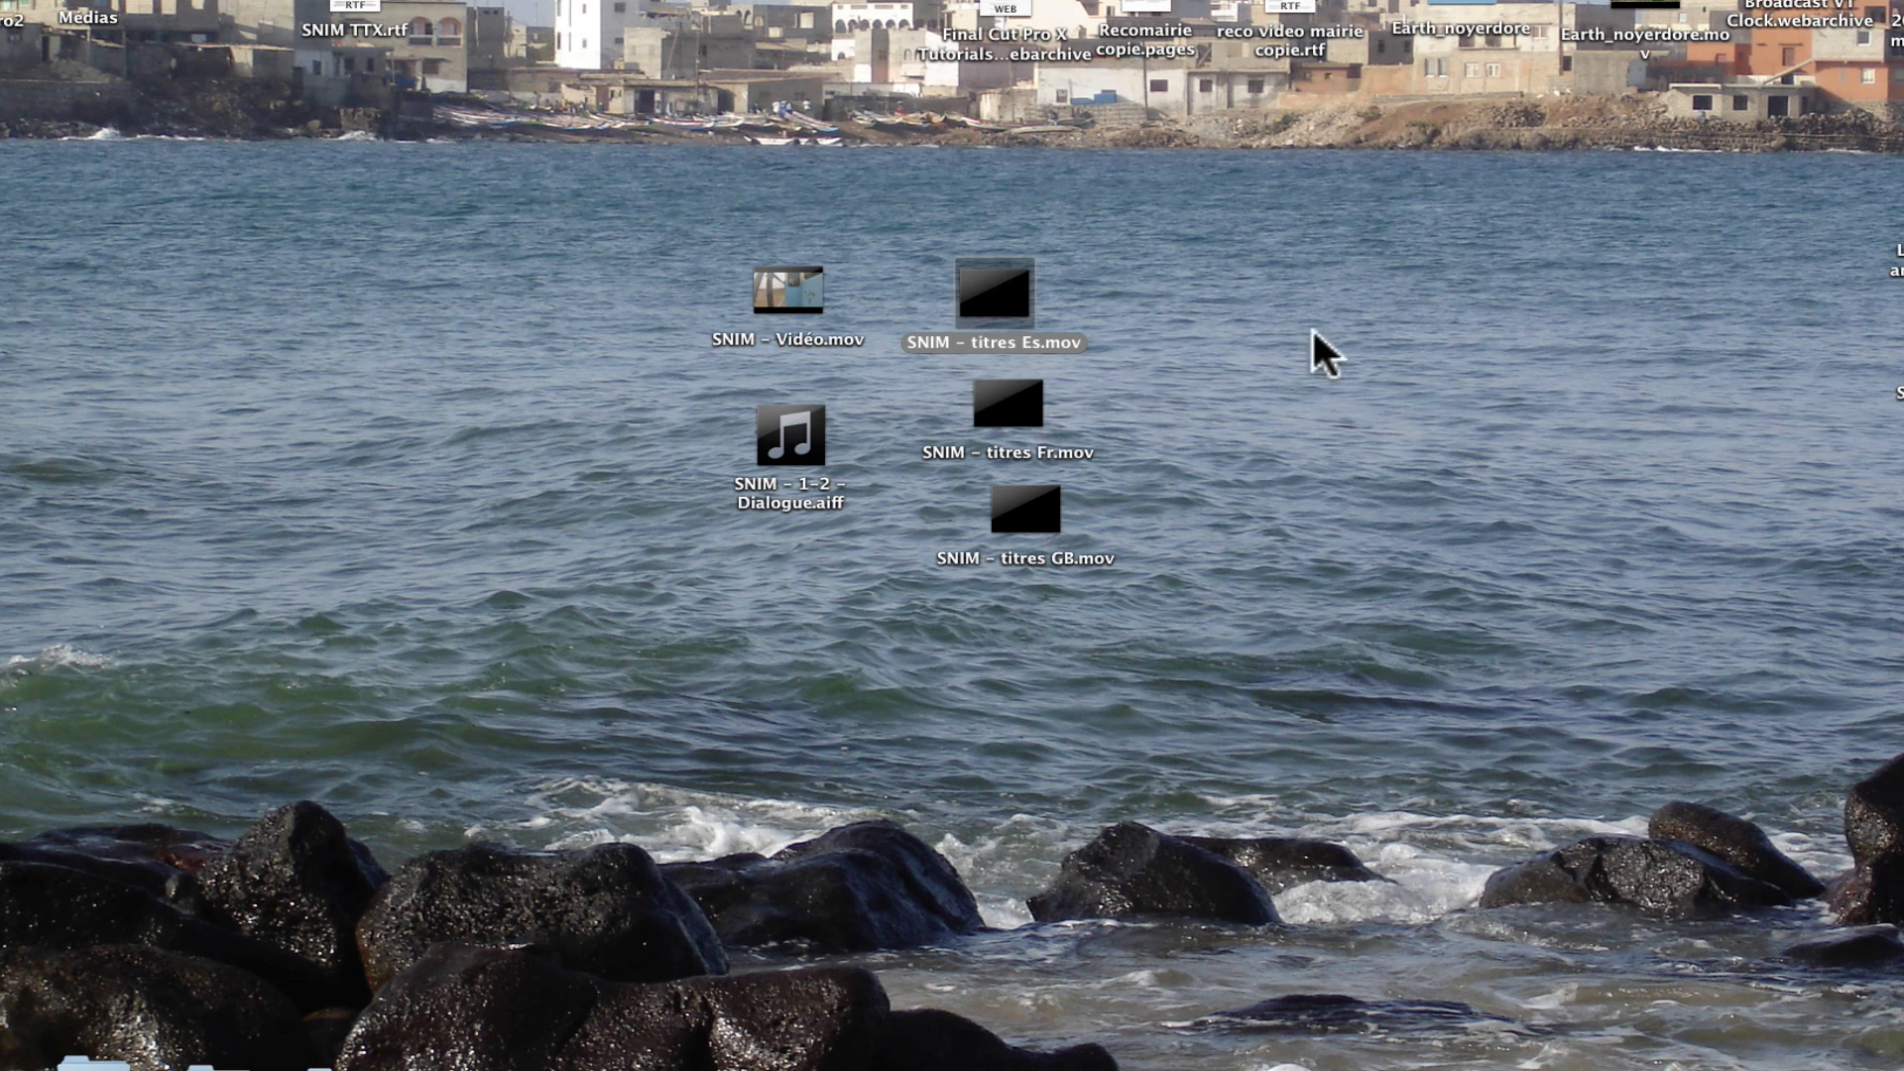
mouse_move(1033, 397)
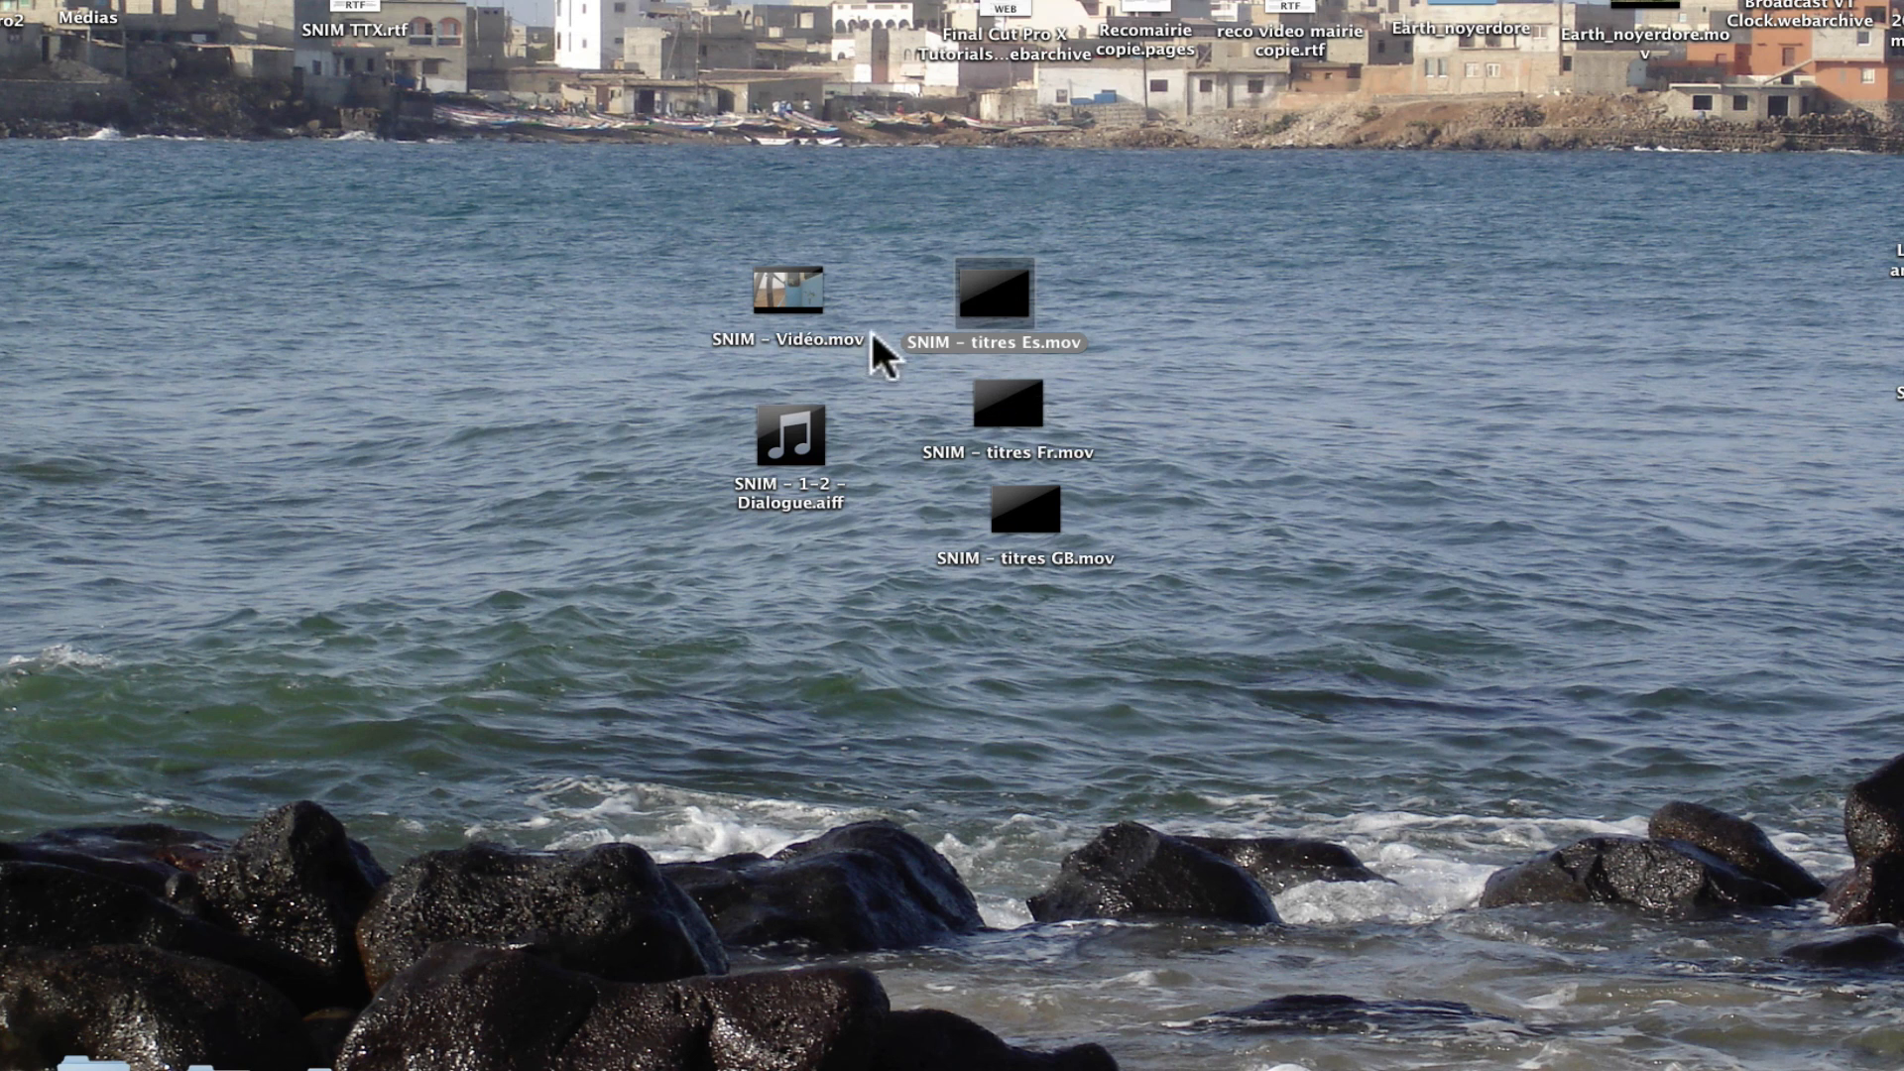
mouse_move(992, 509)
mouse_move(778, 461)
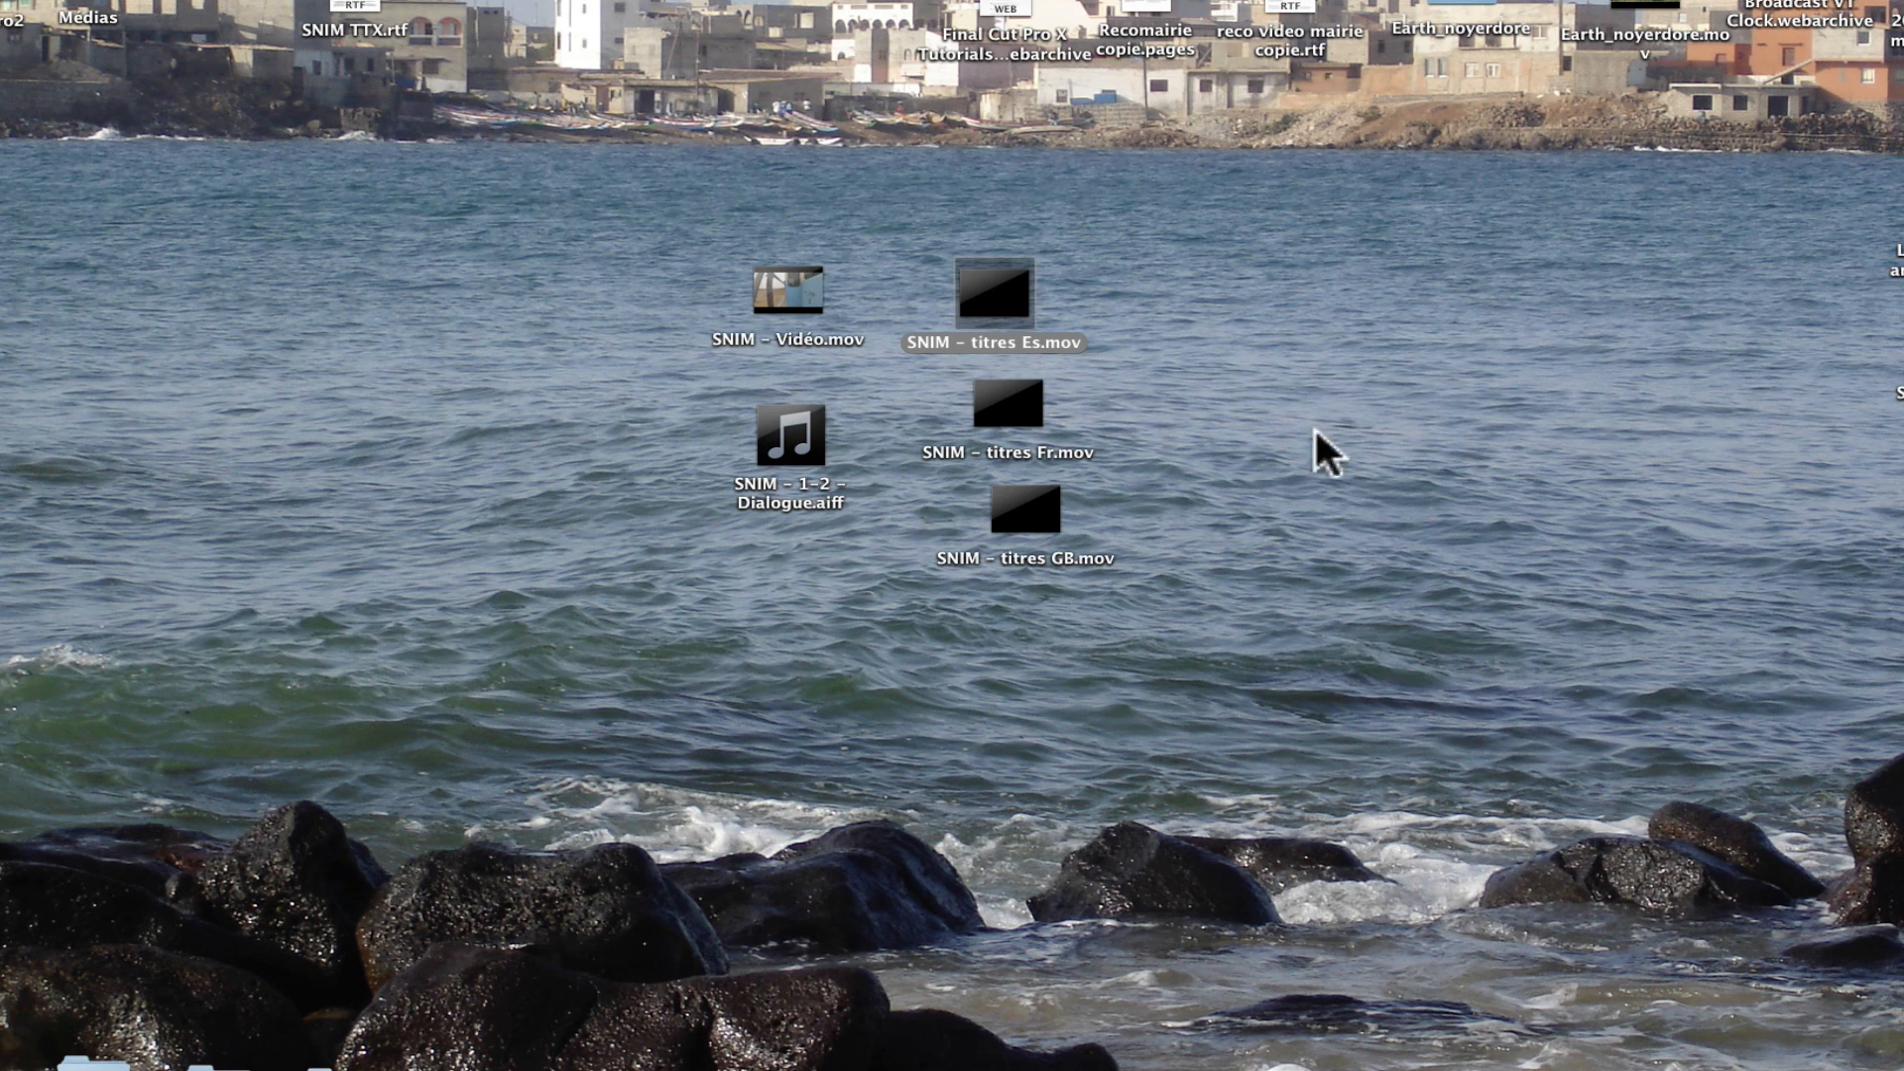
mouse_move(1040, 487)
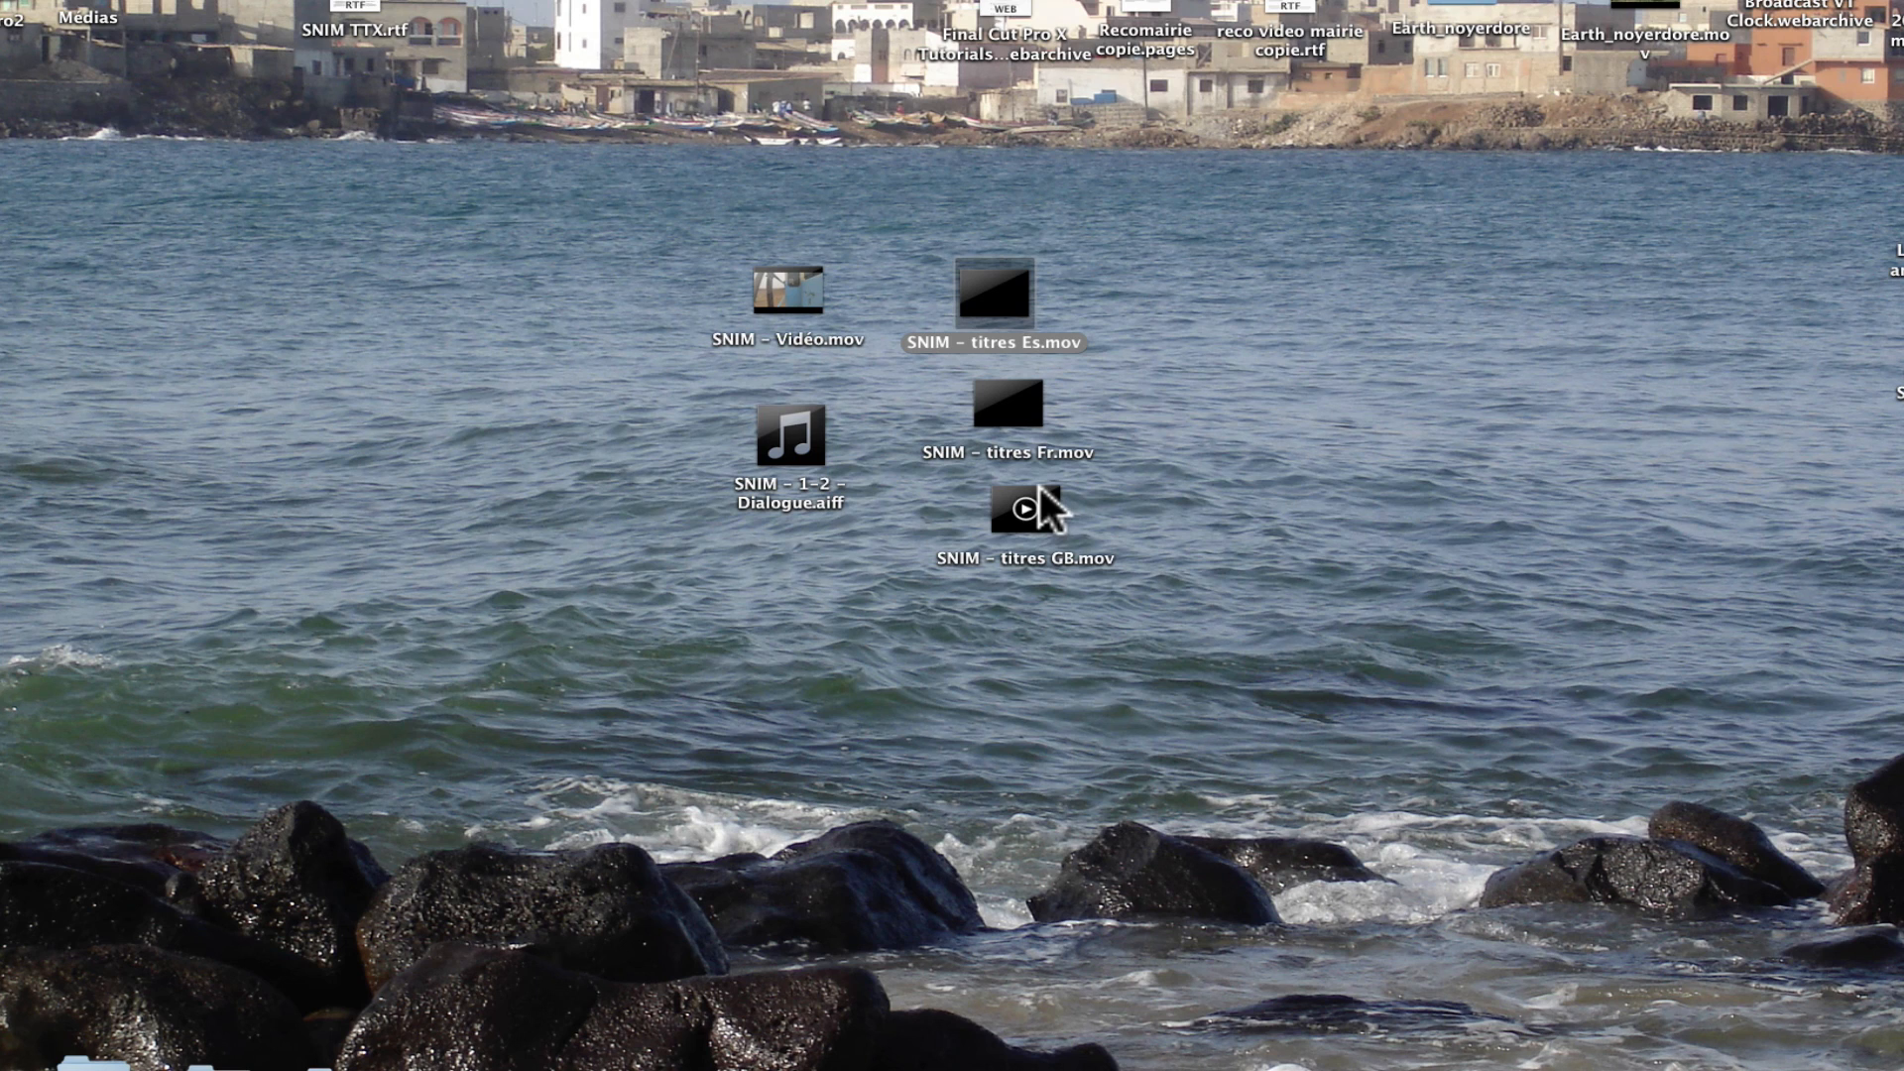